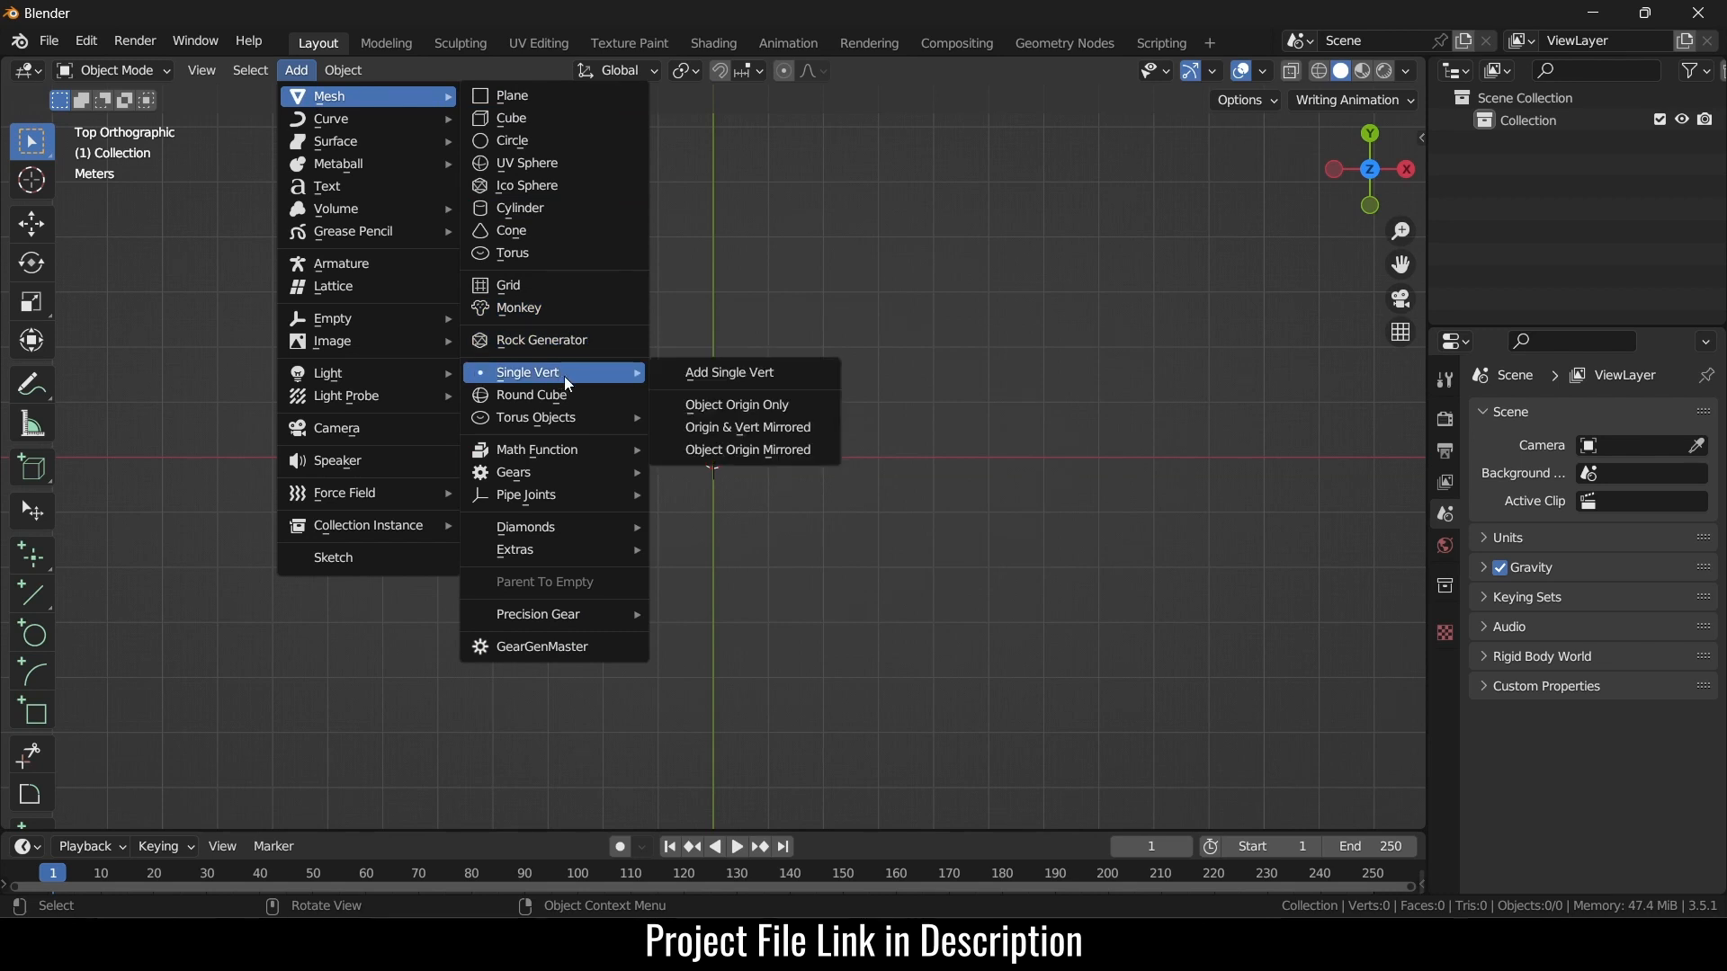
- Add a single vertex, move it 2 units along X, and extrude a 1-unit edge along X
left_click(766, 380)
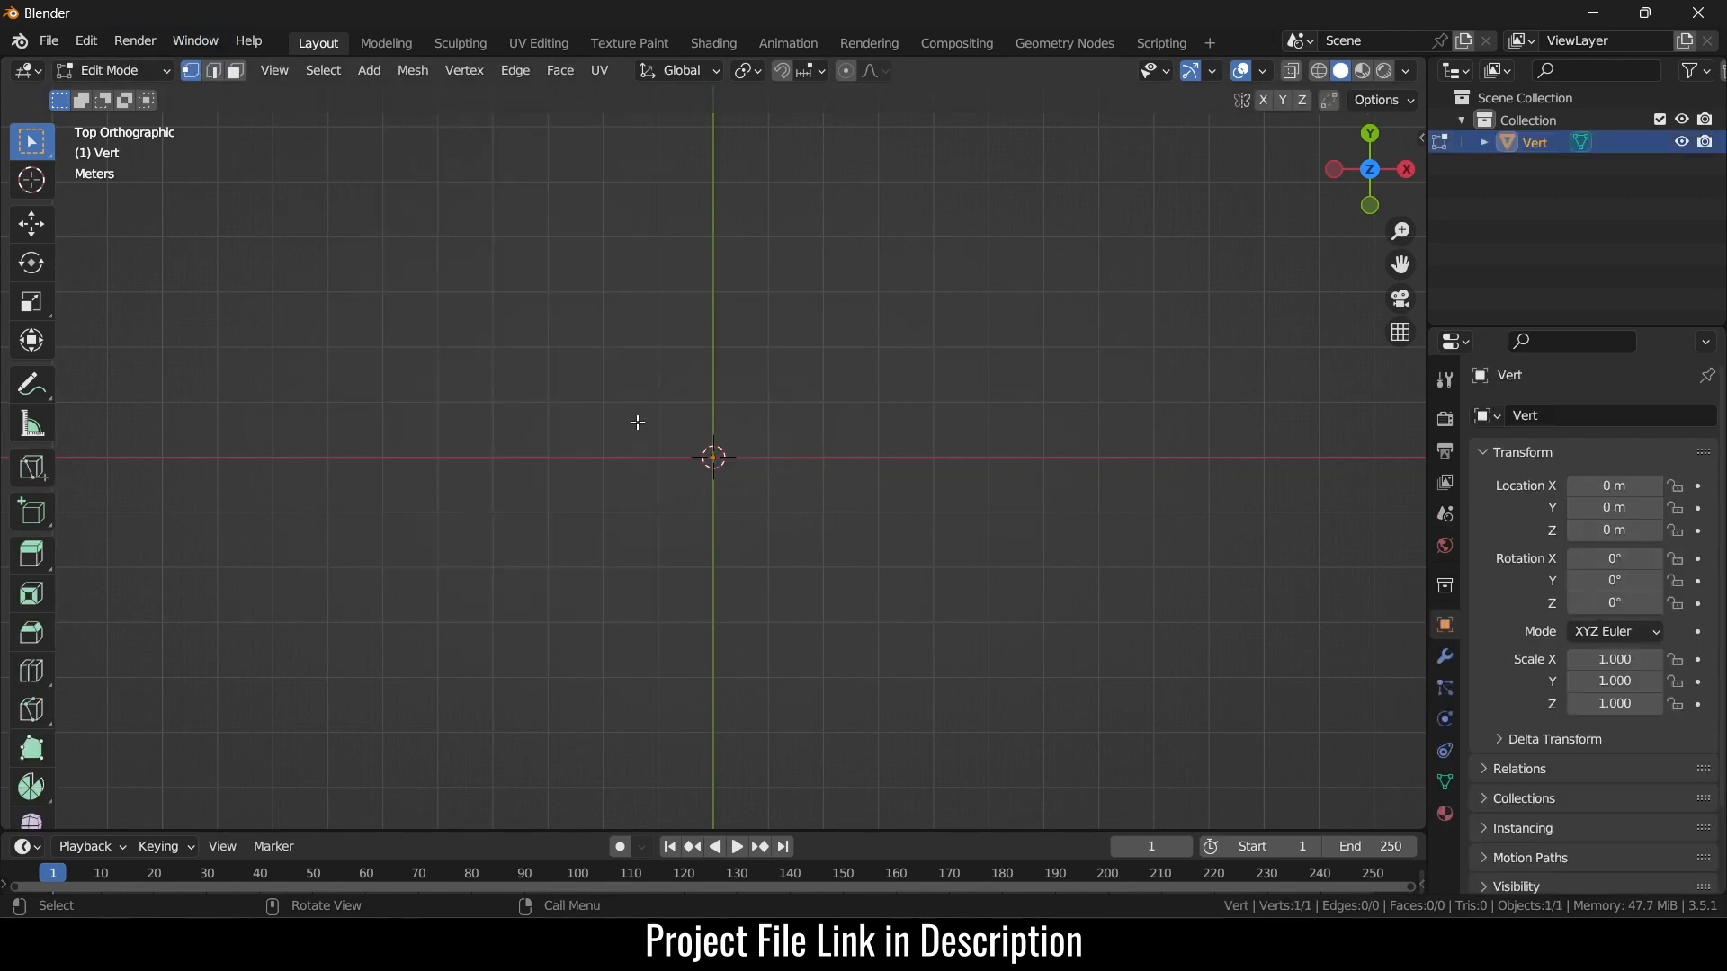
key("g")
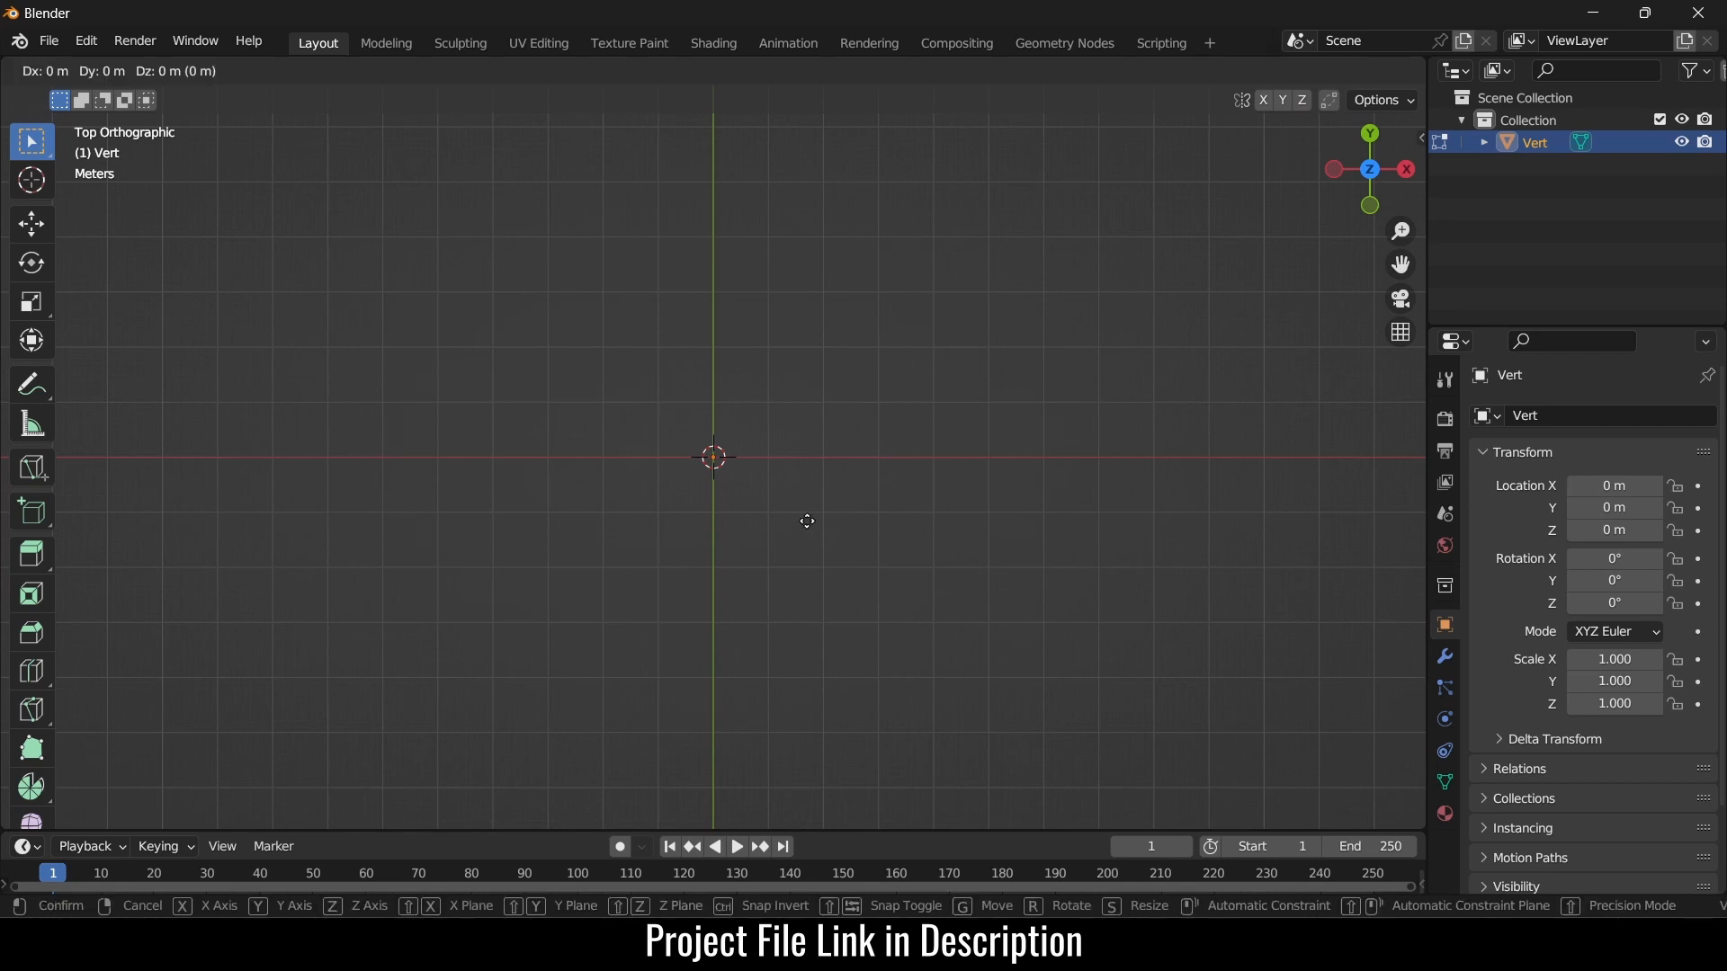
type("x")
type("2")
key("Return")
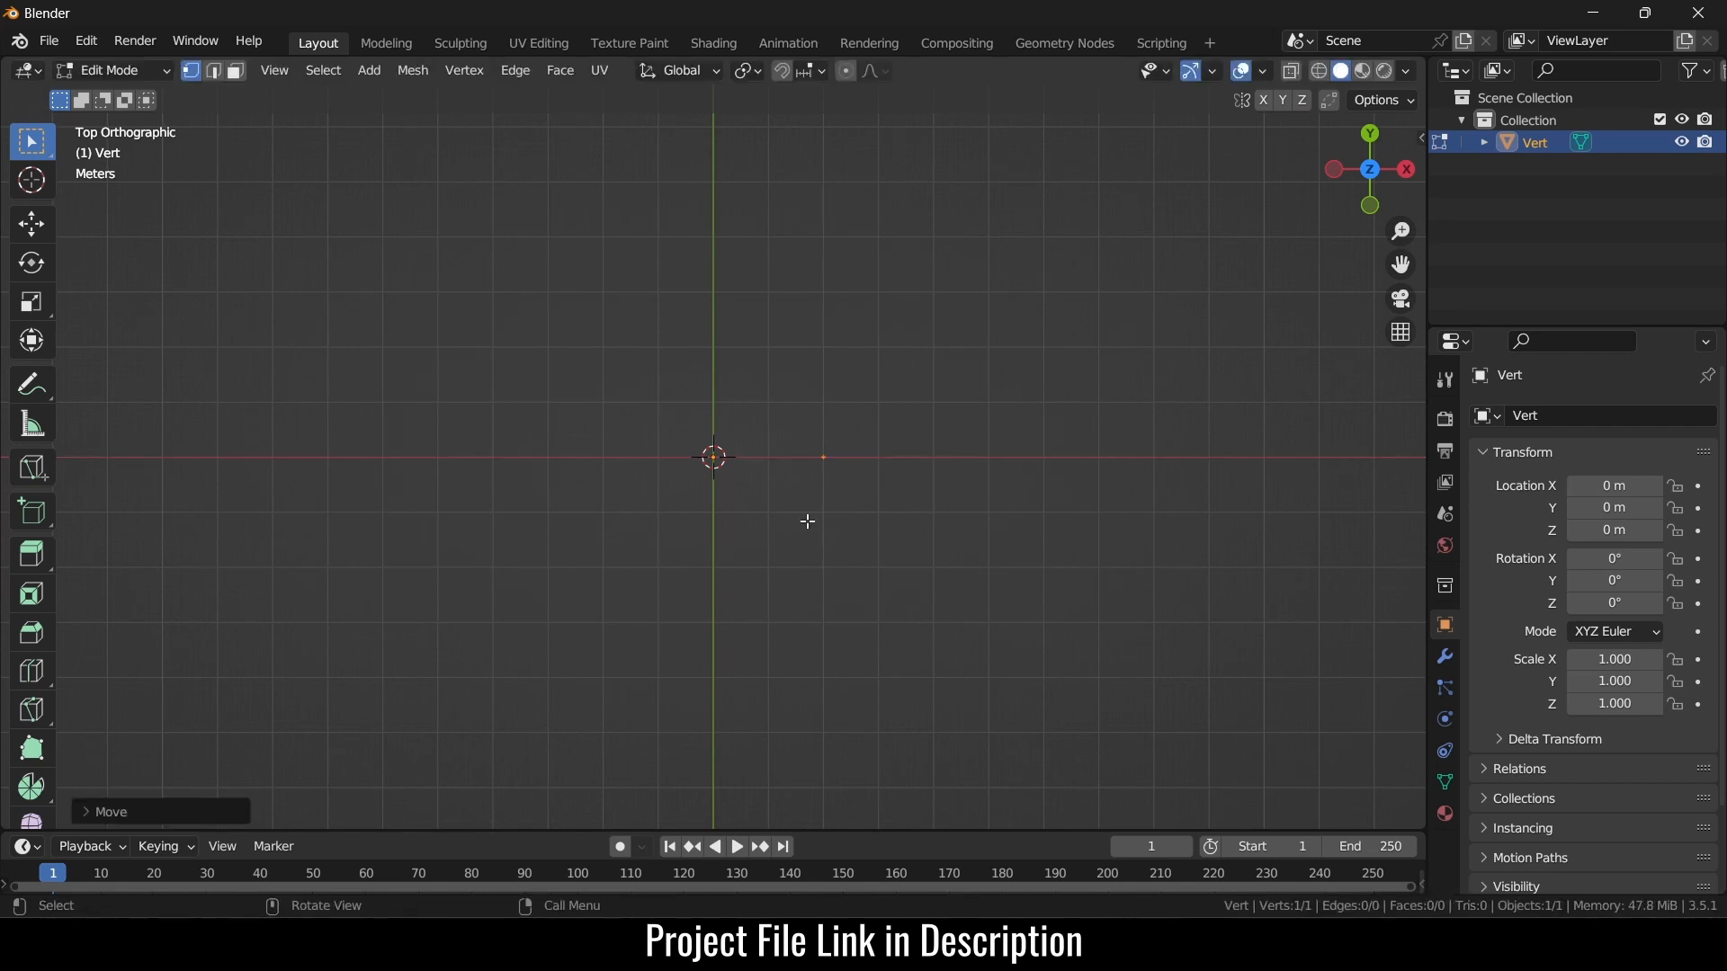
key("e")
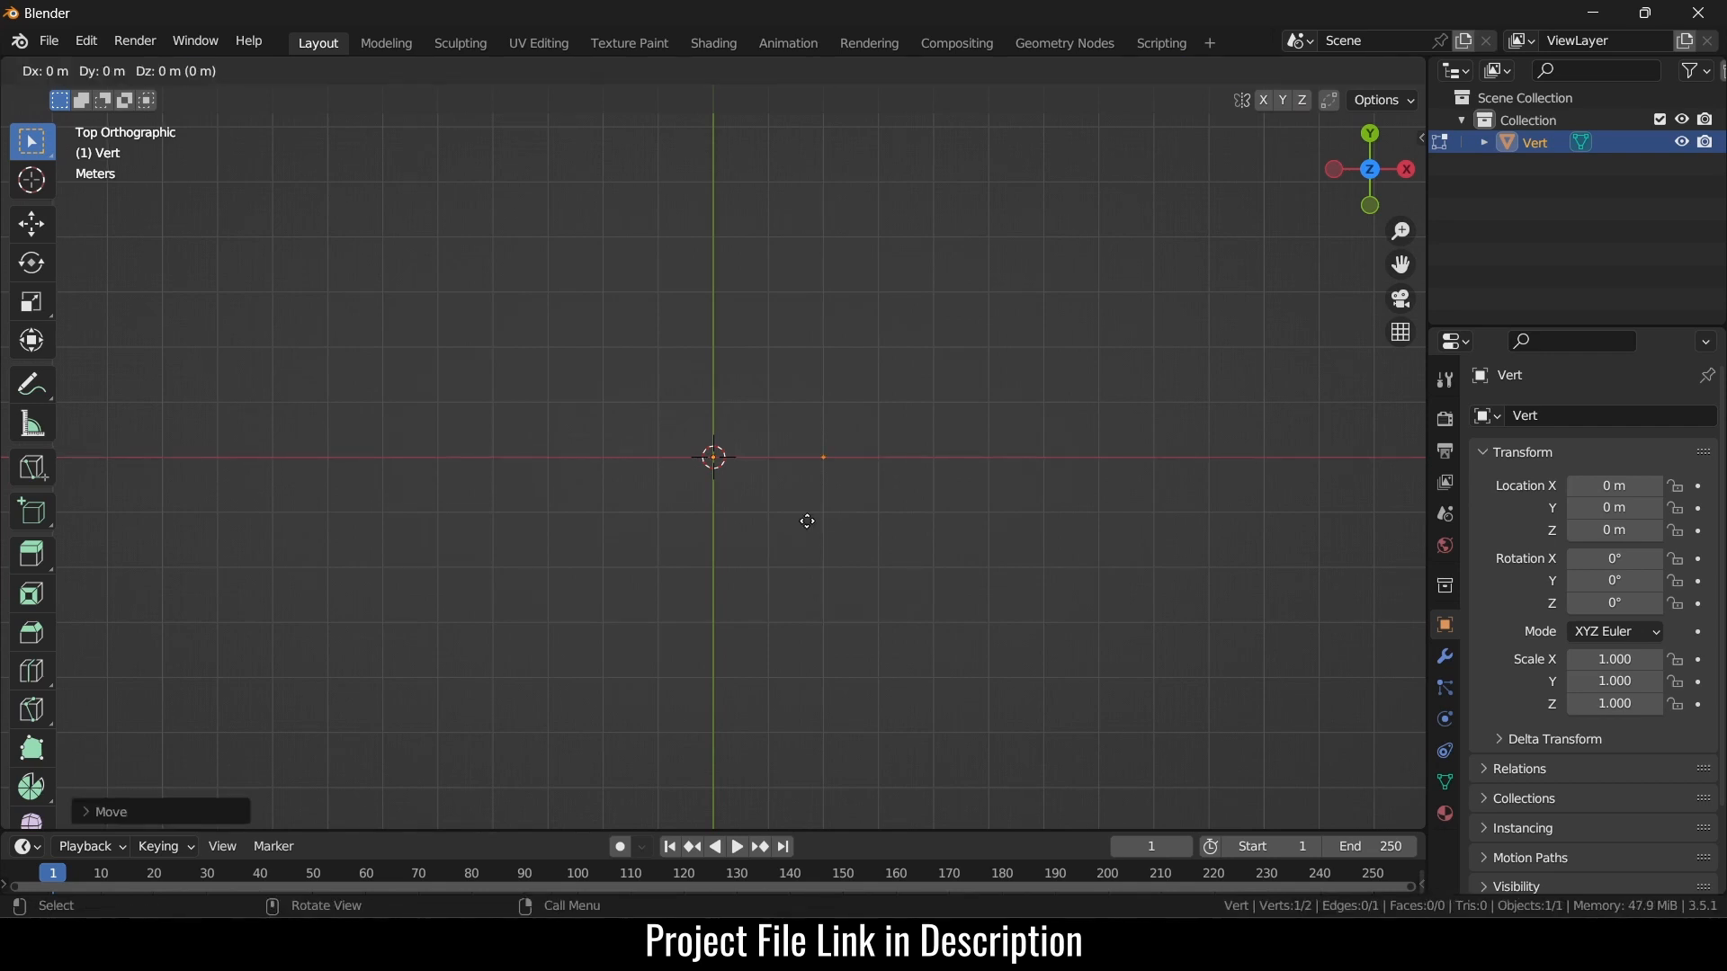
type("x")
type("1")
key("Return")
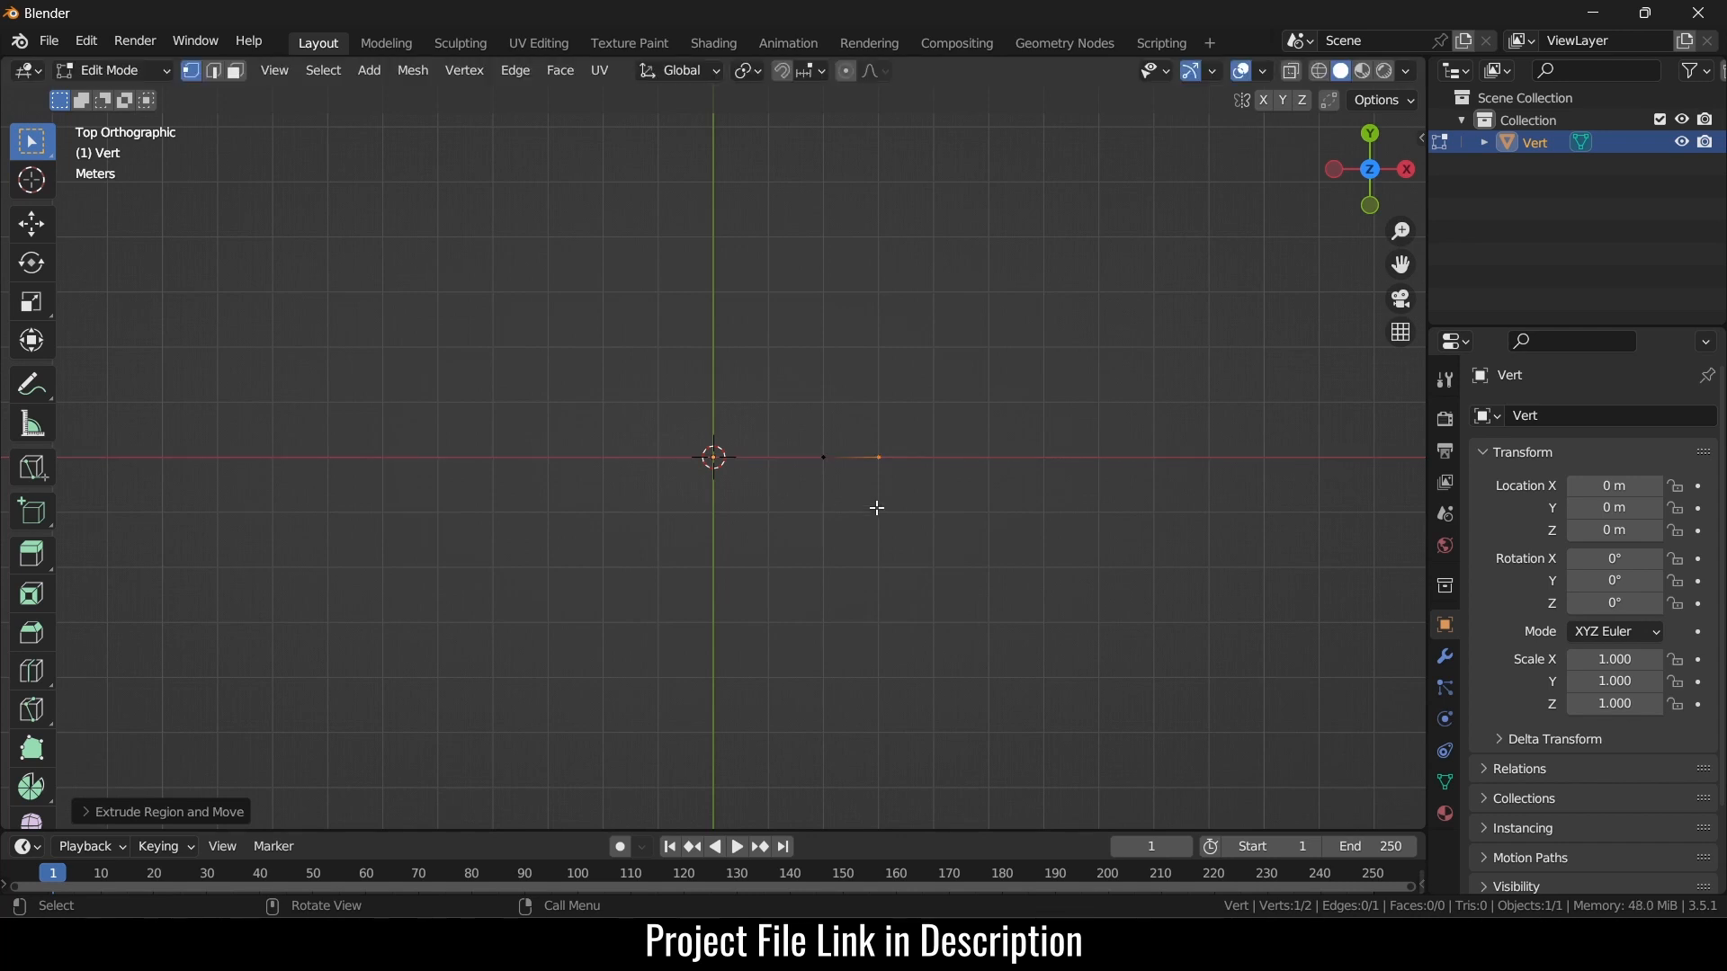
key("Tab")
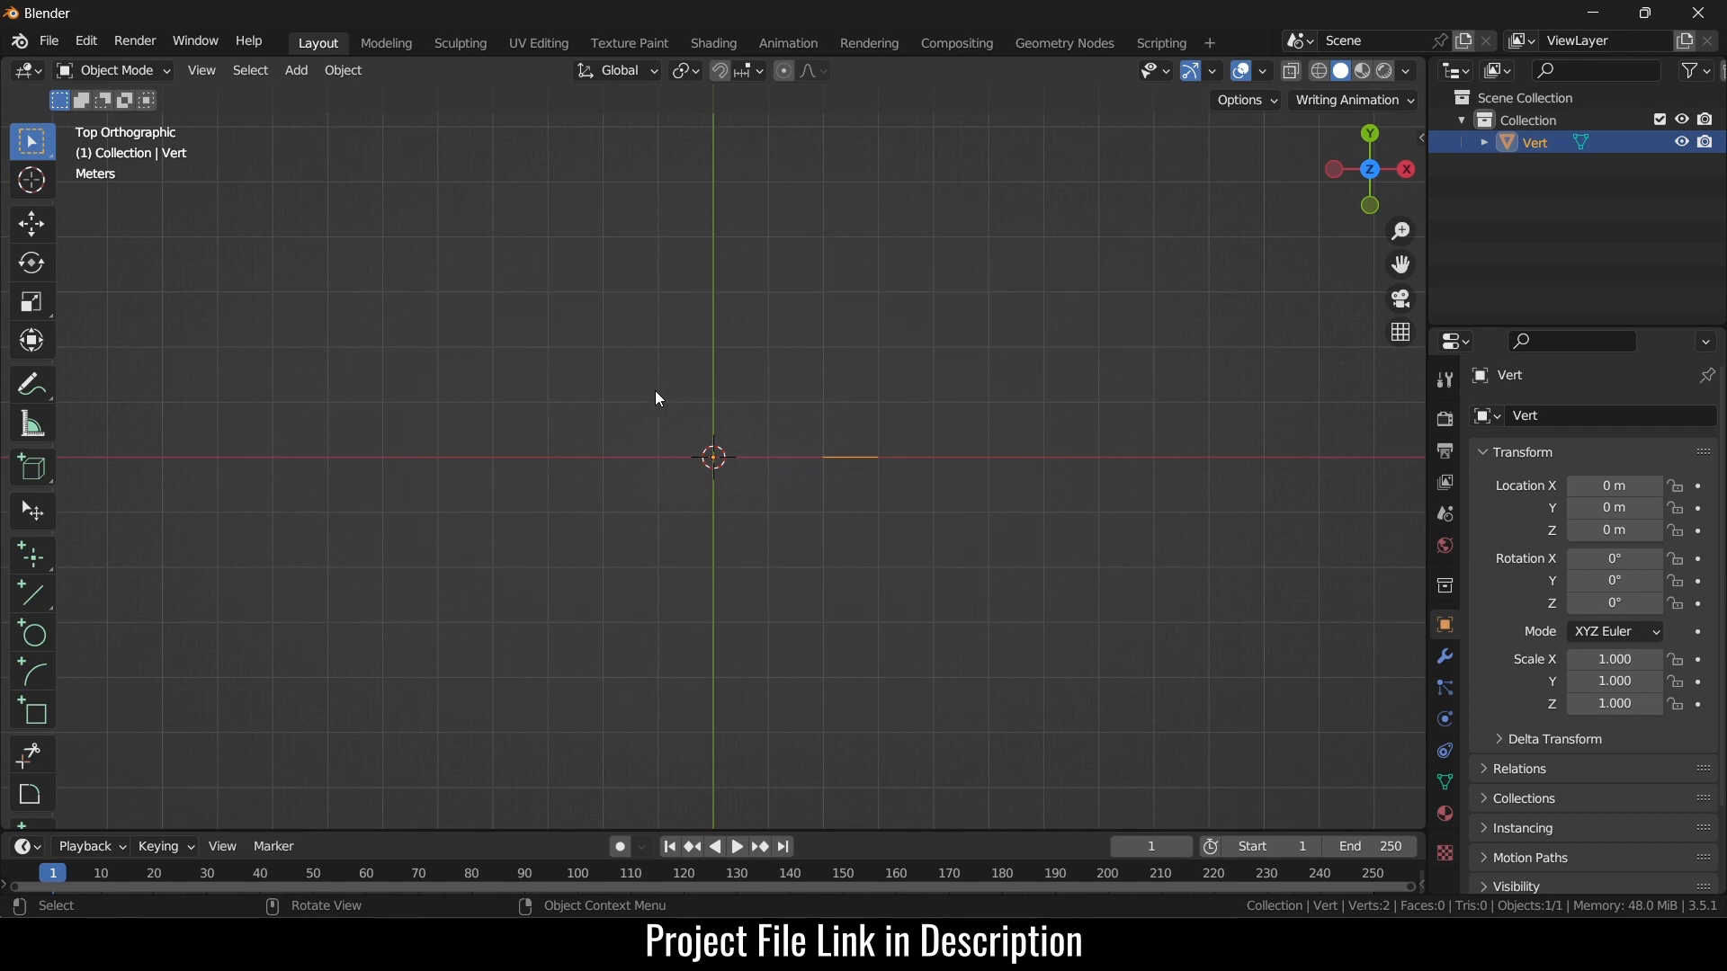
- Add a Screw modifier to the Vert object to spin its edge into a ring
left_click(1442, 654)
left_click(1649, 419)
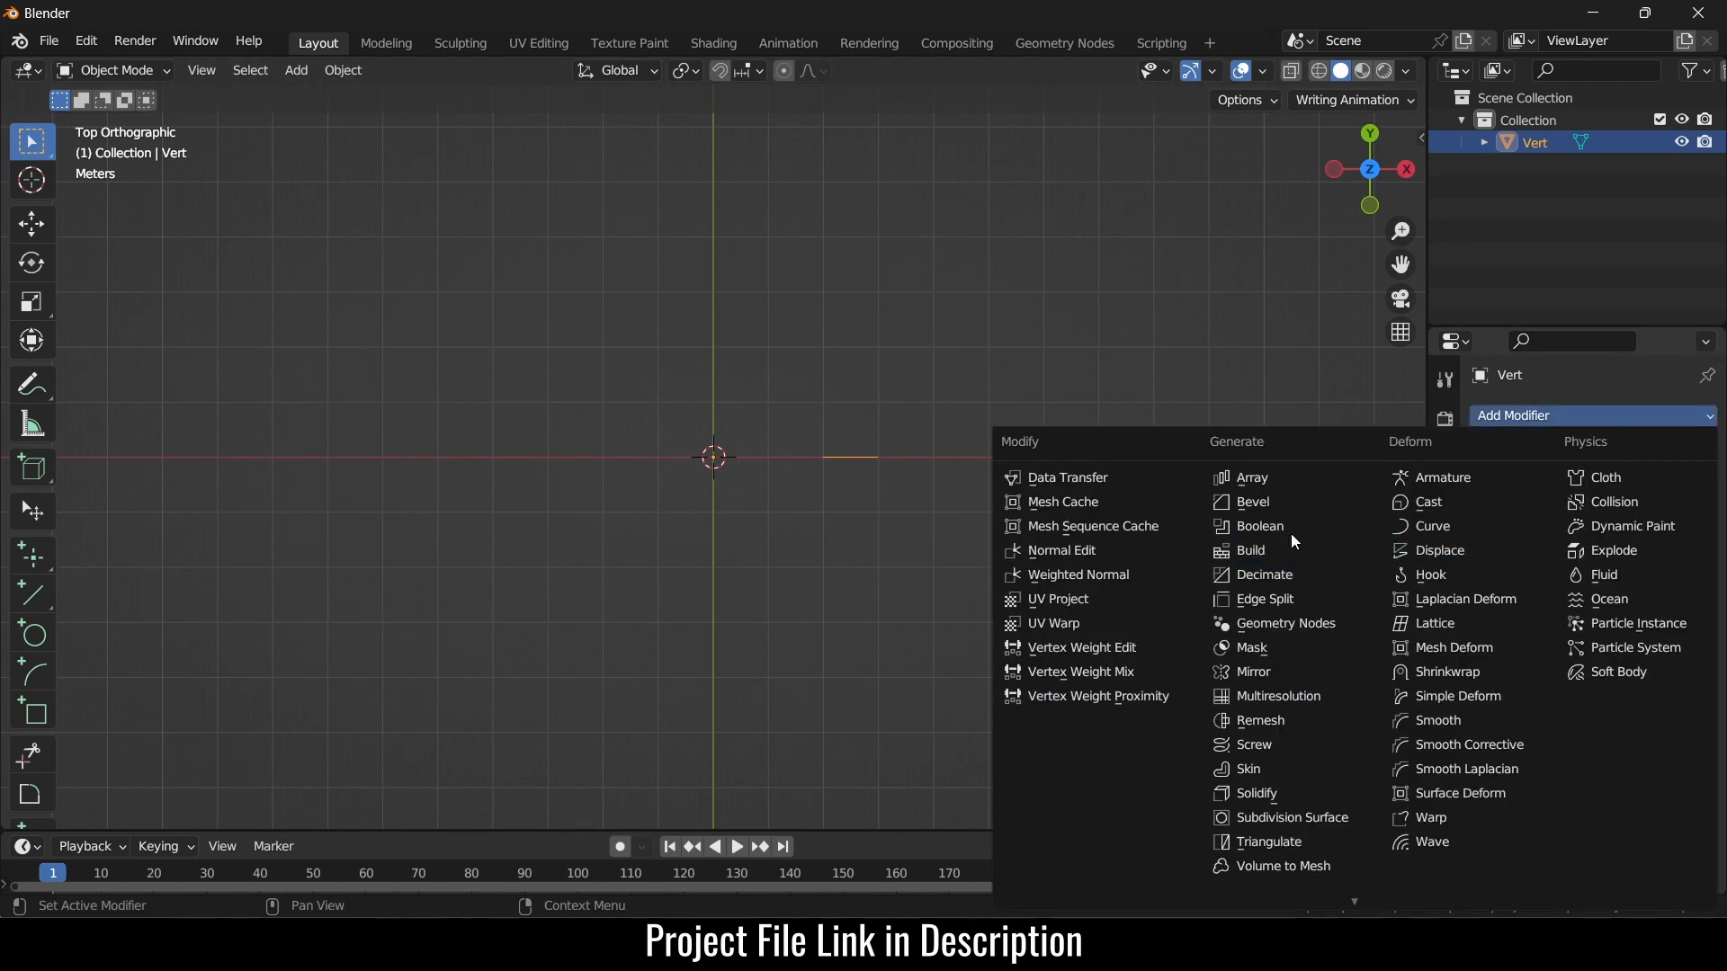
left_click(1290, 743)
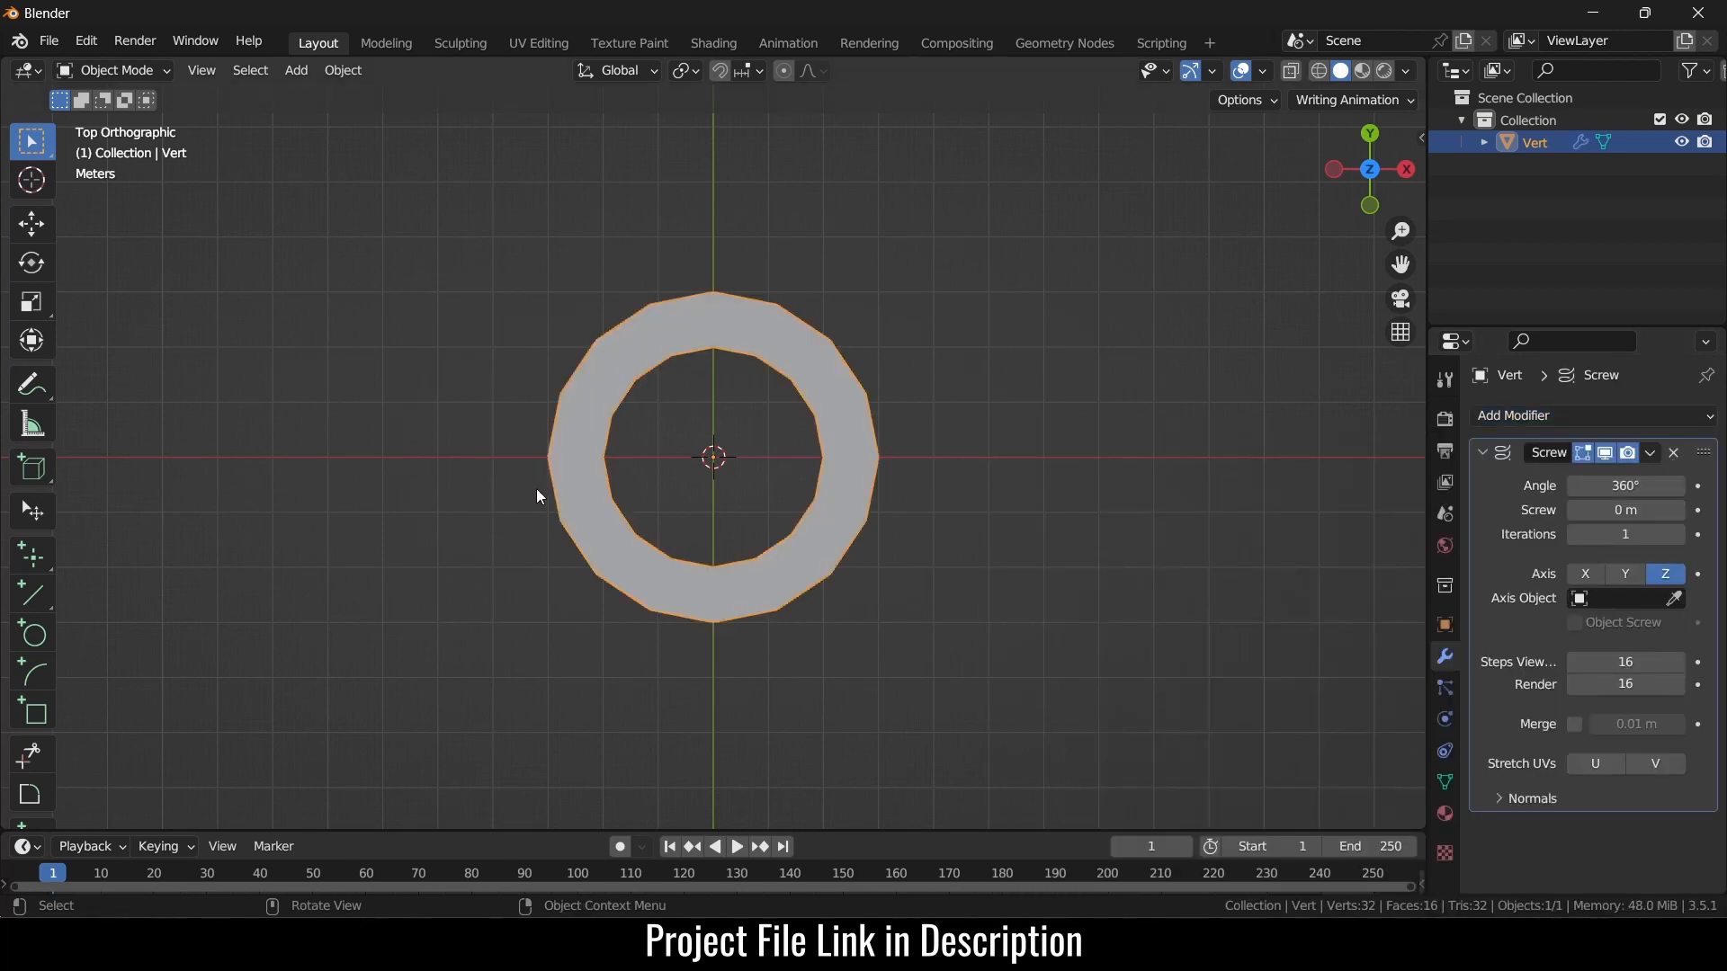
- Set the Screw modifier's viewport and render steps to 64
scroll(536, 489, "up", 2)
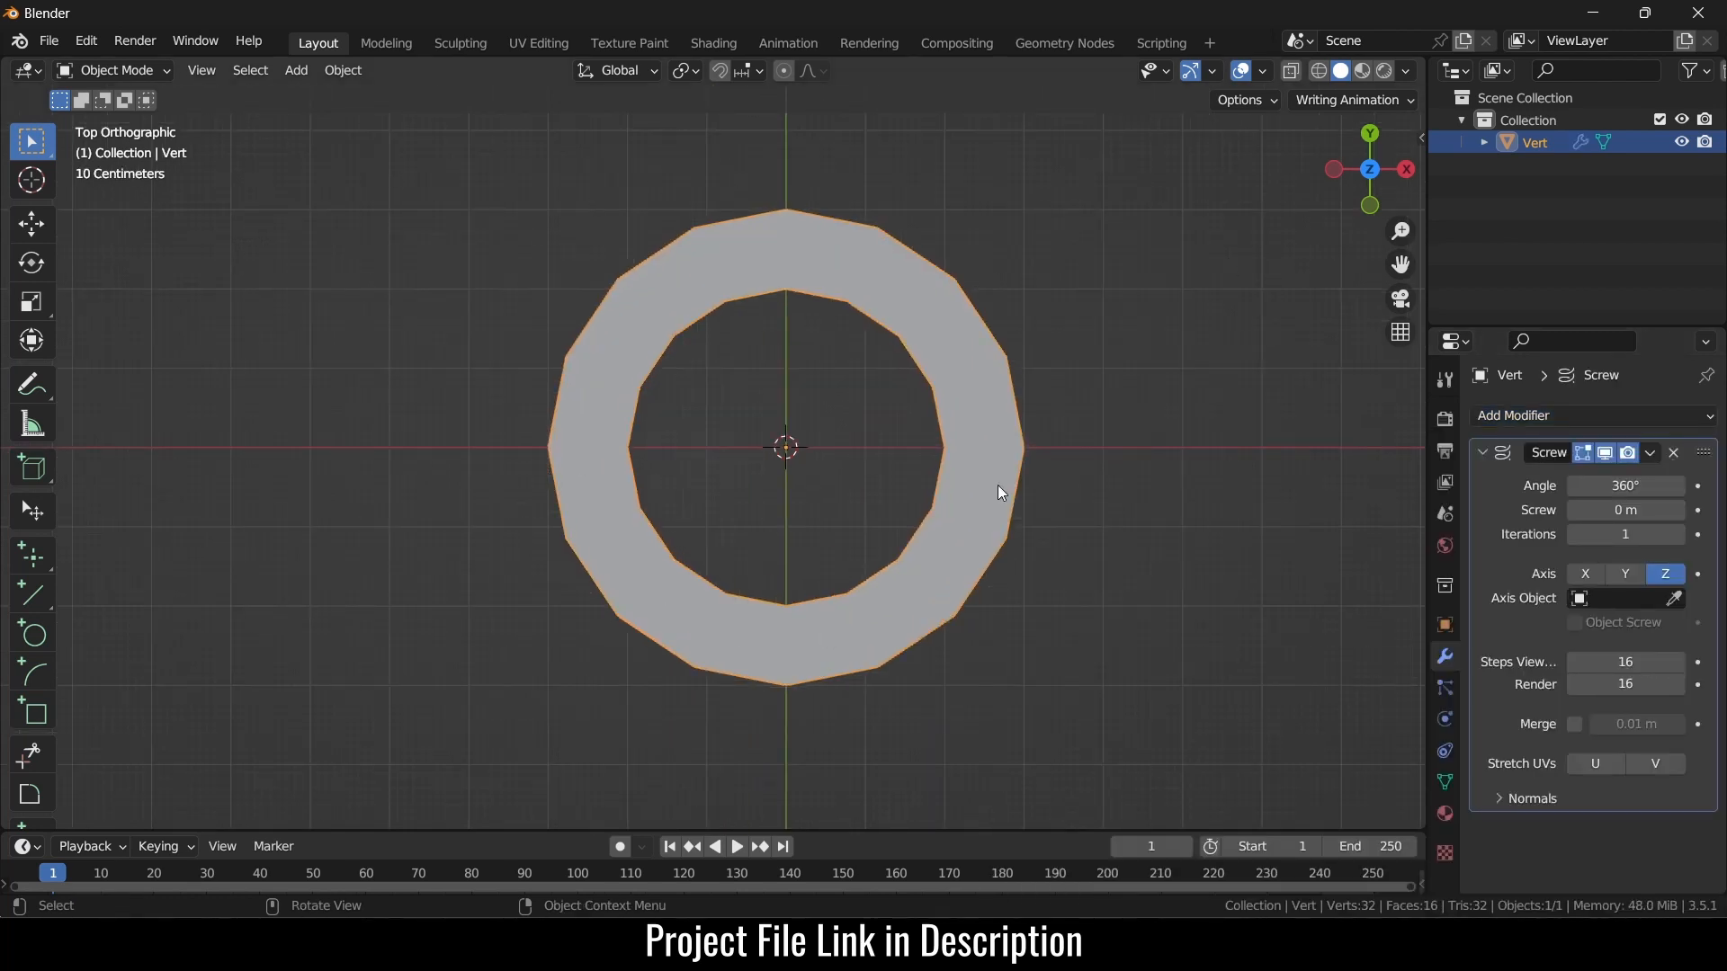
left_click(1627, 661)
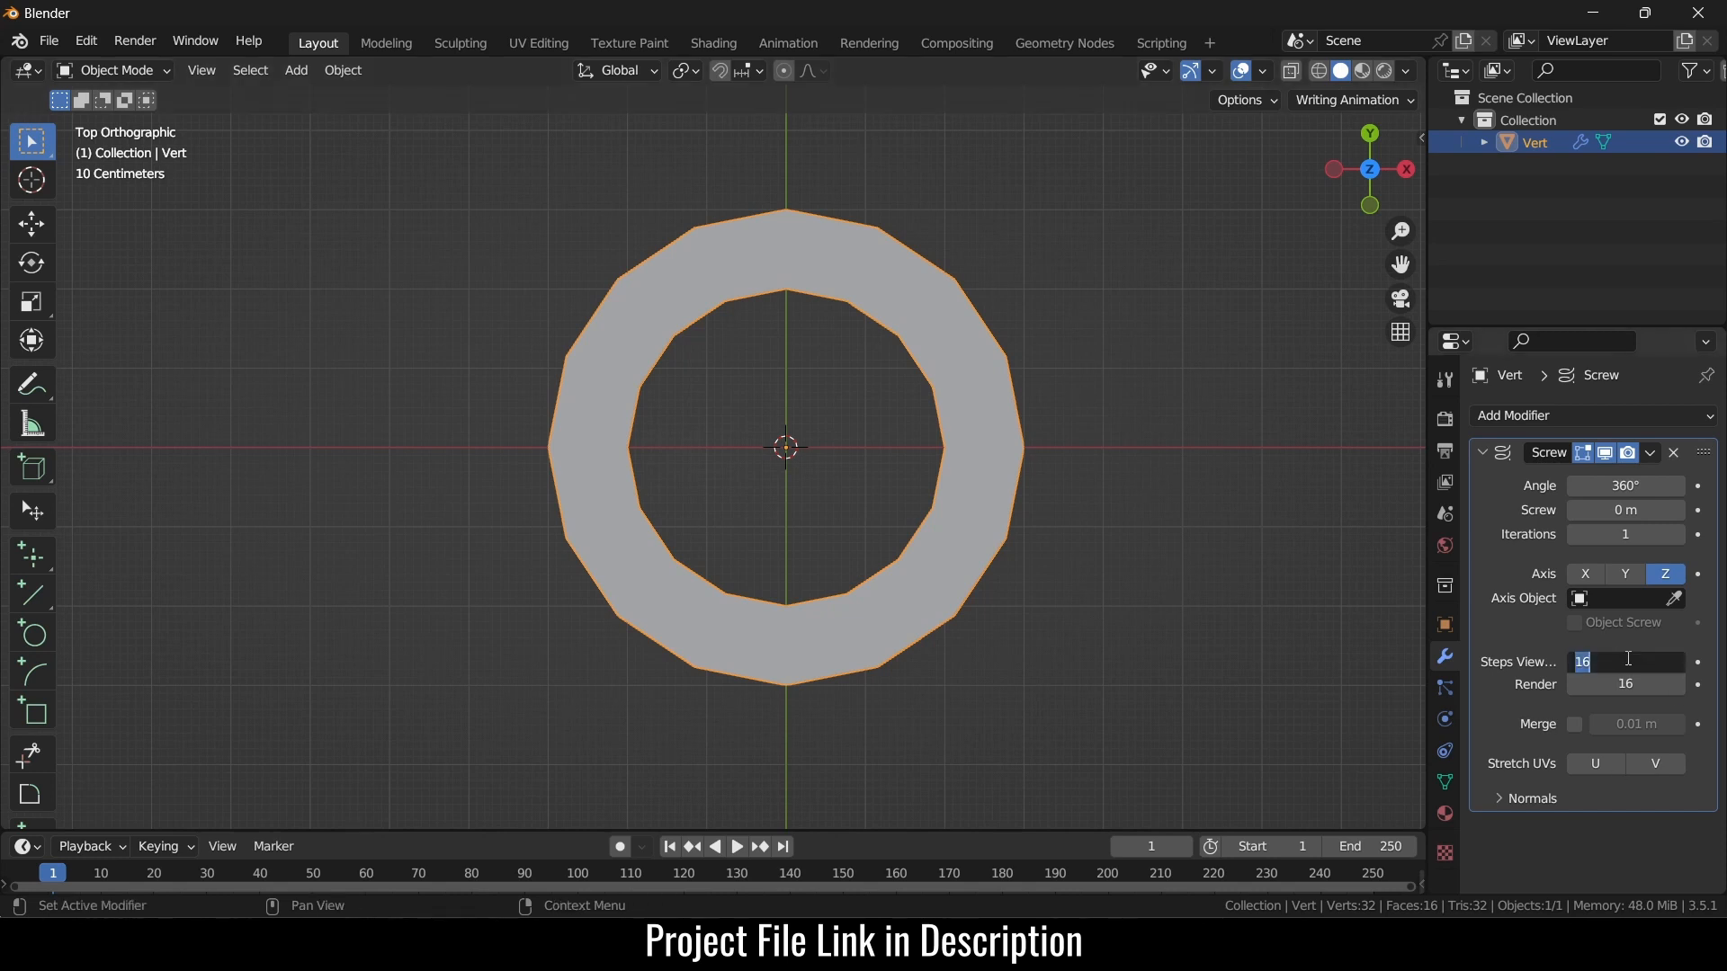
type("64")
key("Return")
left_click(1654, 684)
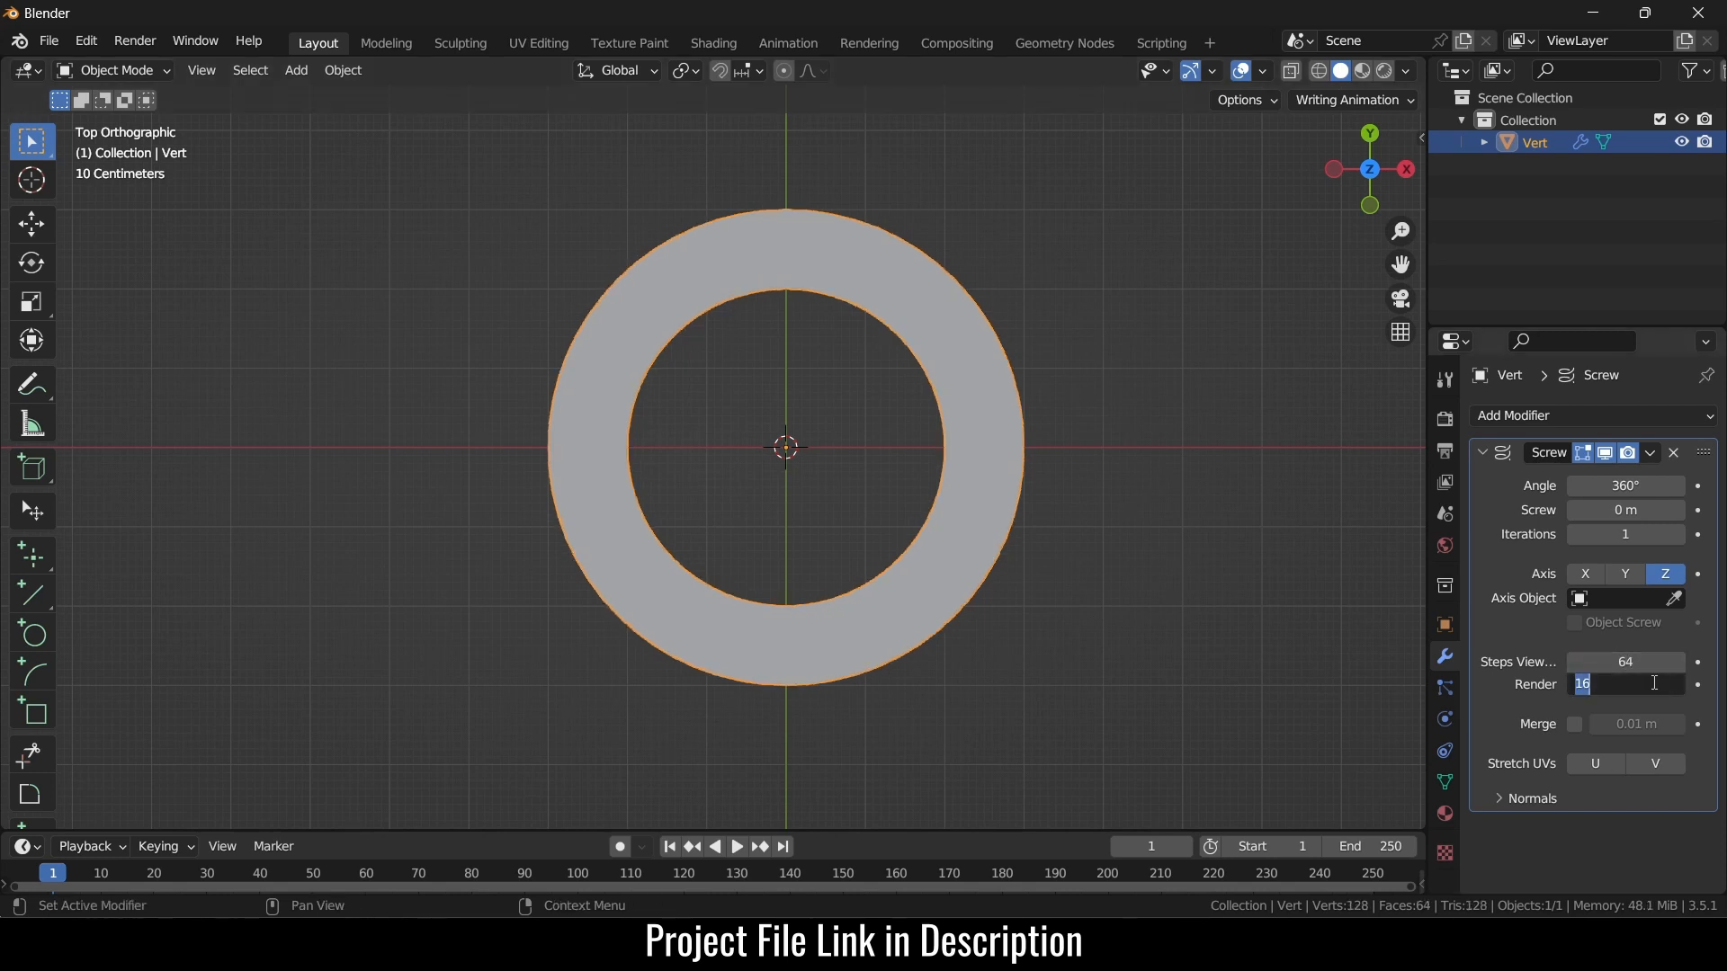
type("64")
key("Return")
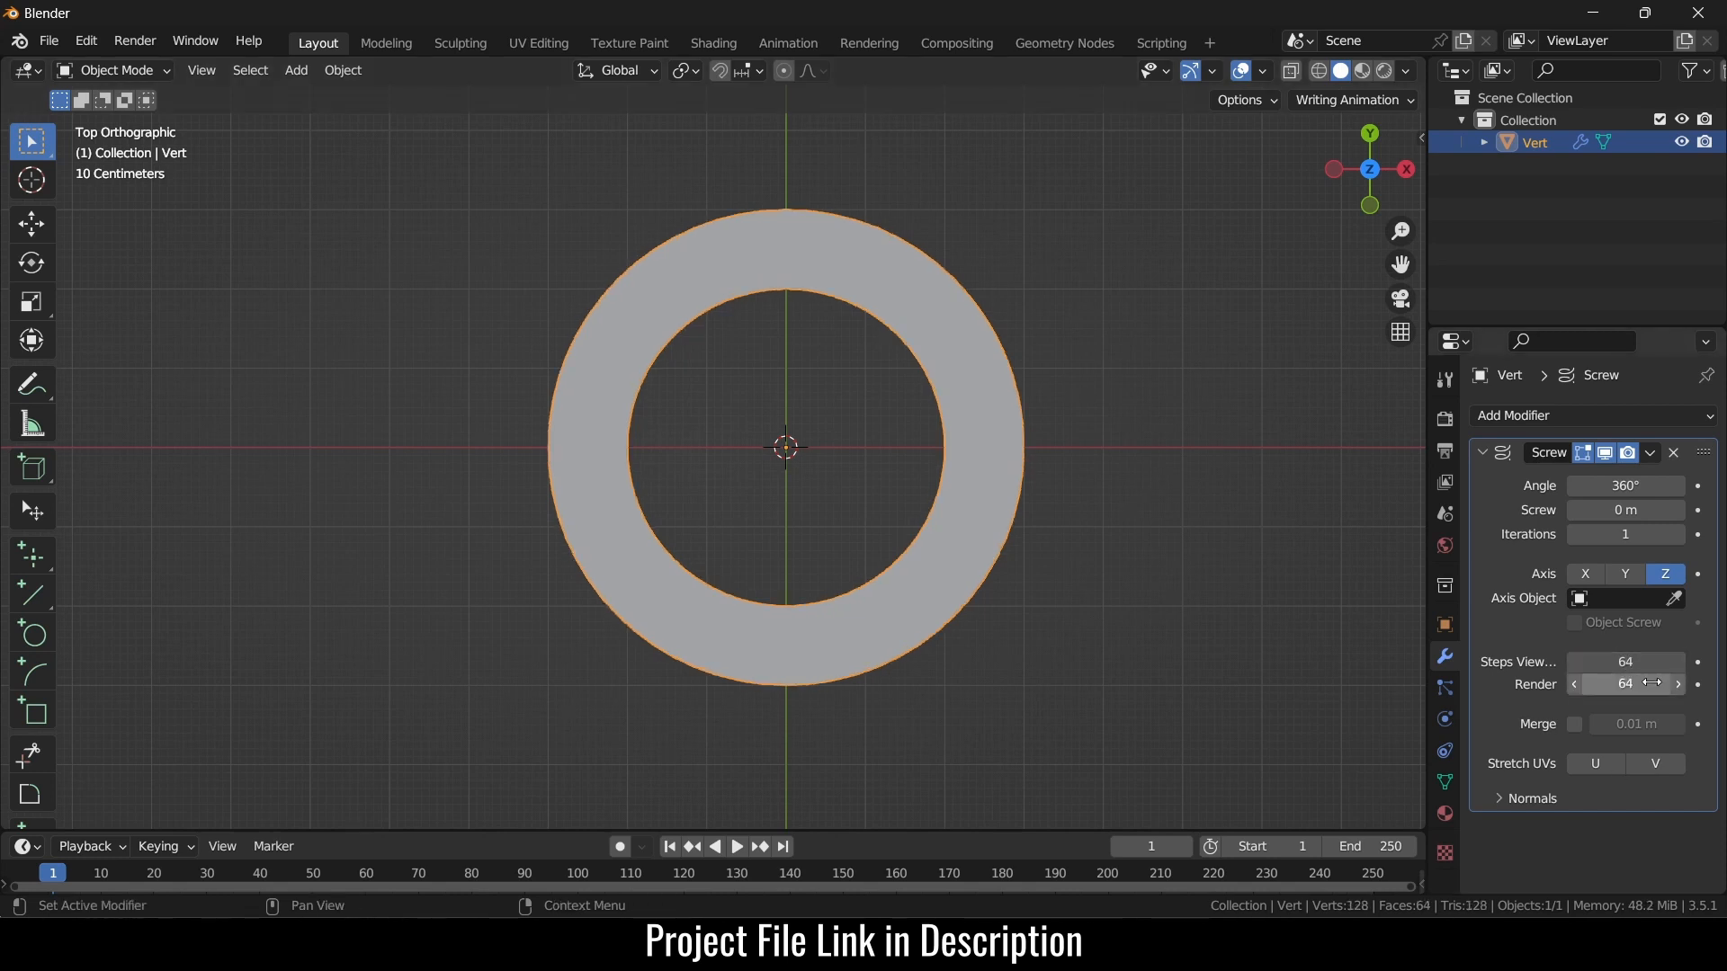
left_click(1174, 460)
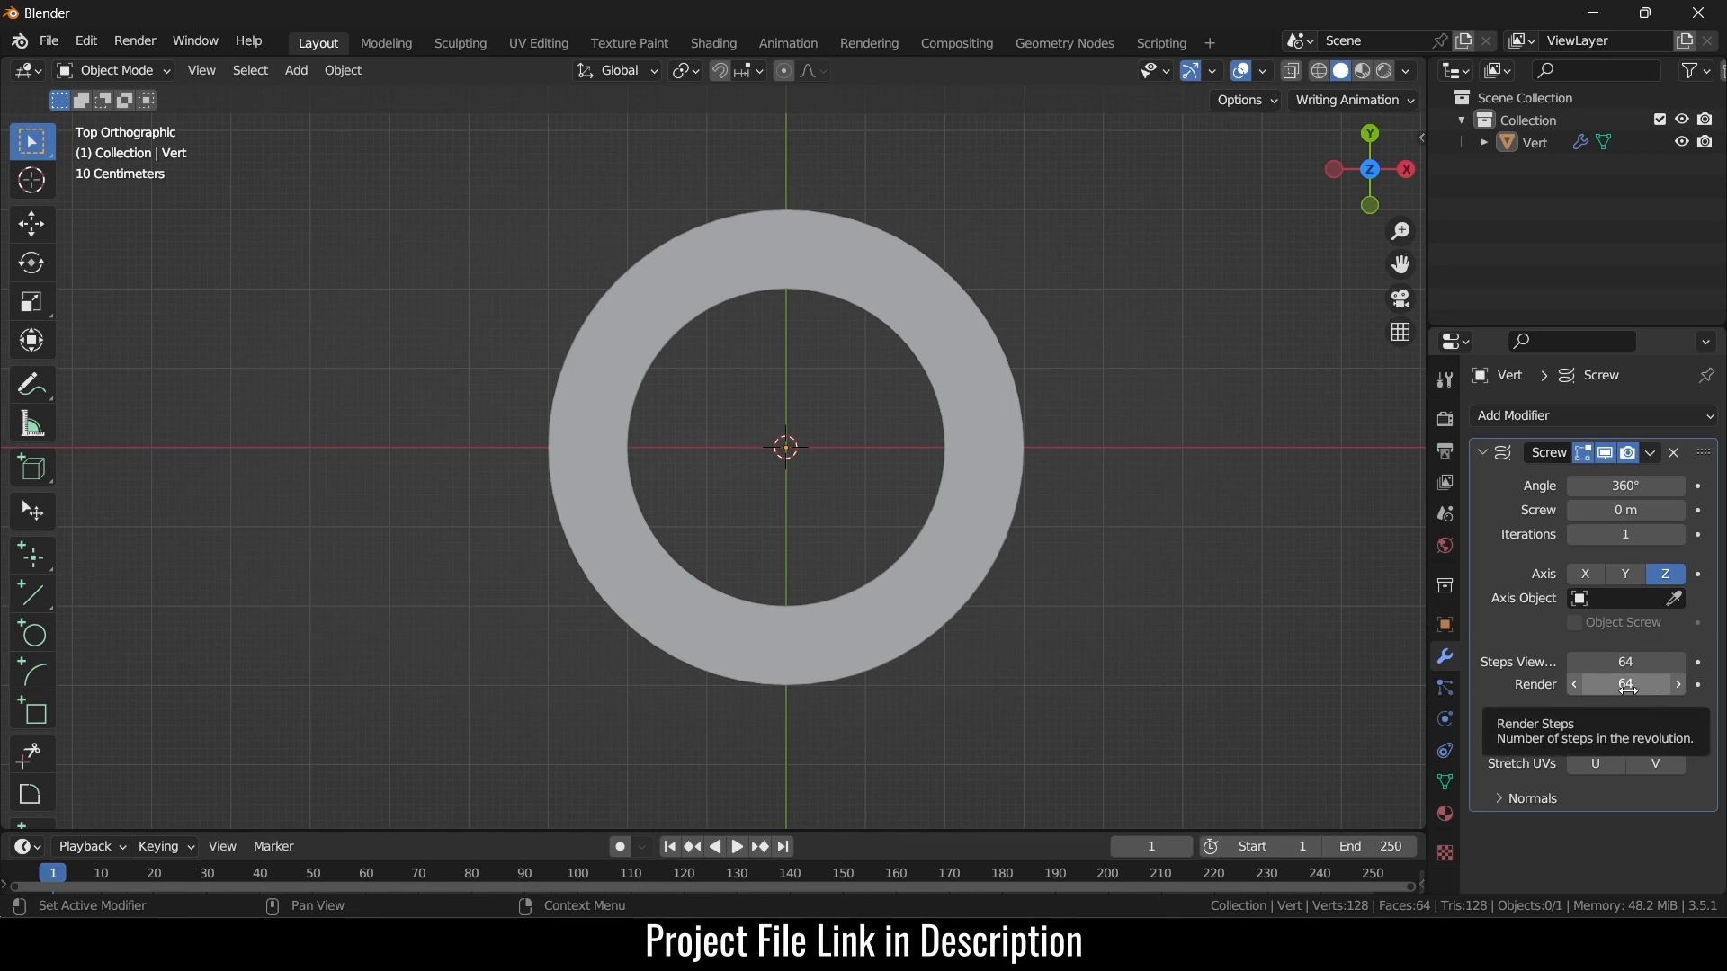
- Try 128 render steps, then set render steps back to 64
left_click(1628, 686)
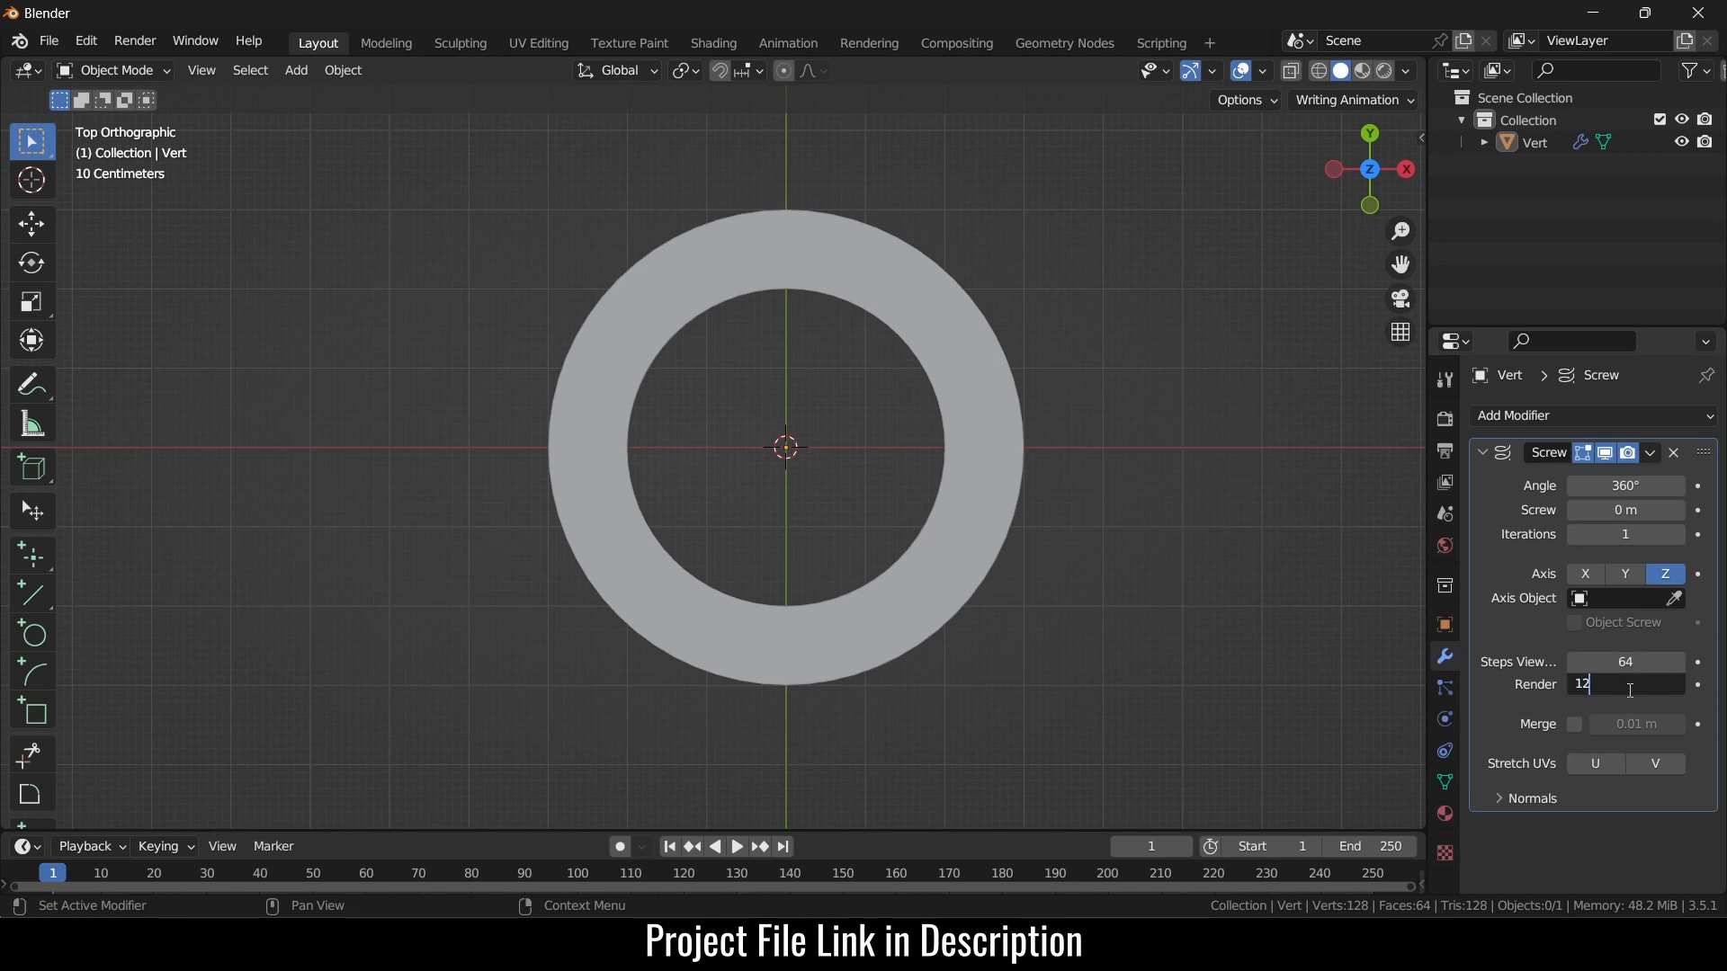
type("128")
key("Return")
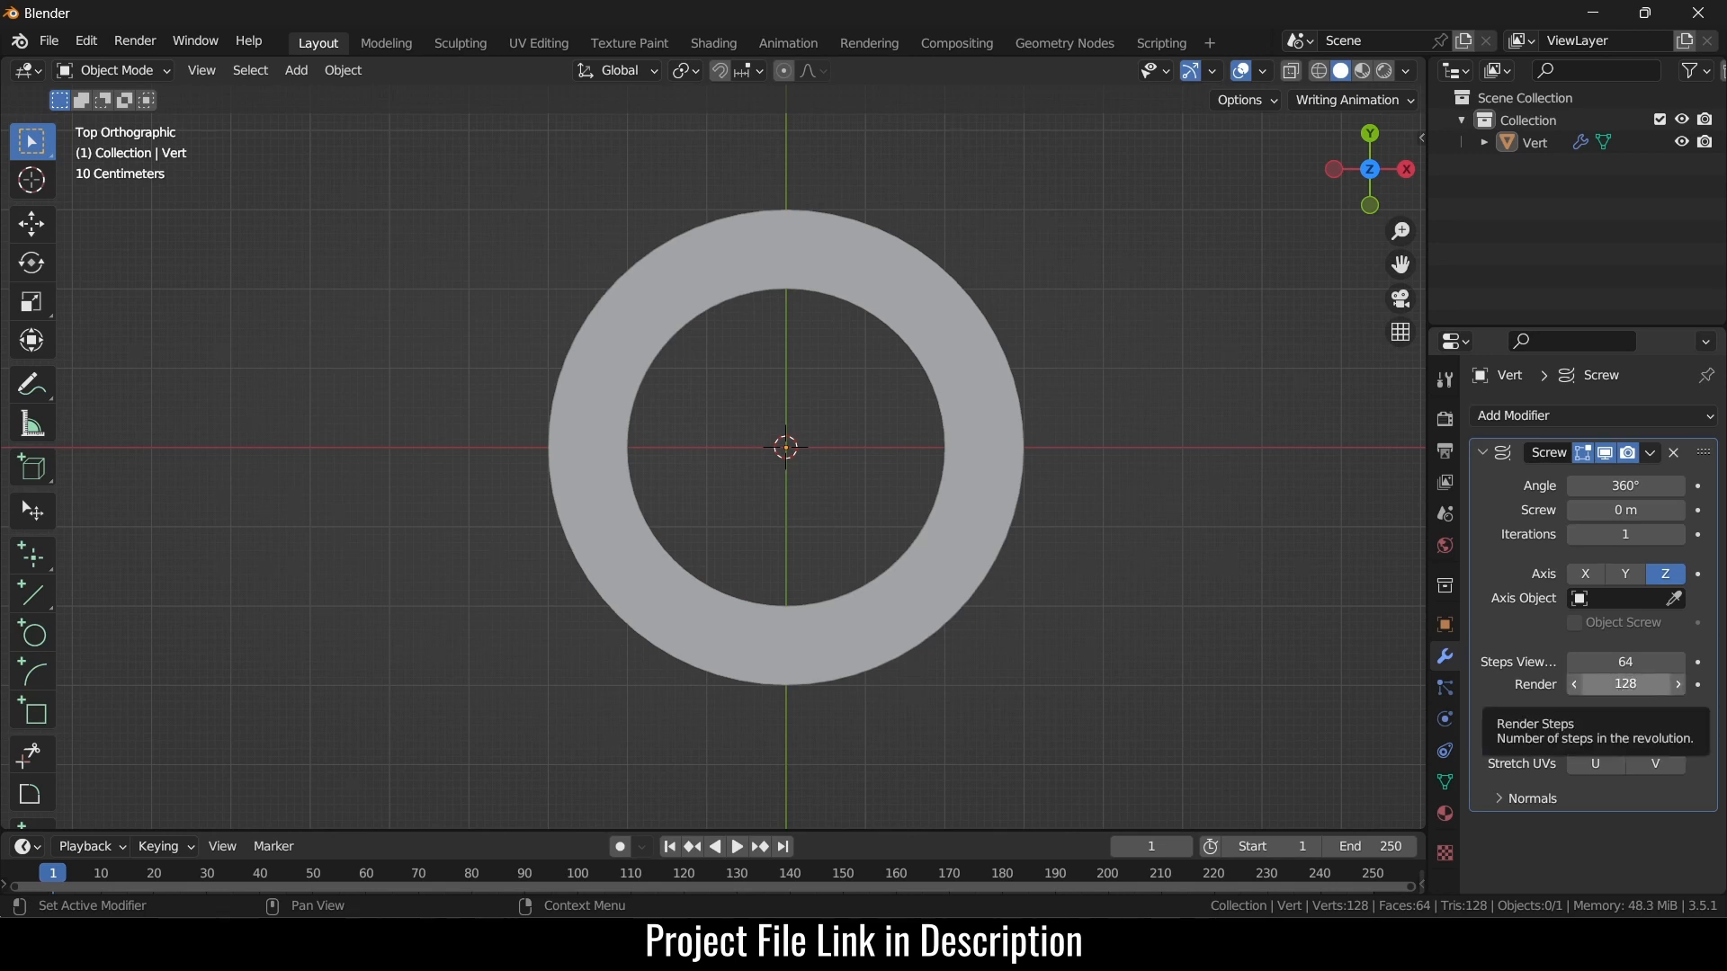
left_click(1626, 685)
type("64")
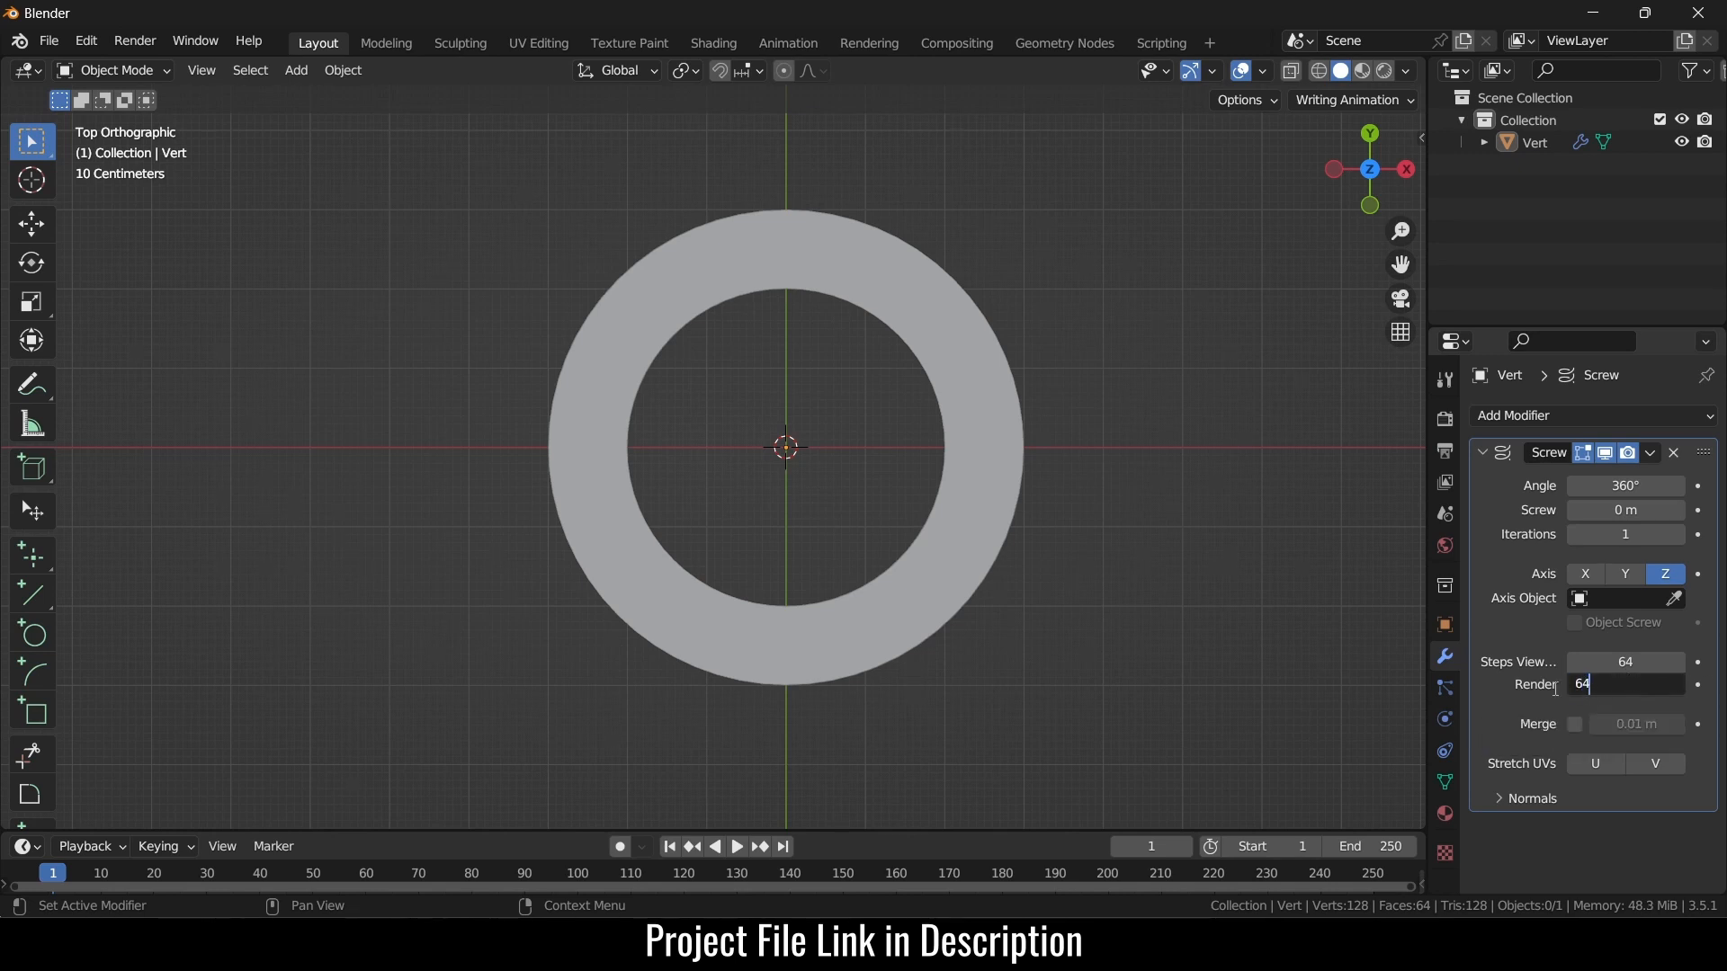
key("Return")
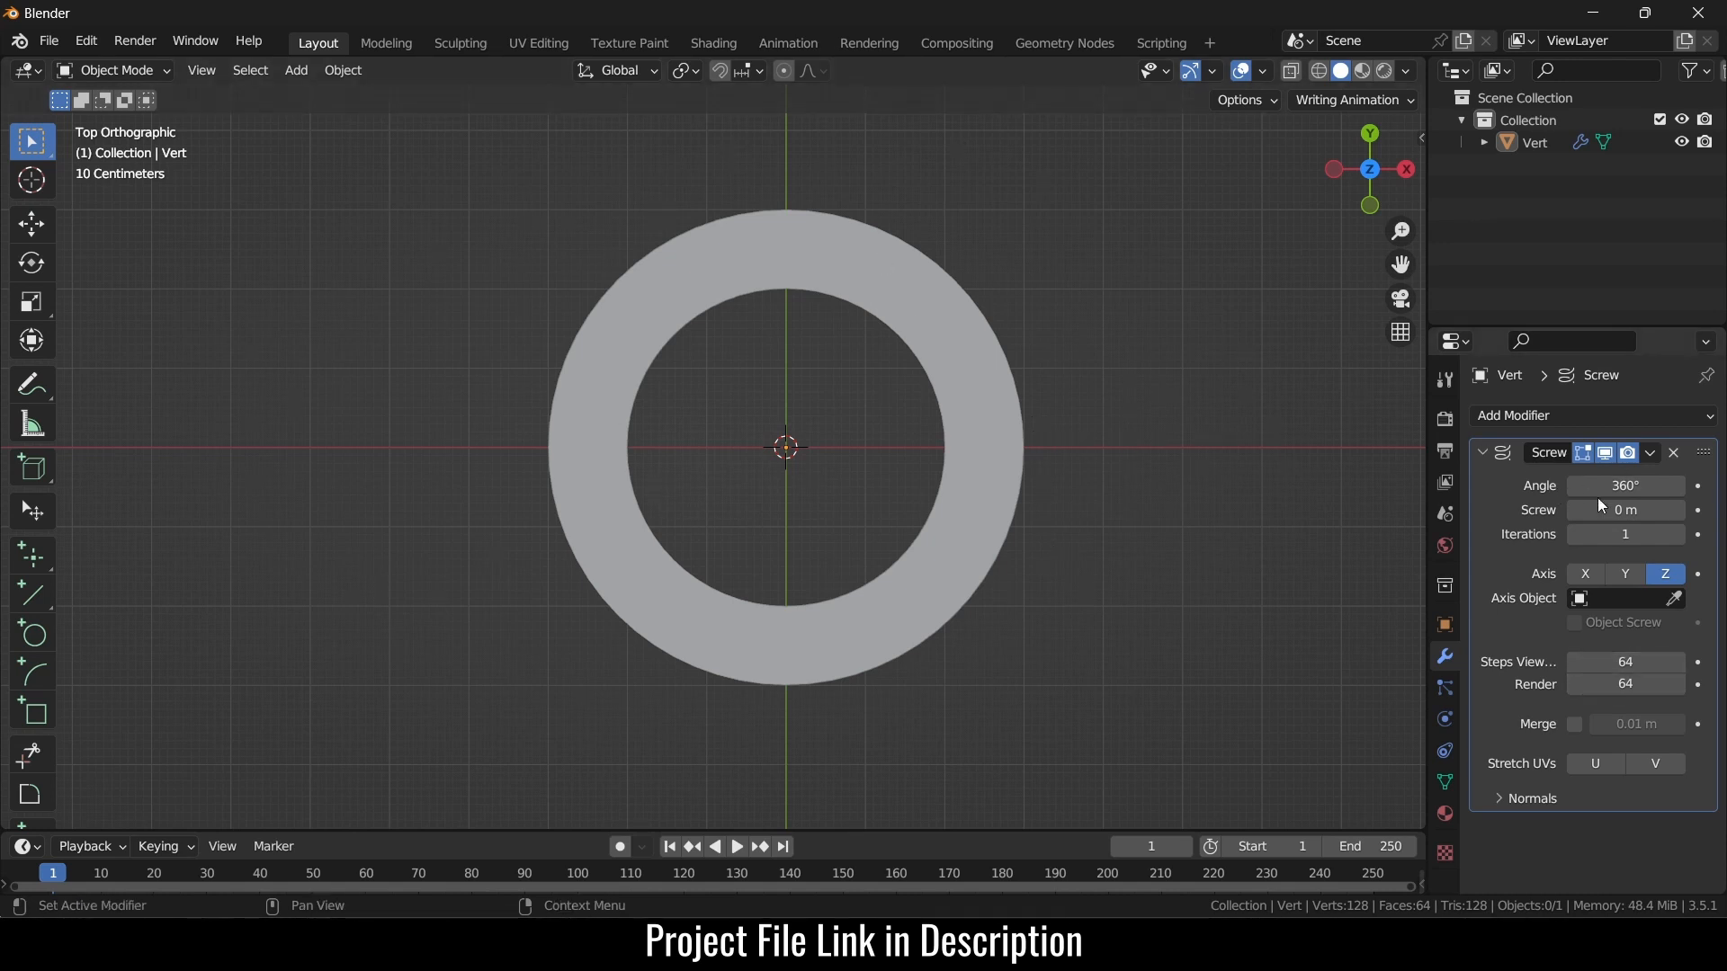
- Add a Text object at the origin inside the ring and switch to the Geometry Nodes workspace
scroll(588, 410, "up", 1)
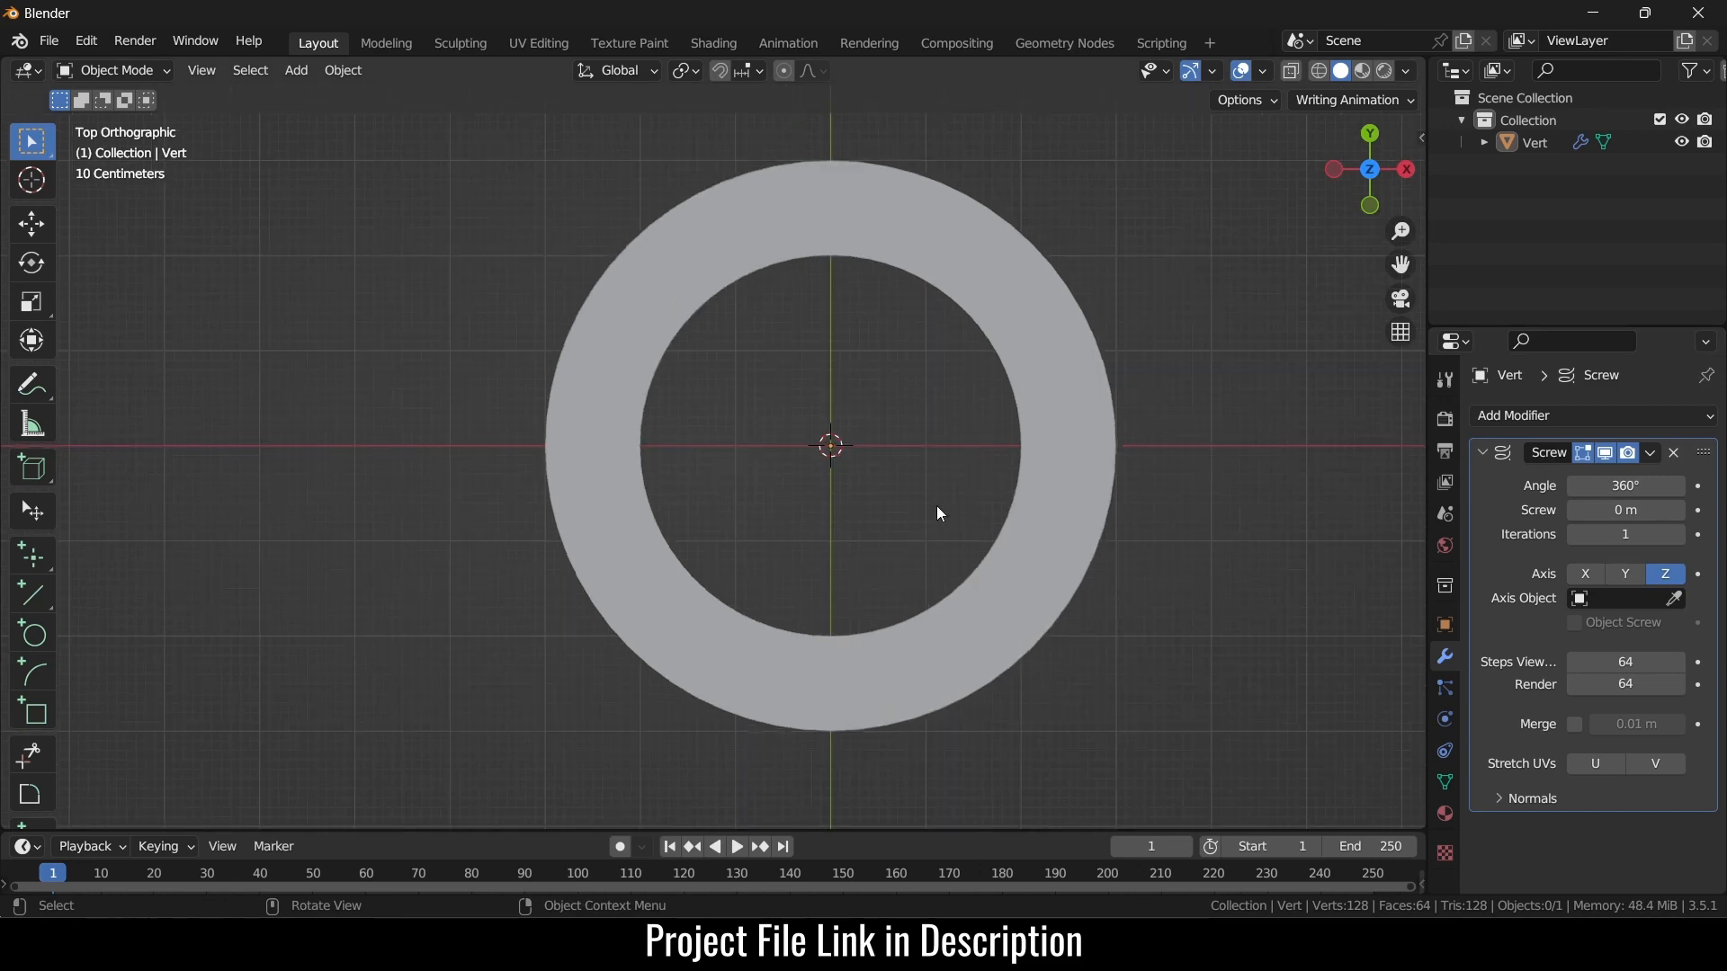
scroll(969, 435, "down", 1)
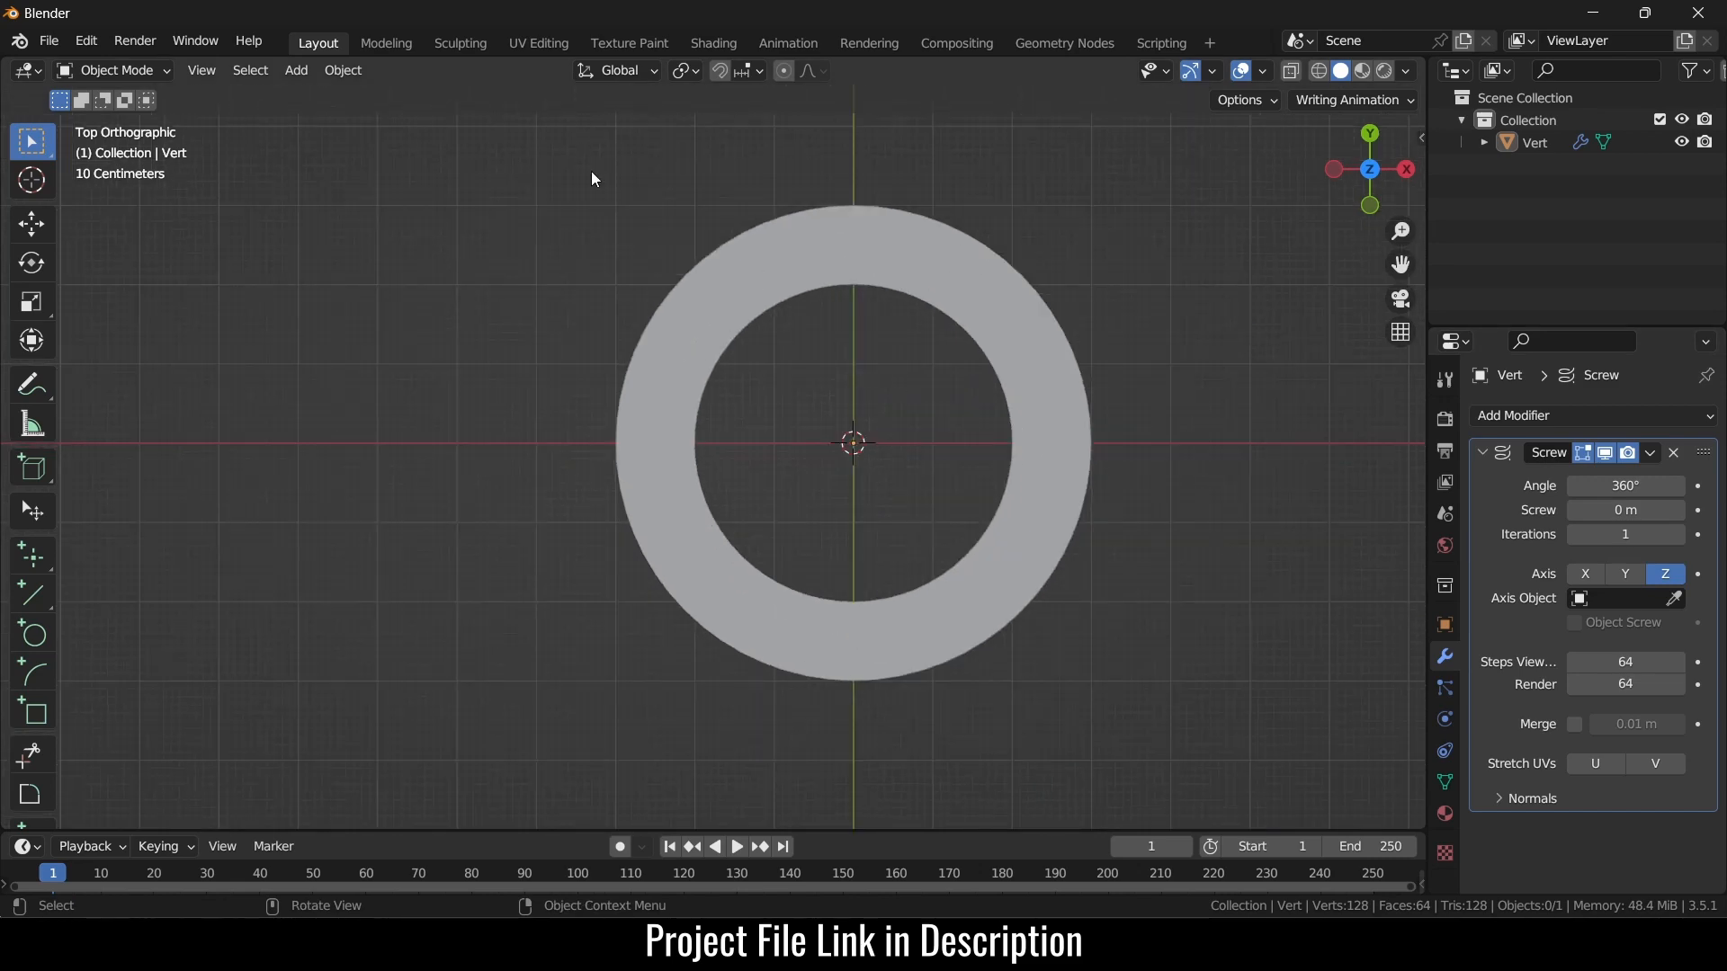
left_click(289, 70)
mouse_move(315, 95)
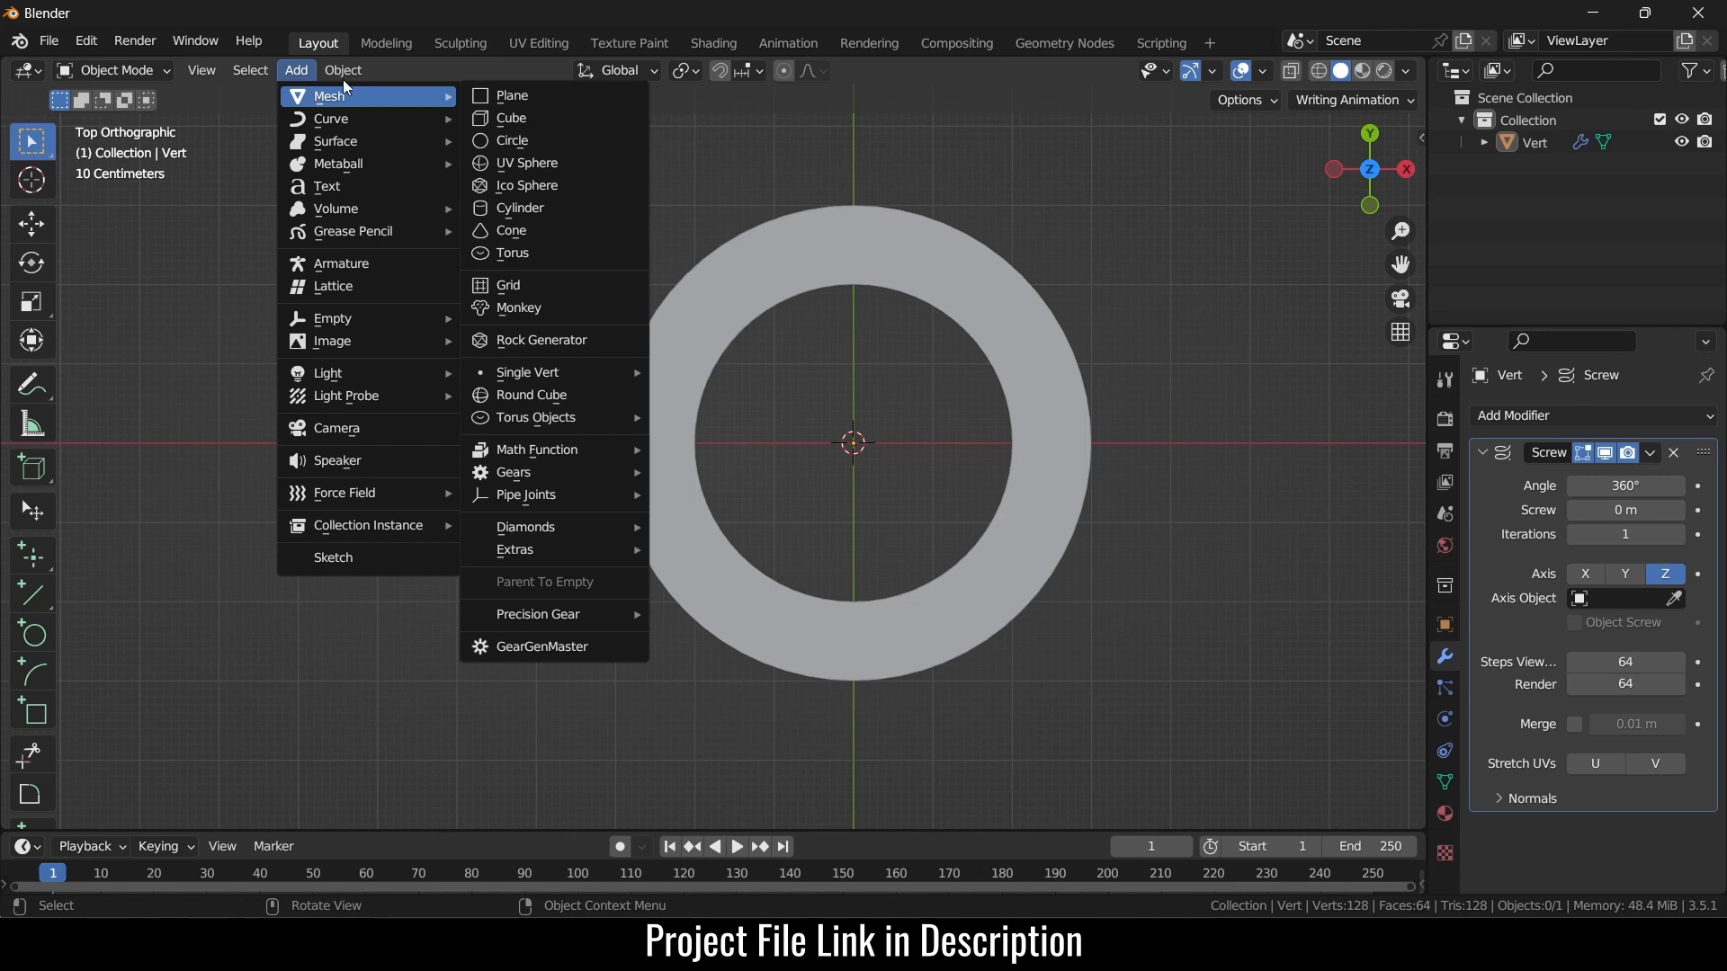
left_click(329, 186)
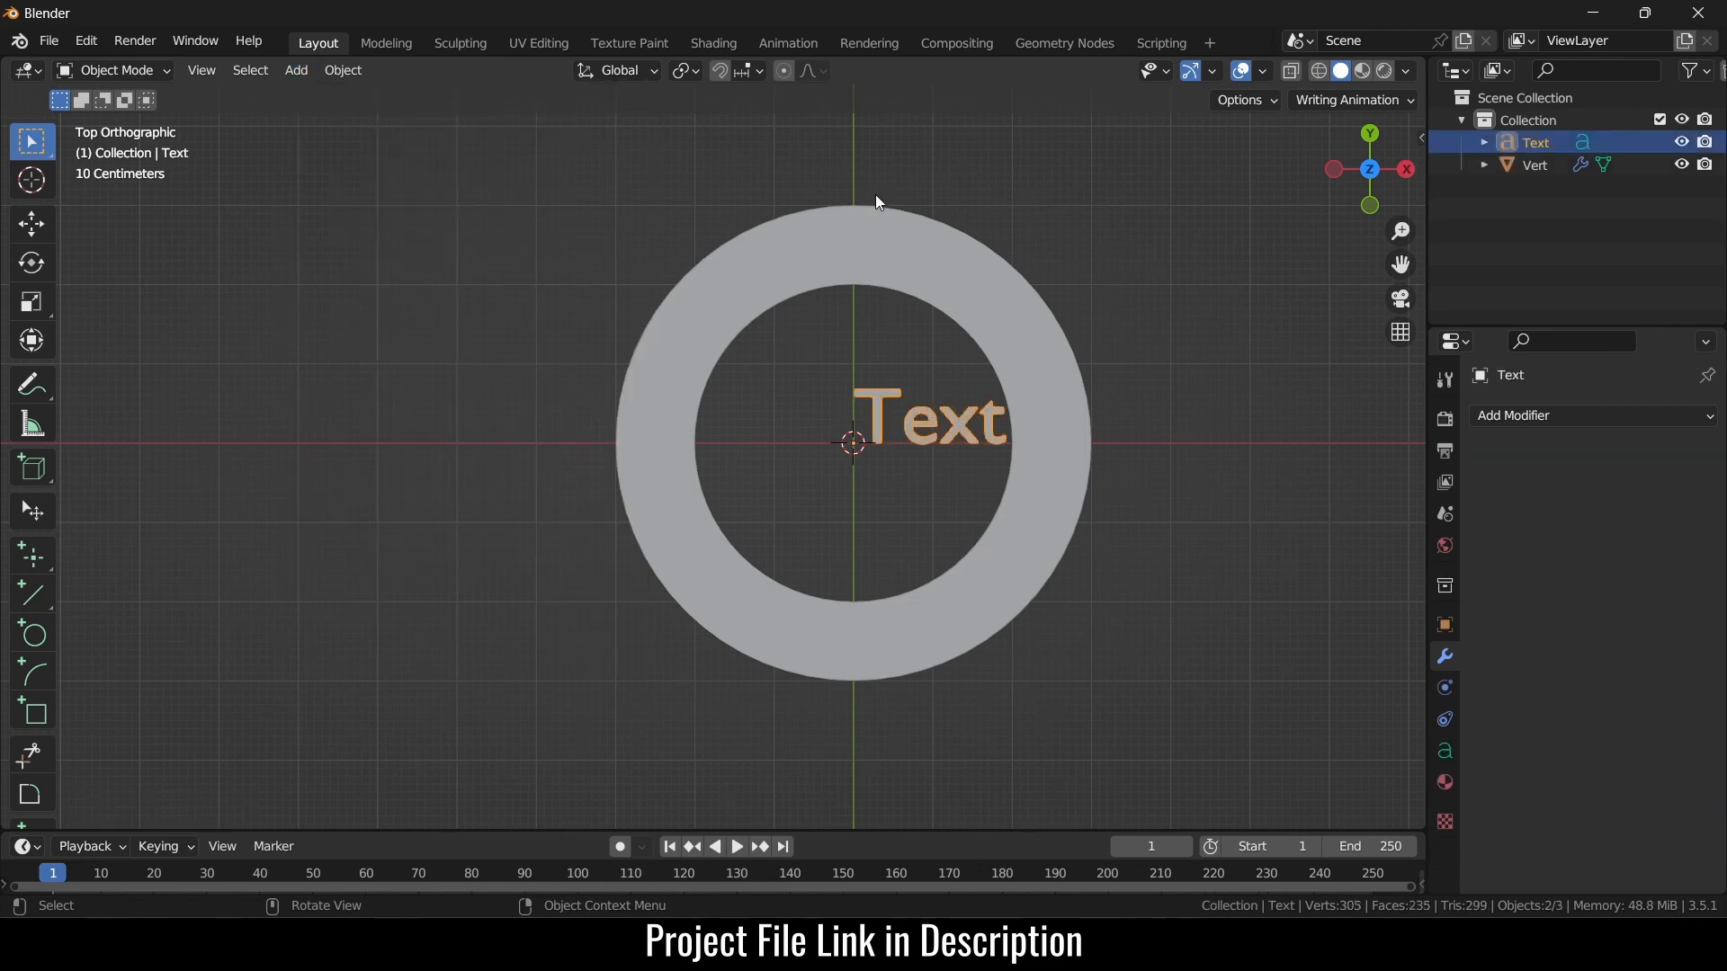
left_click(1050, 43)
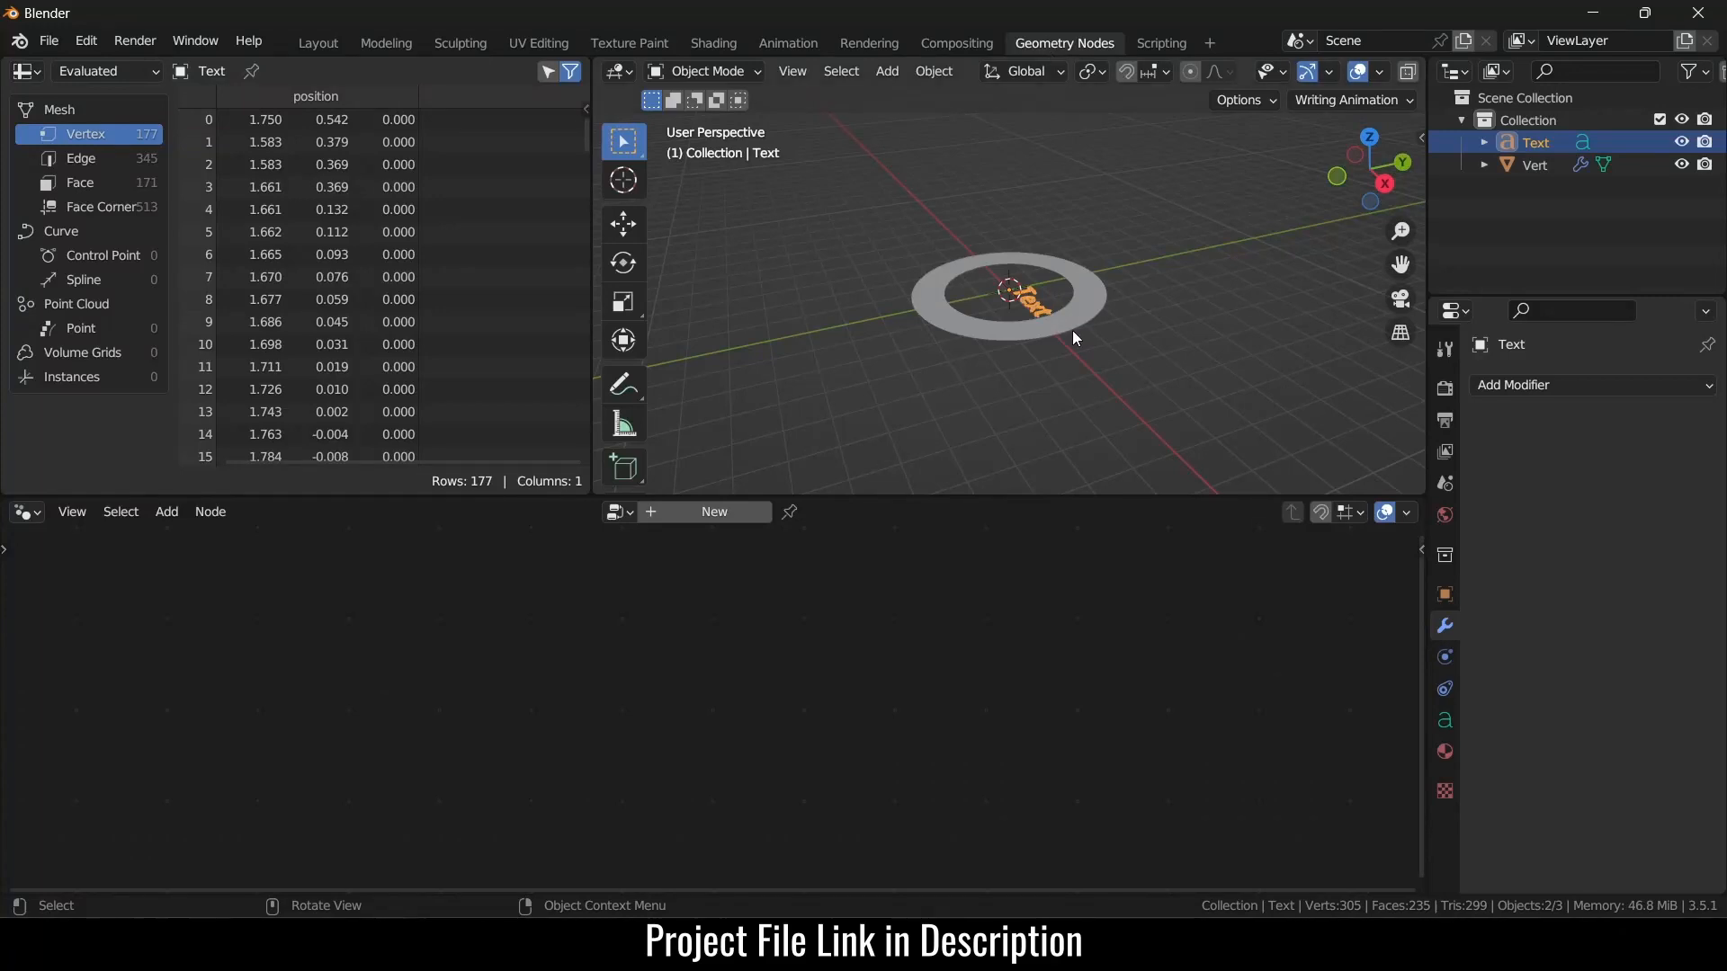
- In top view, give the Text object a new geometry node tree and spread out its Group Input and Output
left_click(1161, 324)
key("KP_7")
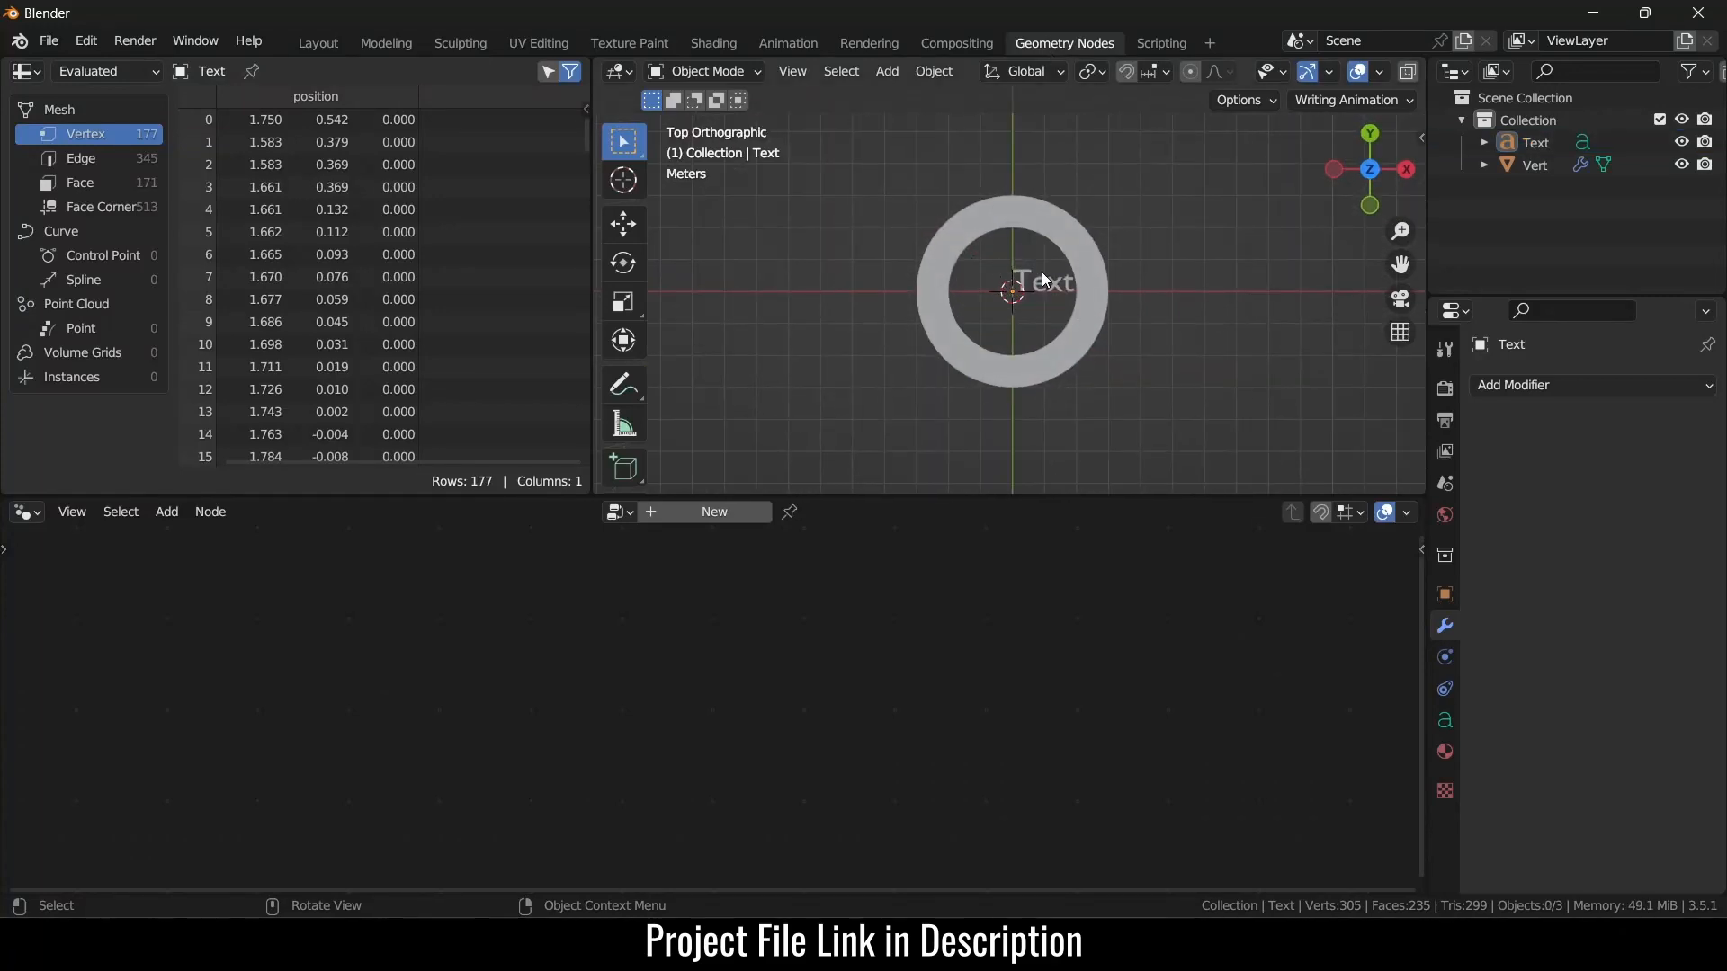
left_click(1045, 282)
left_click(729, 509)
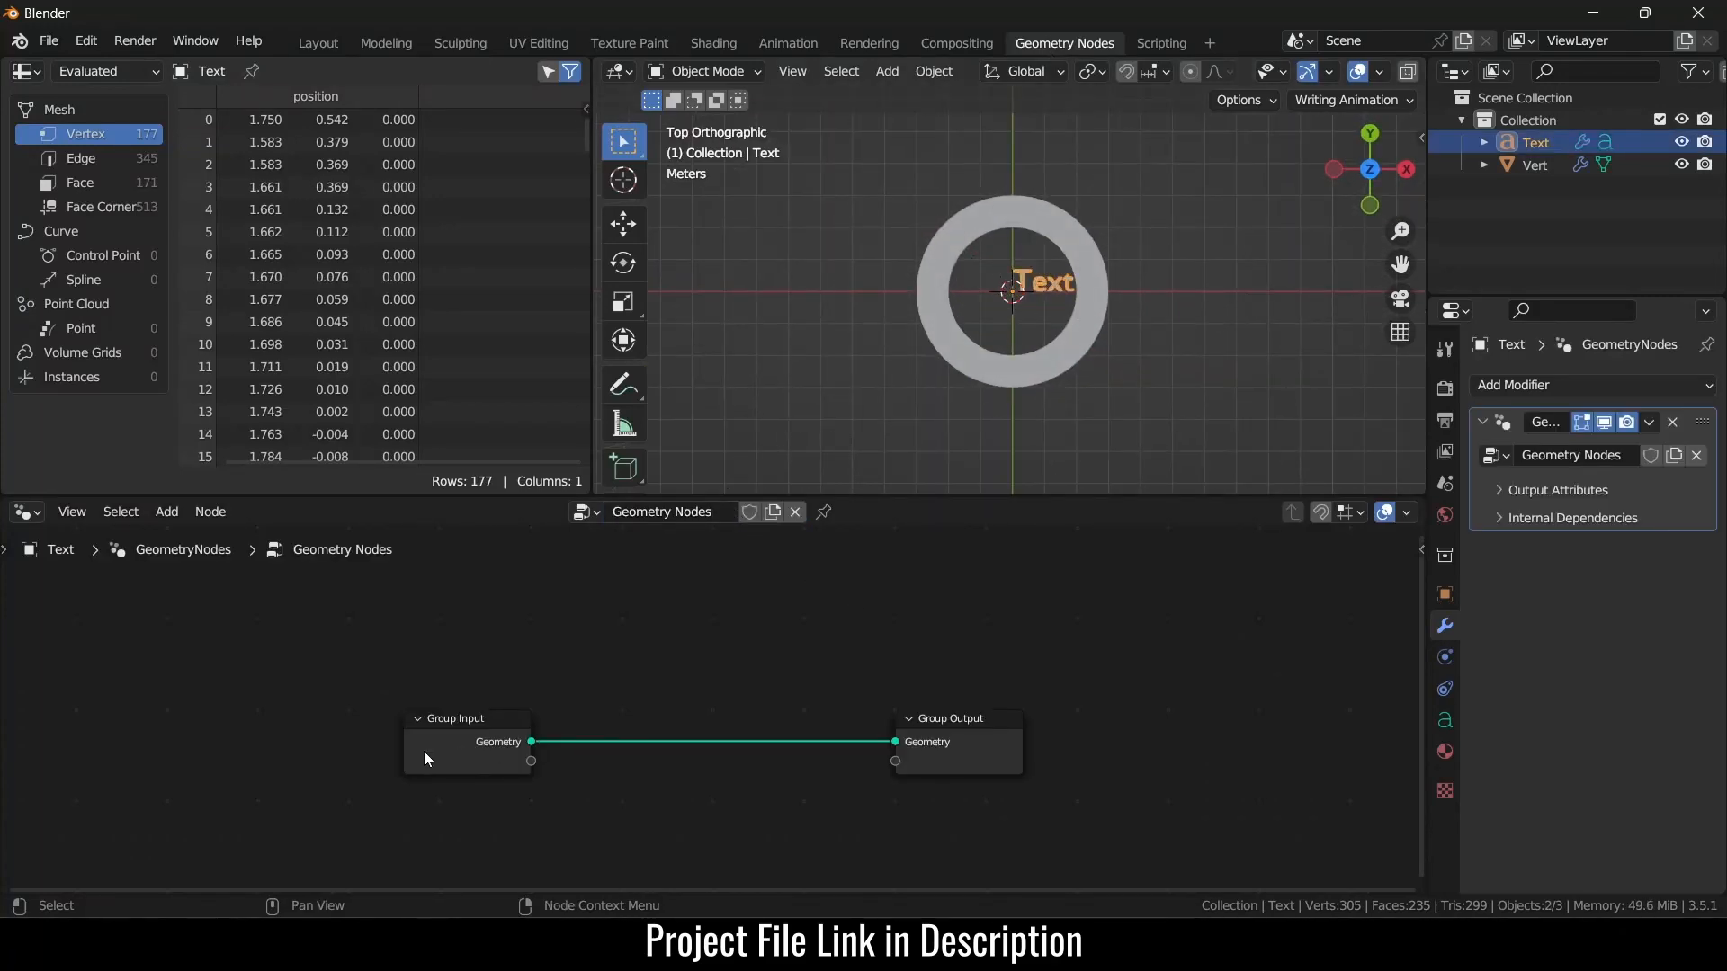
left_click_drag(424, 752, 223, 647)
left_click_drag(912, 761, 1072, 791)
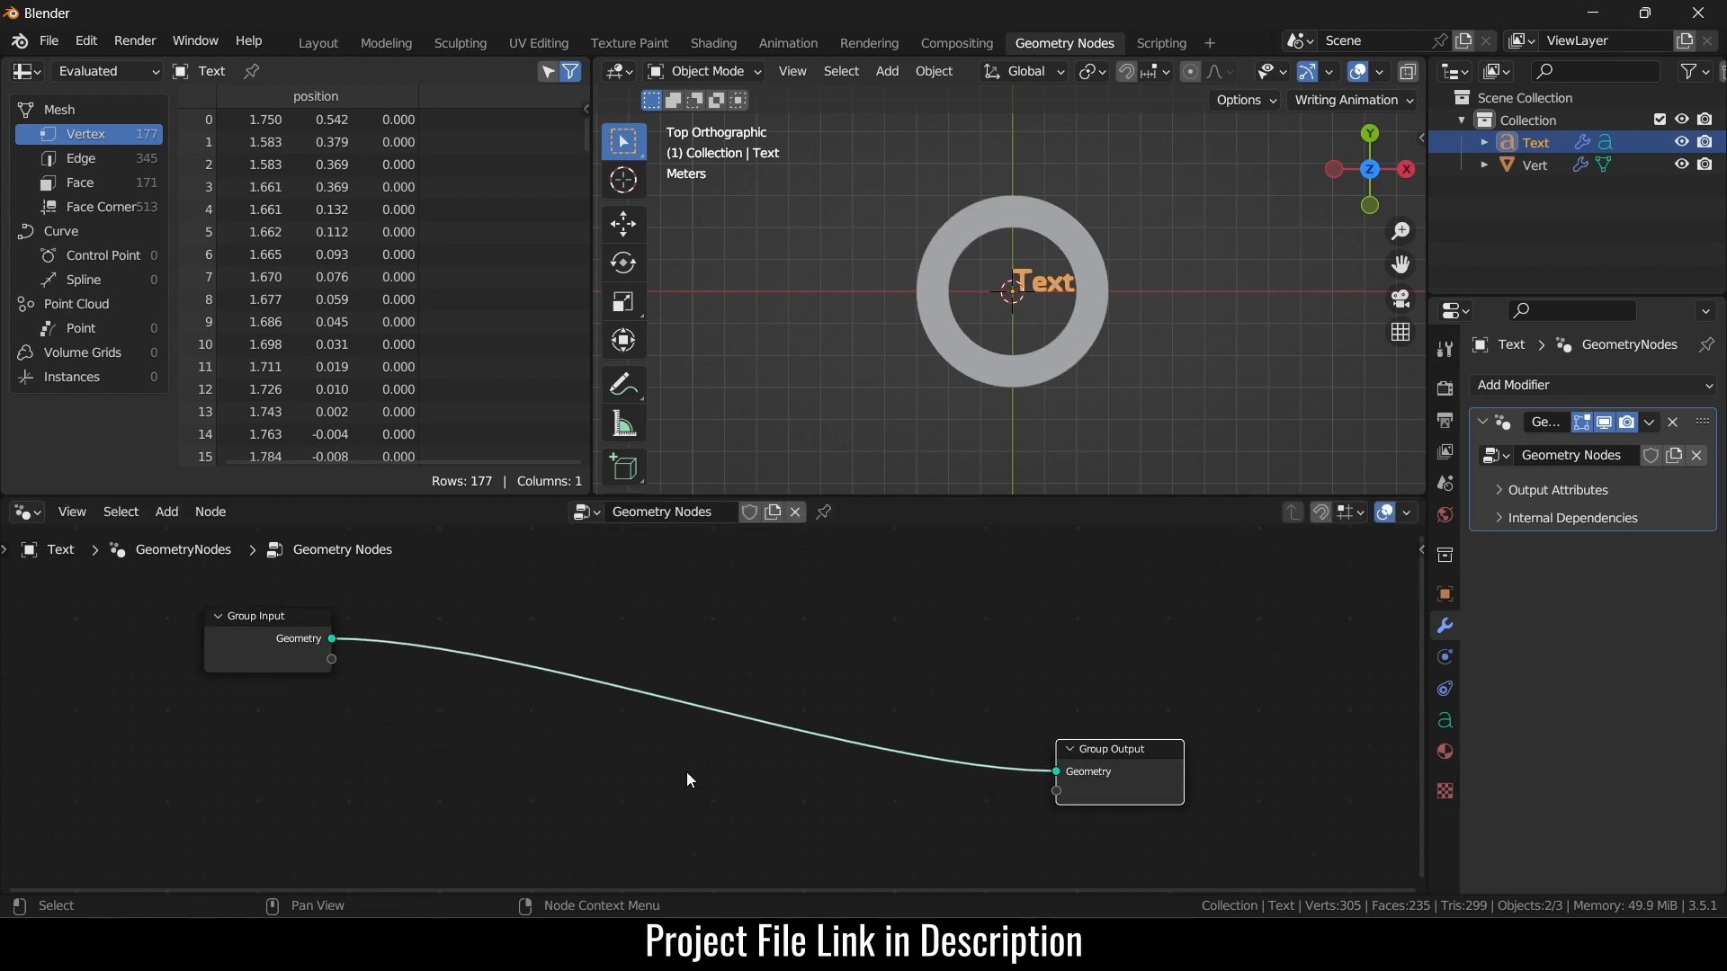
- Add a String to Curves node to the text's node tree
key("shift+a")
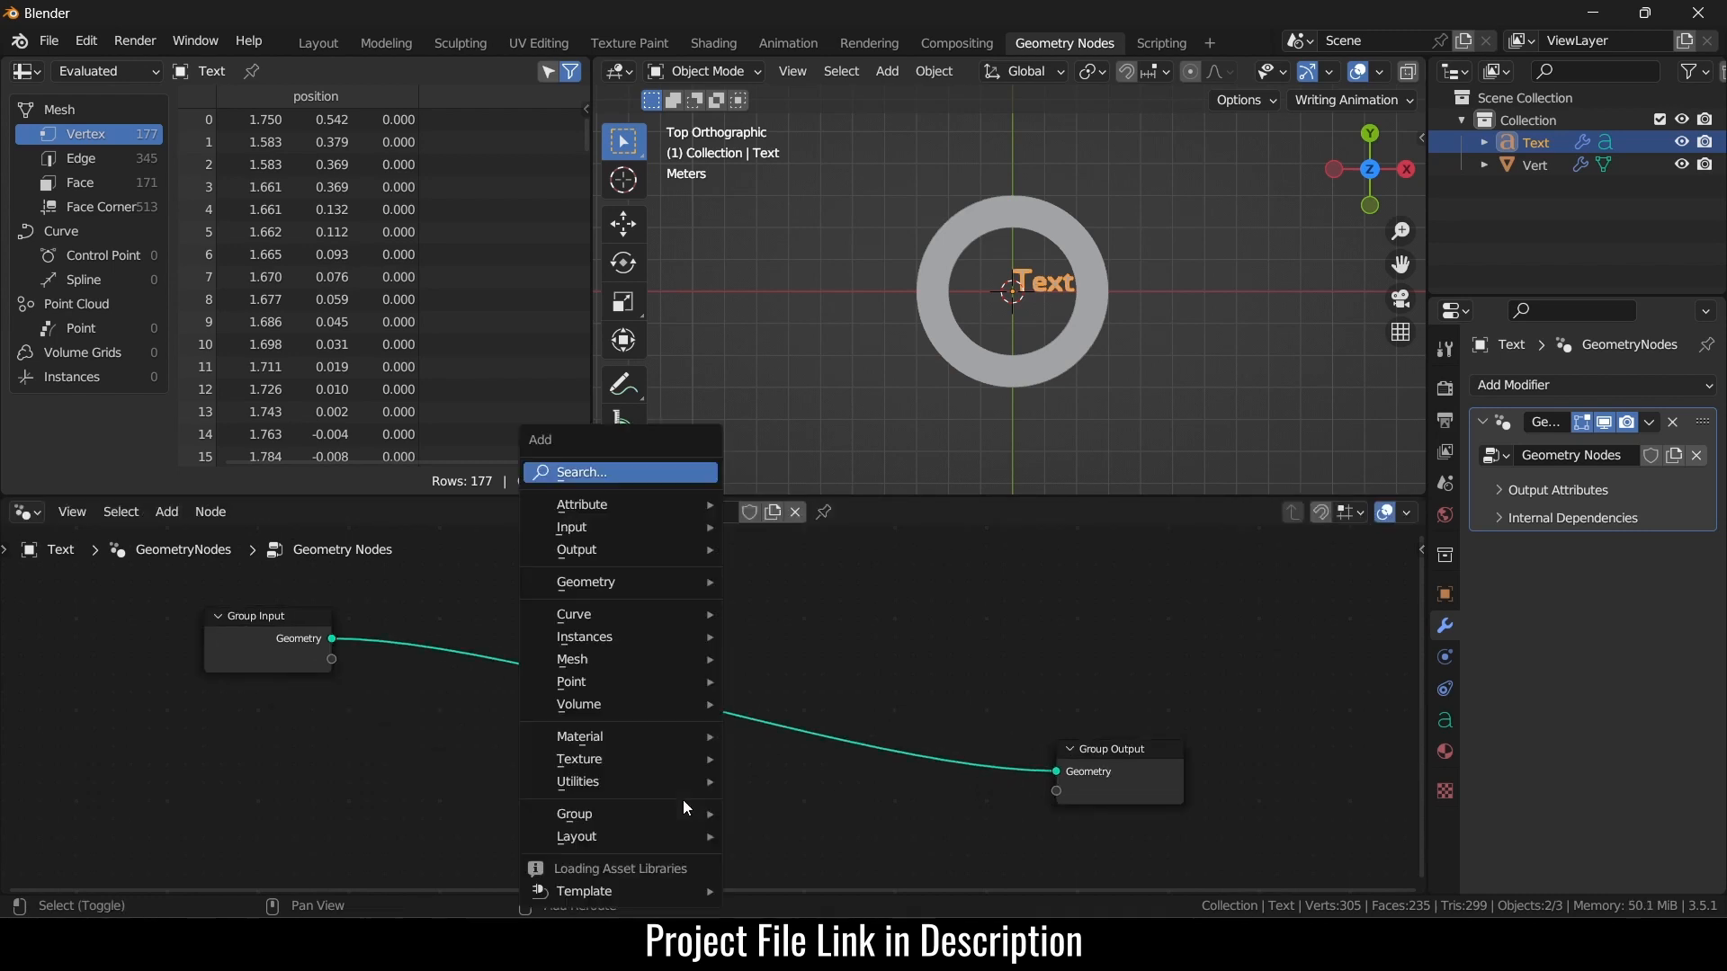
left_click(631, 465)
type("c")
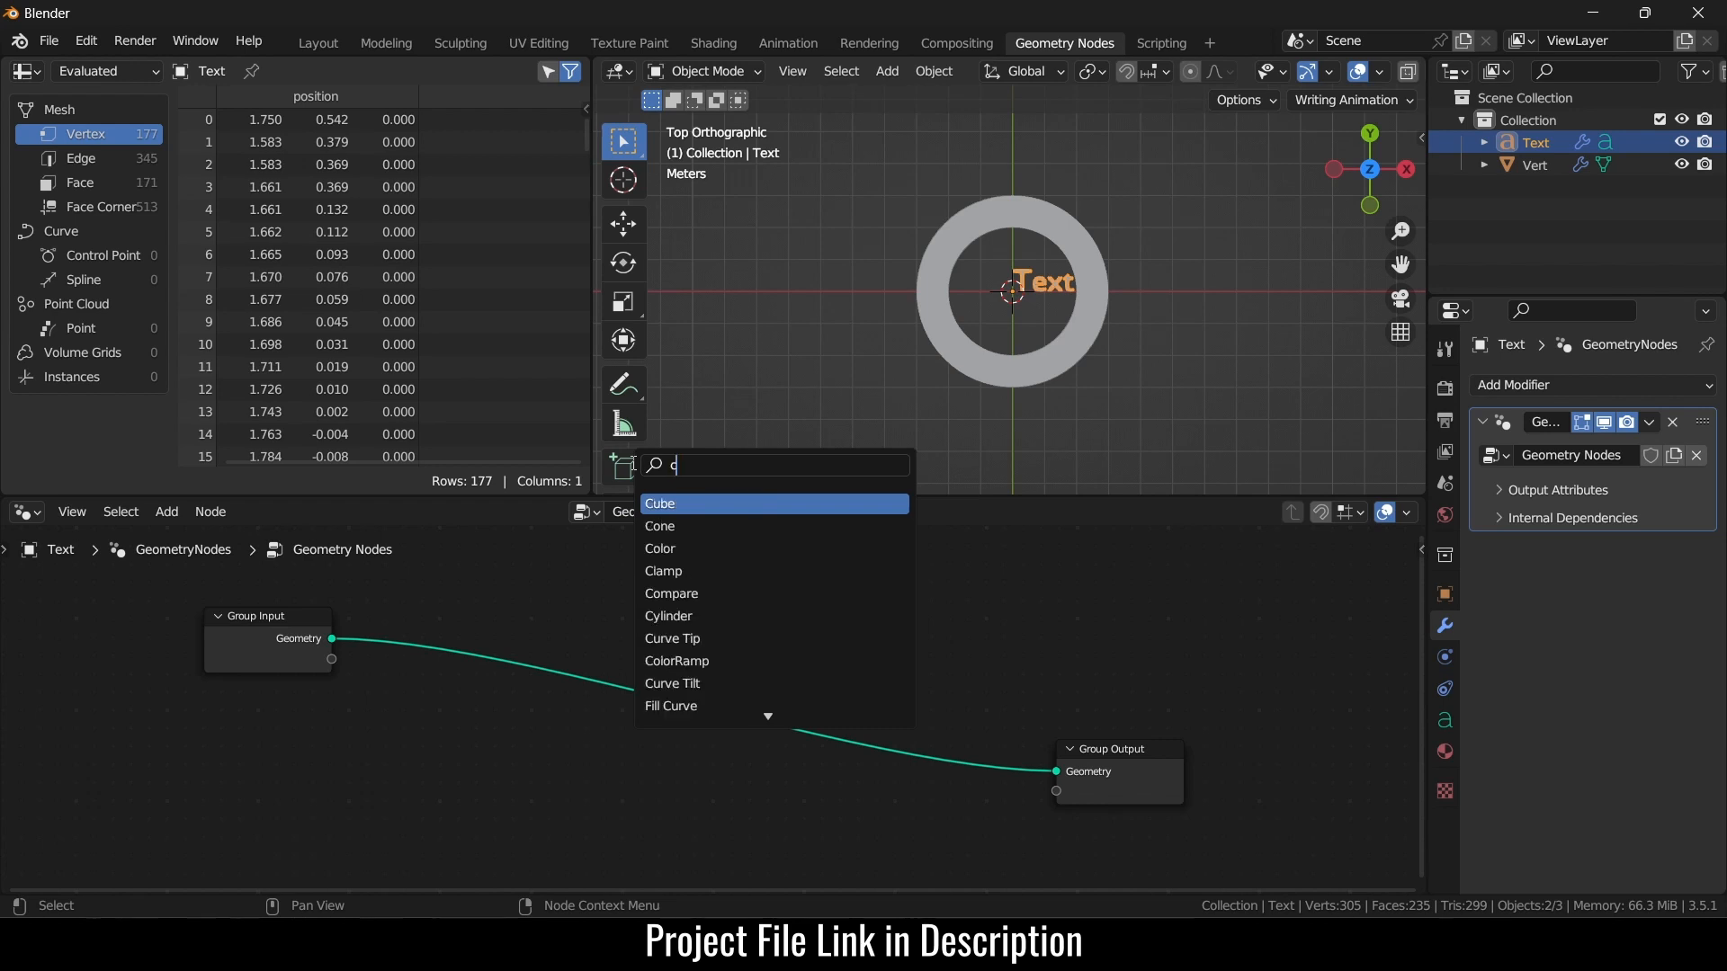
type("urve to")
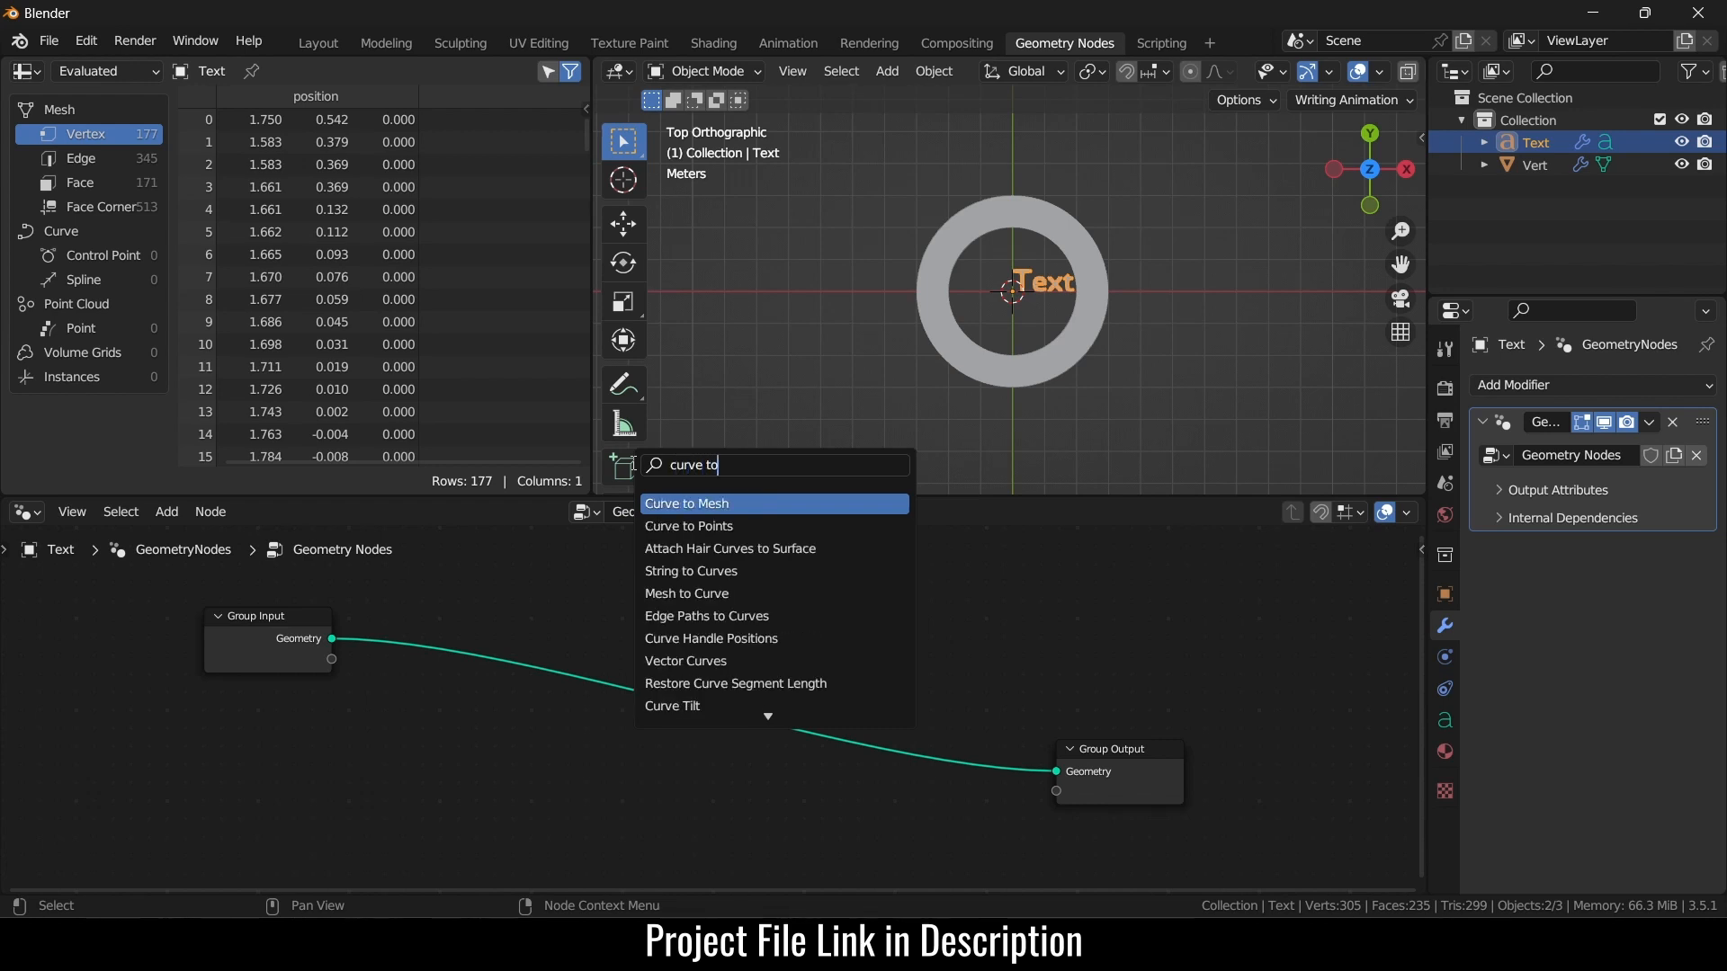
type(" s")
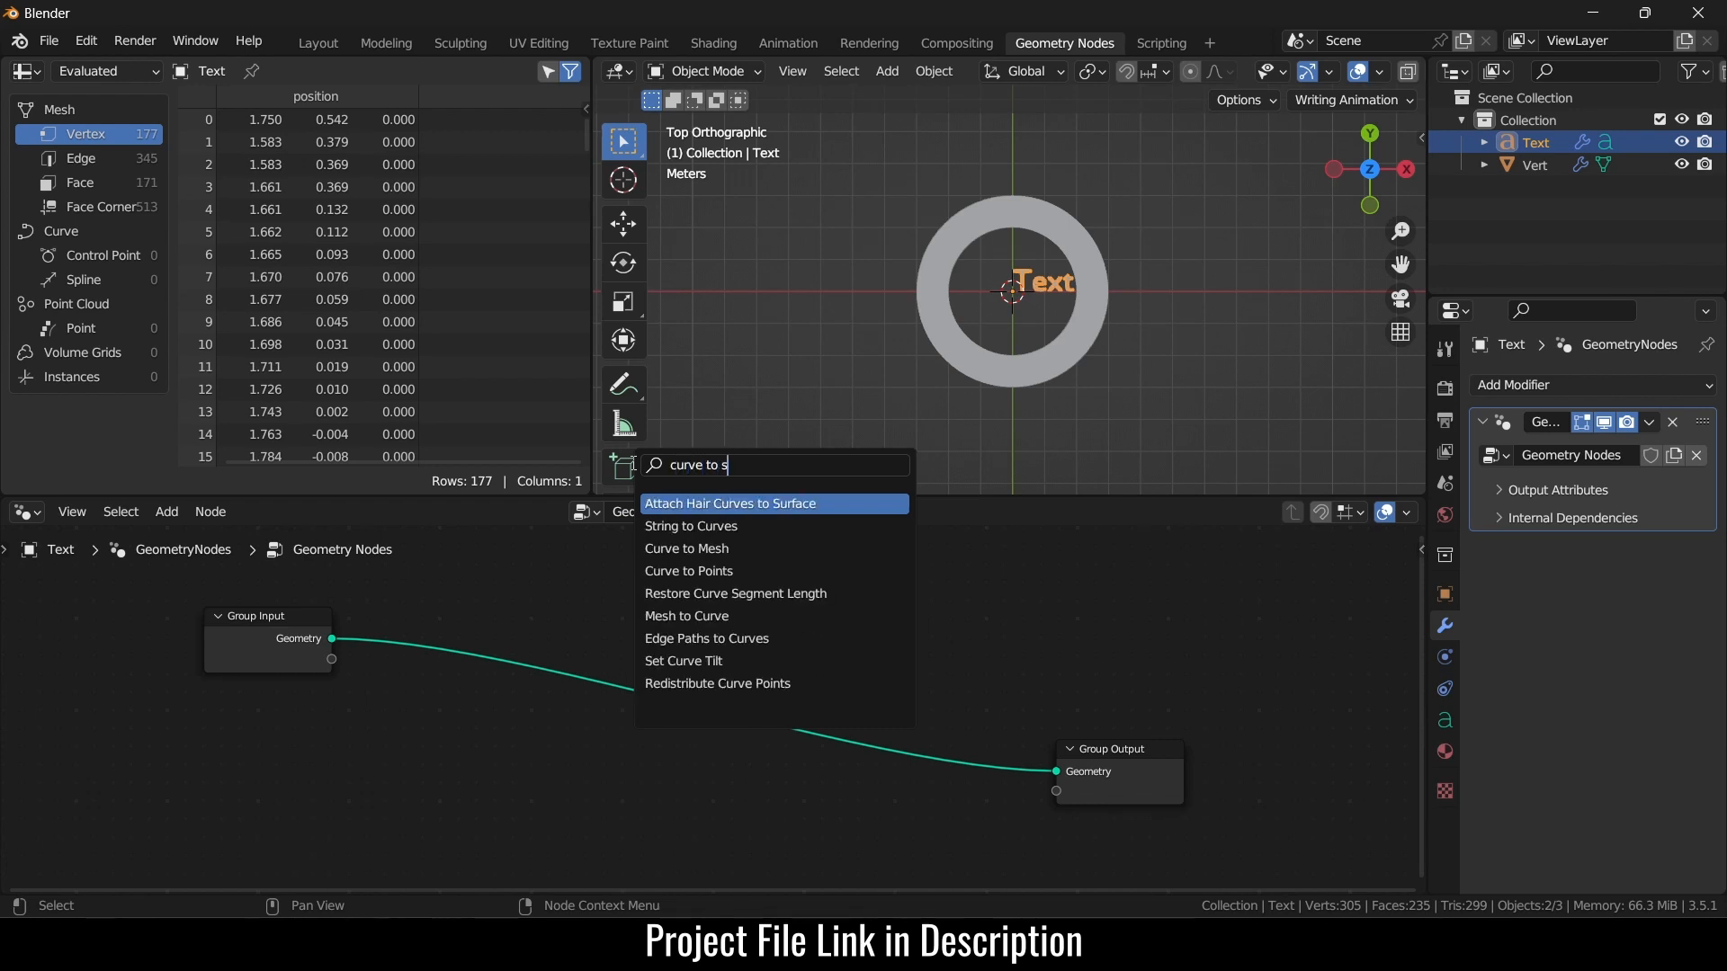
left_click(691, 526)
left_click(745, 687)
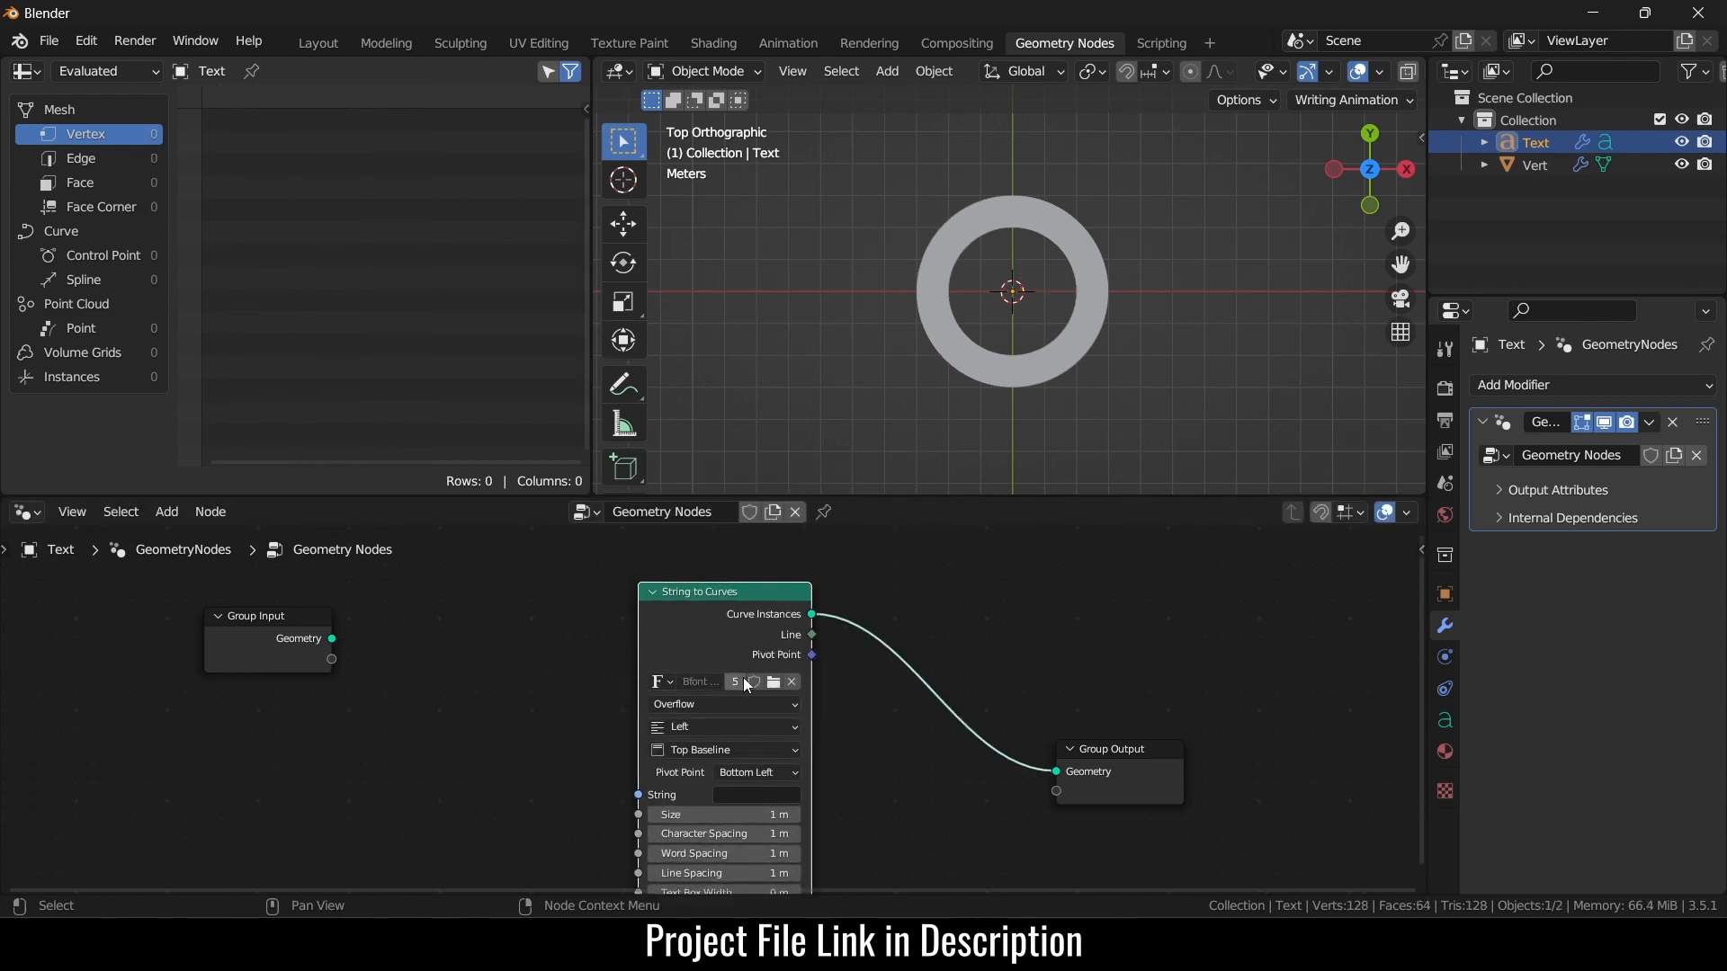
middle_click_drag(746, 686, 935, 599)
- Add a Value to String node and link its String output into String to Curves
key("shift+a")
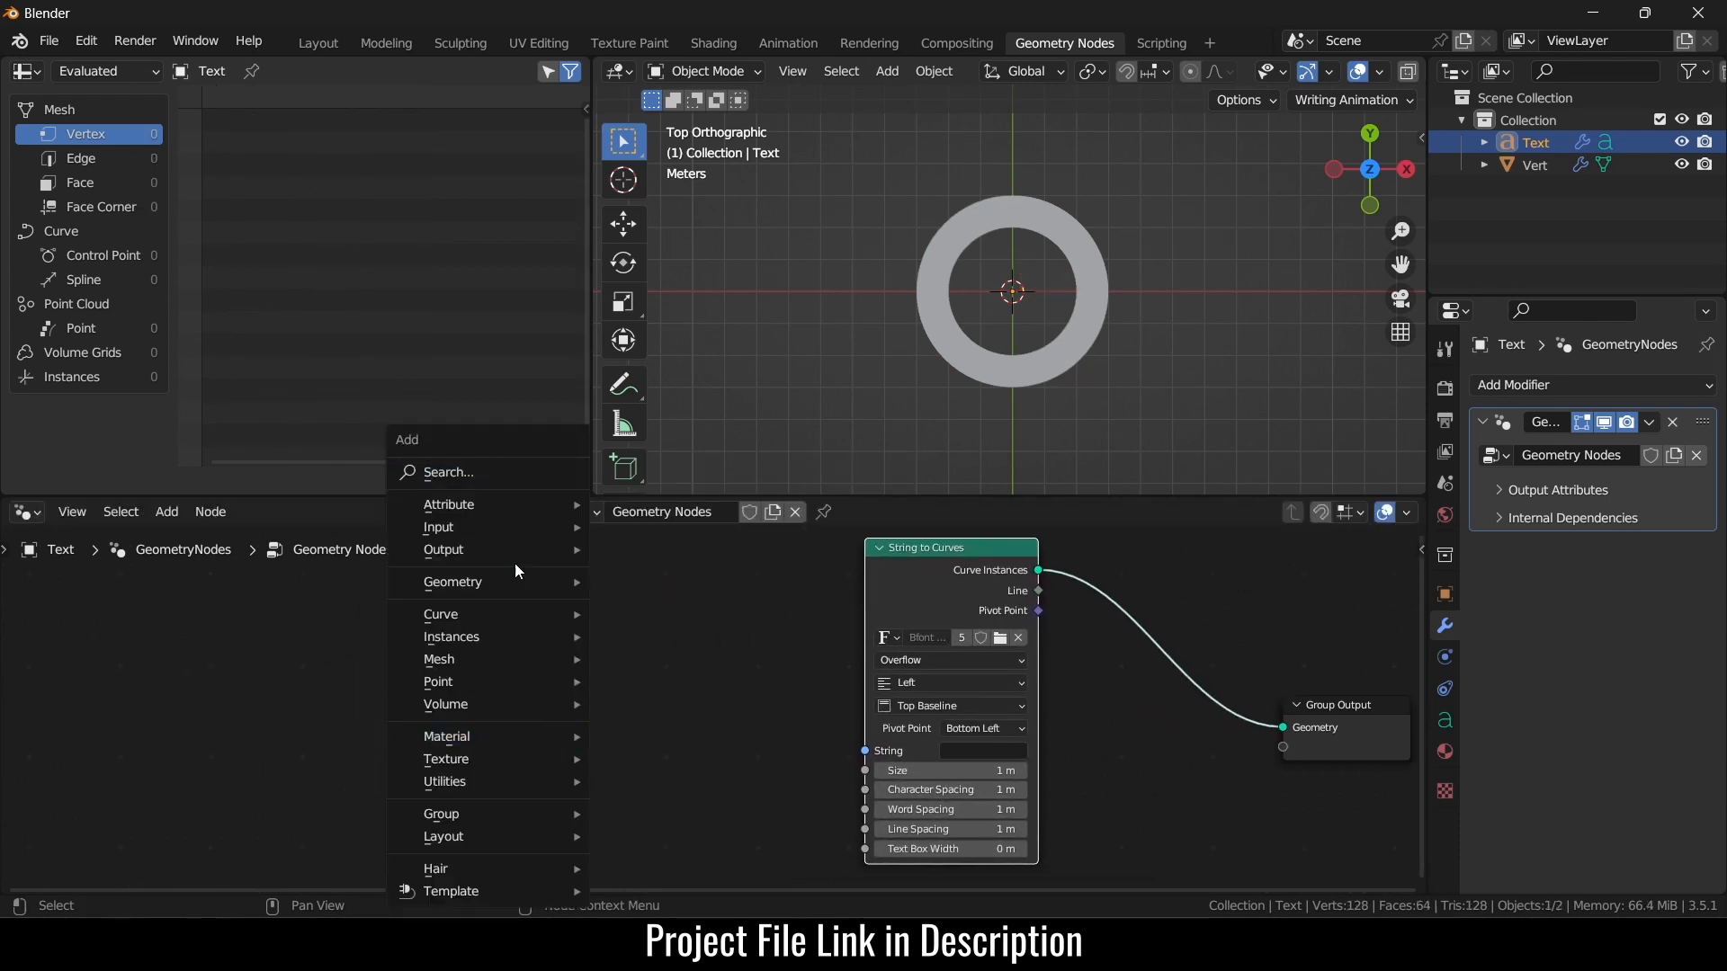
left_click(498, 473)
type("string")
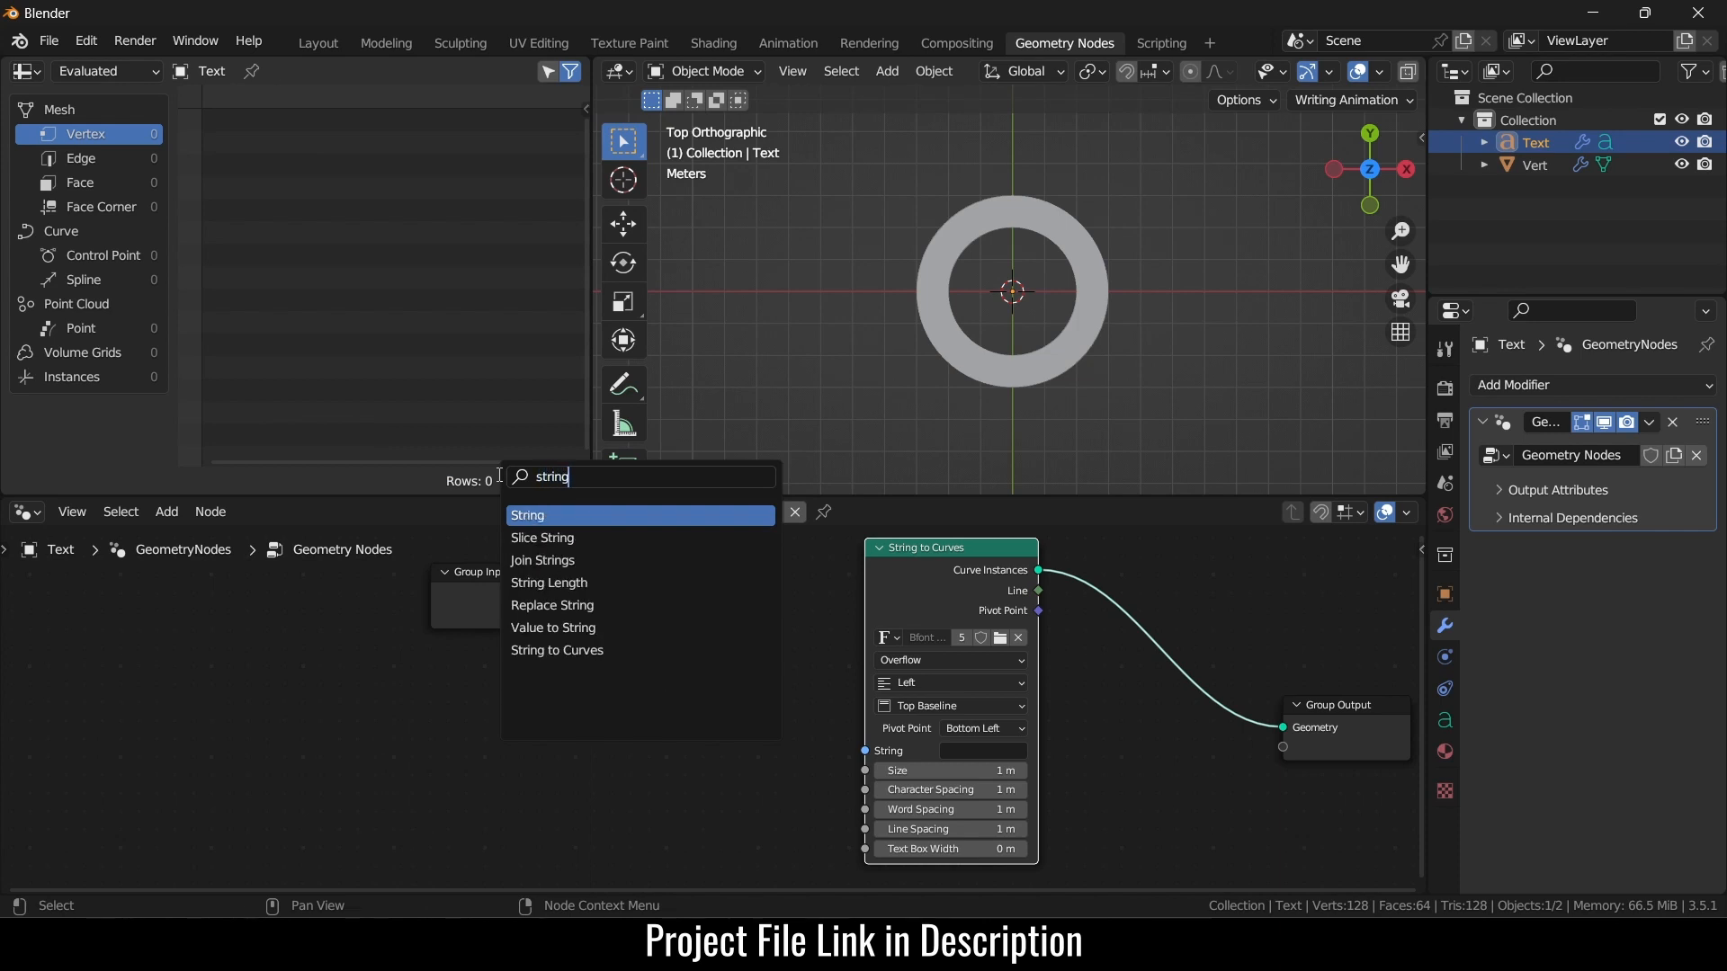
key("Down")
key("Down")
key("Down")
key("Down")
key("Down")
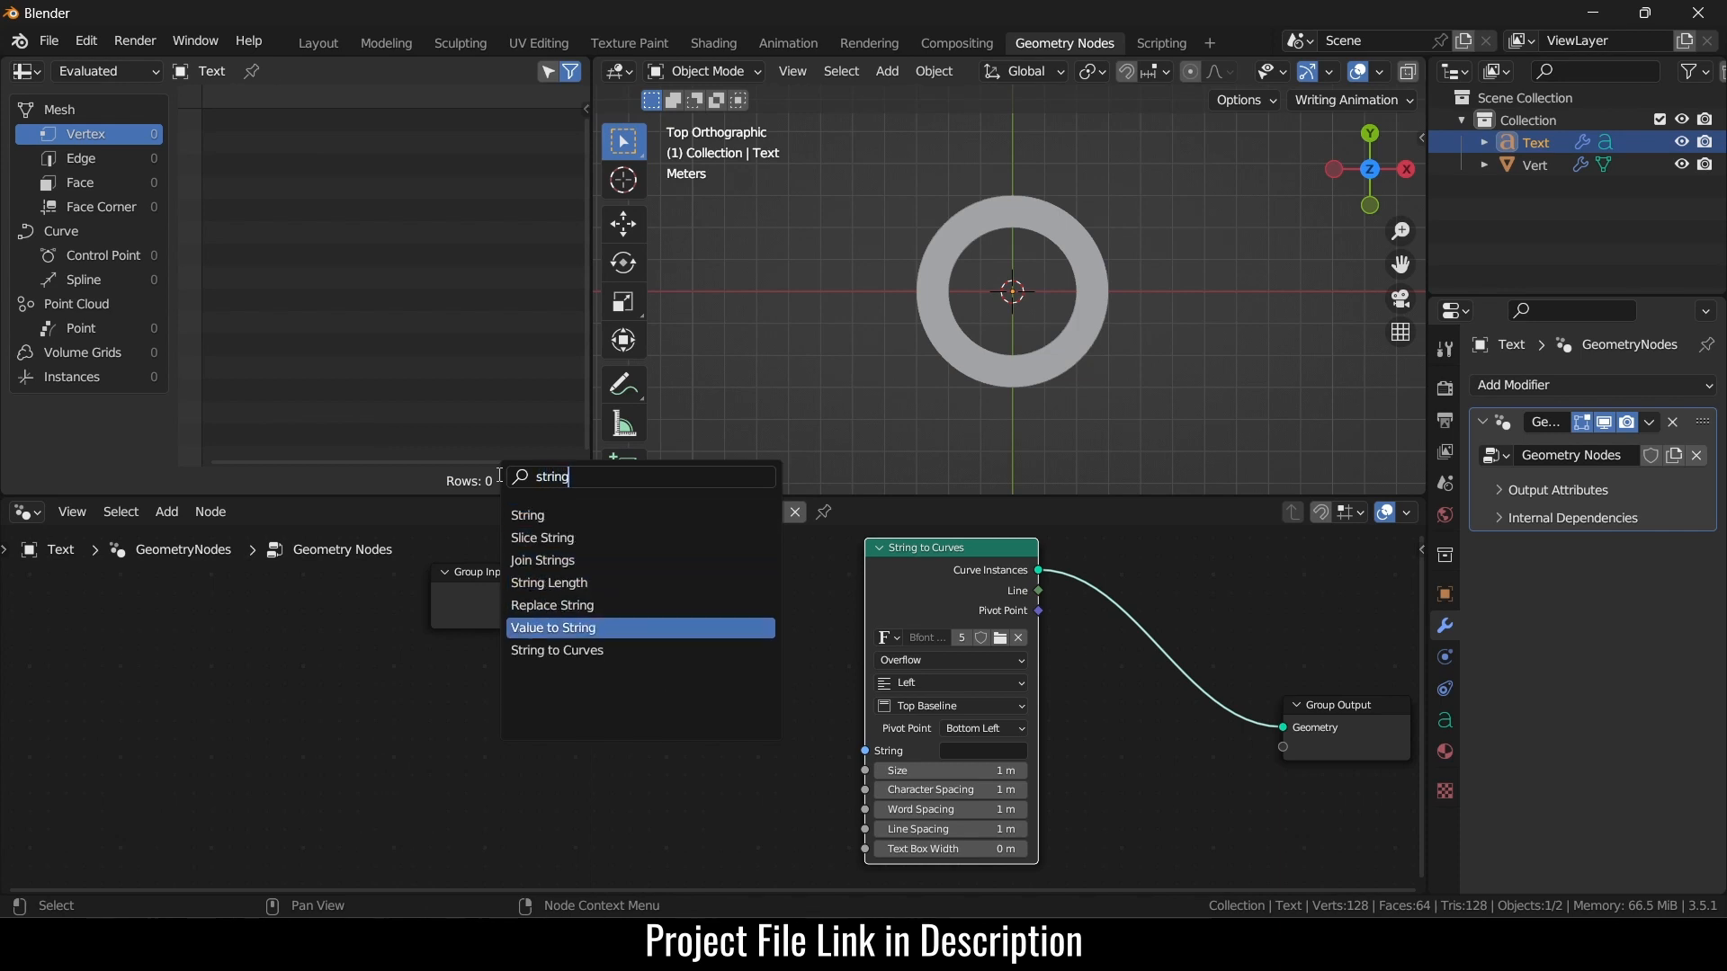
key("Return")
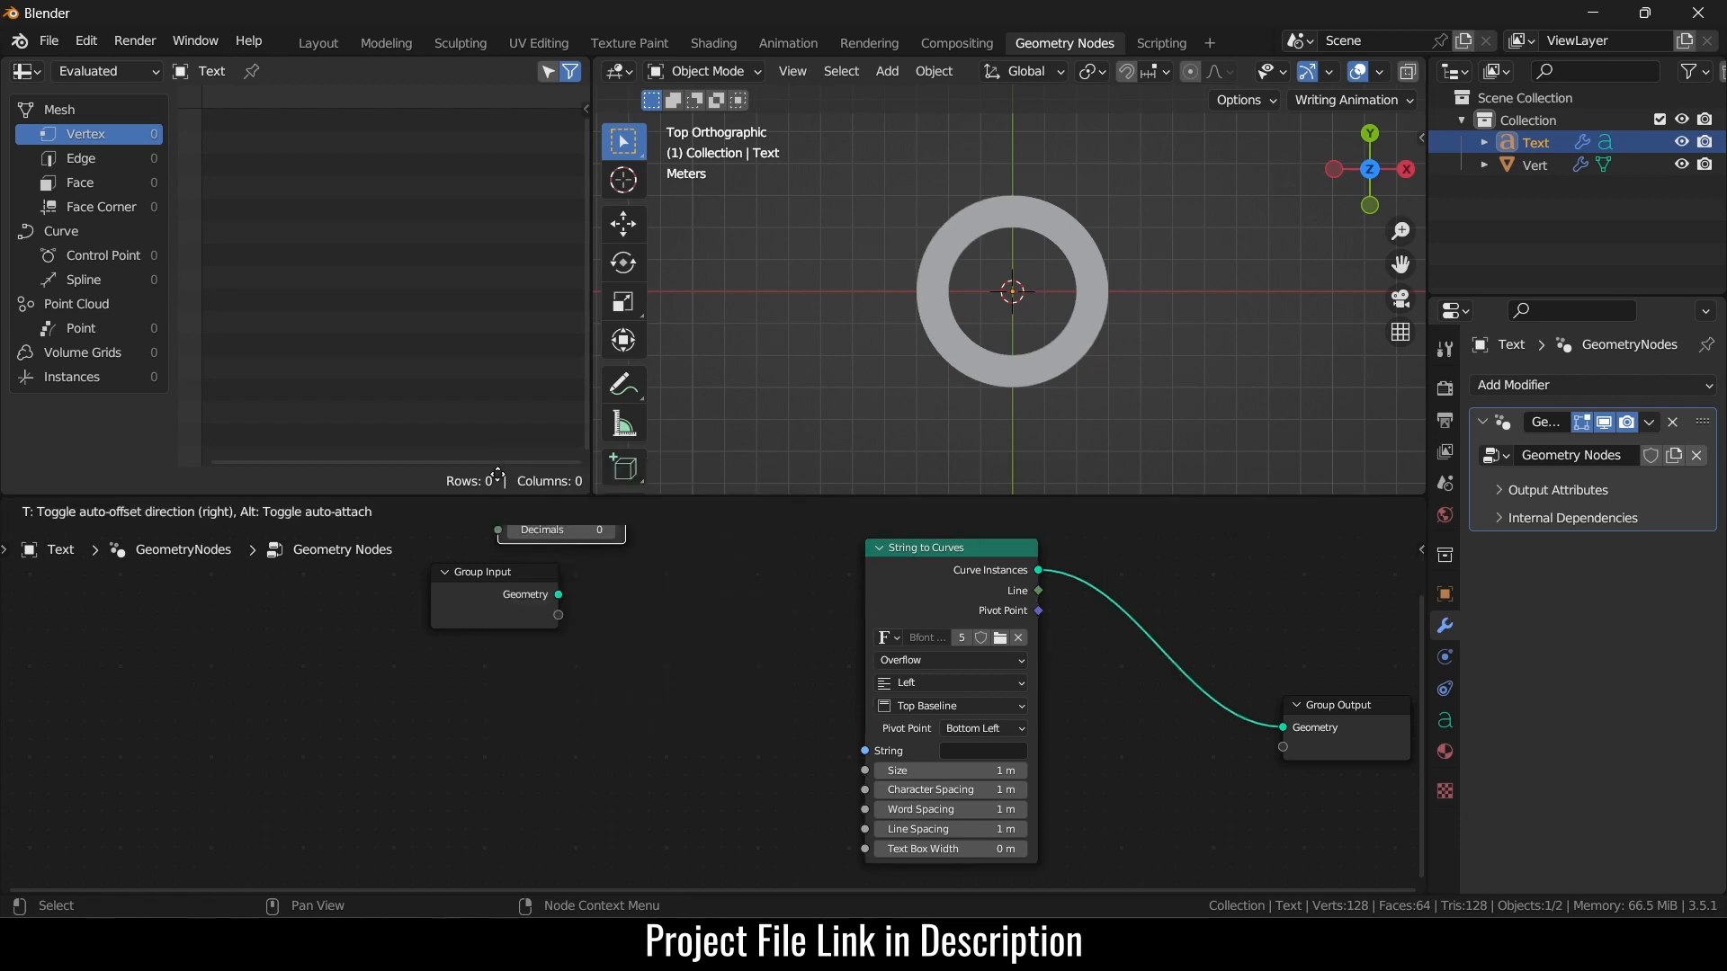
left_click(572, 697)
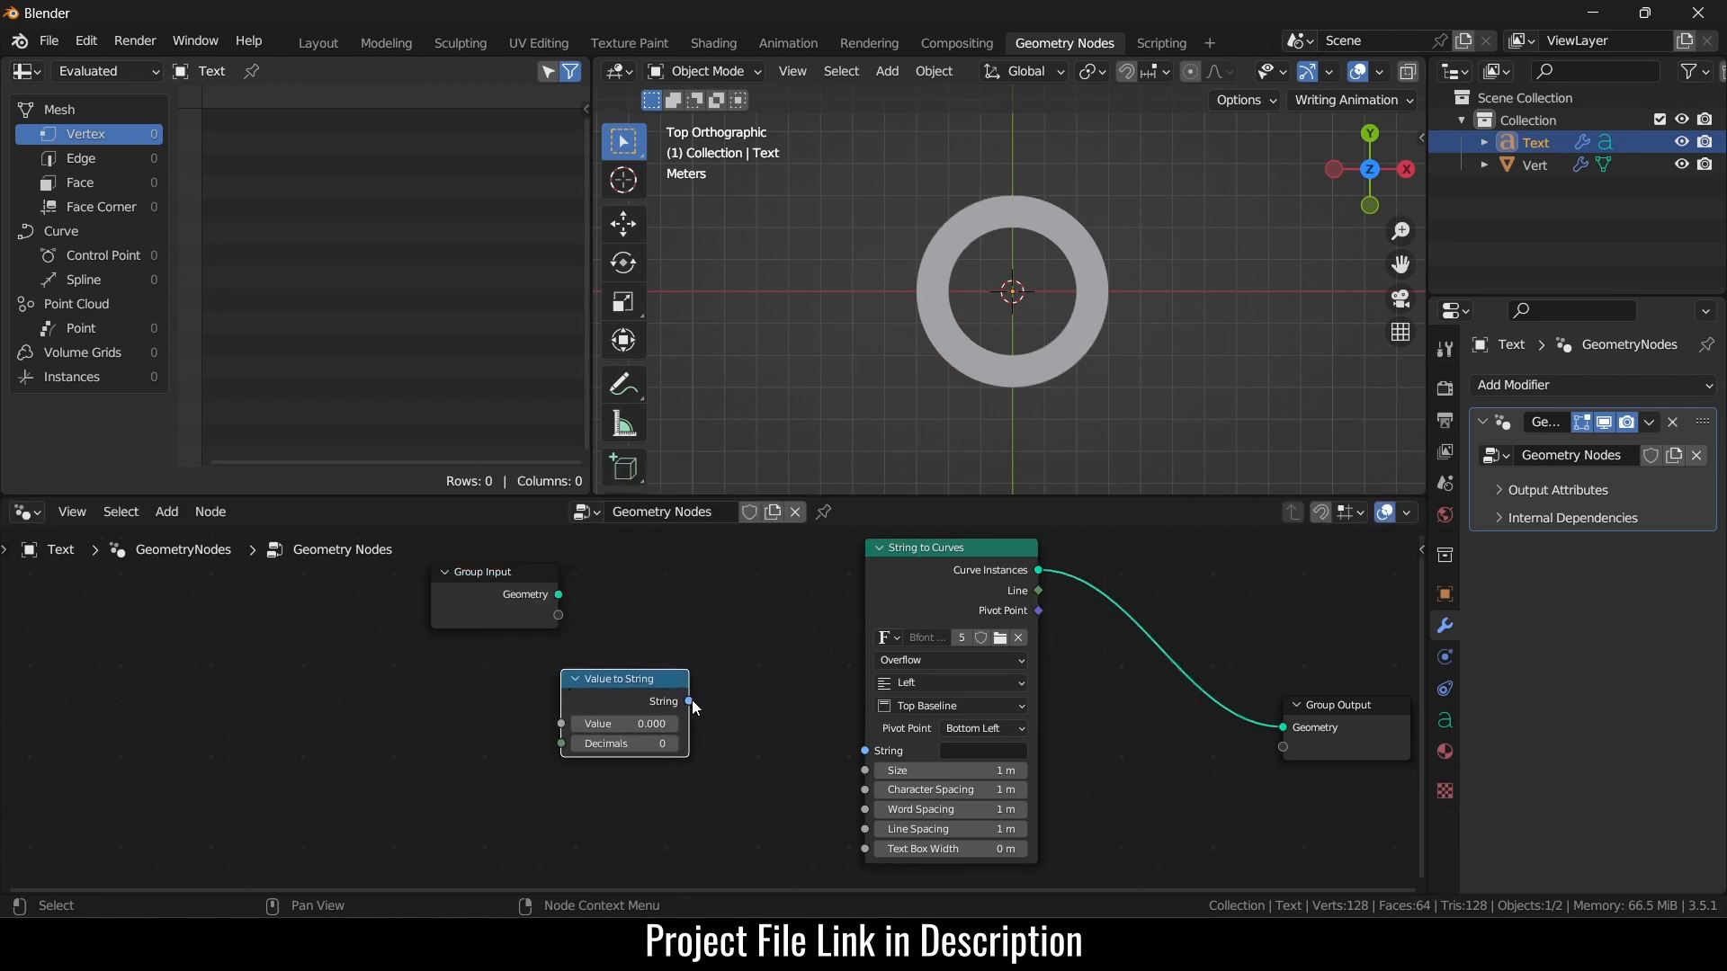
left_click_drag(688, 701, 864, 750)
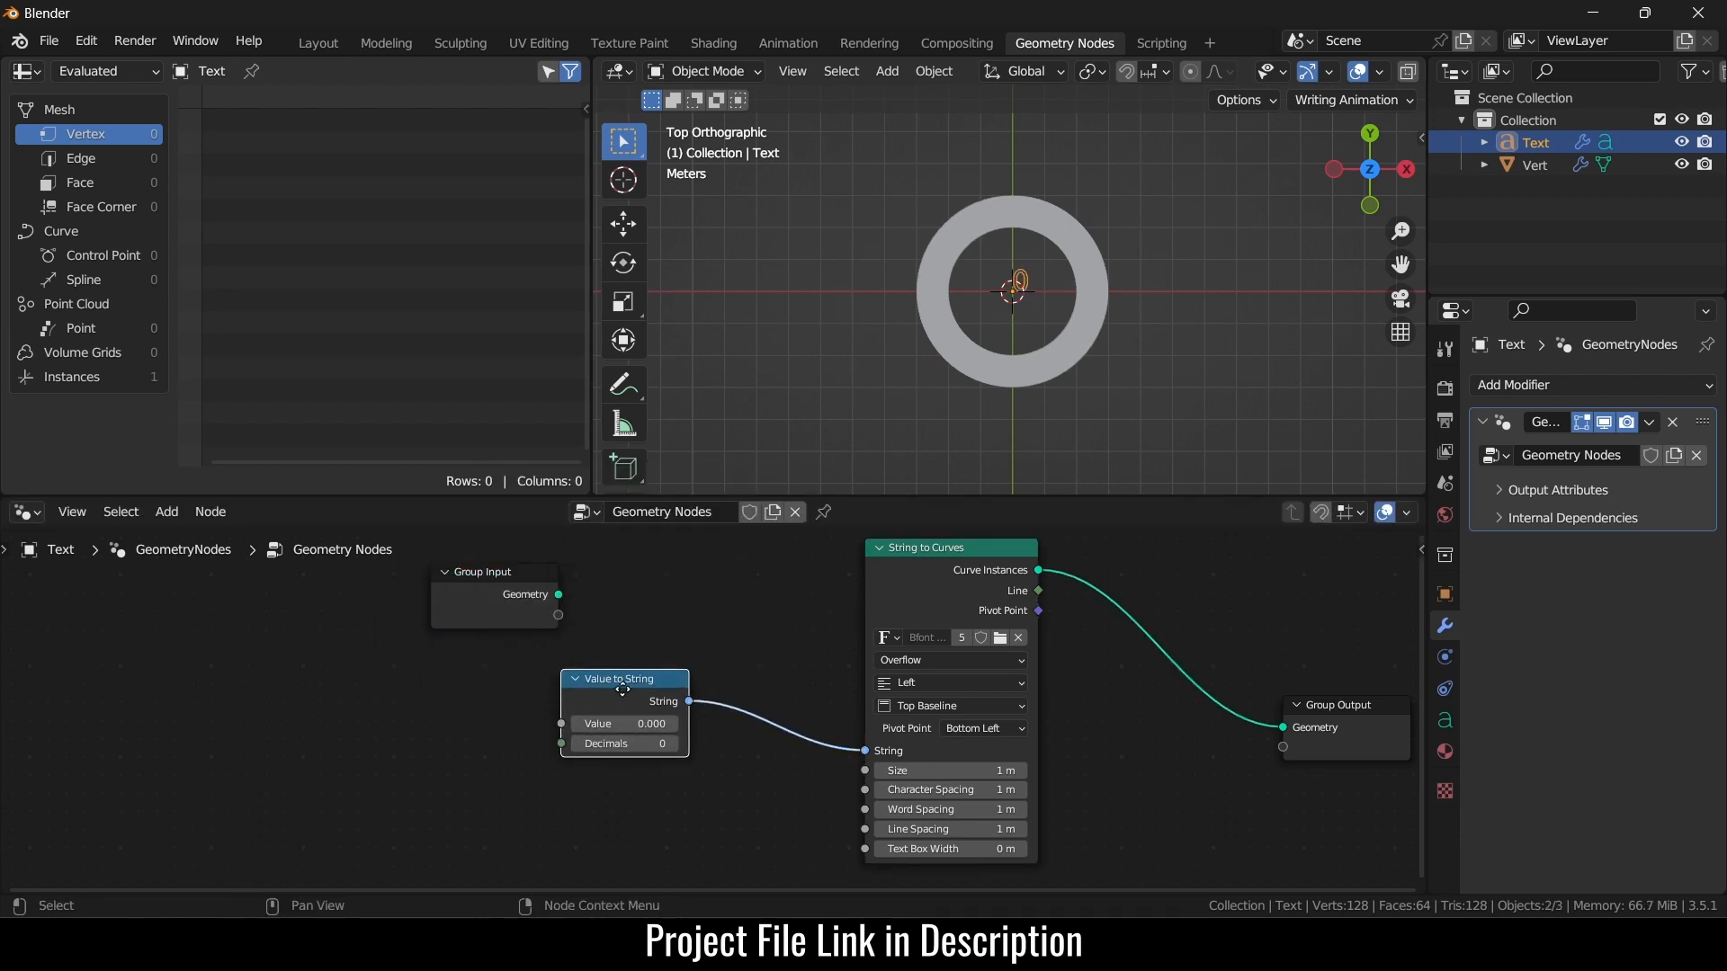
- Set String to Curves alignment to Center horizontally and Middle vertically
scroll(1004, 714, "up", 1)
left_click(995, 682)
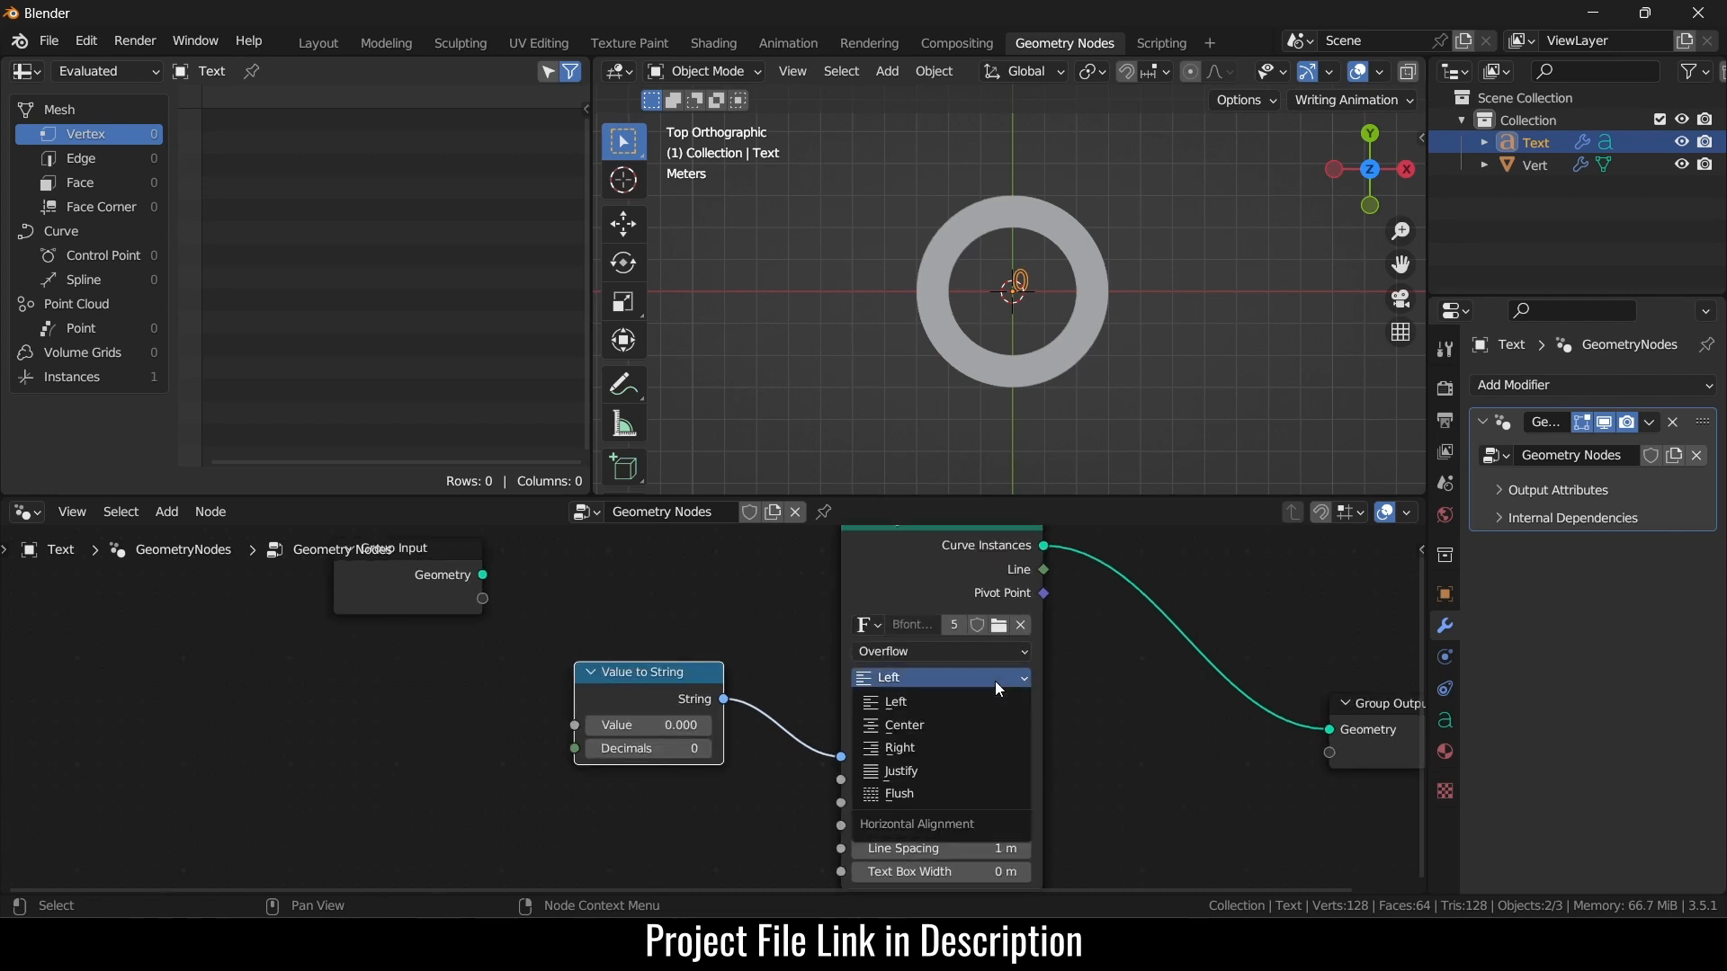
left_click(995, 723)
left_click(982, 704)
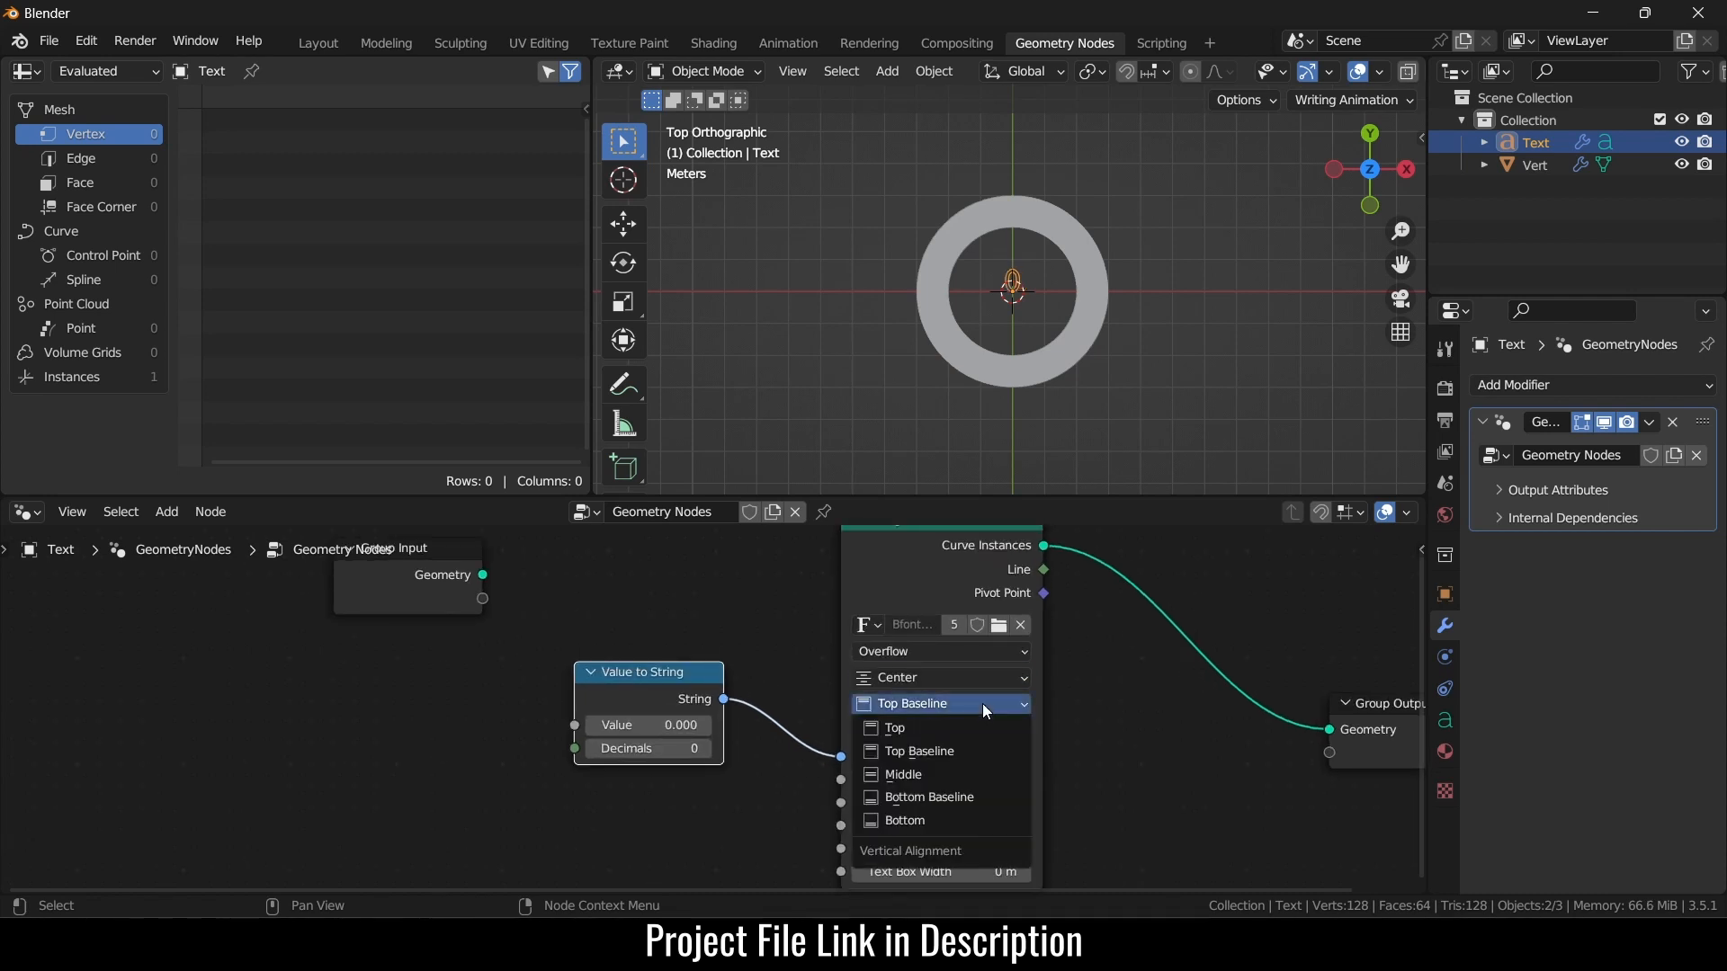
left_click(968, 773)
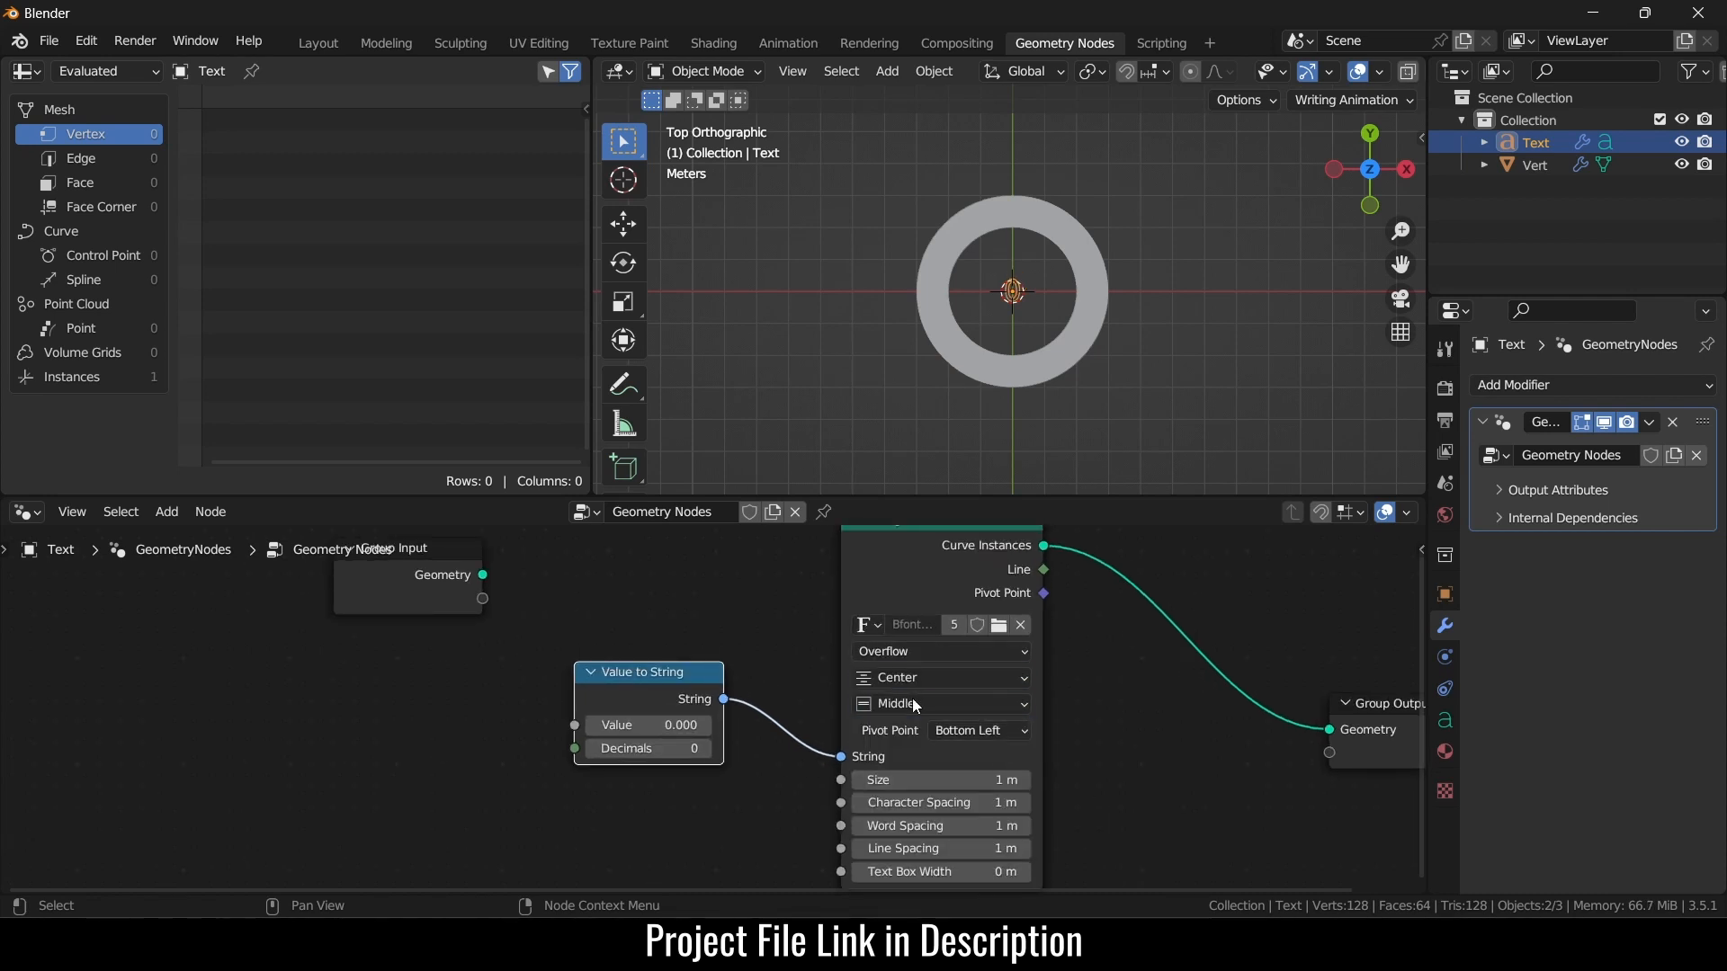
scroll(1037, 305, "up", 6)
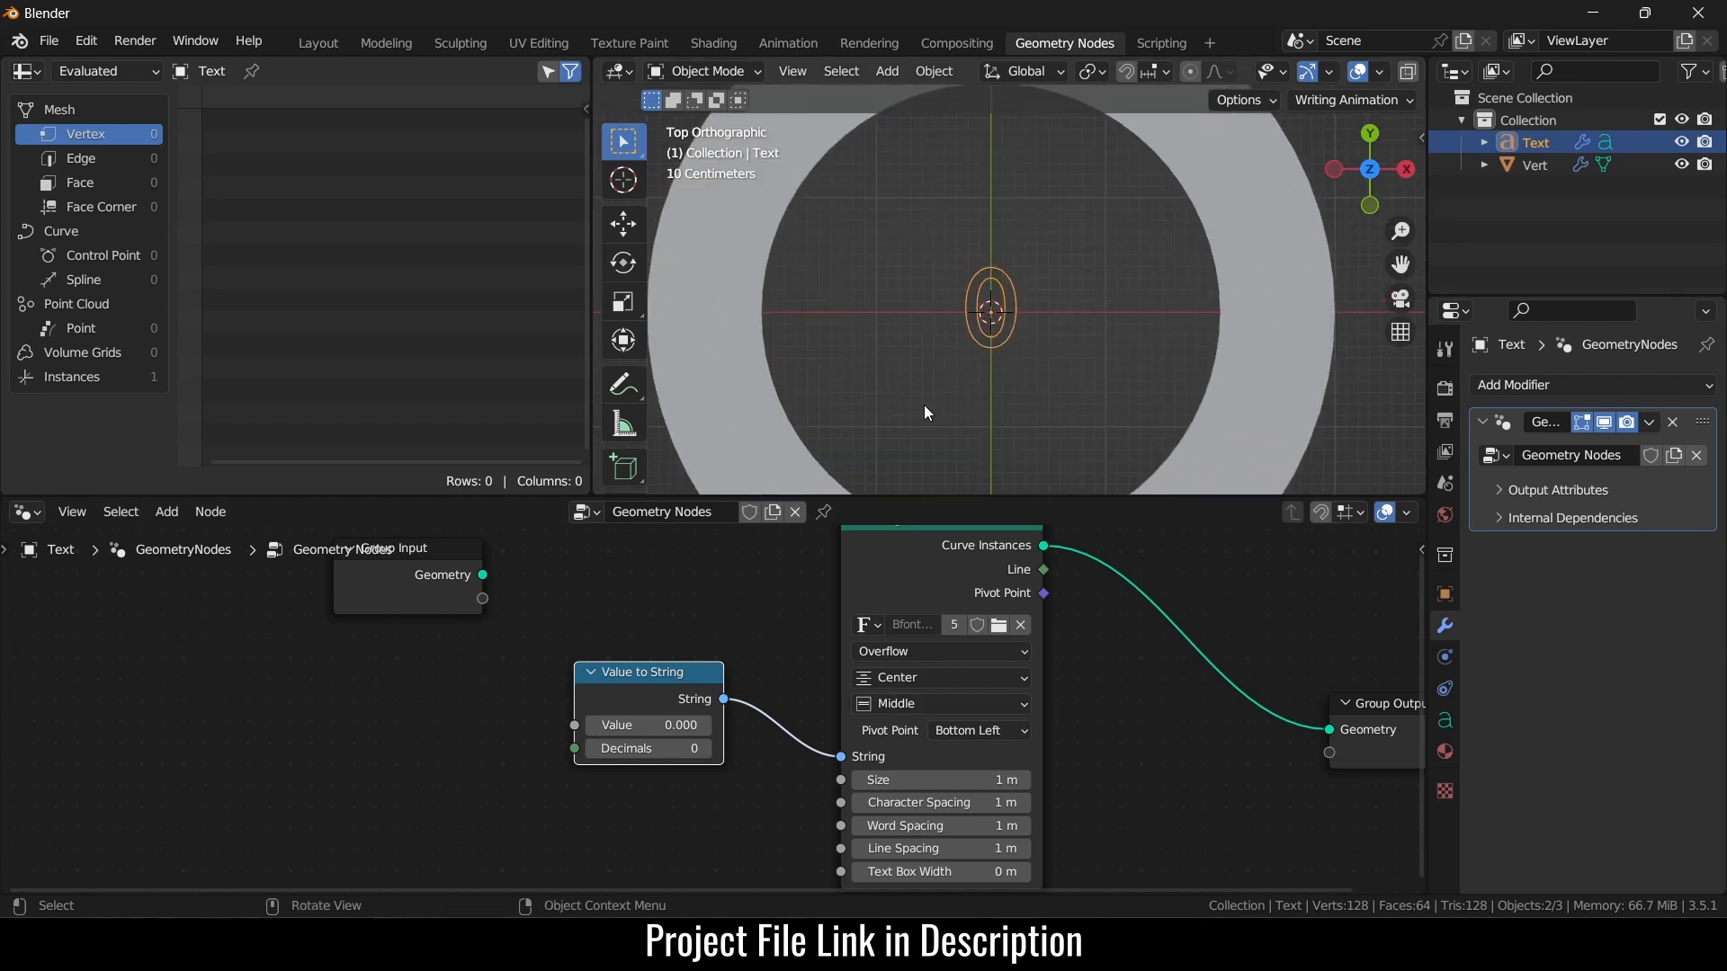
scroll(1132, 587, "down", 3)
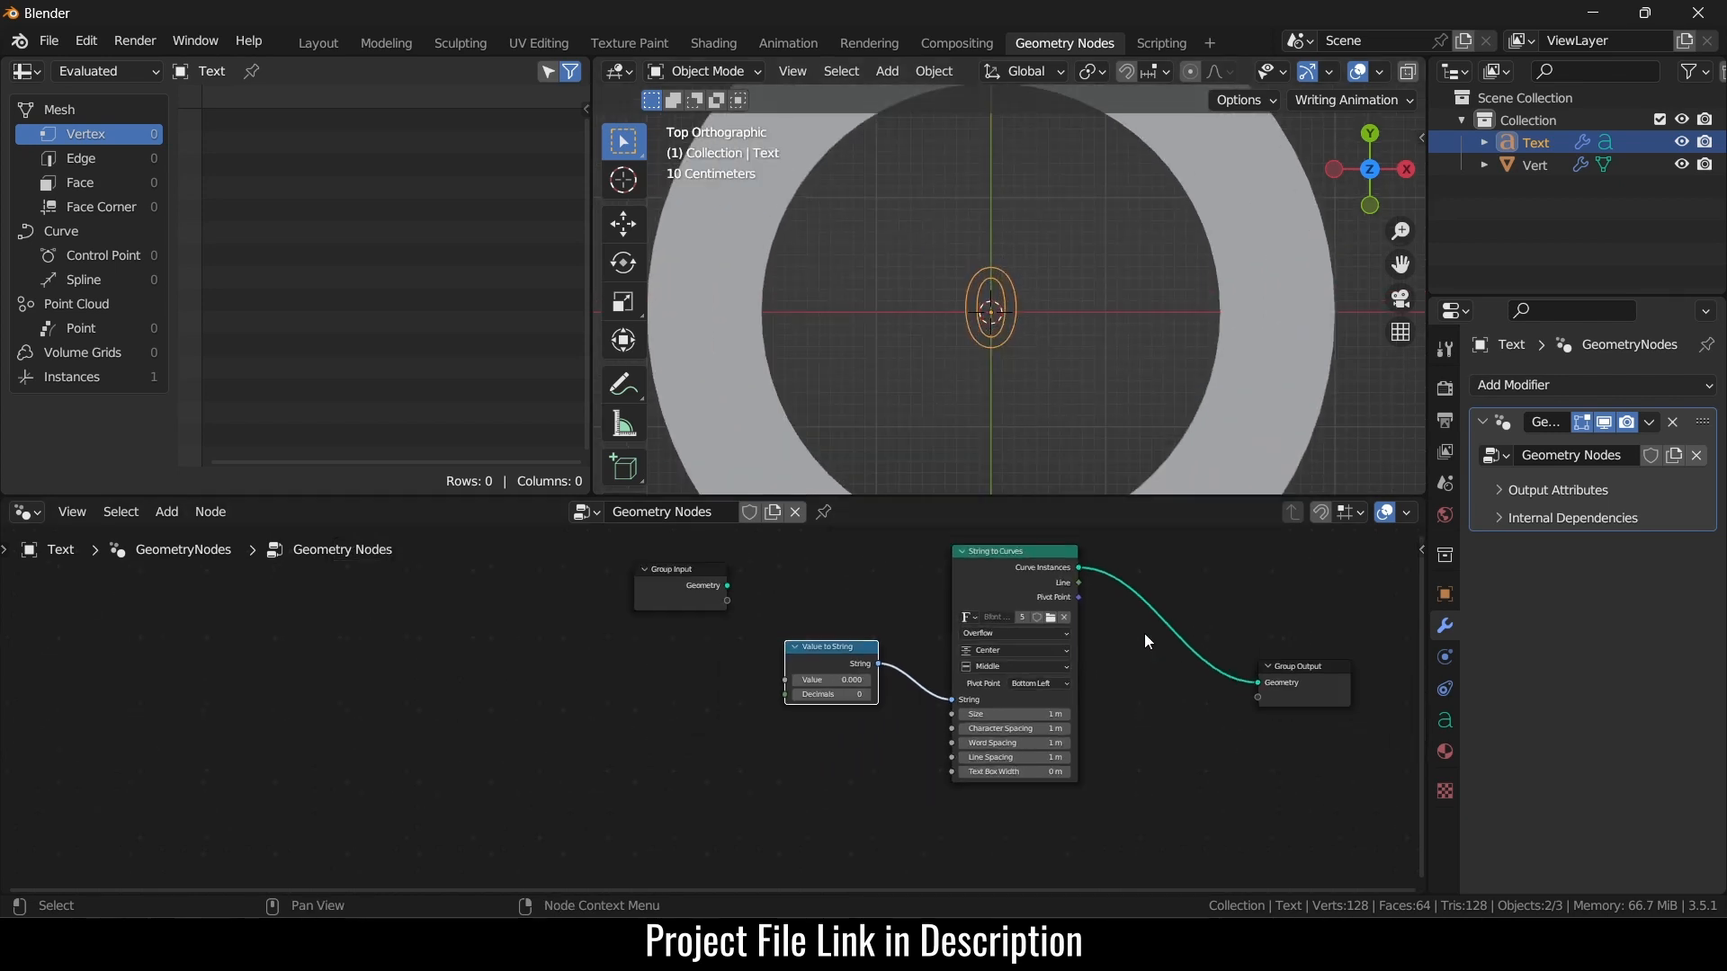
middle_click_drag(1142, 644, 778, 692)
left_click_drag(964, 731, 1130, 743)
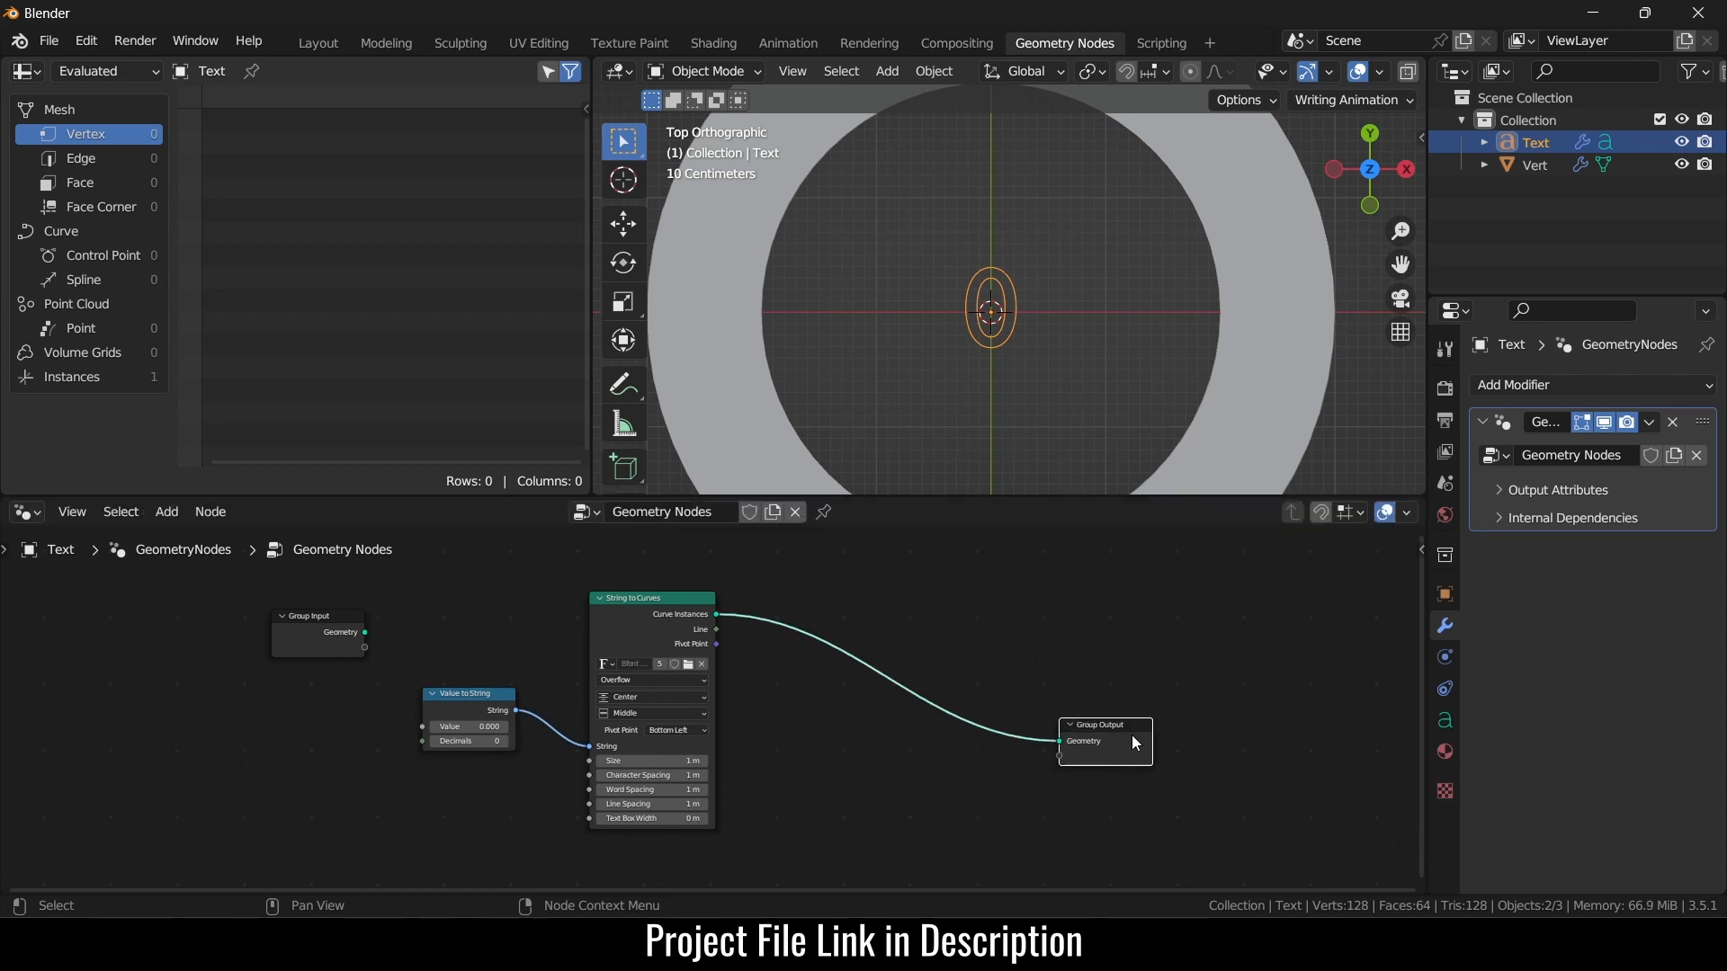
- Insert a Fill Curve node after String to Curves to fill the number's outline
key("shift+a")
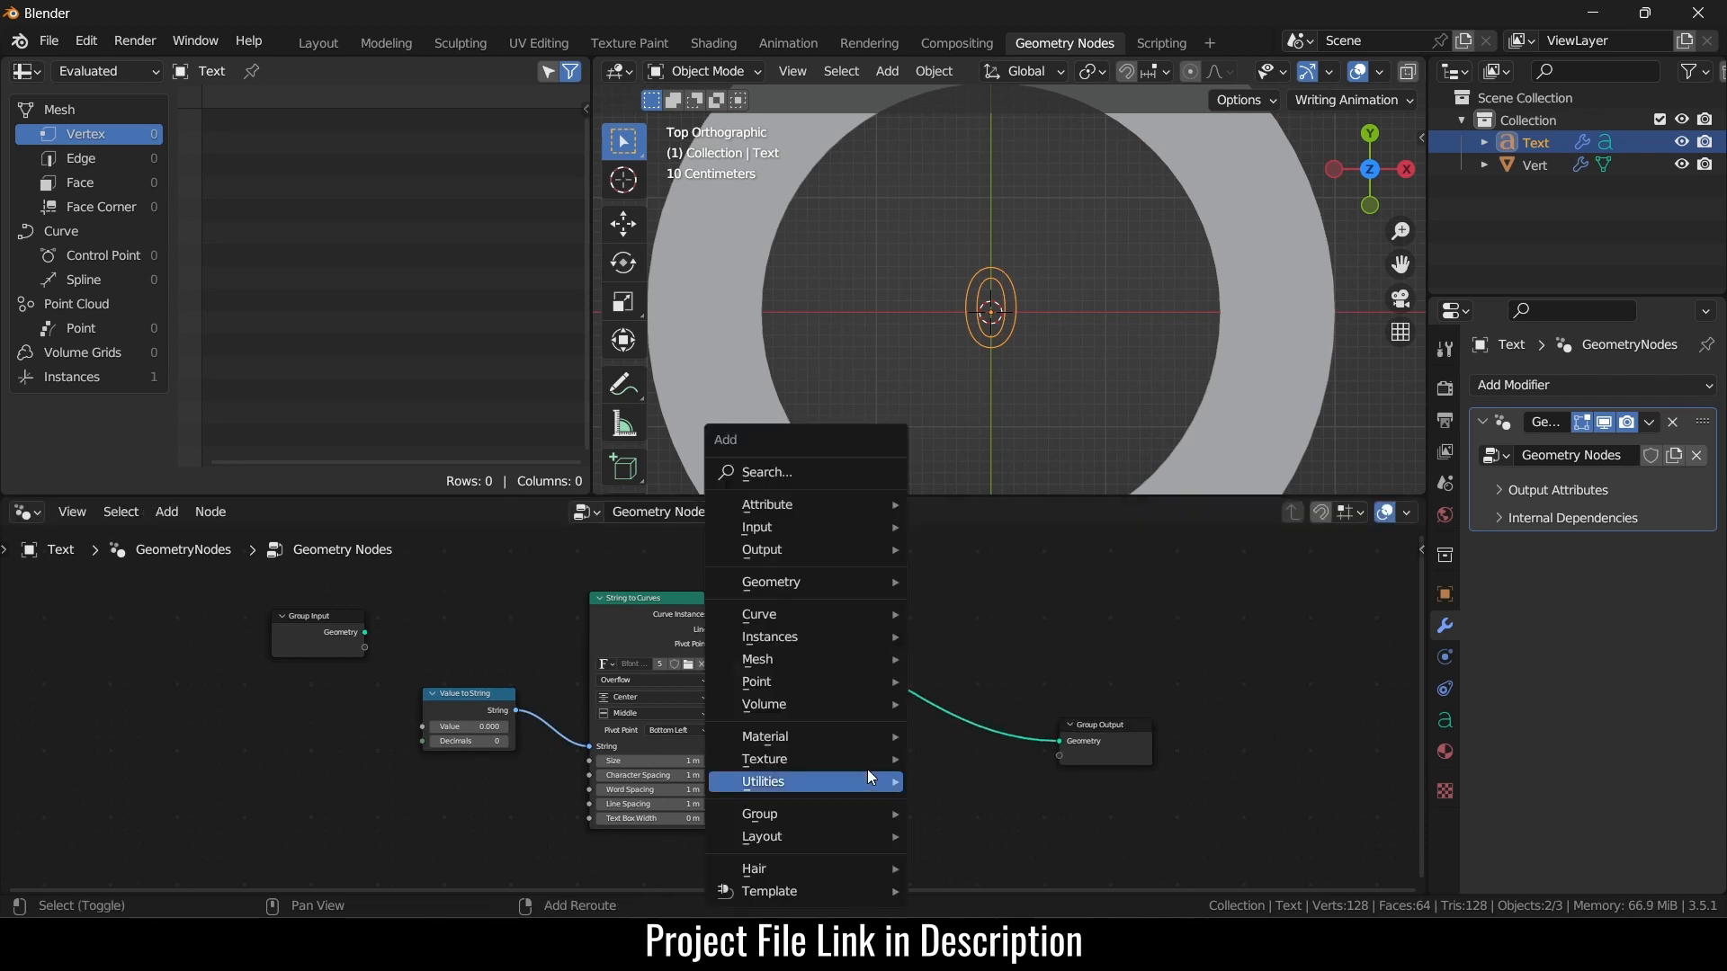
left_click(809, 472)
type("fli")
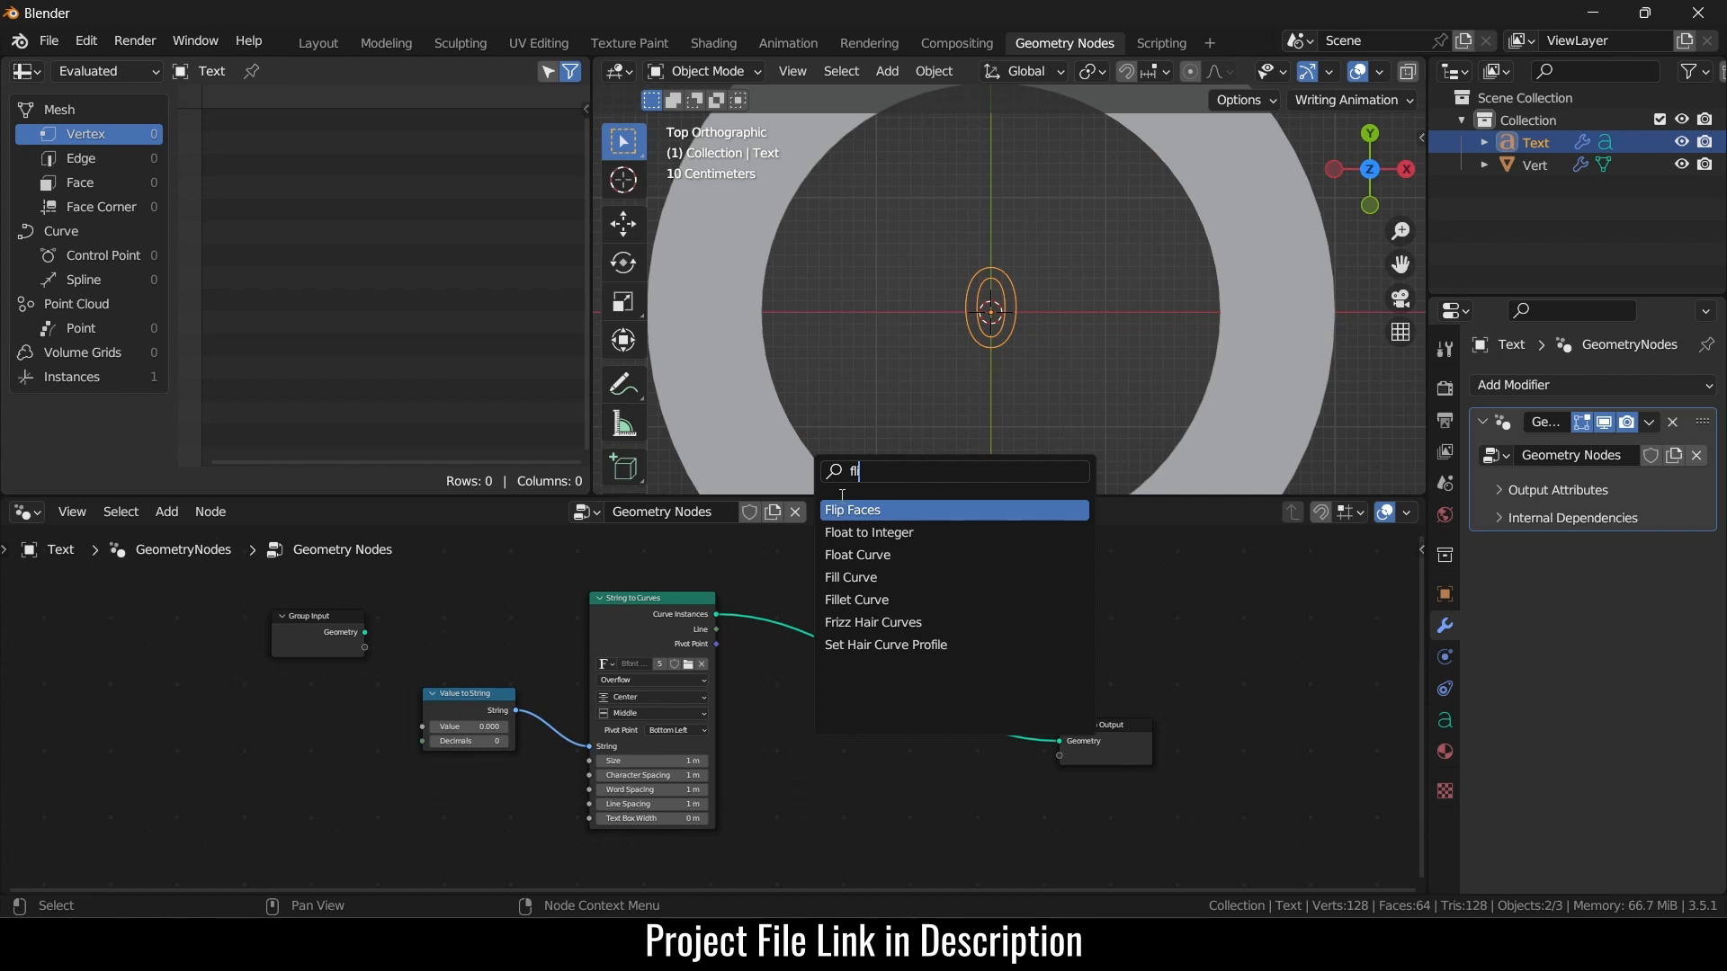
left_click(851, 576)
left_click(821, 708)
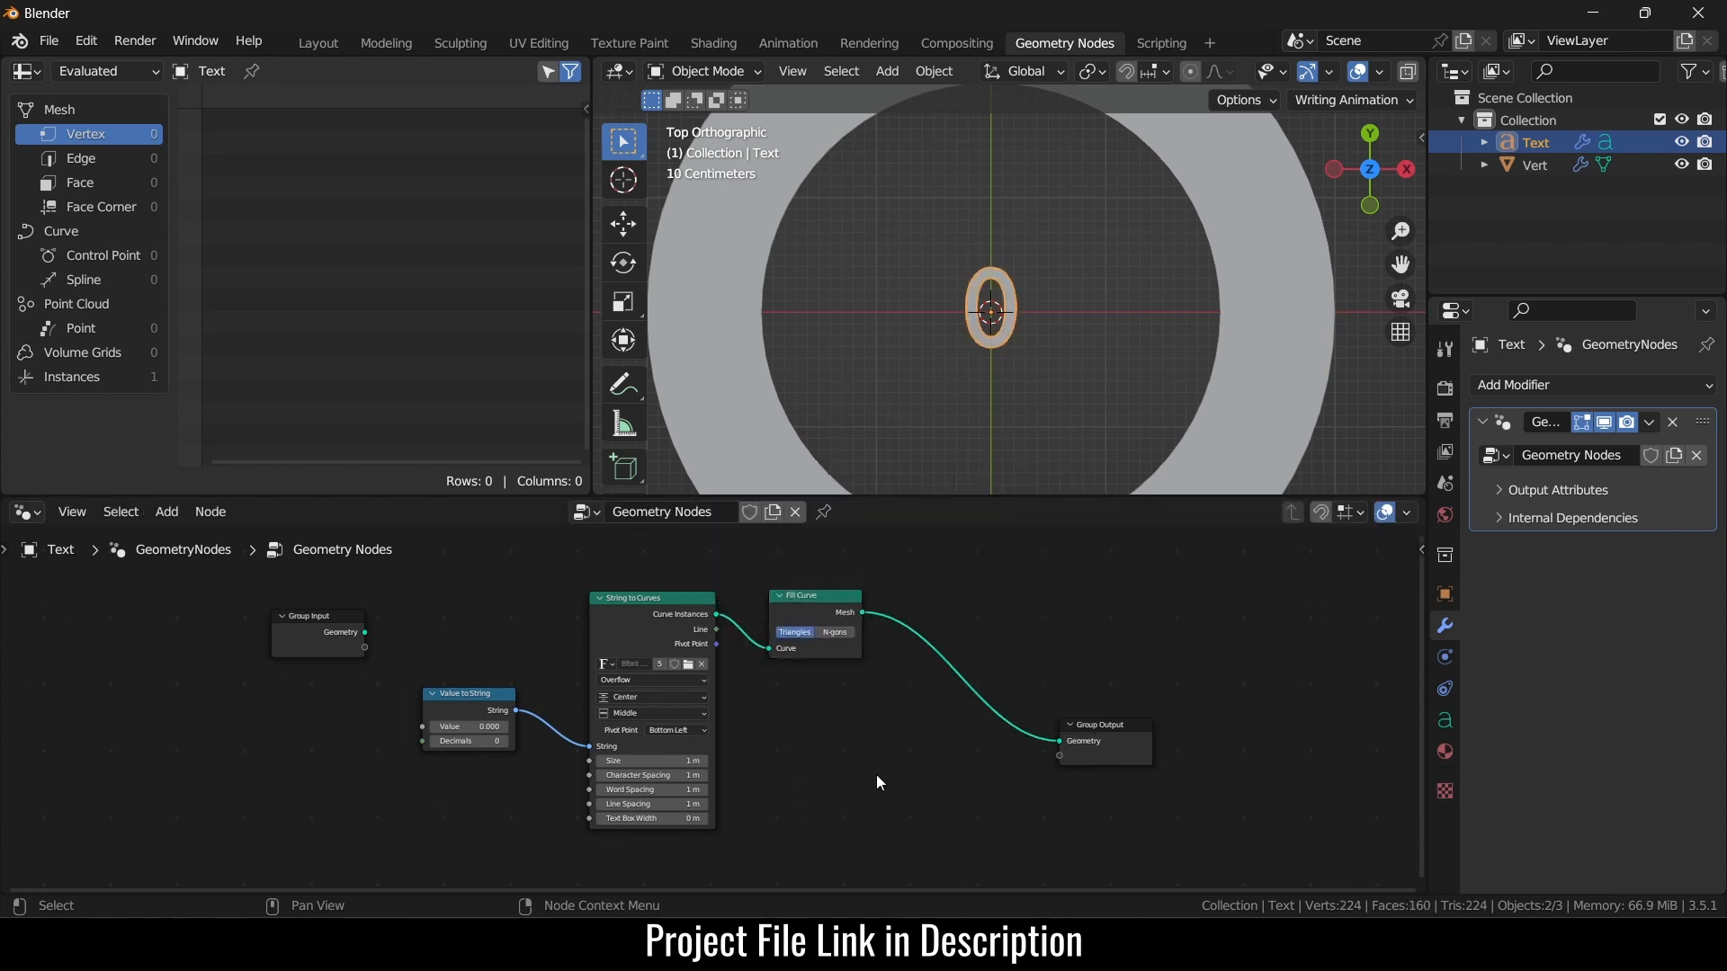
- Insert a Curve to Mesh node after Fill Curve, feeding the Group Output
key("shift+a")
left_click(867, 461)
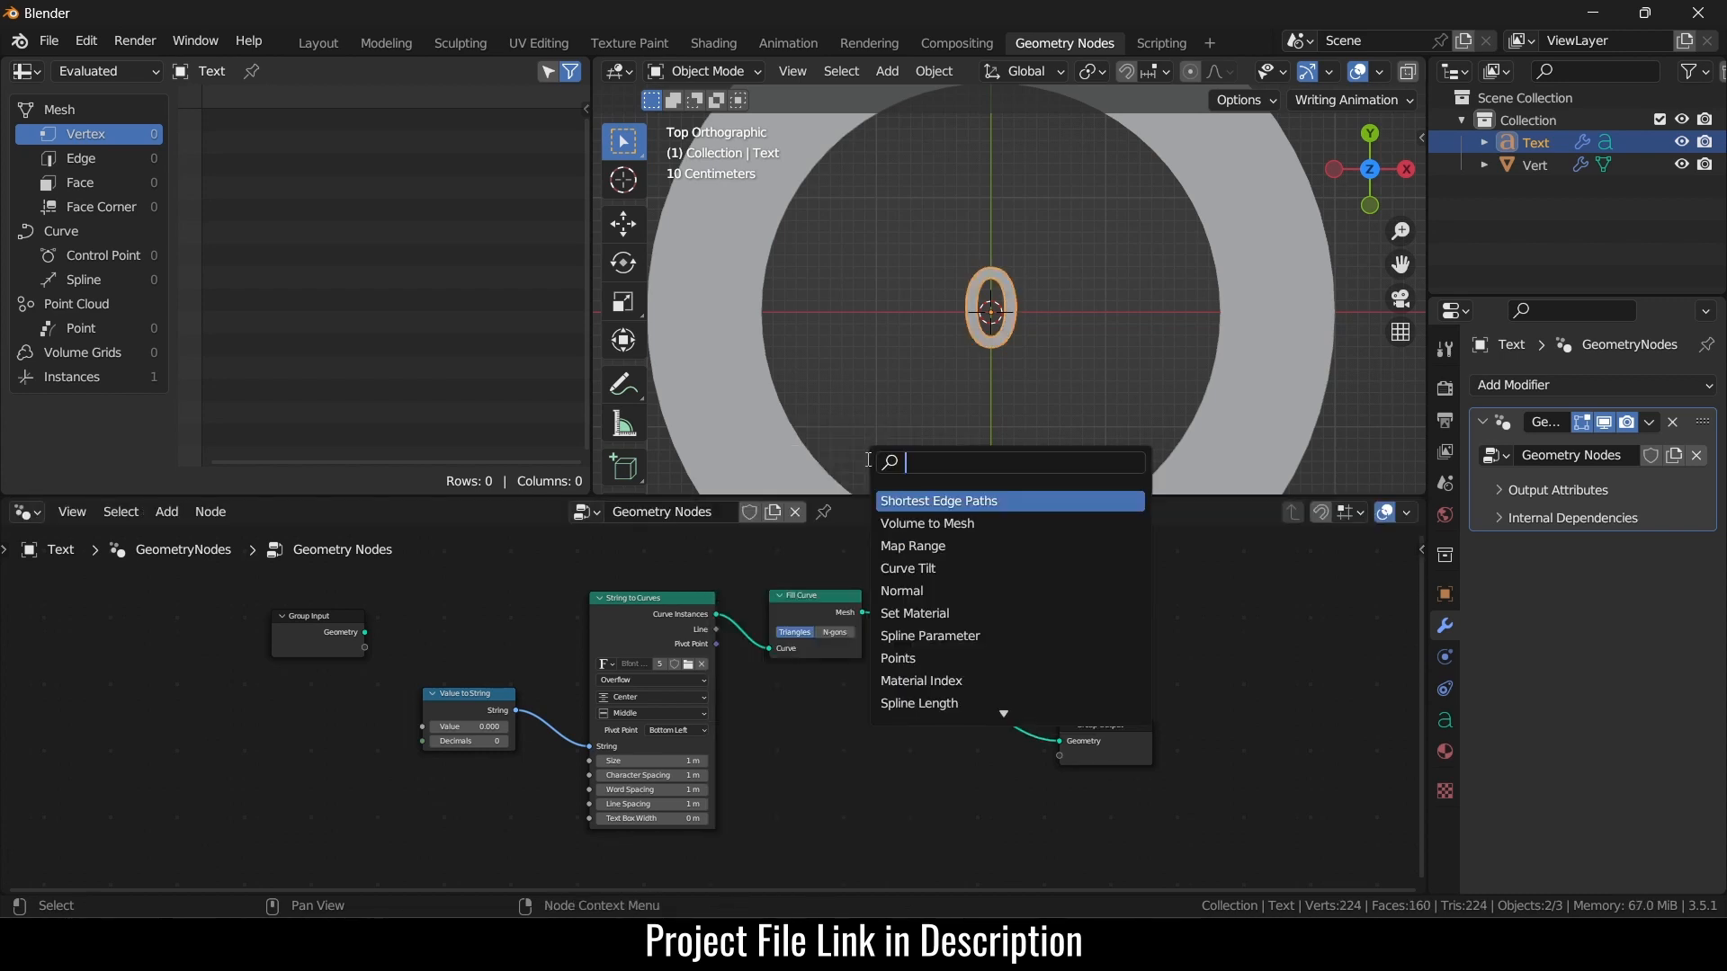
type("curve to")
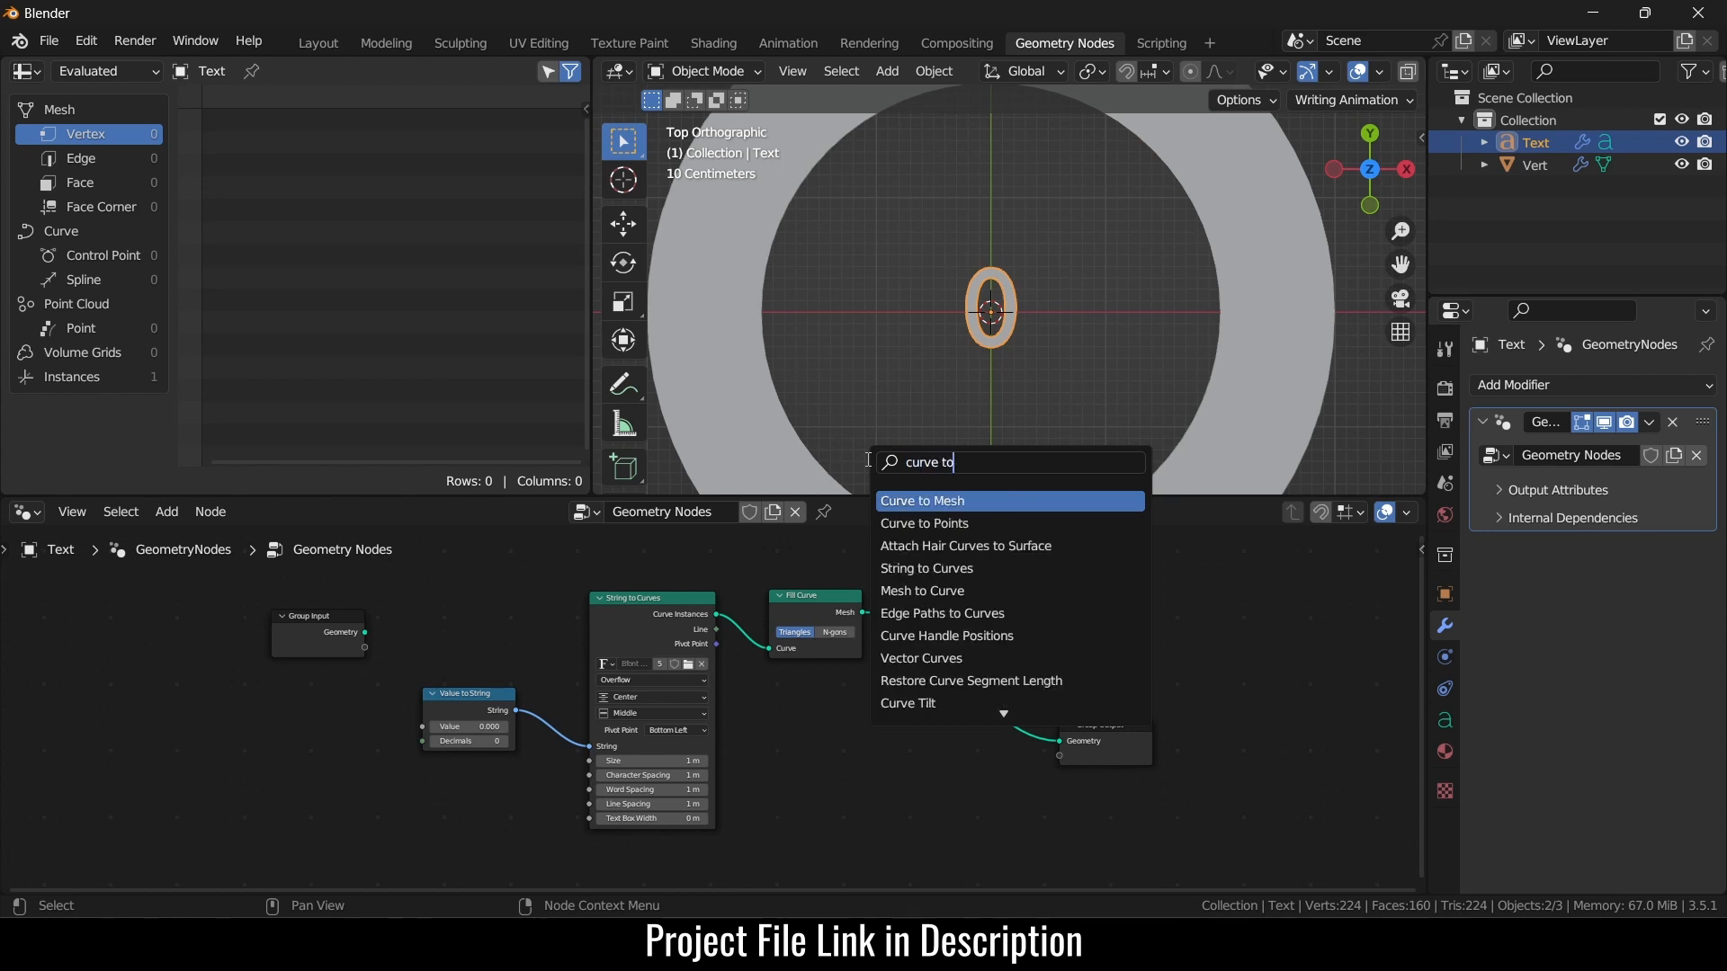
key("Return")
left_click(899, 637)
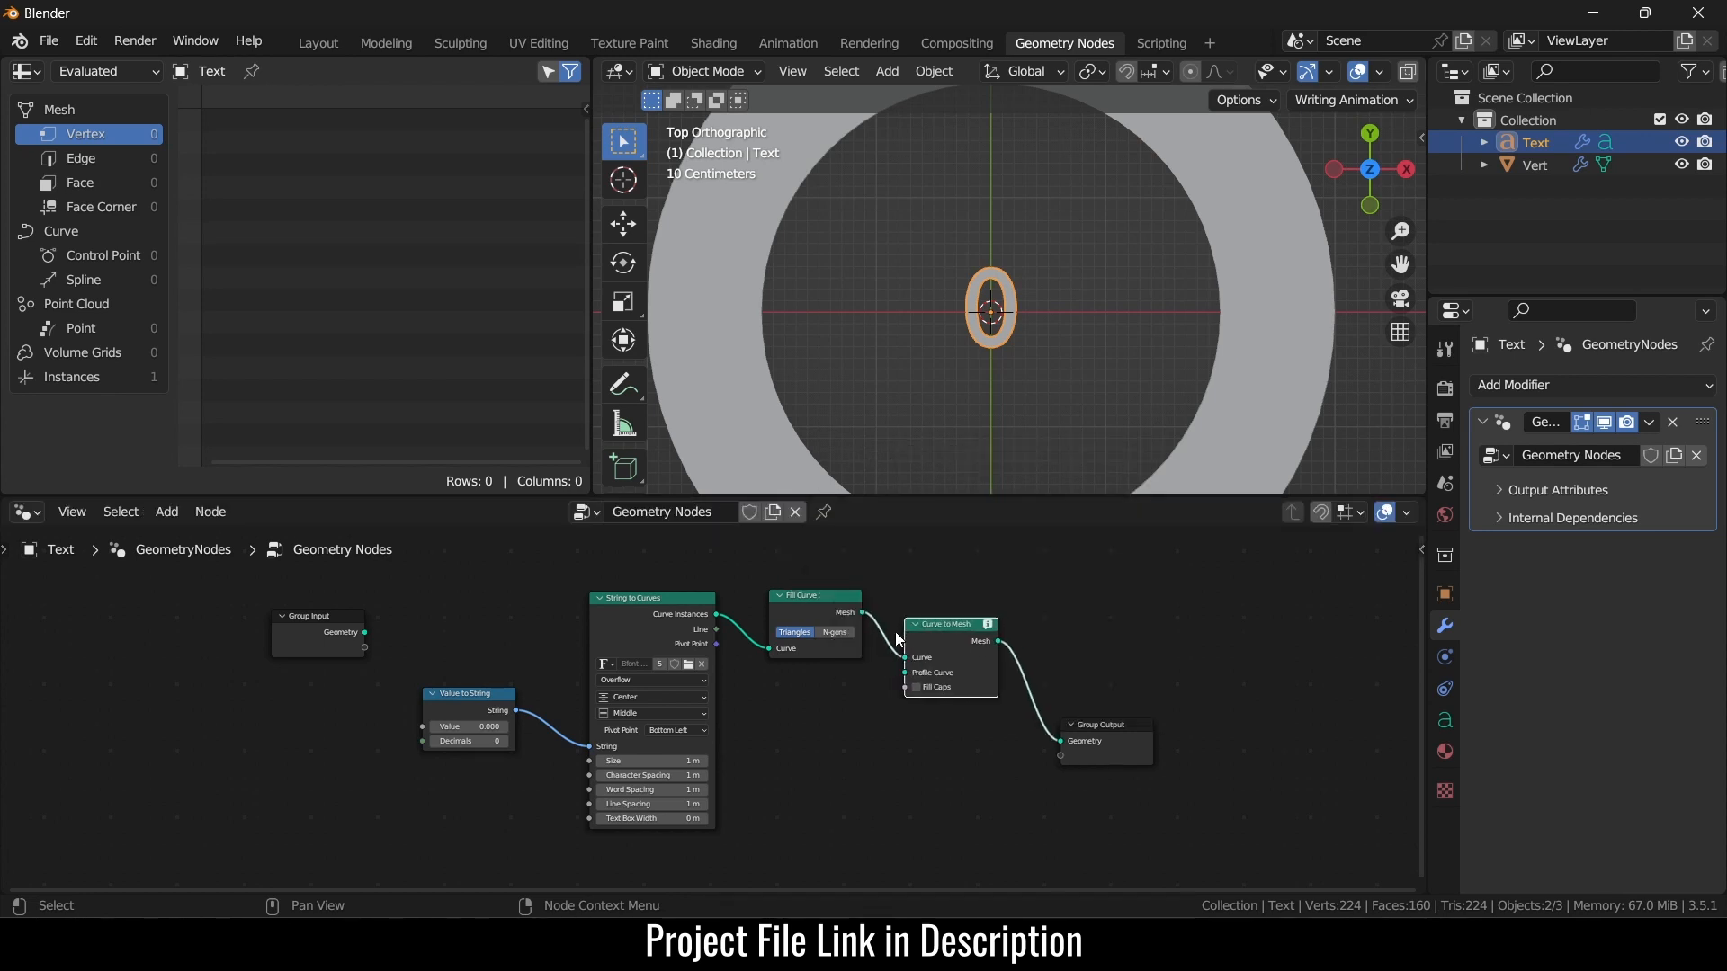
middle_click_drag(893, 747, 1069, 731)
scroll(498, 660, "up", 3)
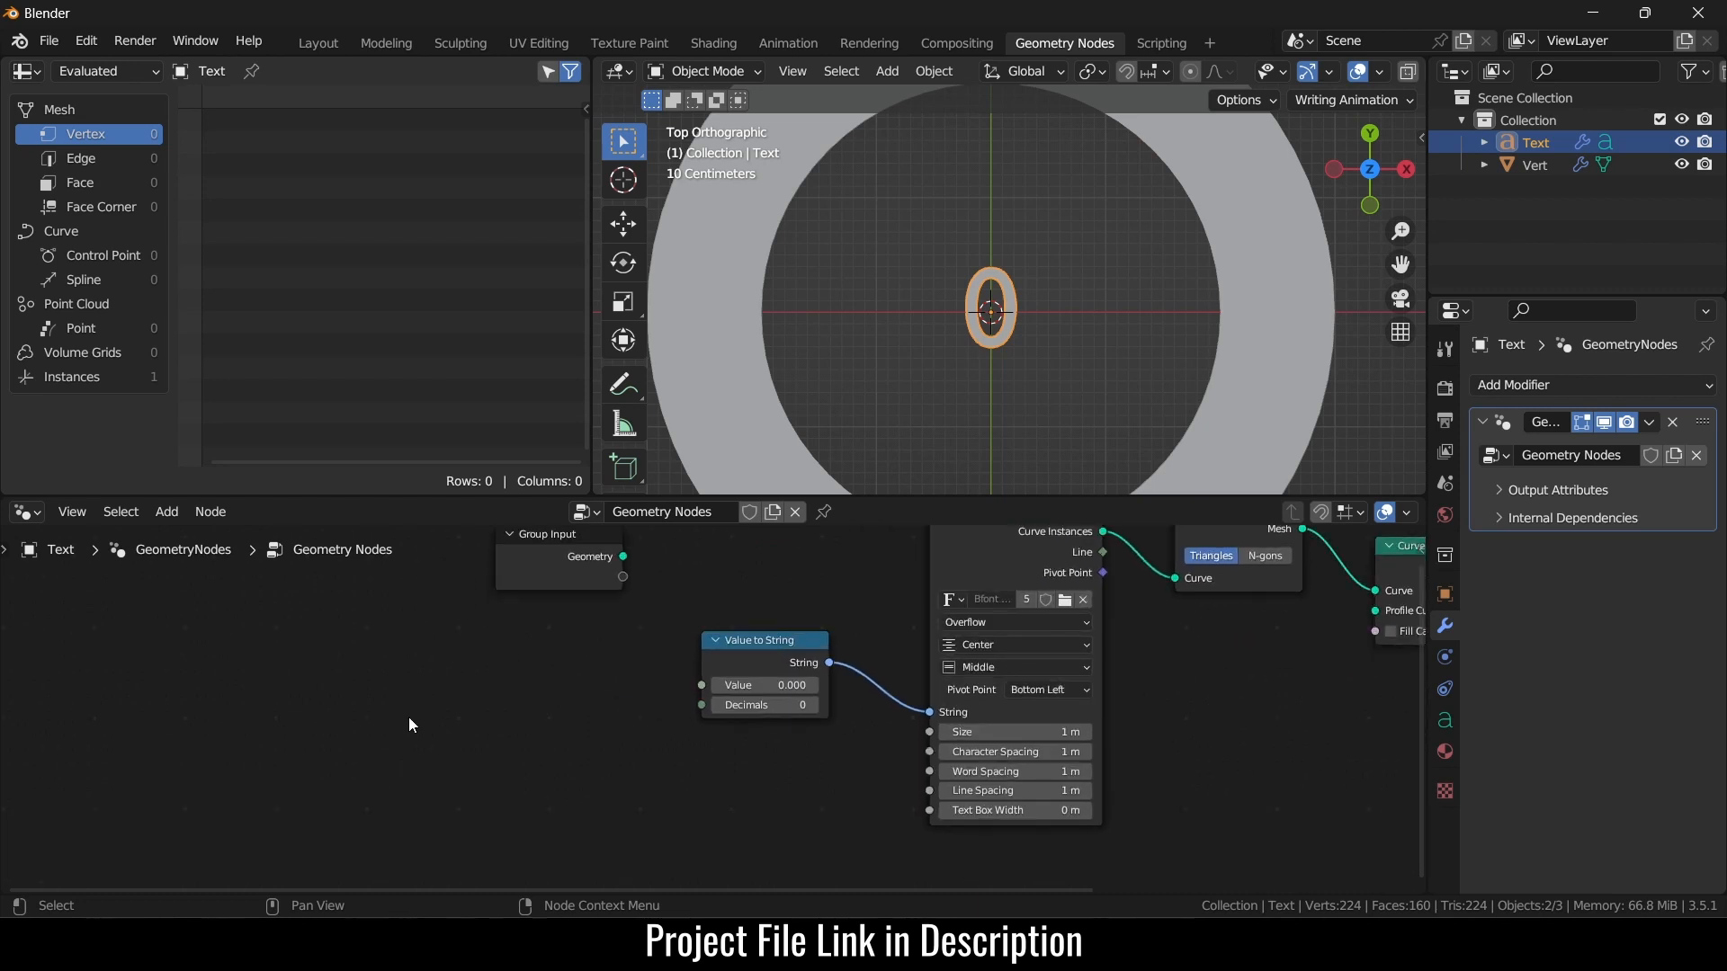
- Add a Value node at the left of the node tree
key("shift+a")
left_click(343, 477)
type("value")
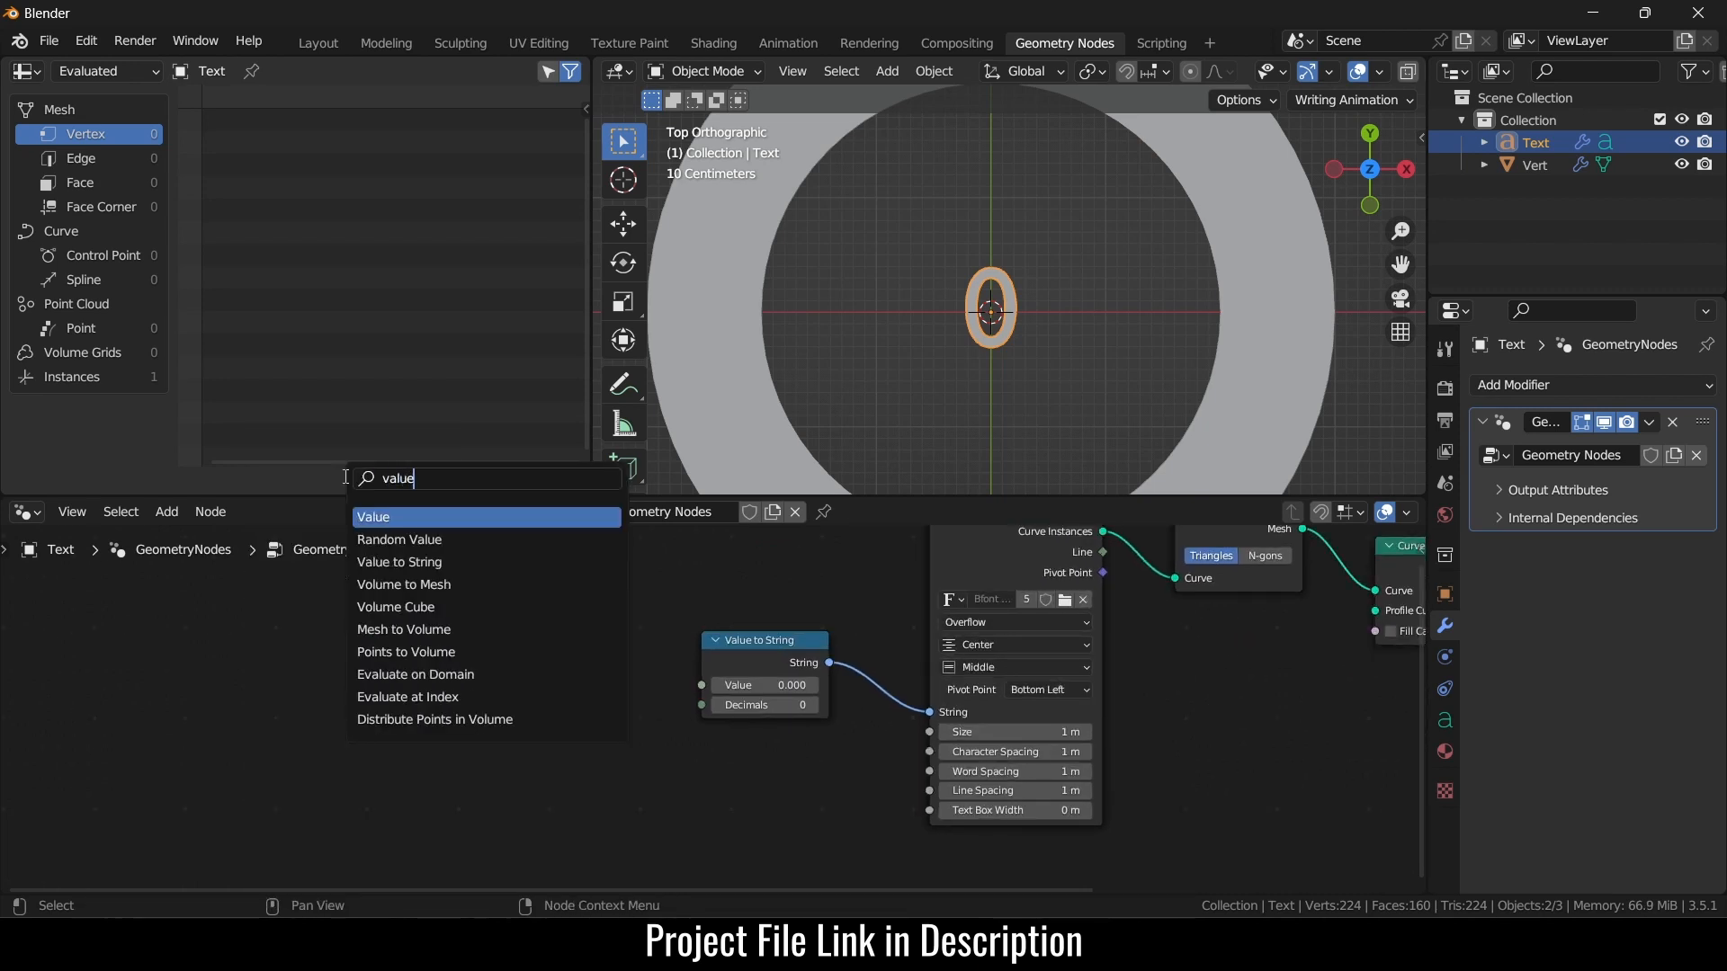
key("Return")
left_click(146, 675)
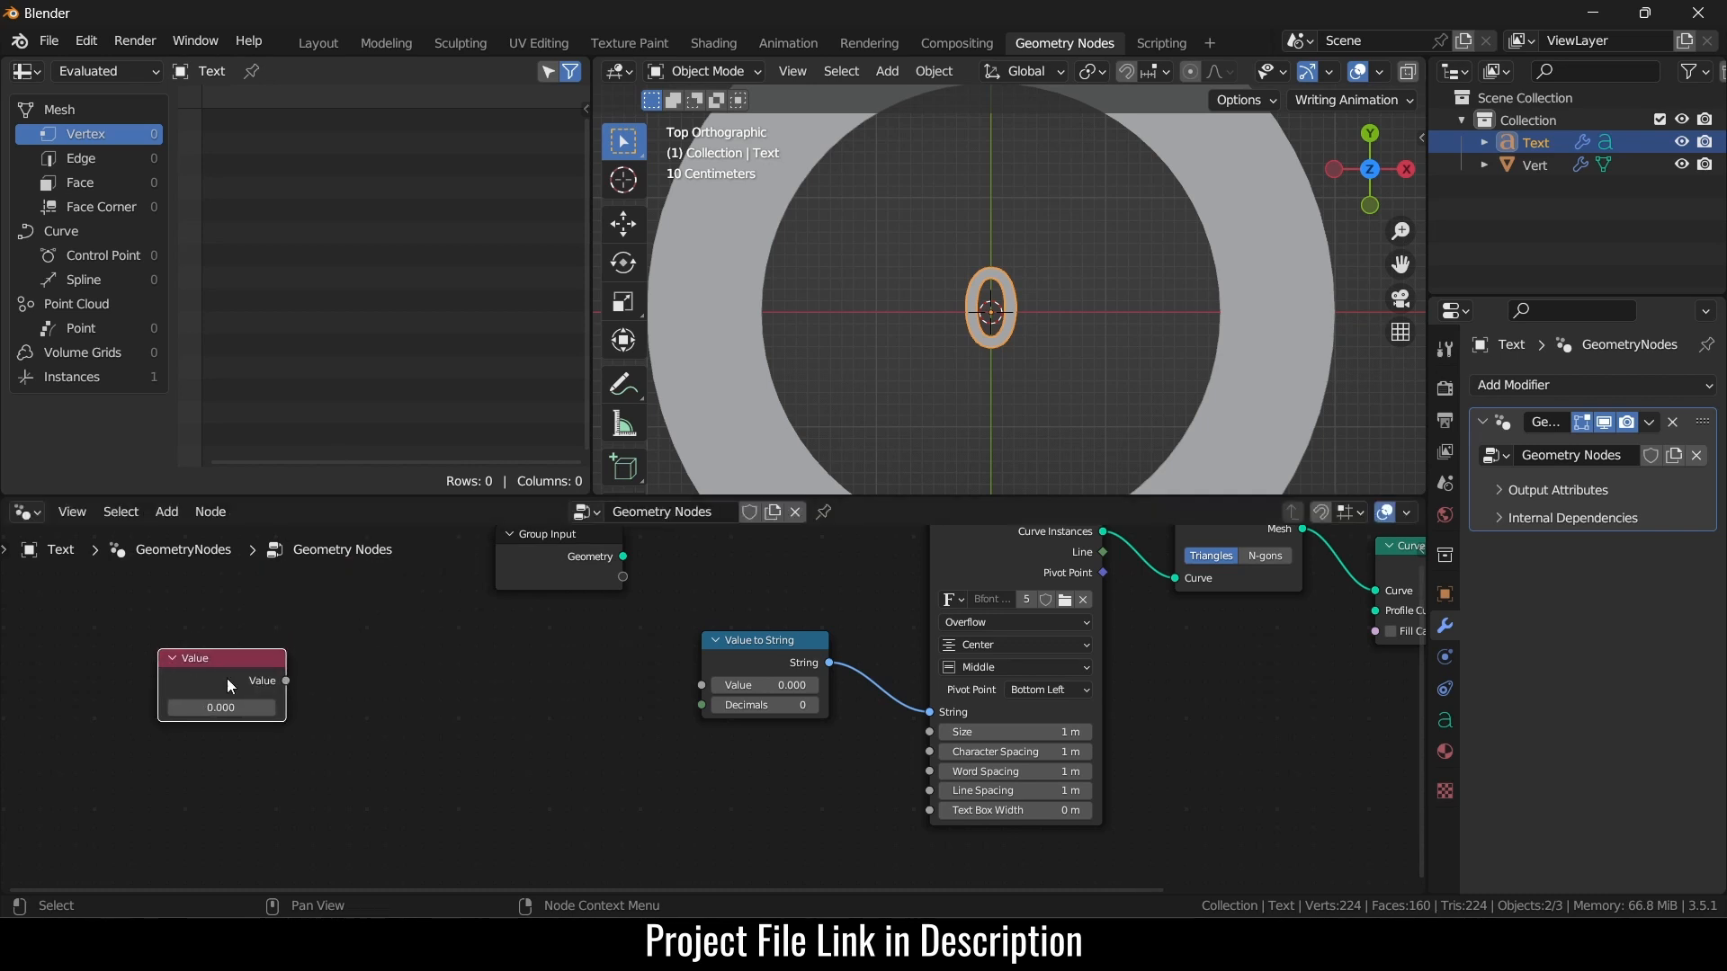
- Add a Math Add node and connect the Value node into it
key("shift+a")
left_click(410, 475)
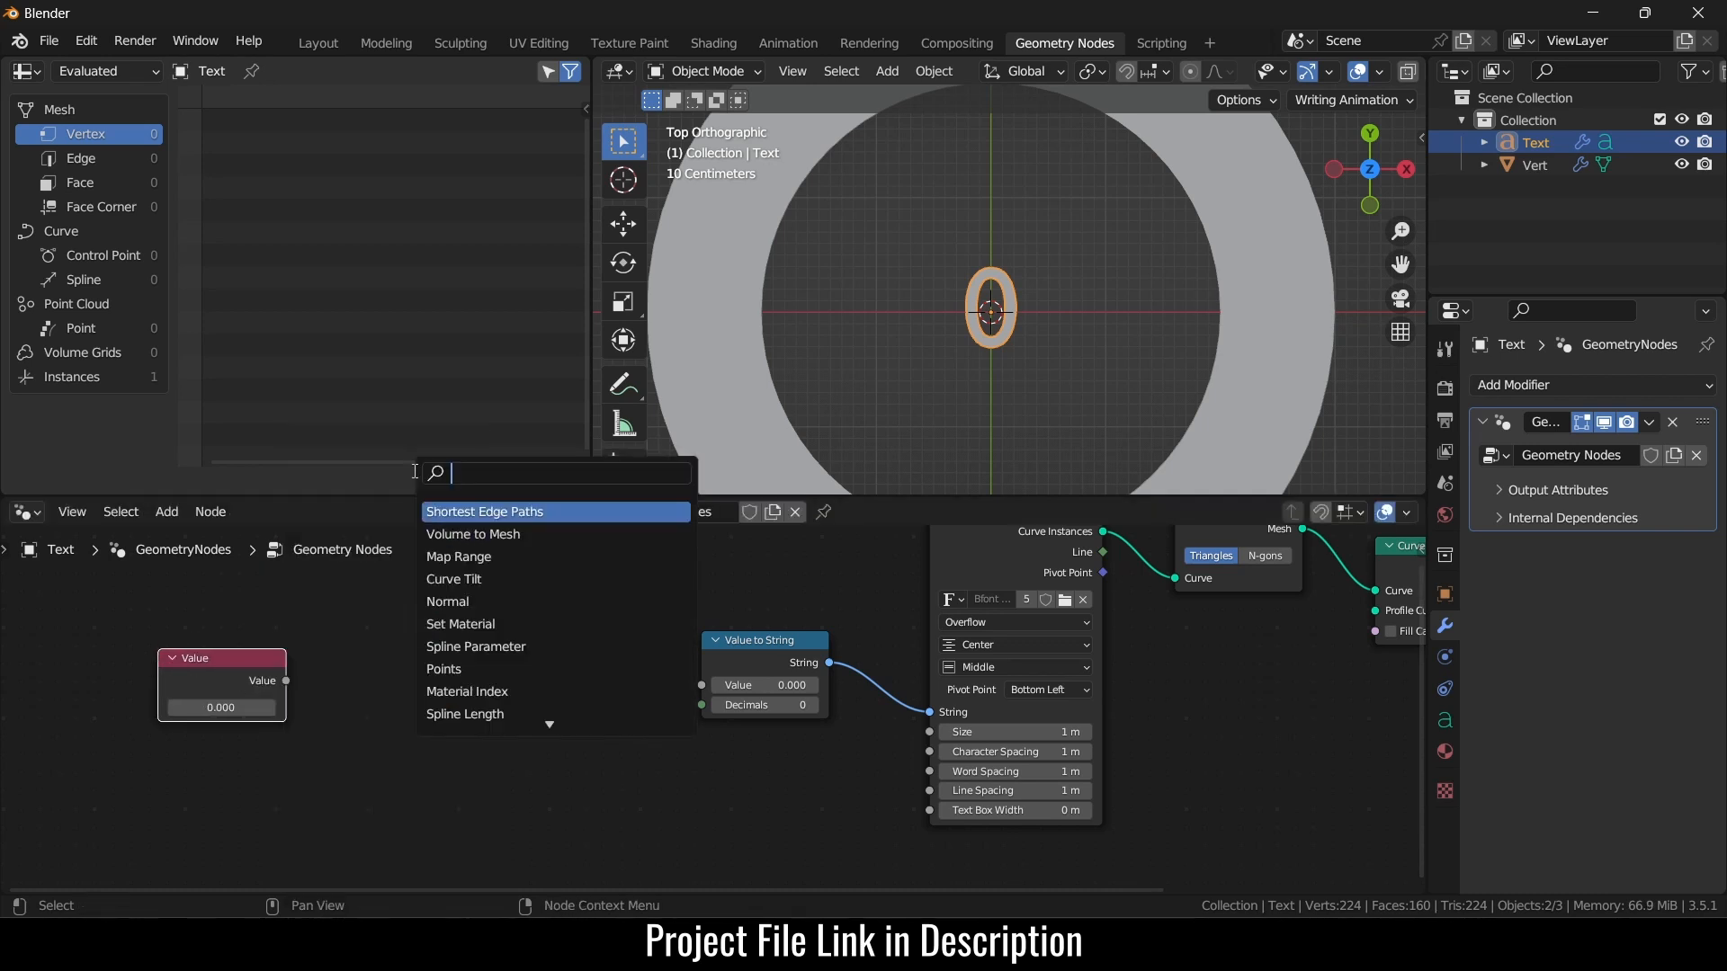
type("math")
key("Return")
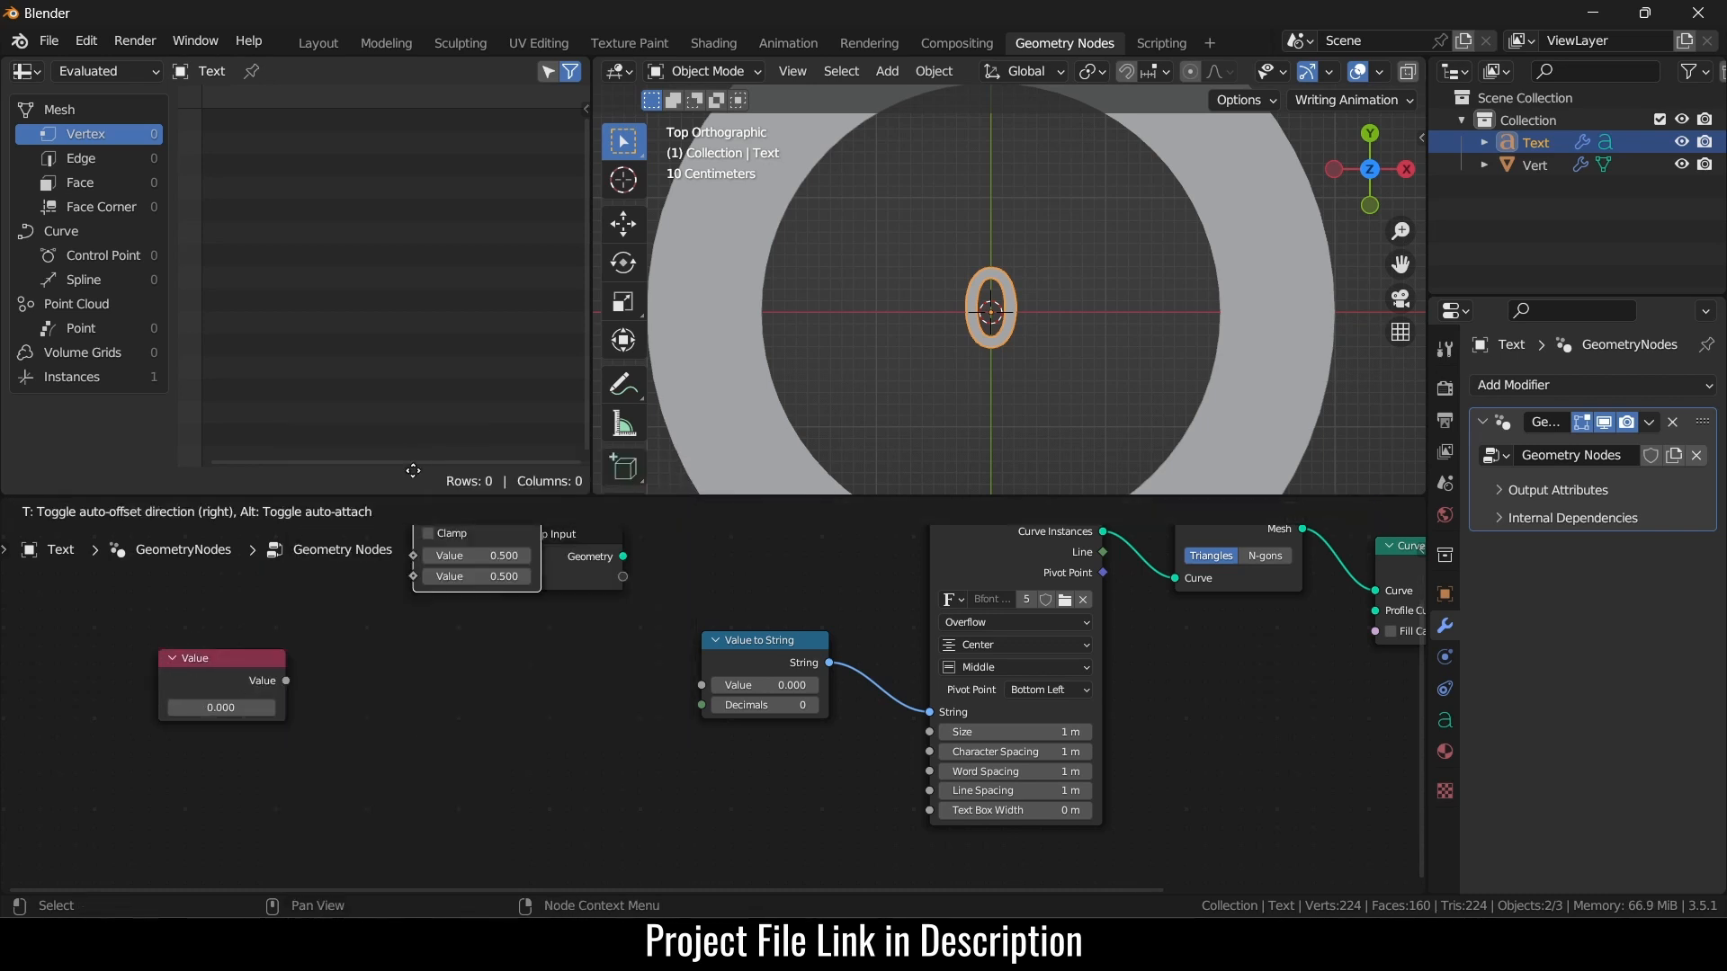
left_click(372, 645)
left_click_drag(286, 681, 373, 730)
left_click_drag(457, 667, 420, 687)
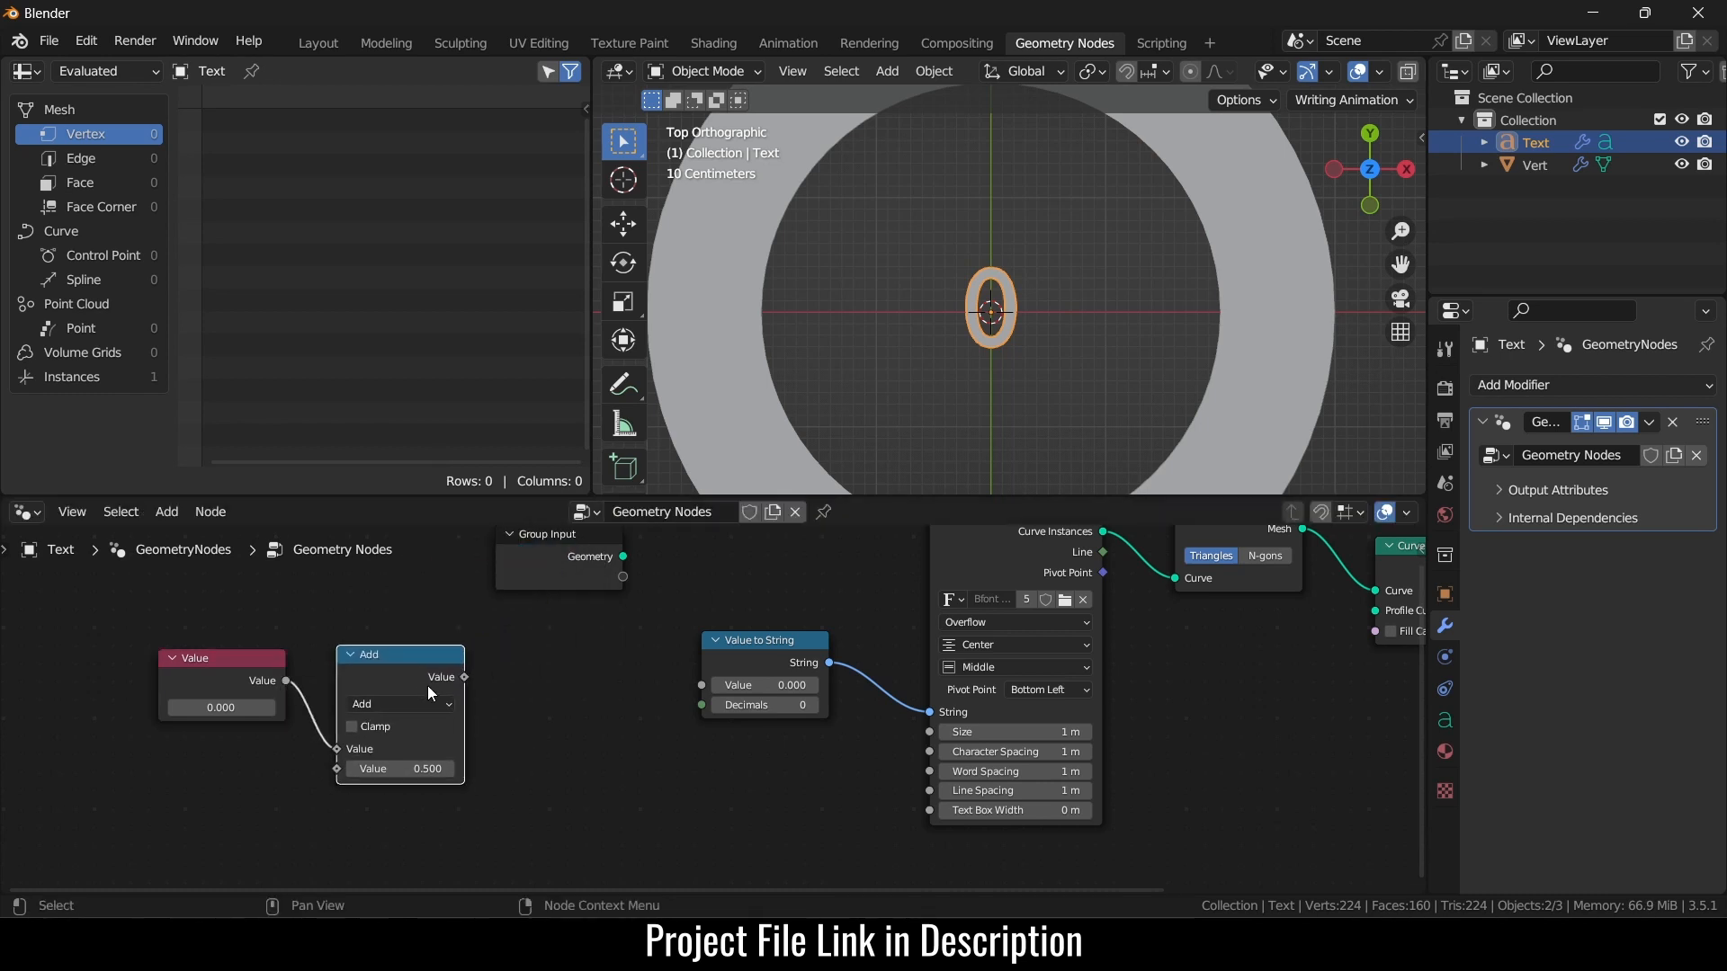
- Duplicate the Add node and chain both Adds (+0.5 each) into Value to String
key("shift+a")
key("shift+a")
key("shift+d")
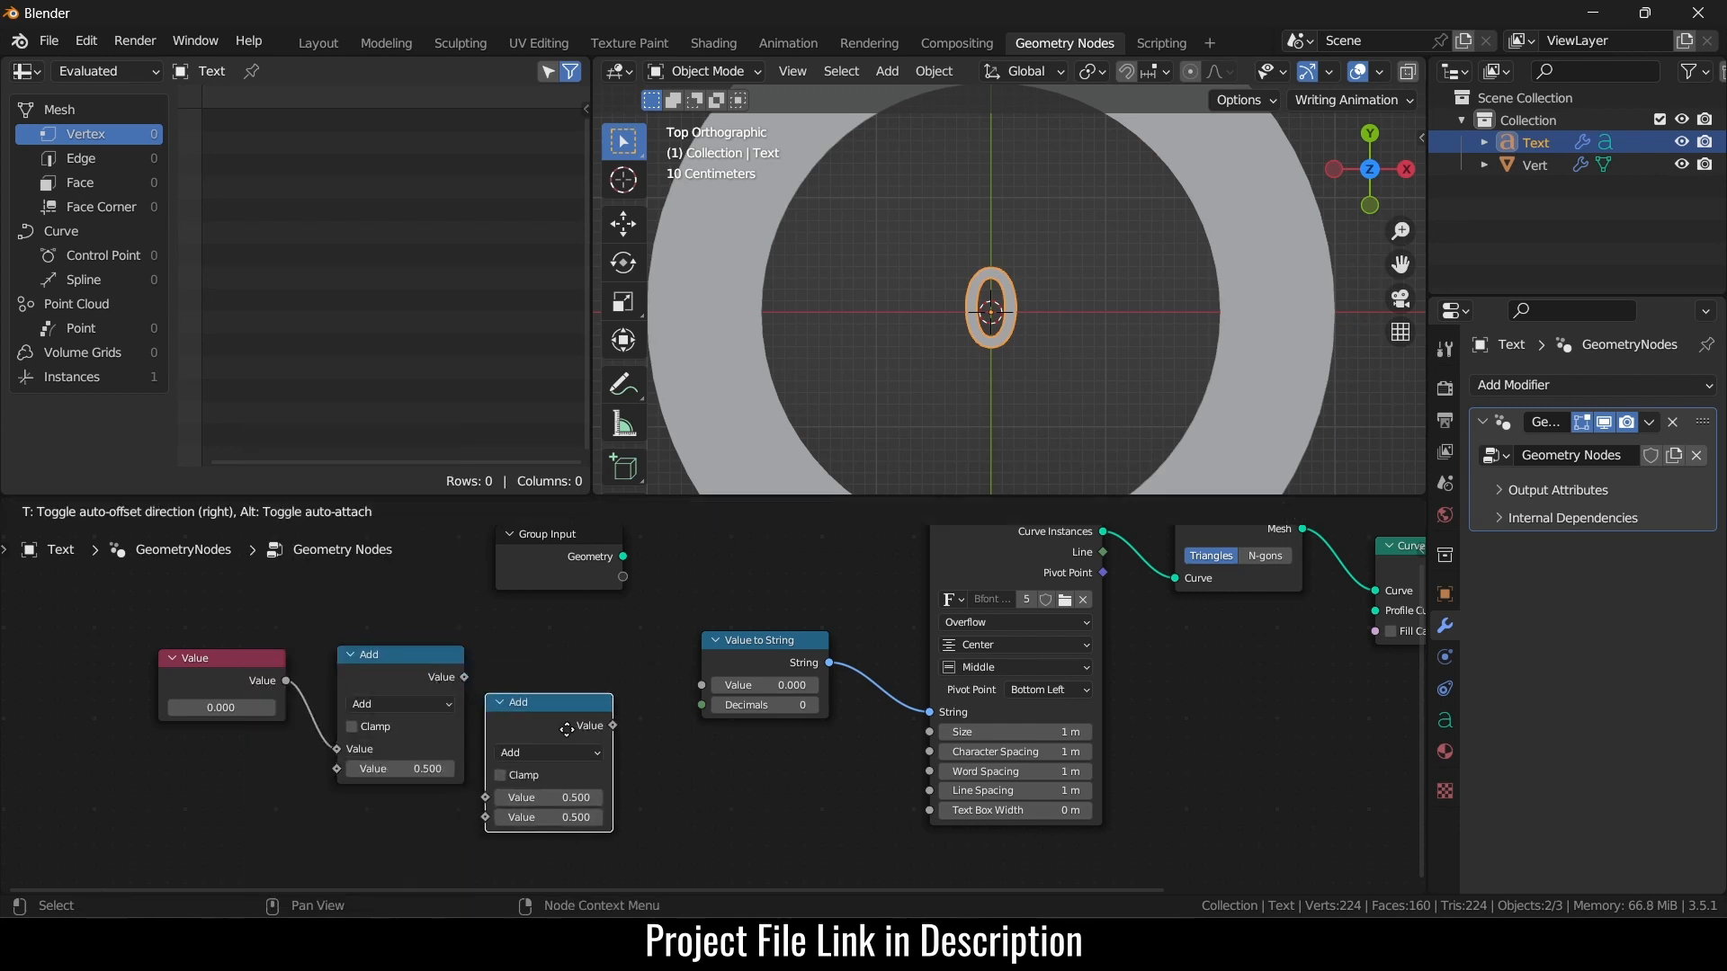
left_click(578, 736)
left_click_drag(615, 726, 701, 685)
left_click_drag(556, 723, 566, 701)
left_click(567, 698)
left_click_drag(464, 676, 498, 774)
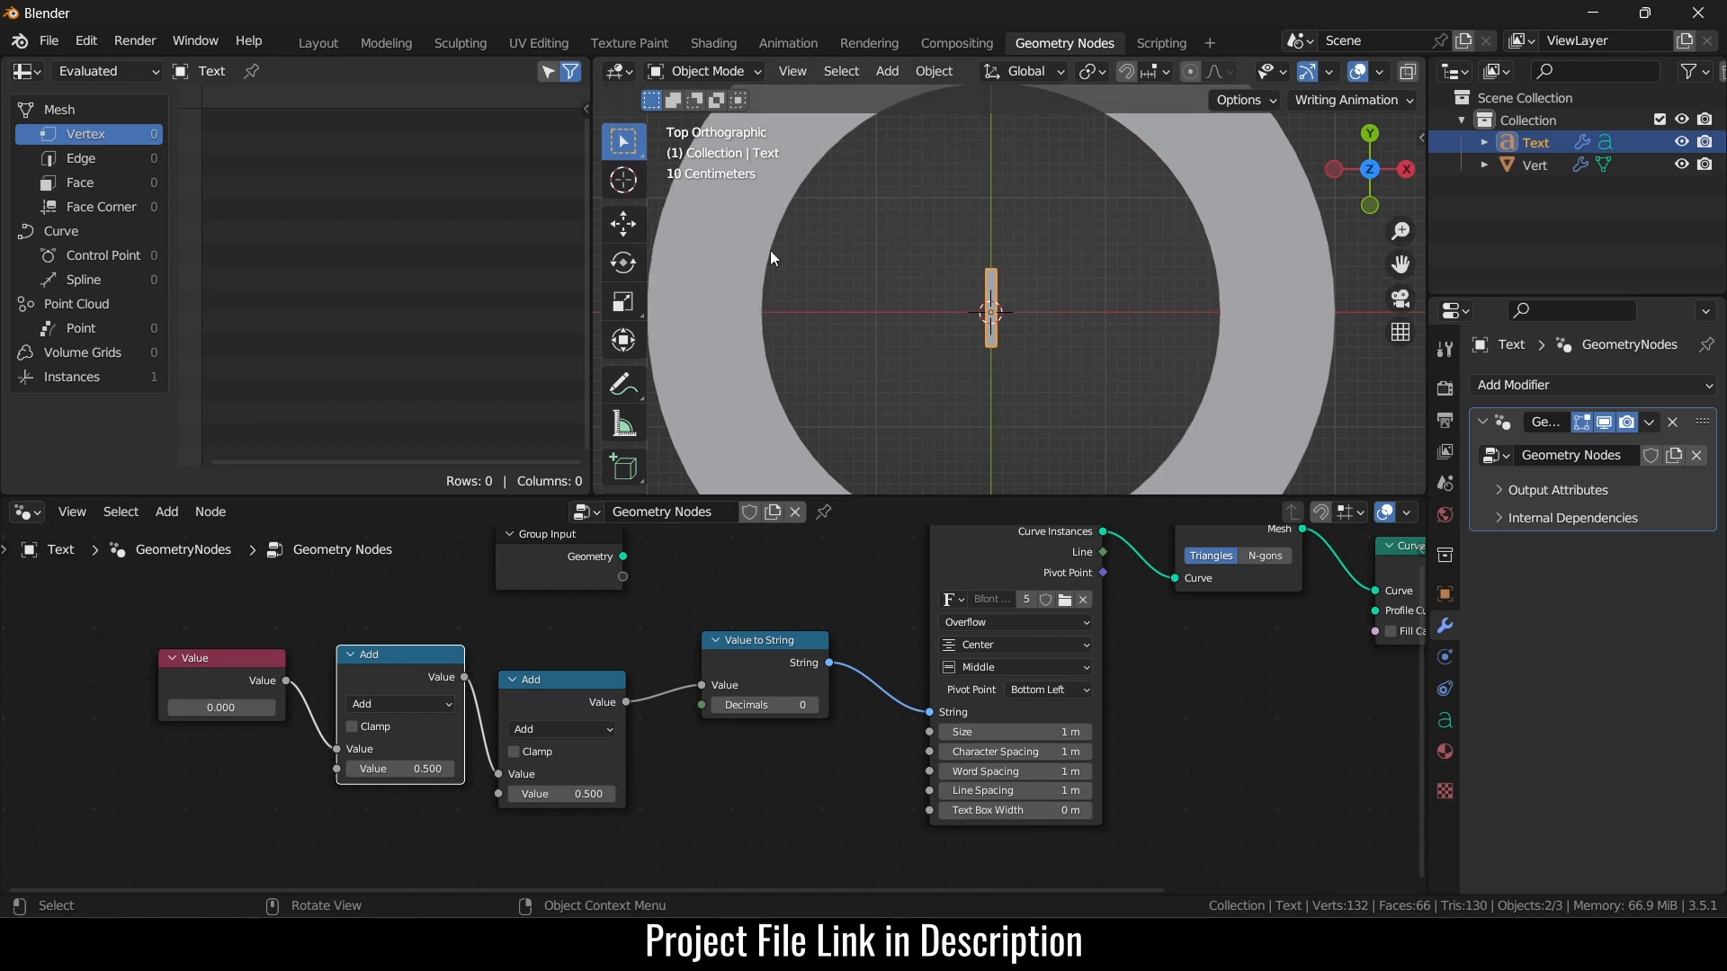
- Reduce the Vert ring's Screw angle to a C shape and copy that angle as a new driver
left_click(1244, 240)
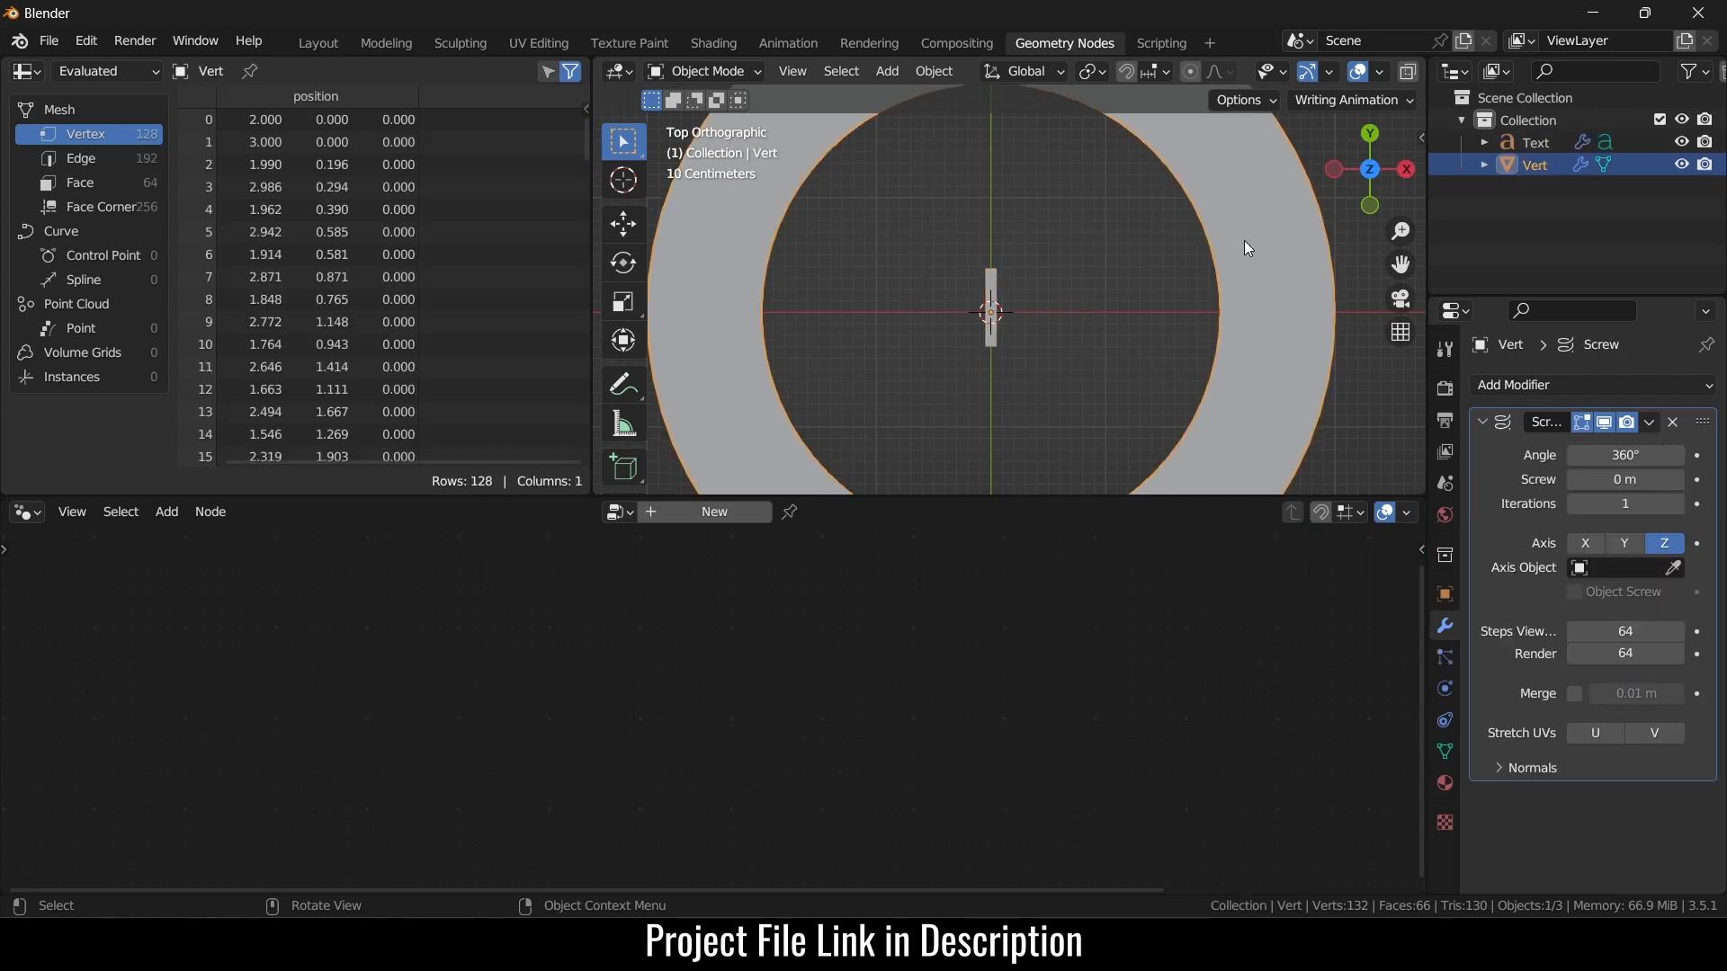
mouse_move(1623, 455)
left_mouse_down()
mouse_move(1547, 455)
mouse_move(1682, 455)
mouse_move(1617, 456)
left_mouse_up()
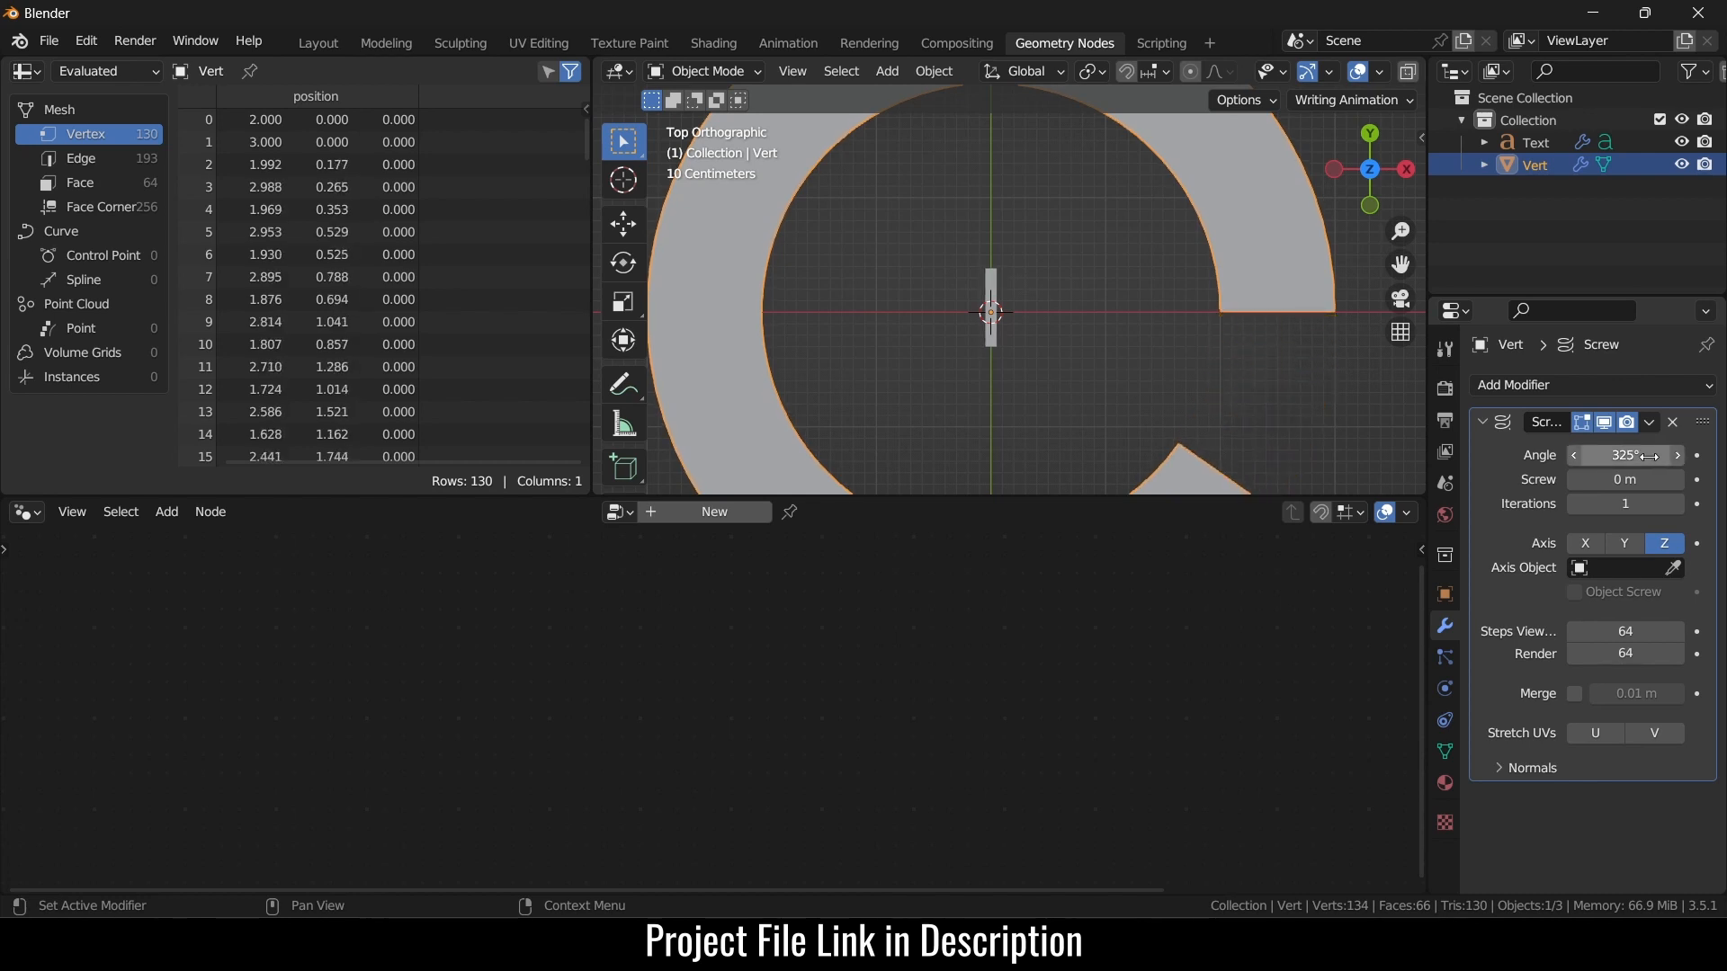
right_click(1617, 457)
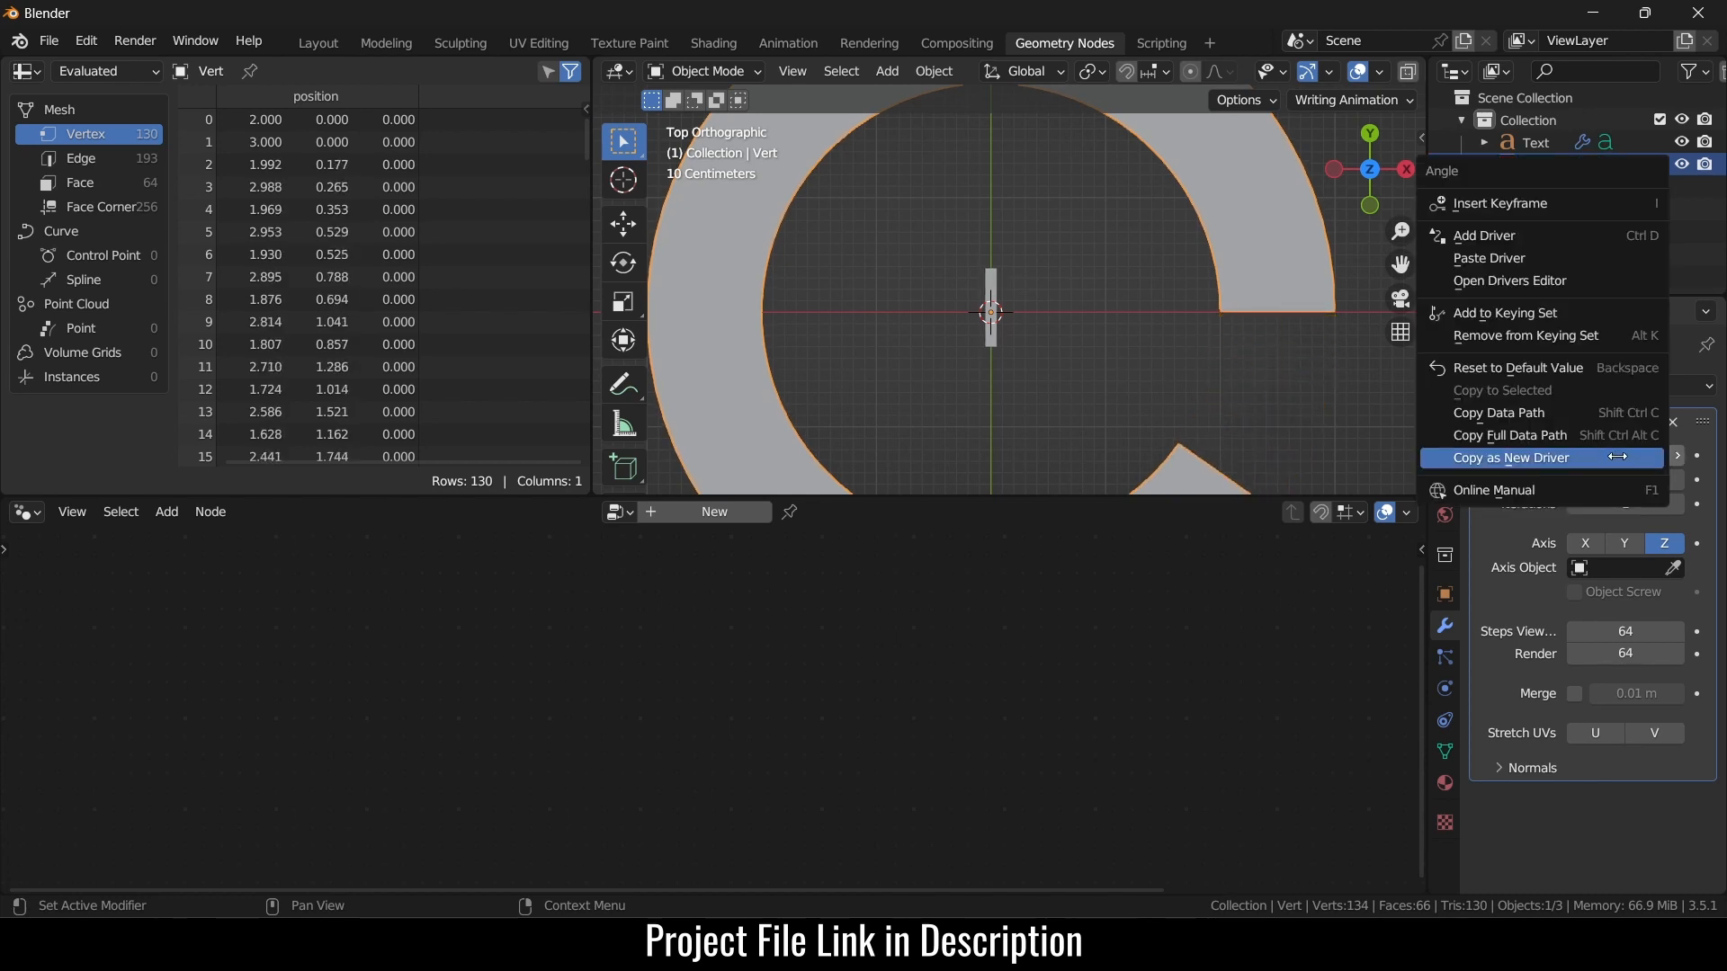
left_click(1565, 460)
- Paste the driver onto the Text tree's Value node so it reads 5.671
left_click(991, 328)
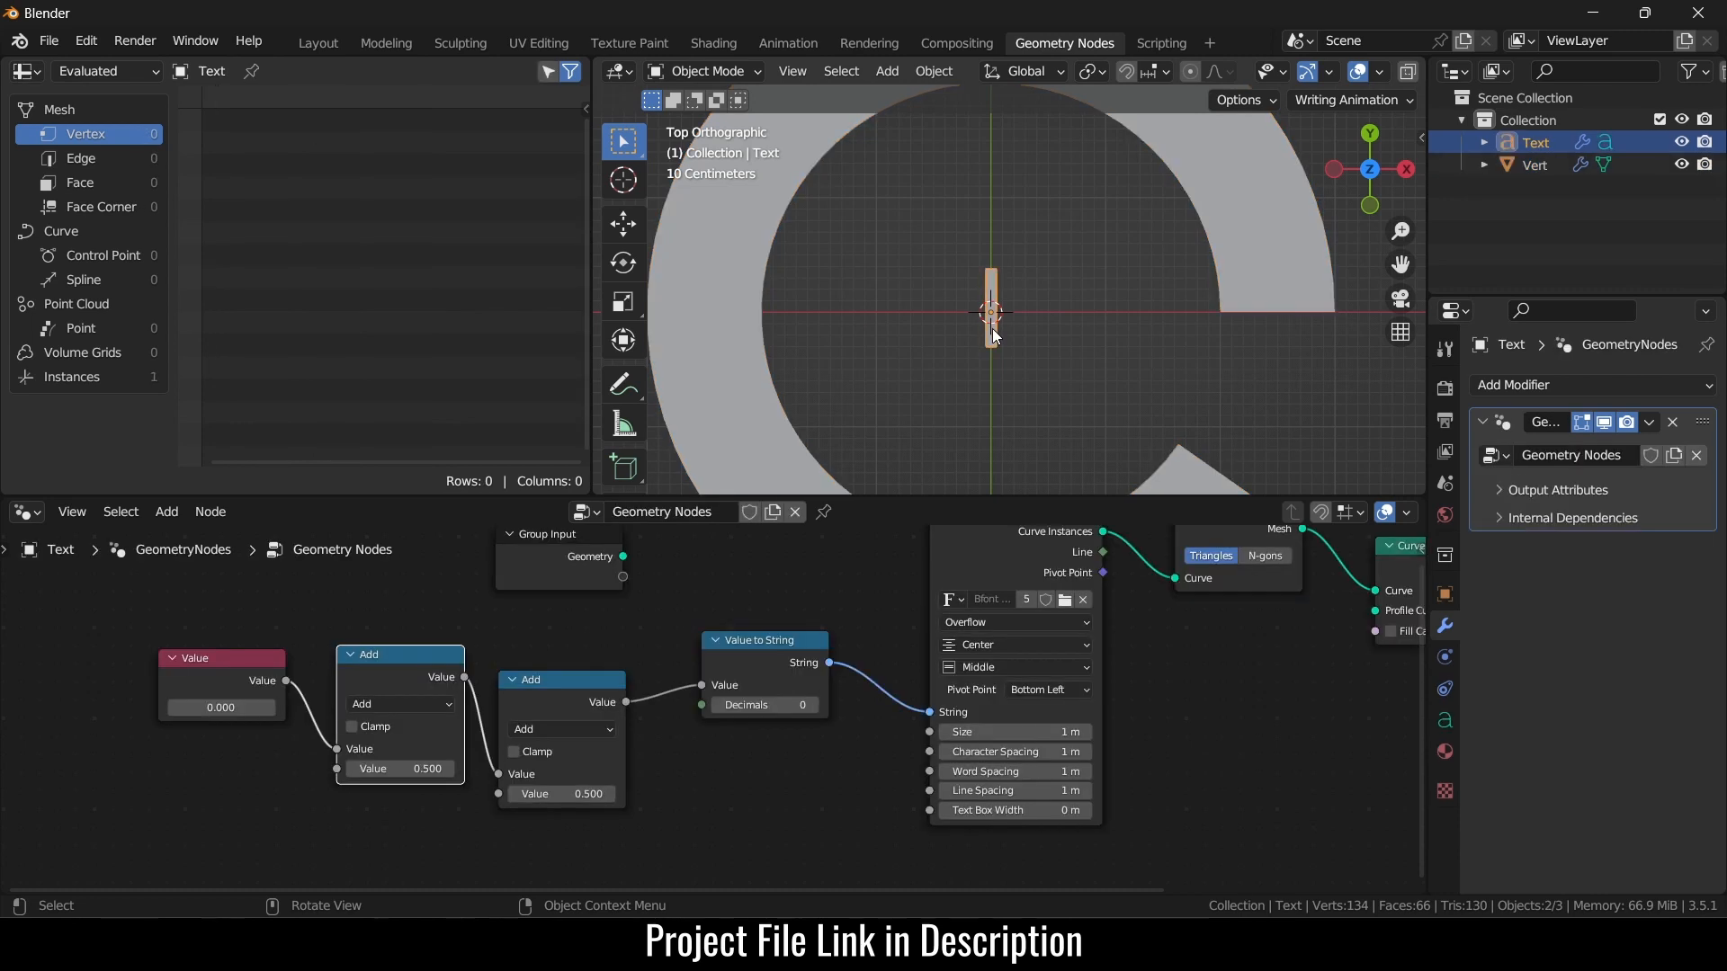
right_click(205, 710)
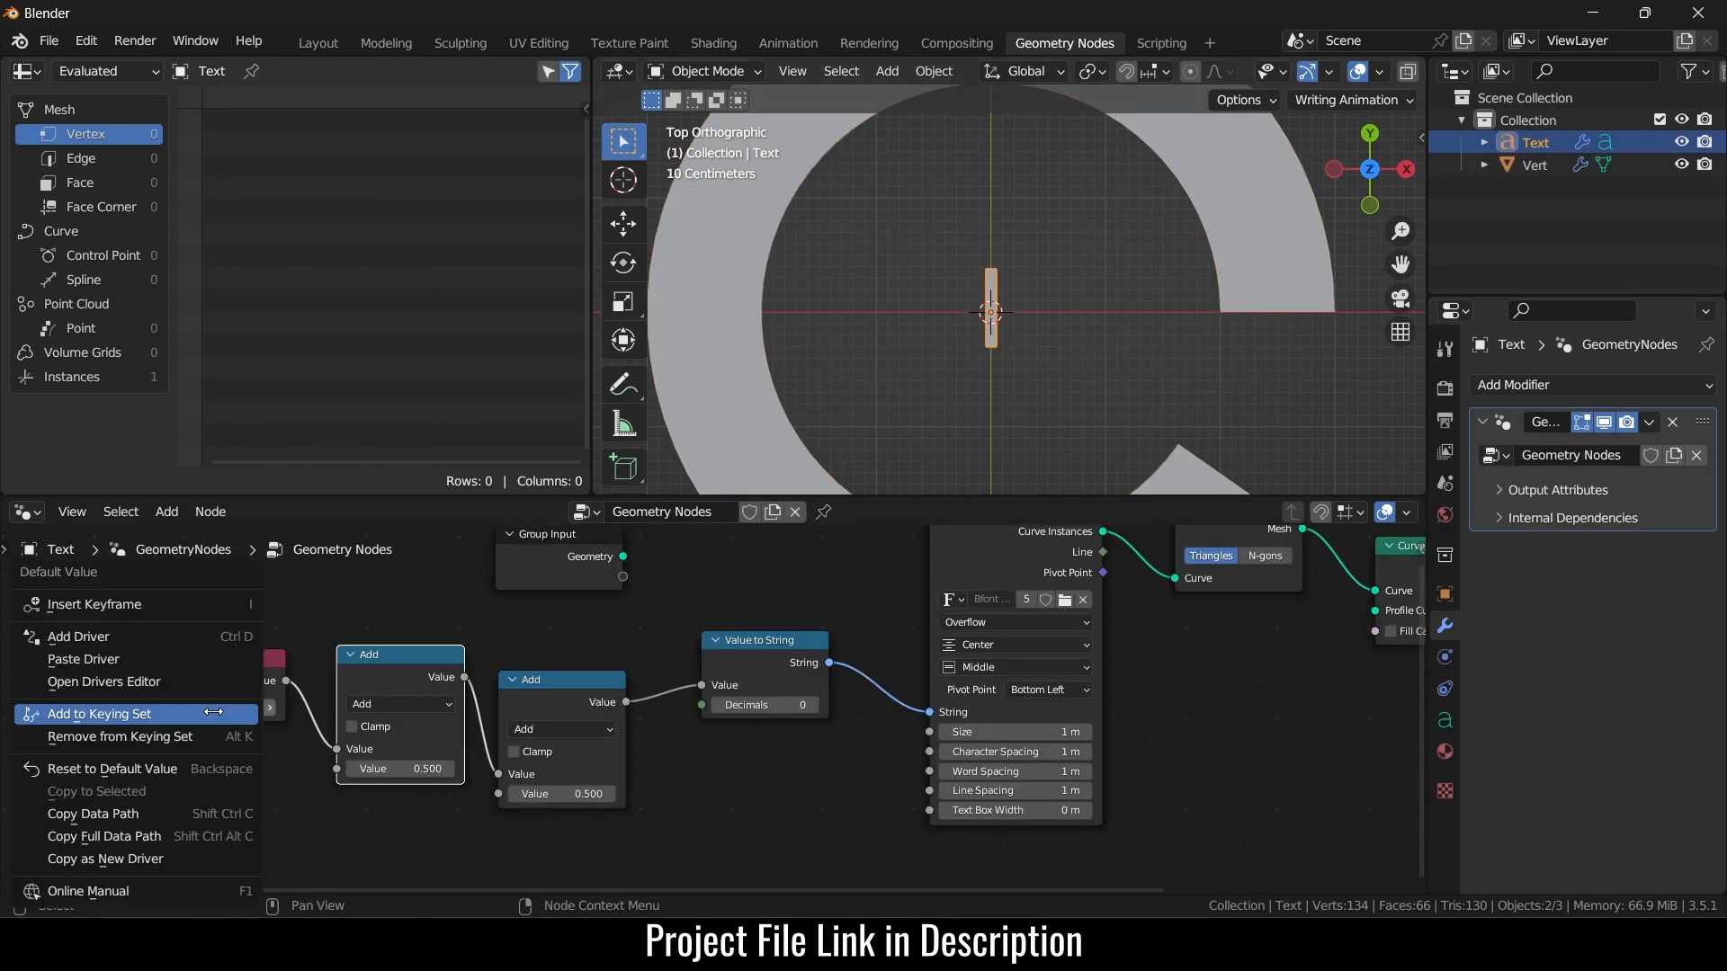
left_click(188, 659)
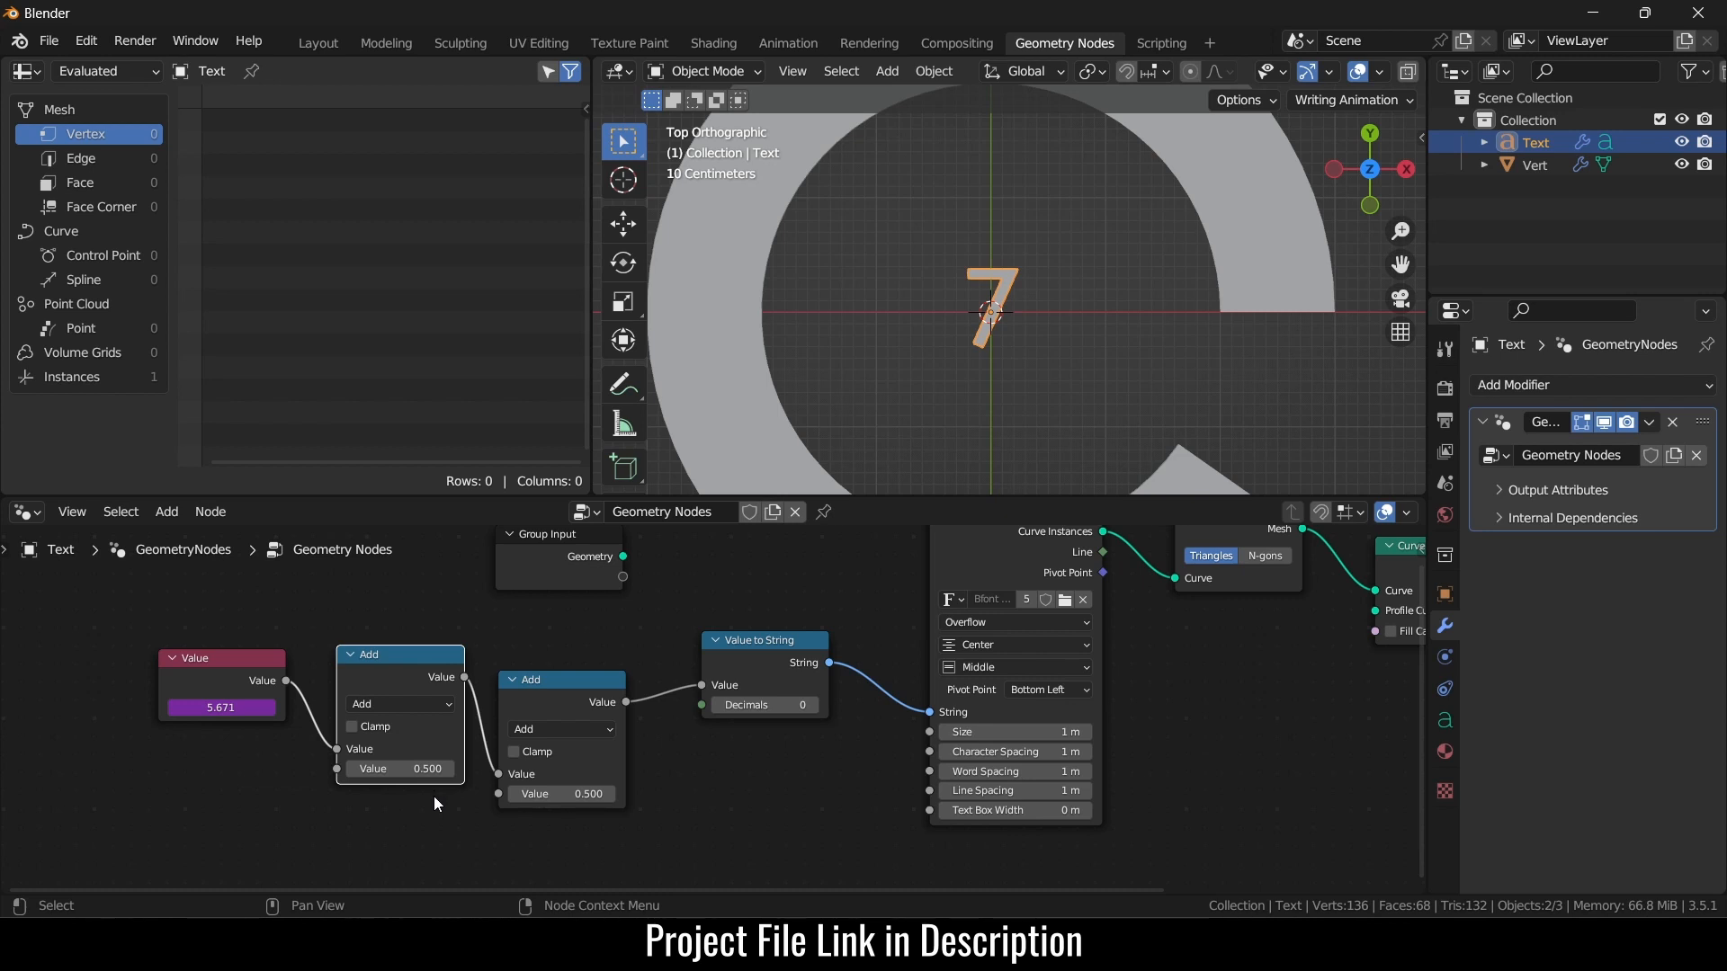
- Switch the first Add node to Multiply by 180/pi, then sweep the Screw angle to test
left_click(439, 704)
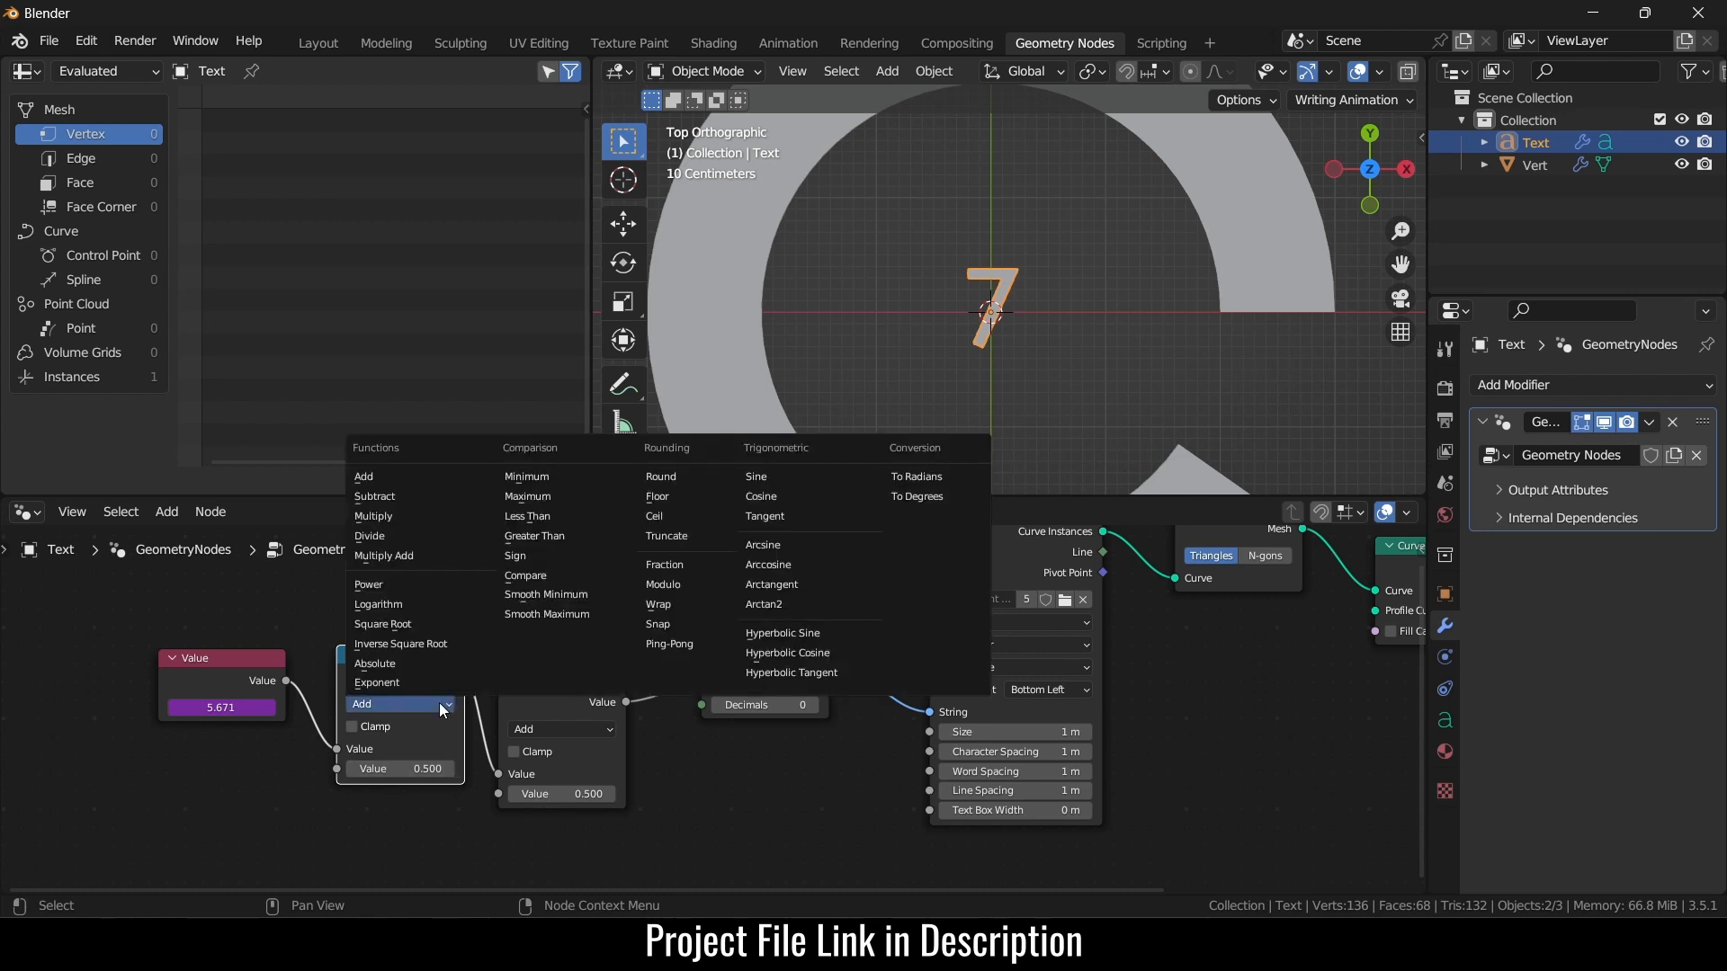
left_click(384, 518)
left_click(411, 768)
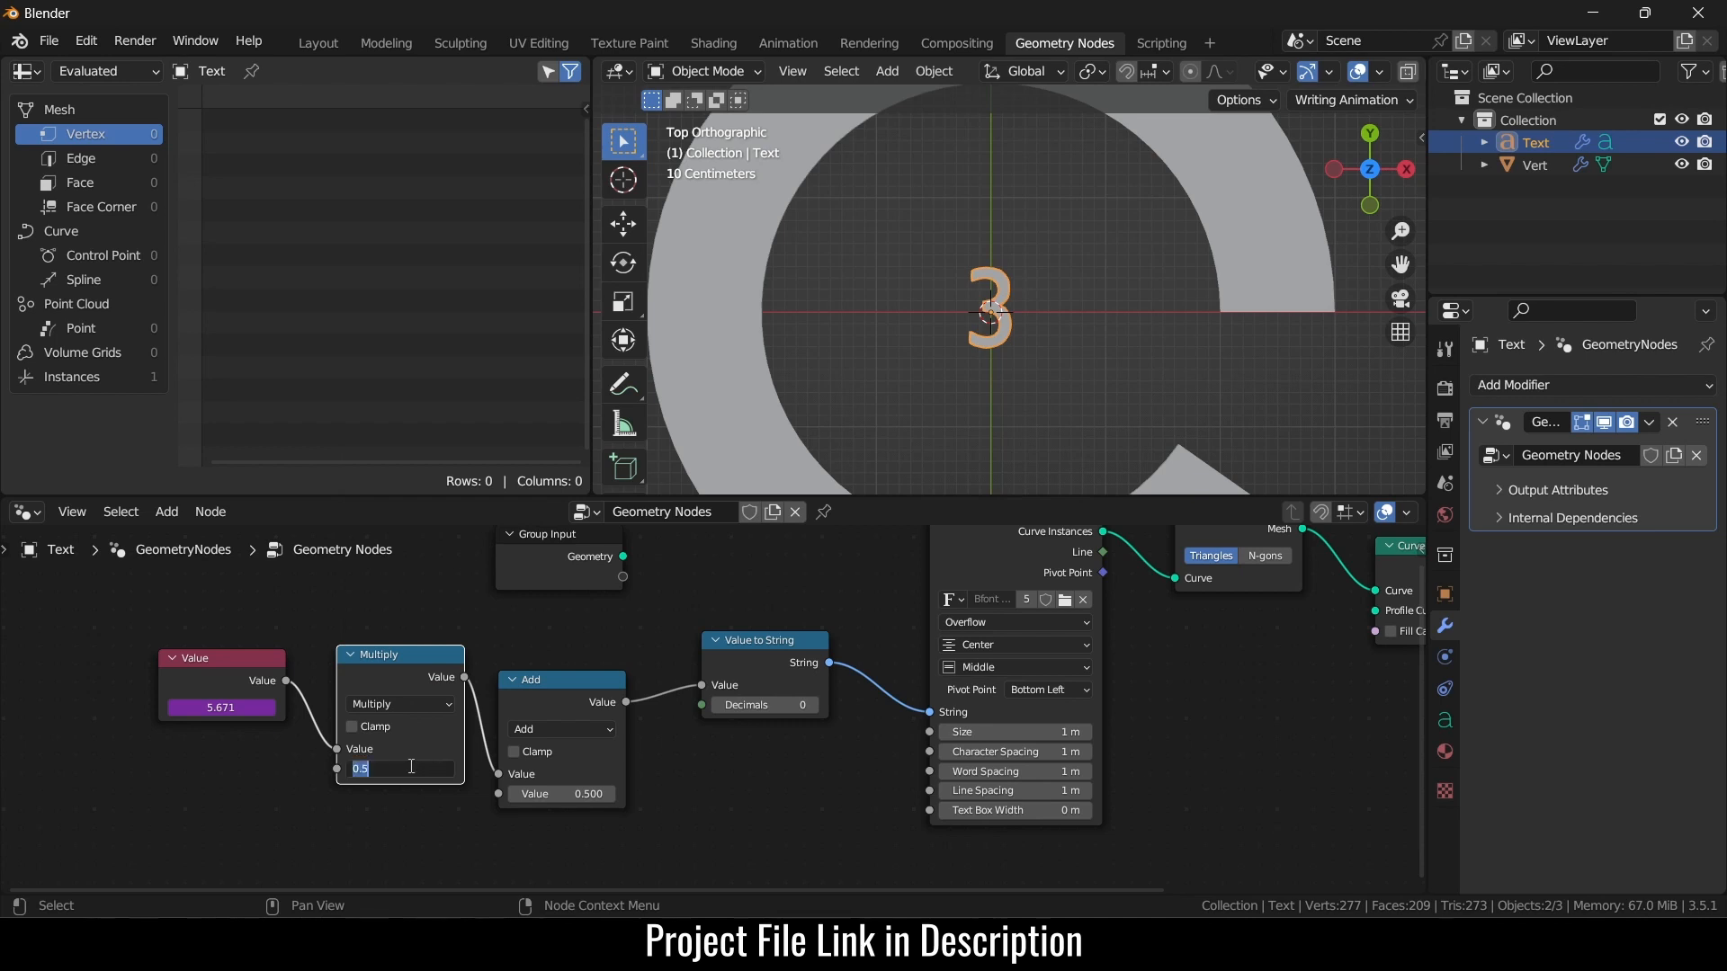
type("180/pi")
key("Return")
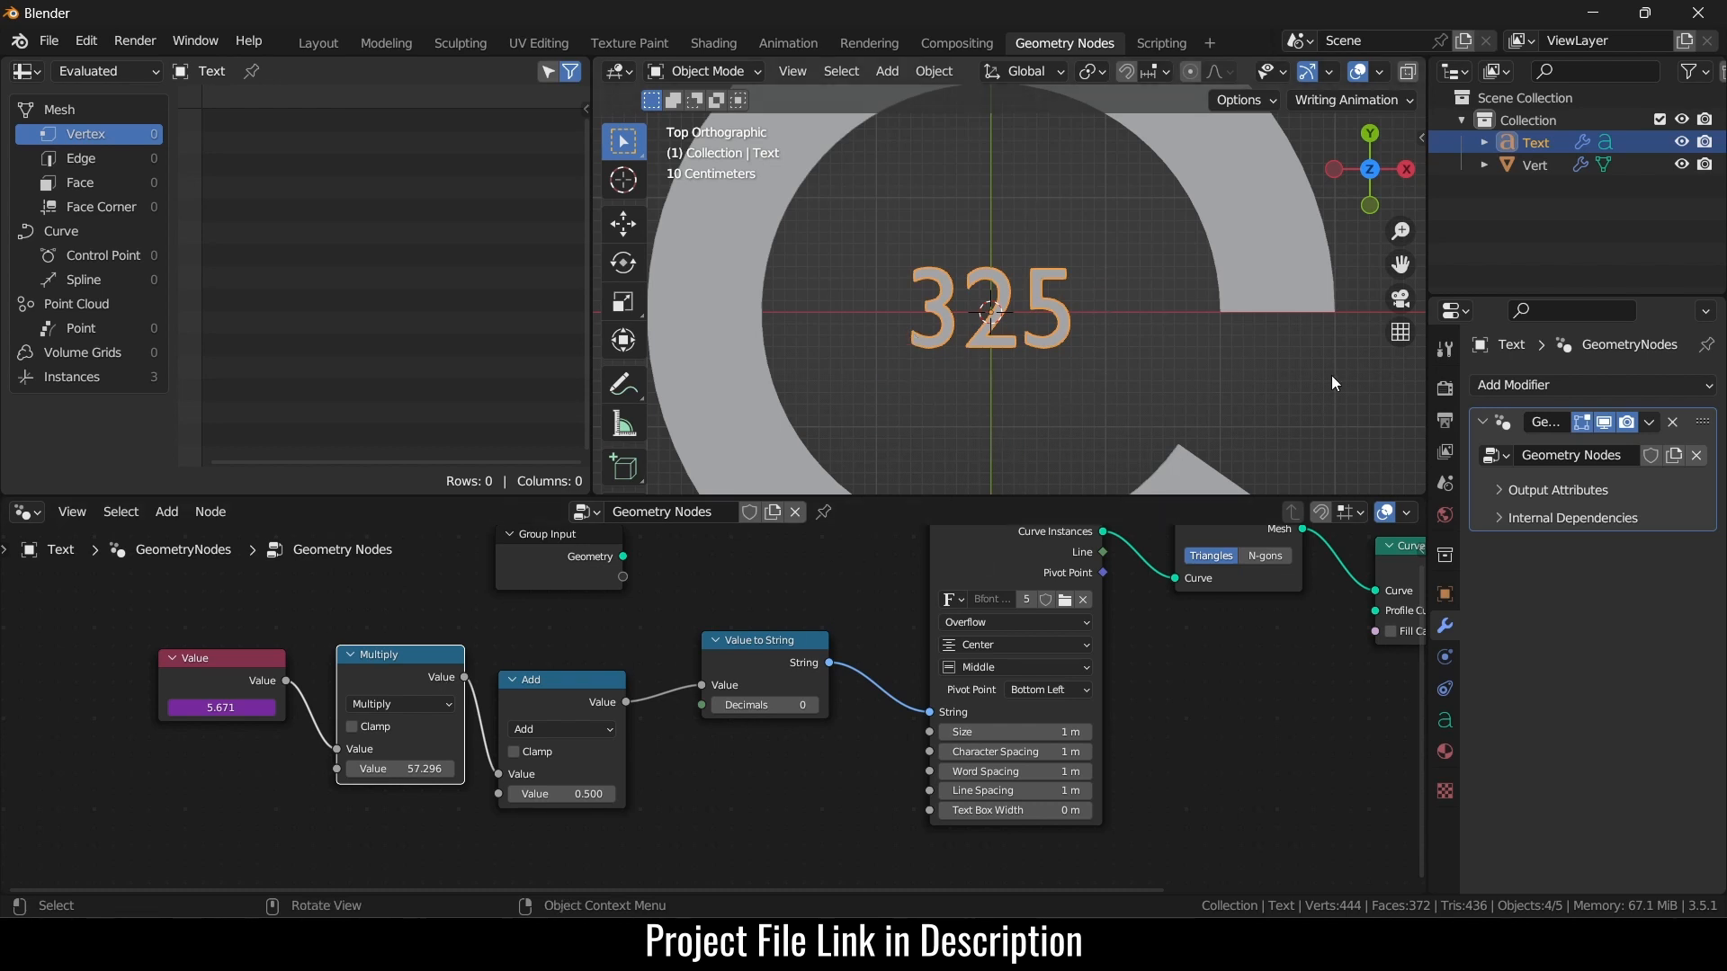
left_click(1281, 297)
mouse_move(1625, 455)
left_mouse_down()
mouse_move(1440, 455)
mouse_move(1632, 455)
left_mouse_up()
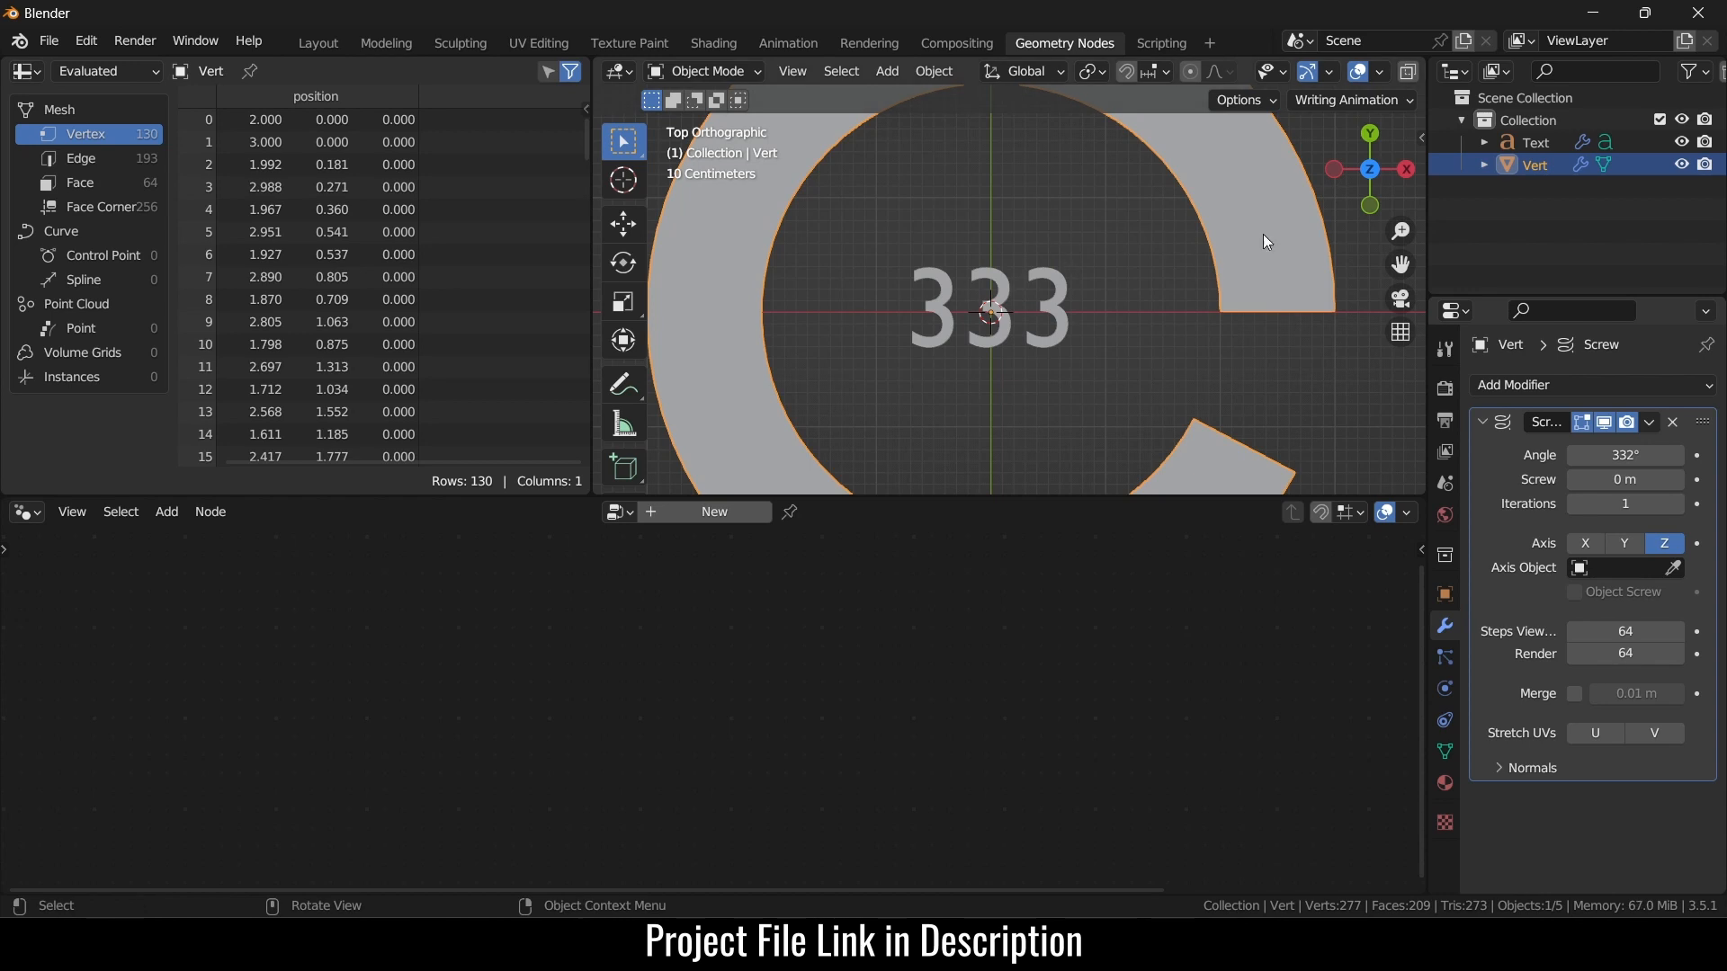
- Change the second Add node to Divide by 360, then nudge the divisor slightly lower
left_click(1052, 327)
double_click(553, 790)
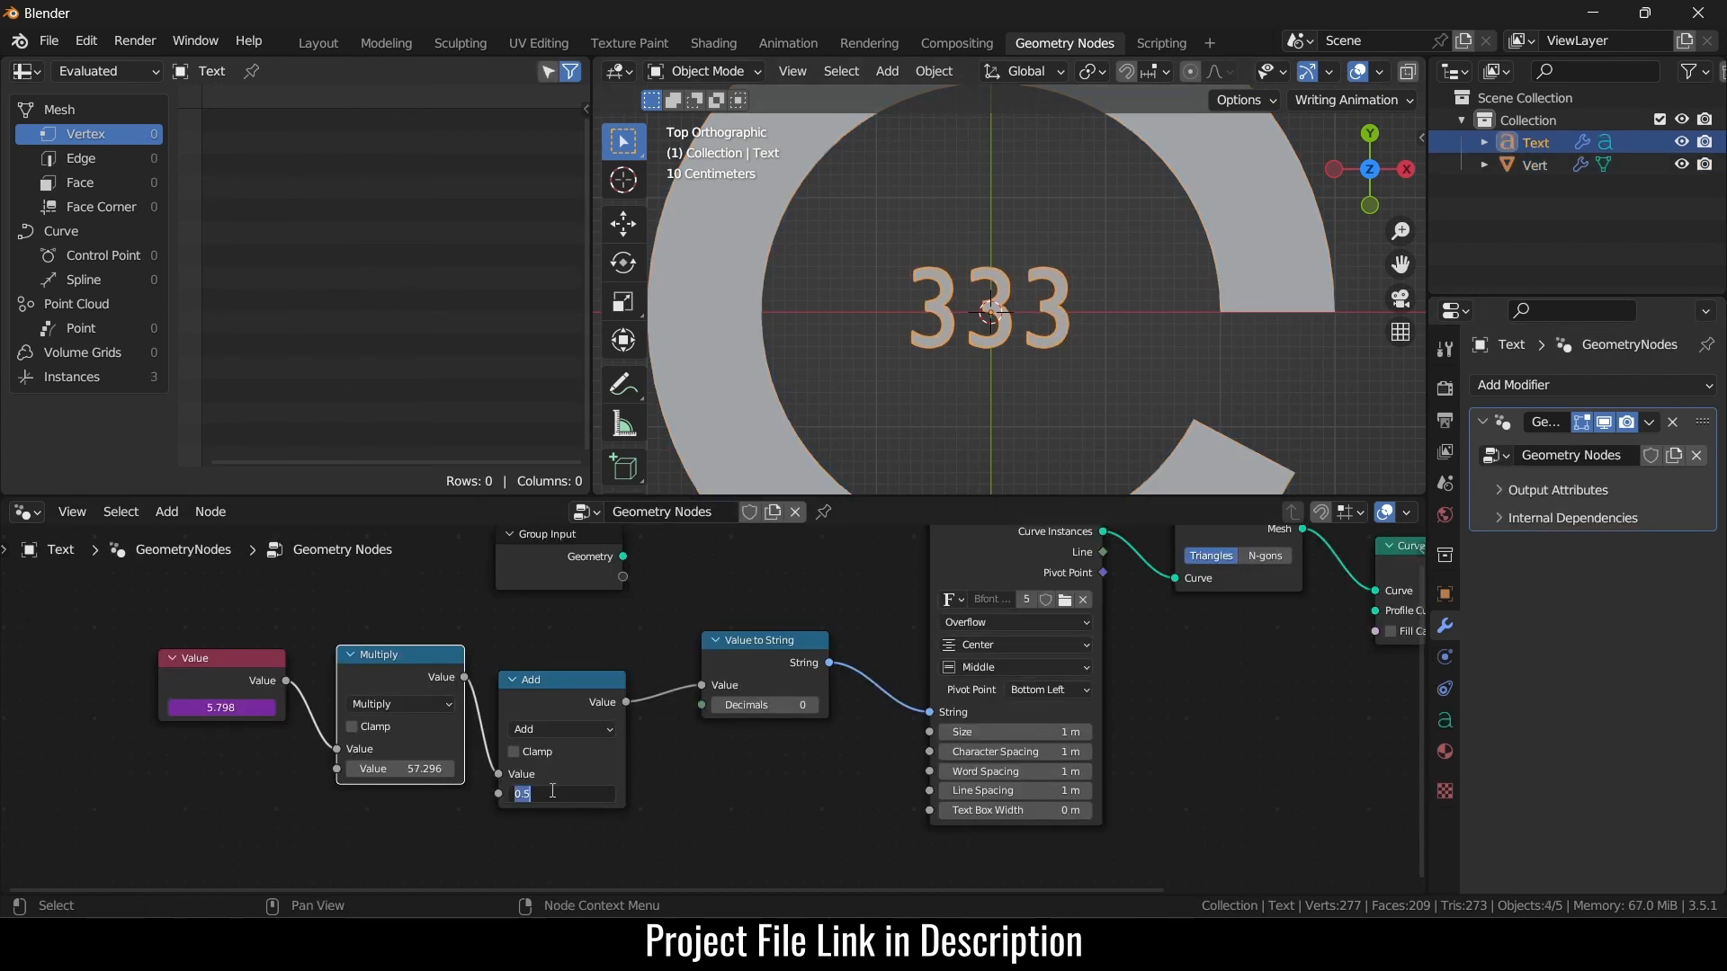
left_click(589, 730)
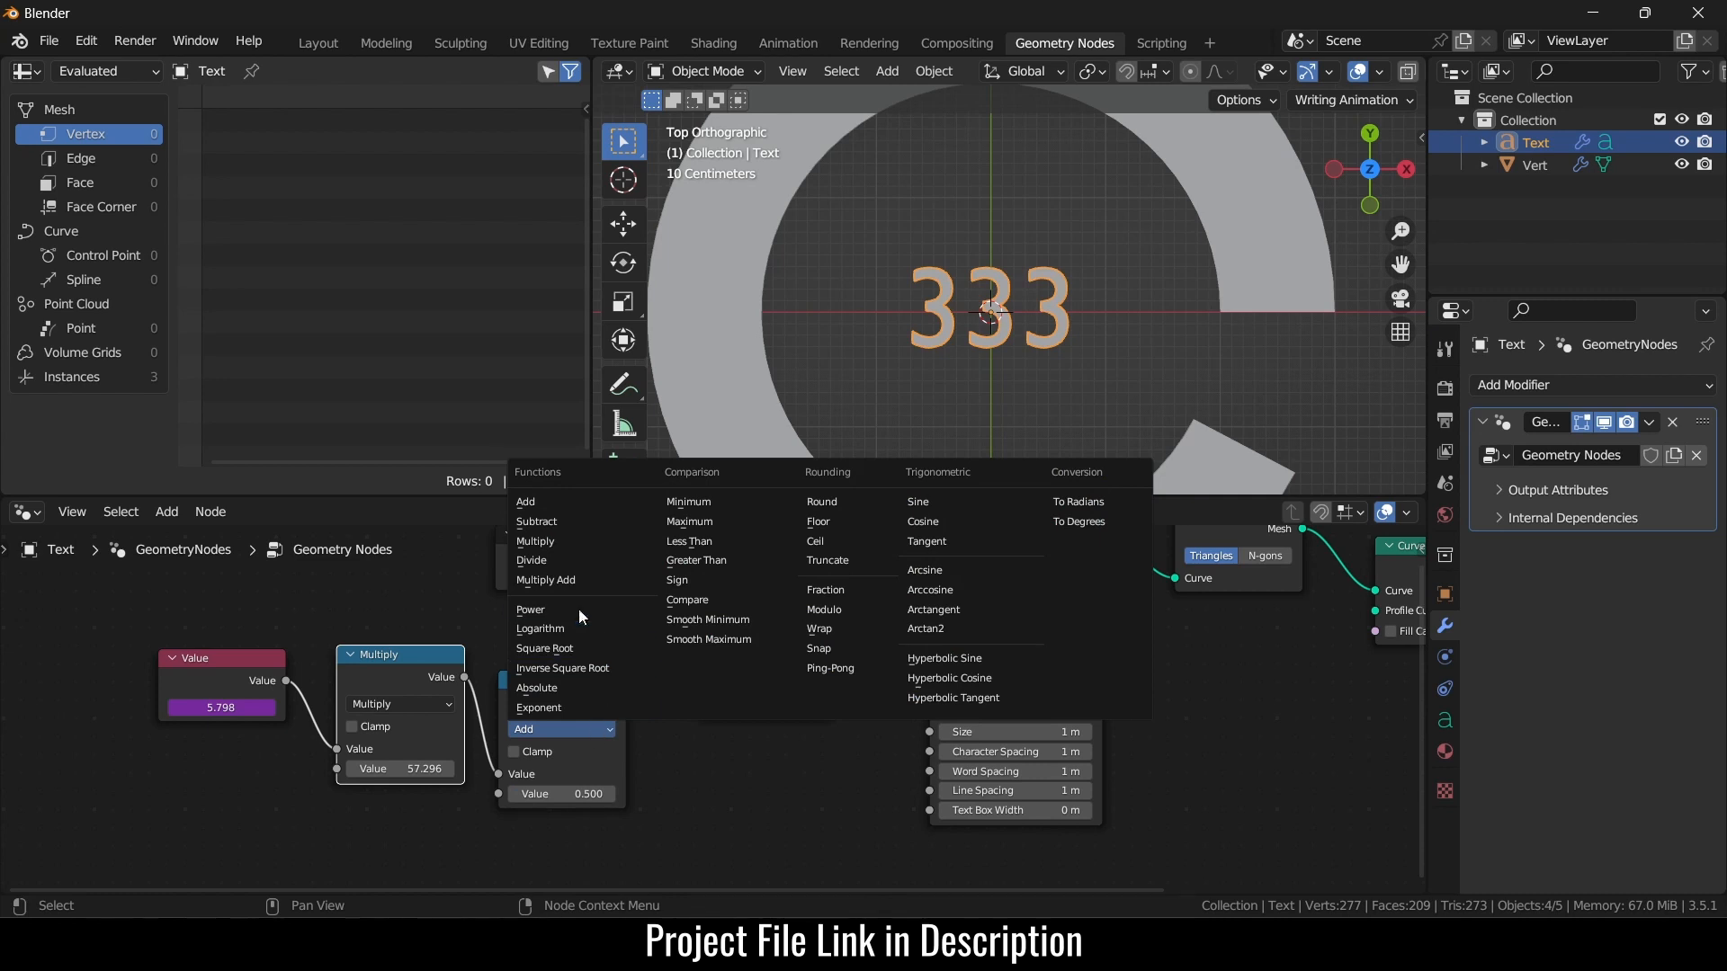
left_click(570, 559)
left_click(576, 795)
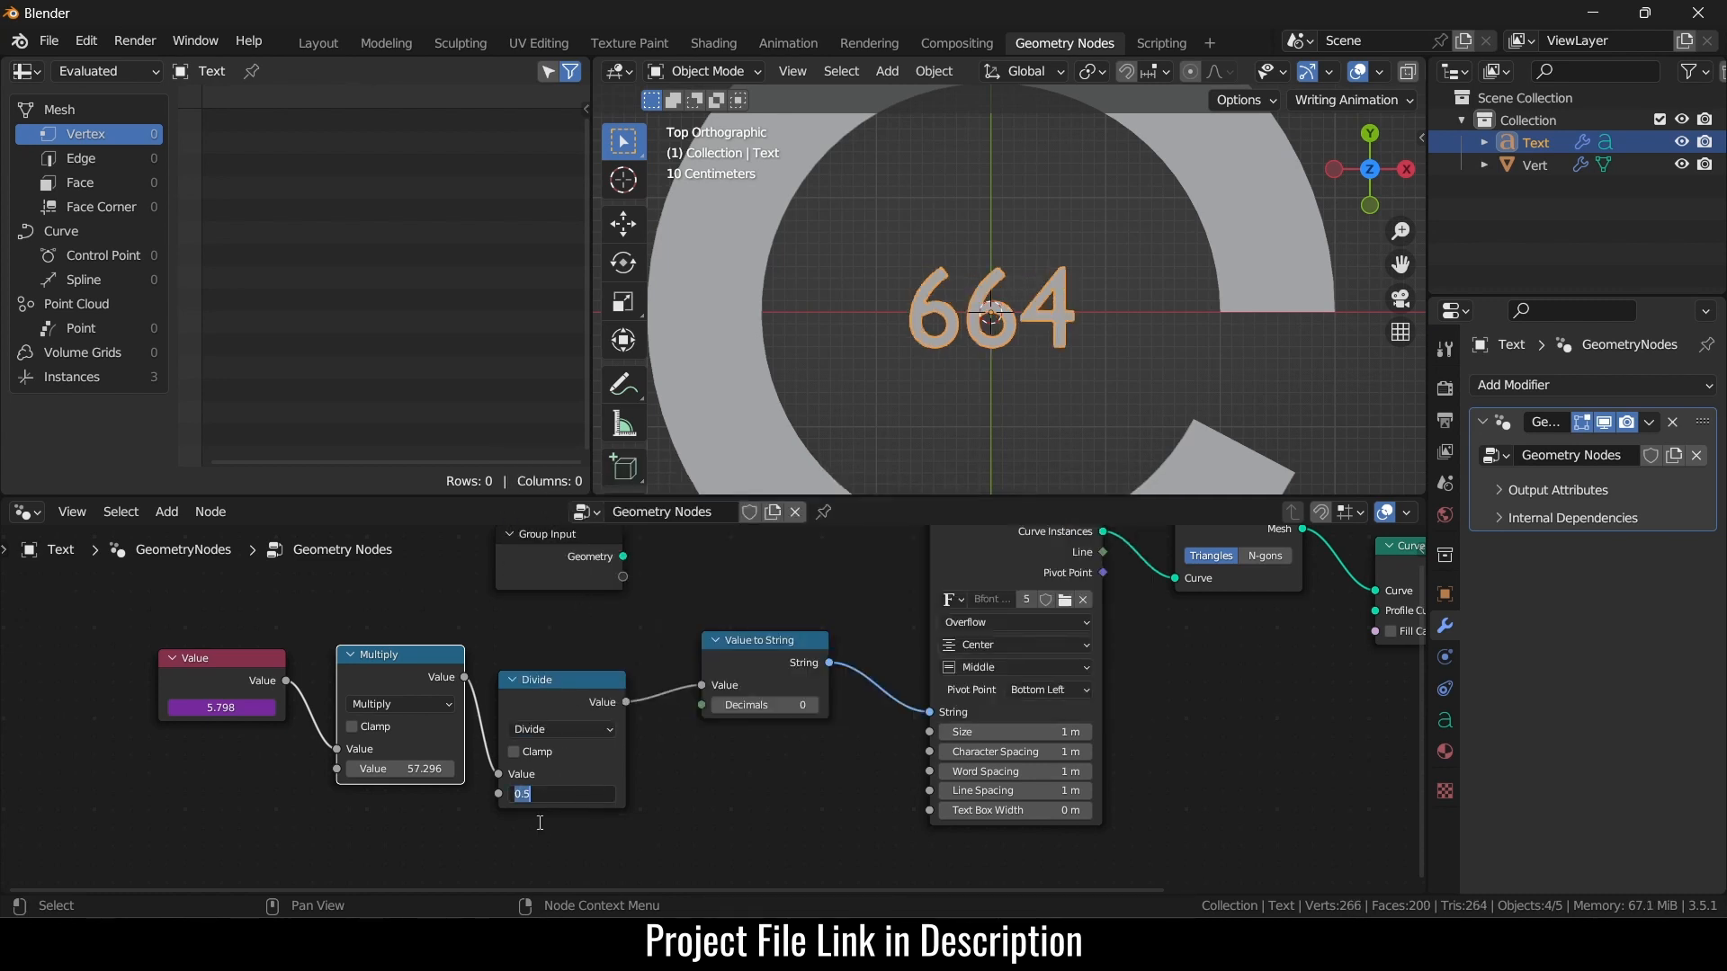
type("360")
key("Return")
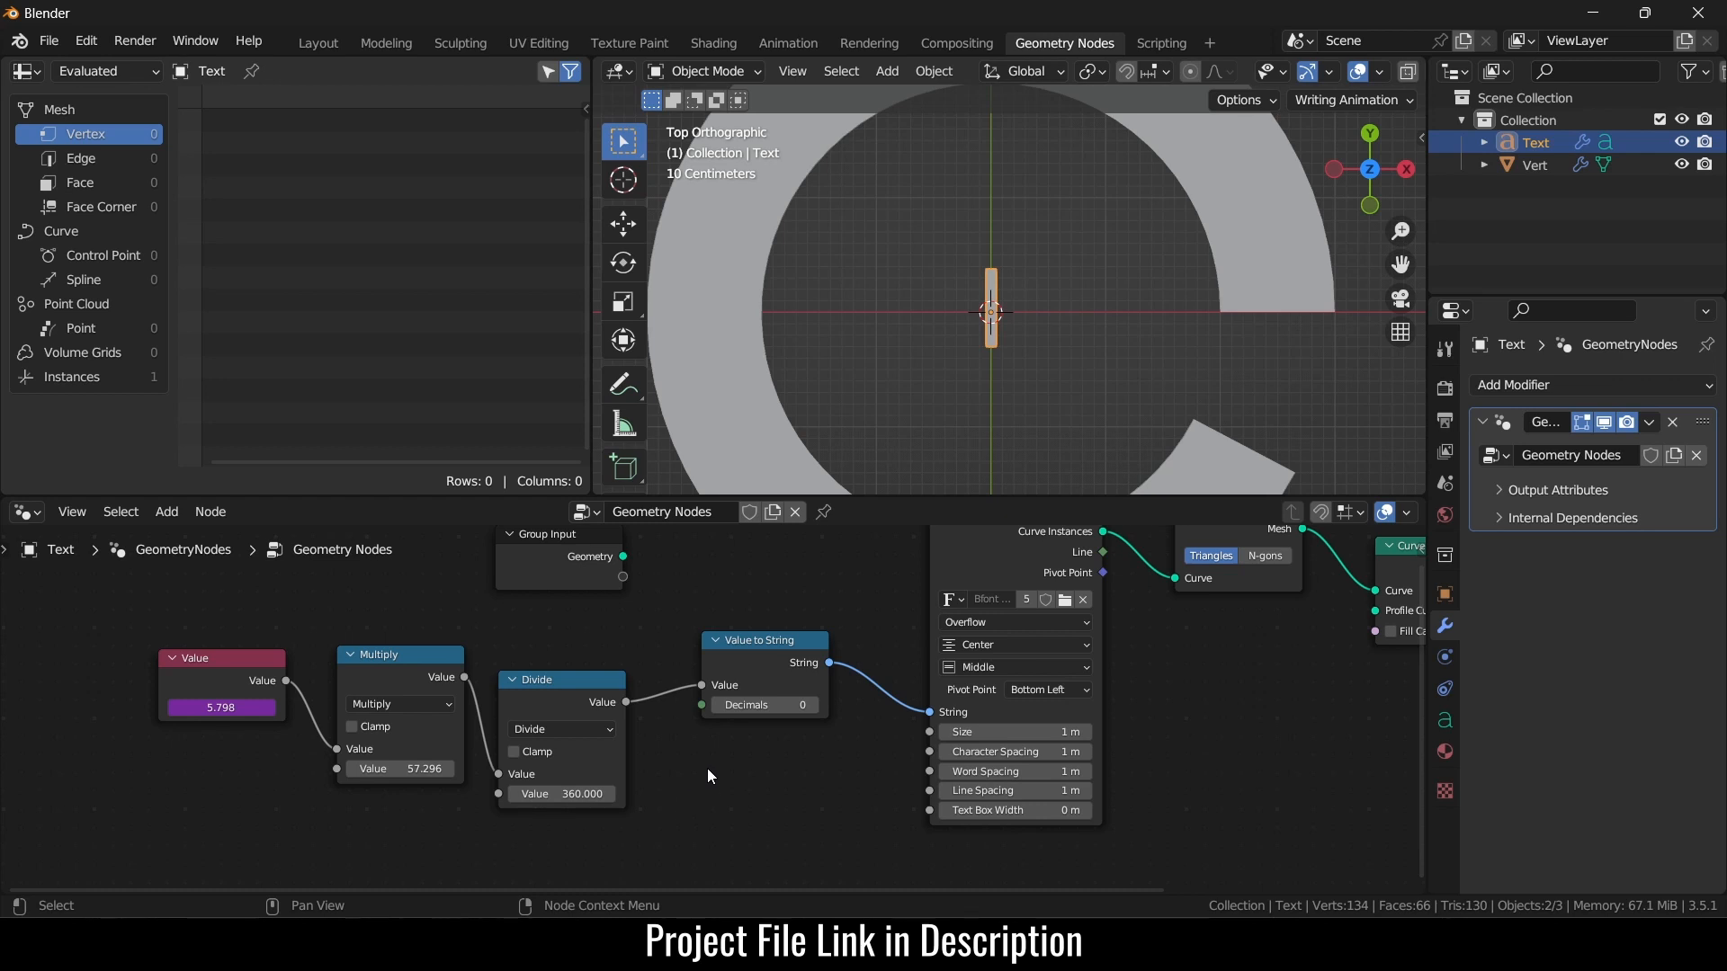
left_click_drag(584, 793, 556, 793)
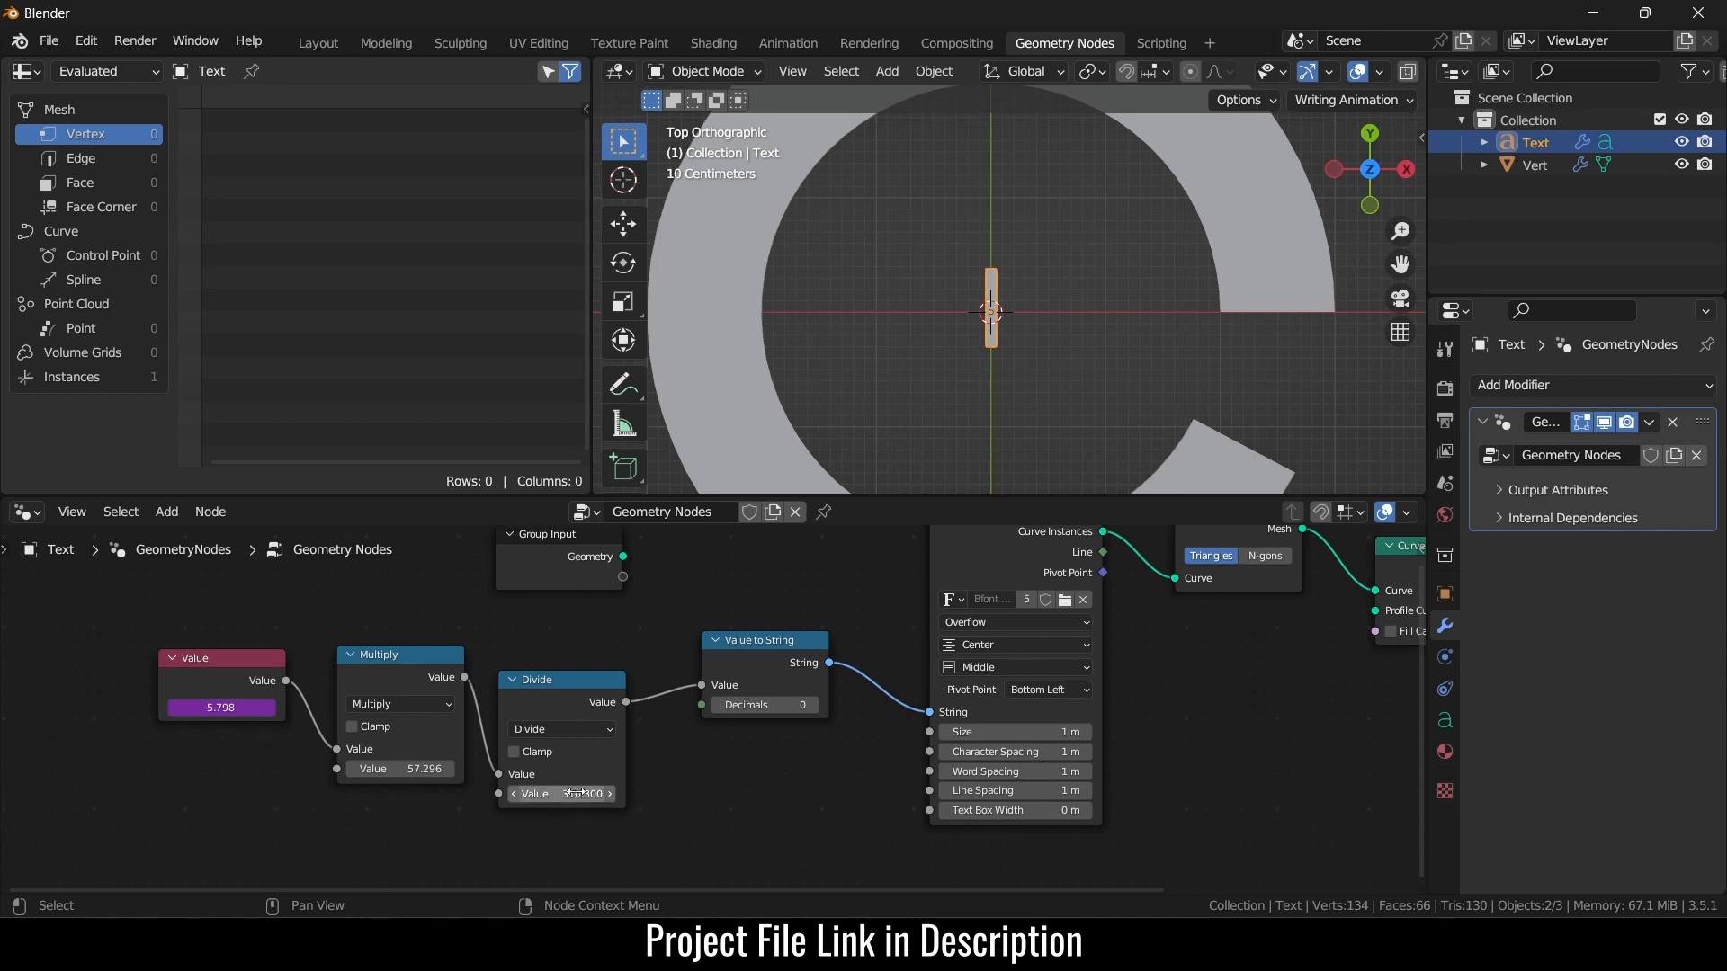
- Switch that node to Multiply by 0.003 and reselect the Vert ring
left_click(592, 737)
left_click(565, 558)
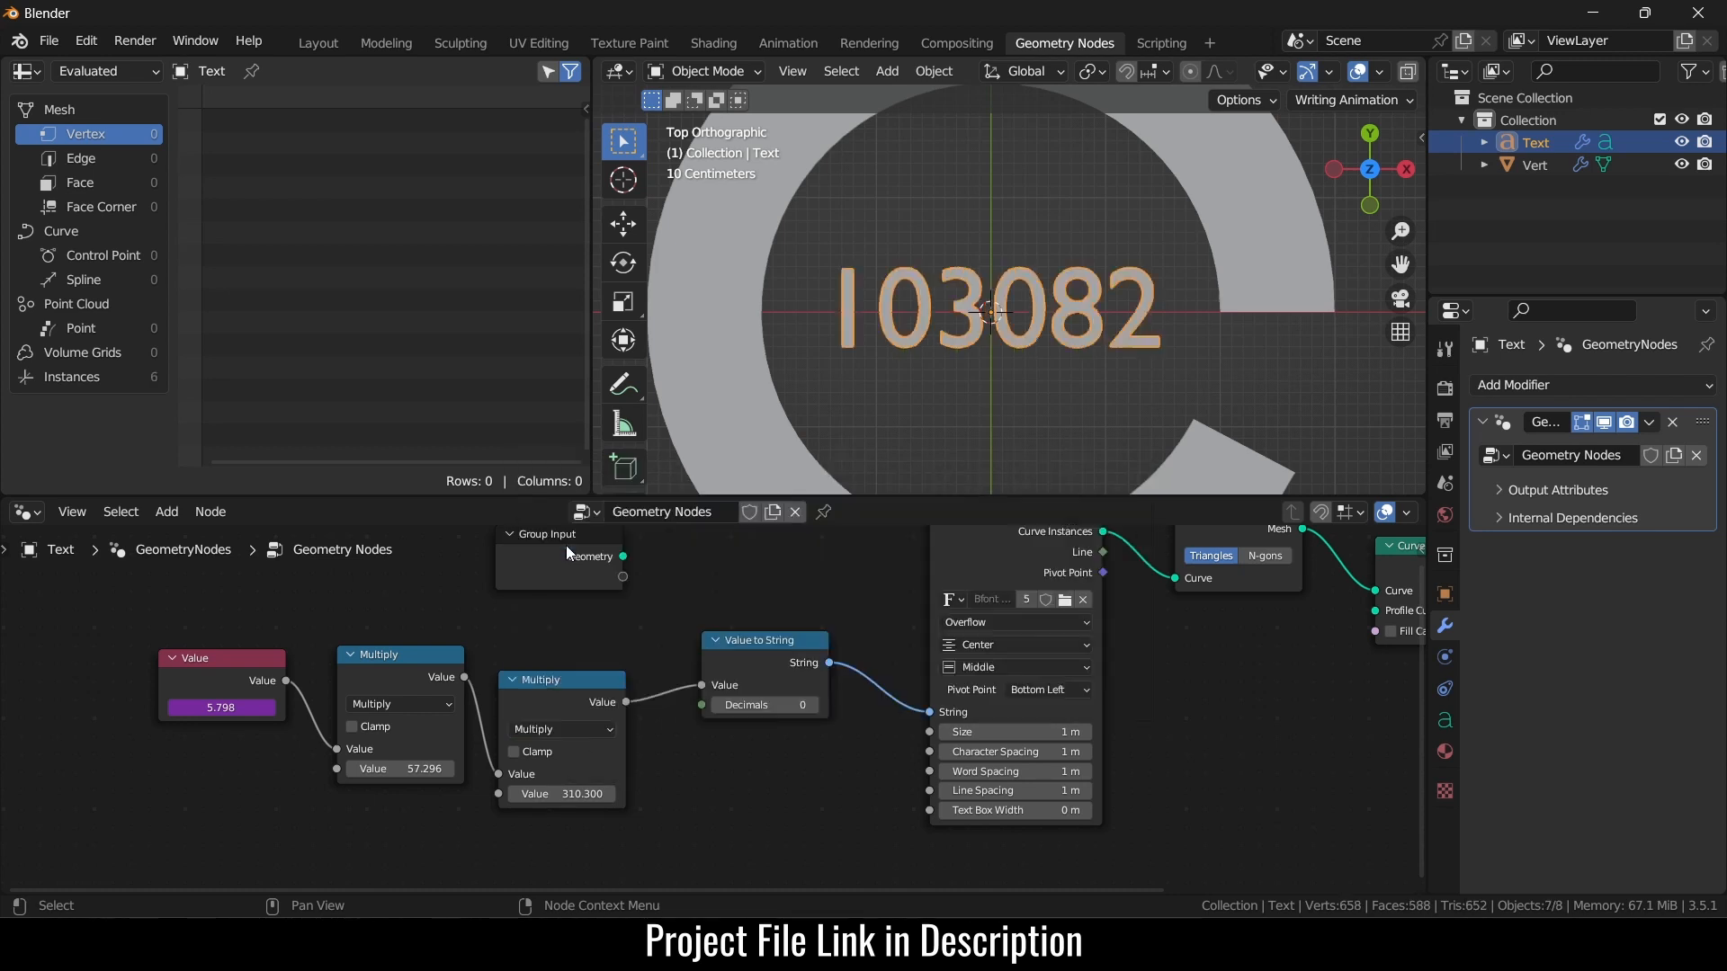
left_click(561, 794)
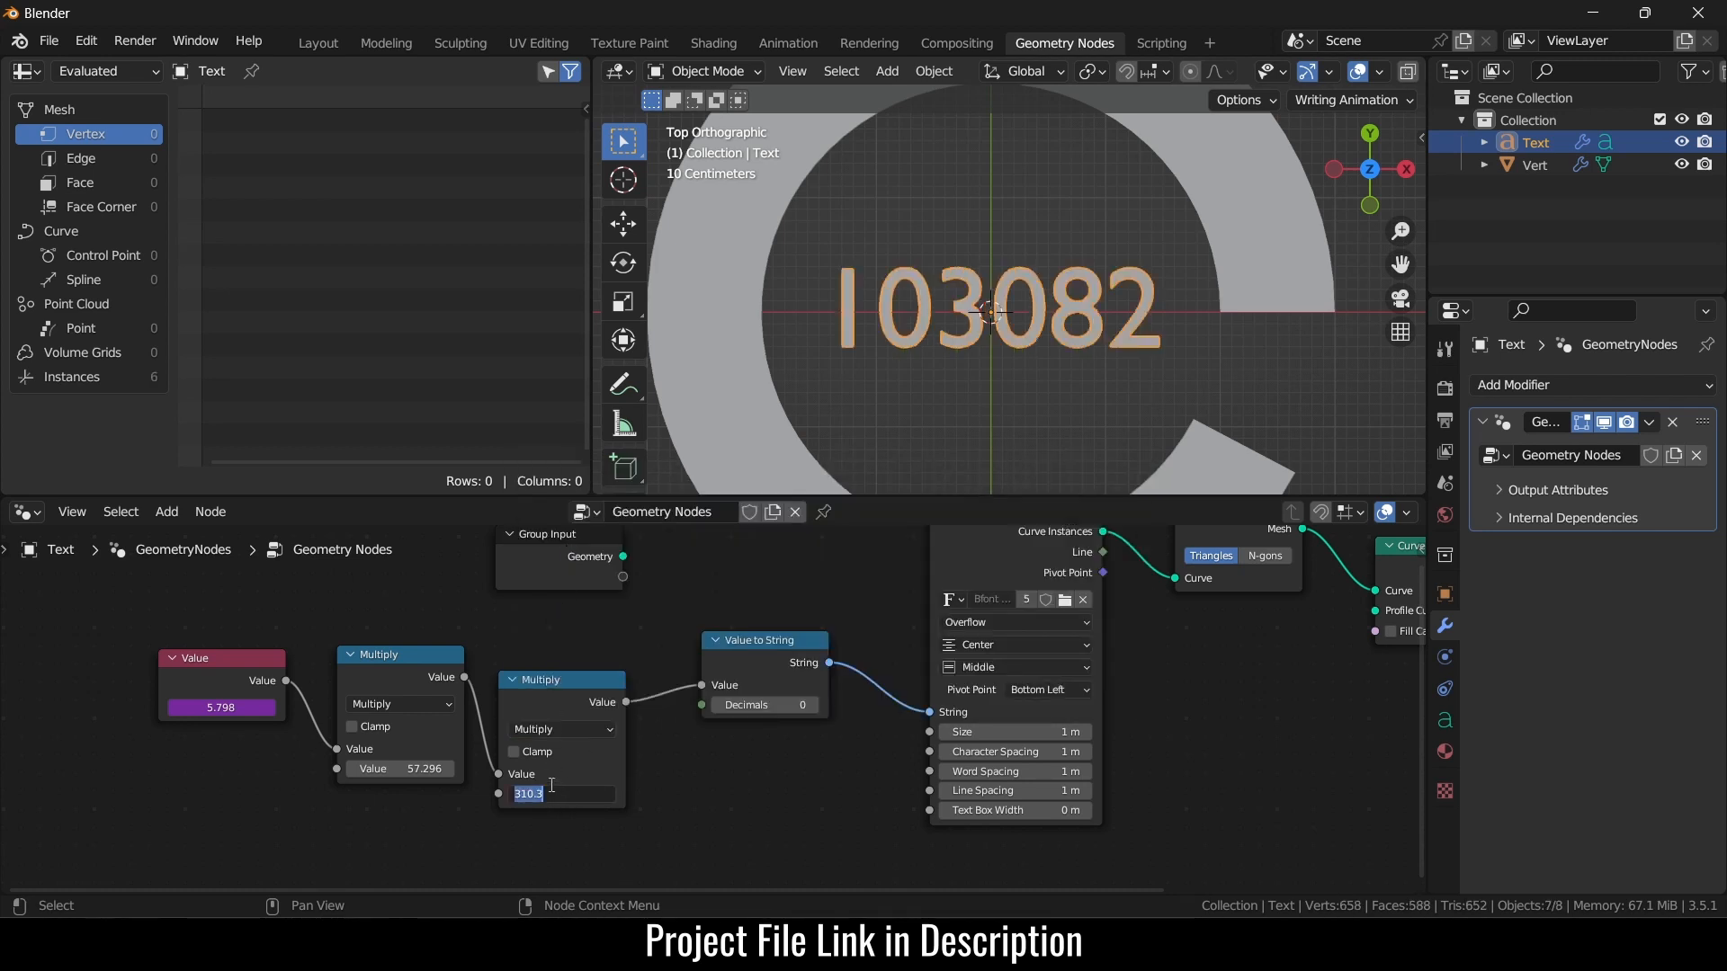
type("0.003")
key("Return")
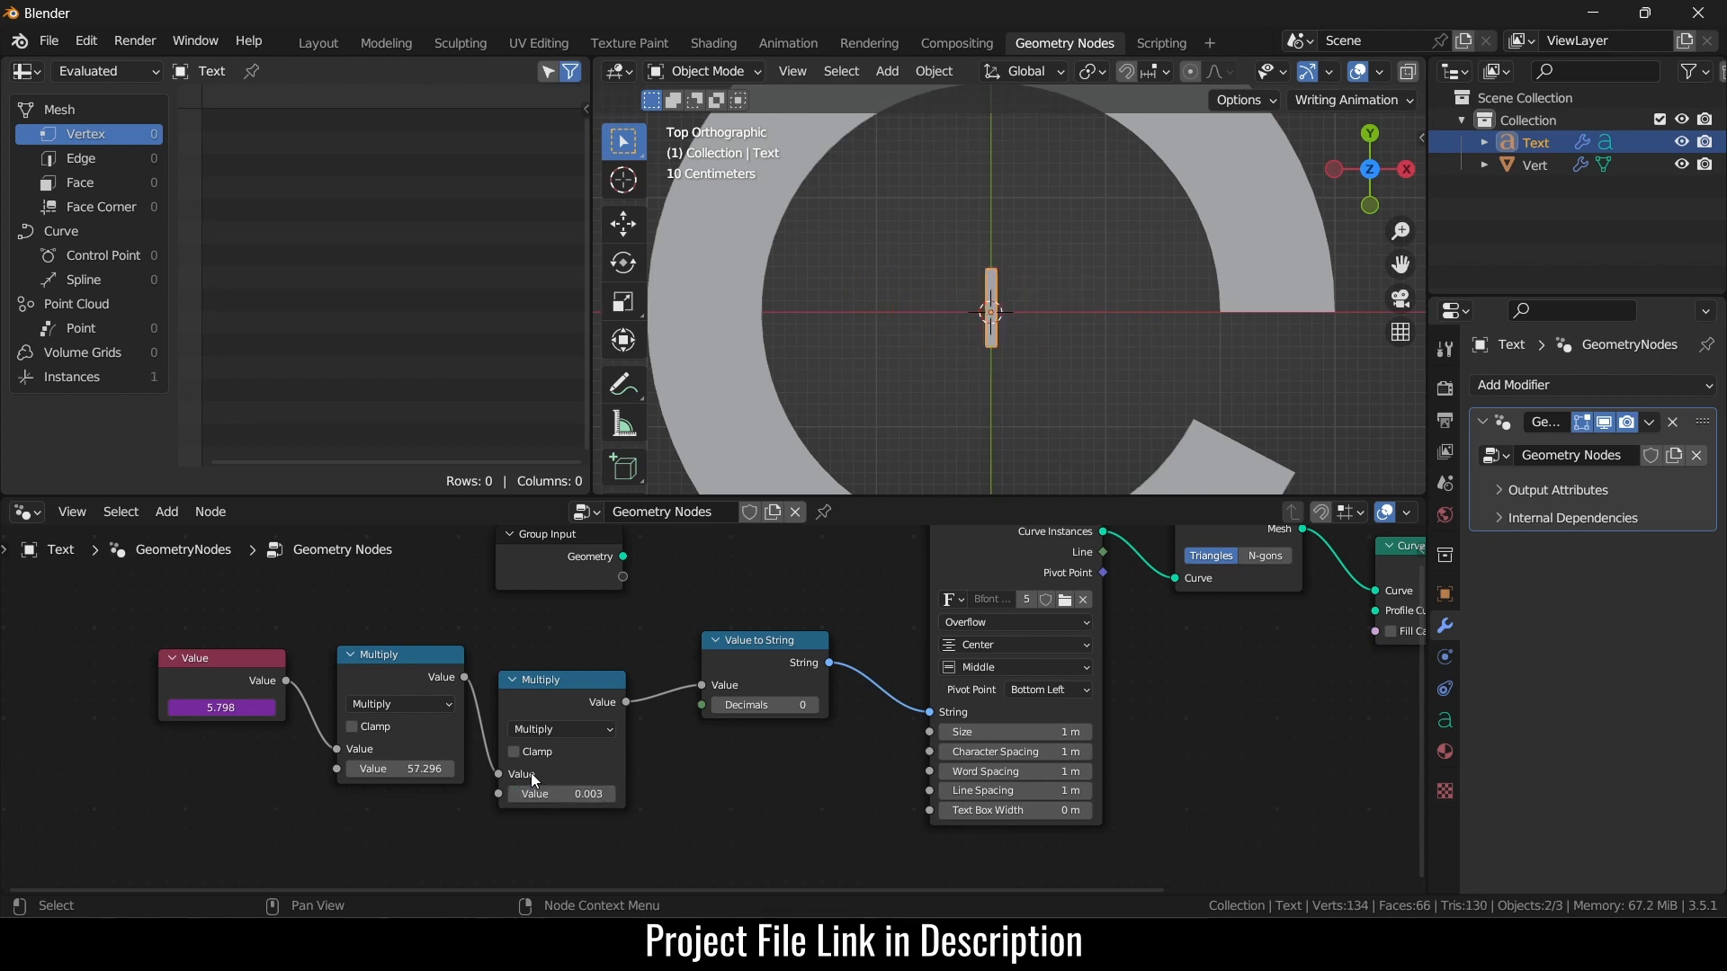
left_click(1233, 456)
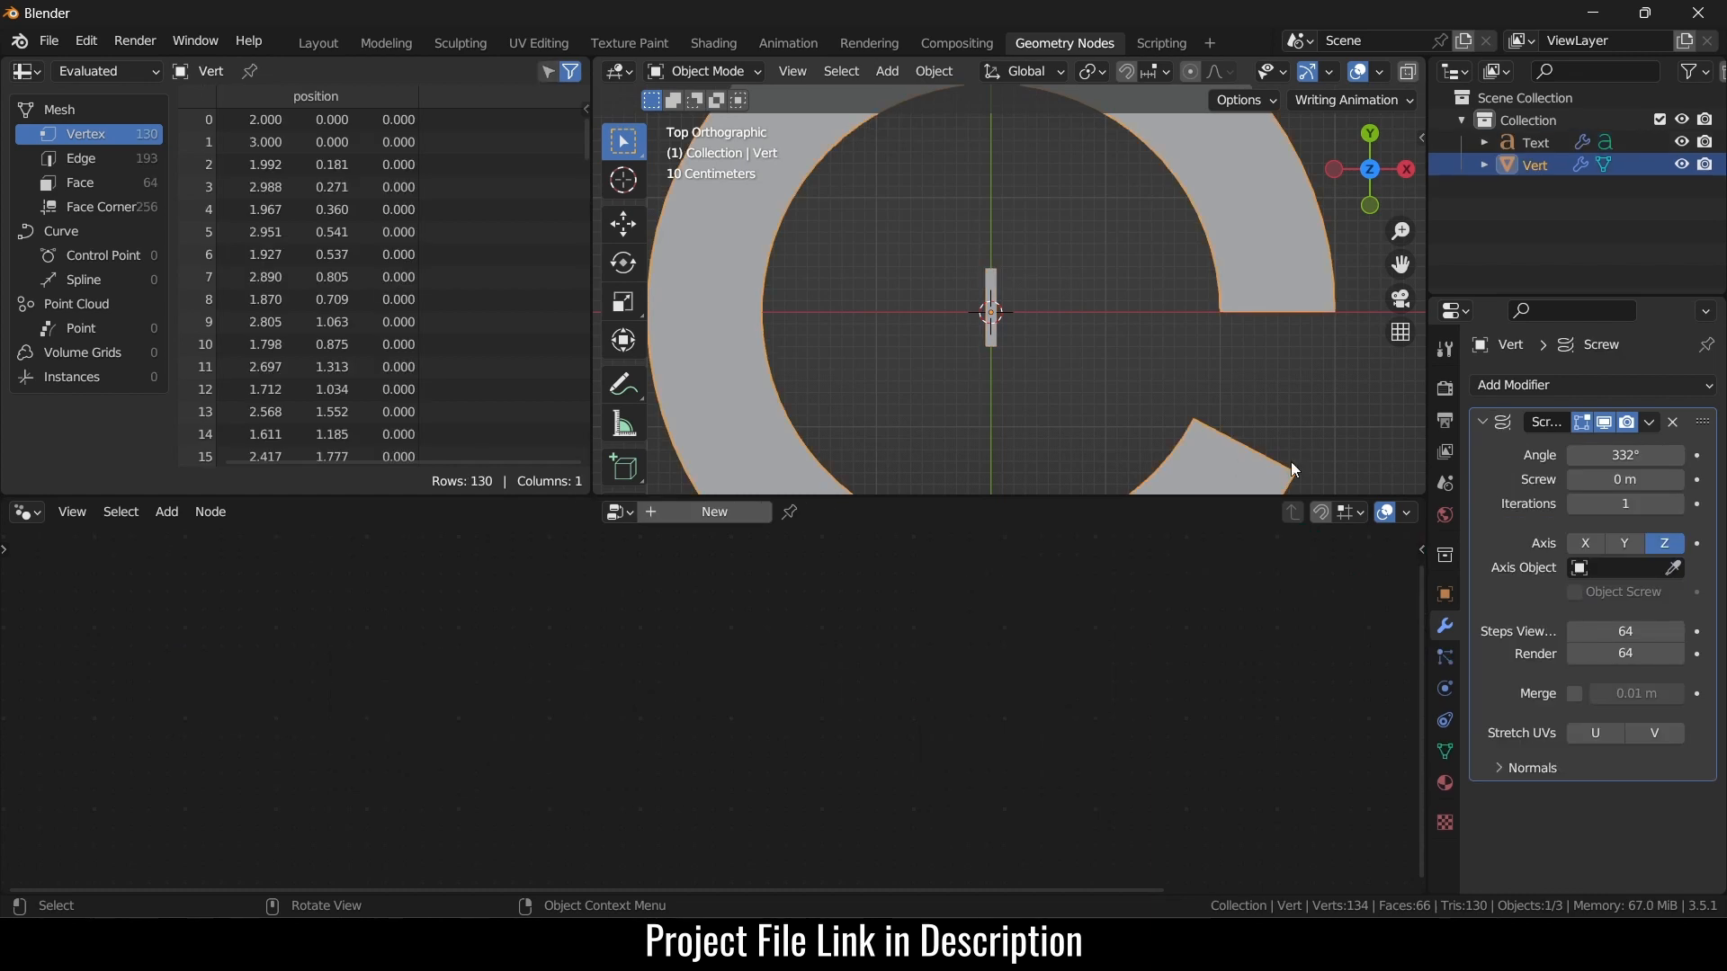
- Increase the Screw angle, then duplicate the Multiply node onto the link before Value to String
mouse_move(1628, 455)
left_mouse_down()
mouse_move(1529, 455)
mouse_move(1606, 455)
left_mouse_up()
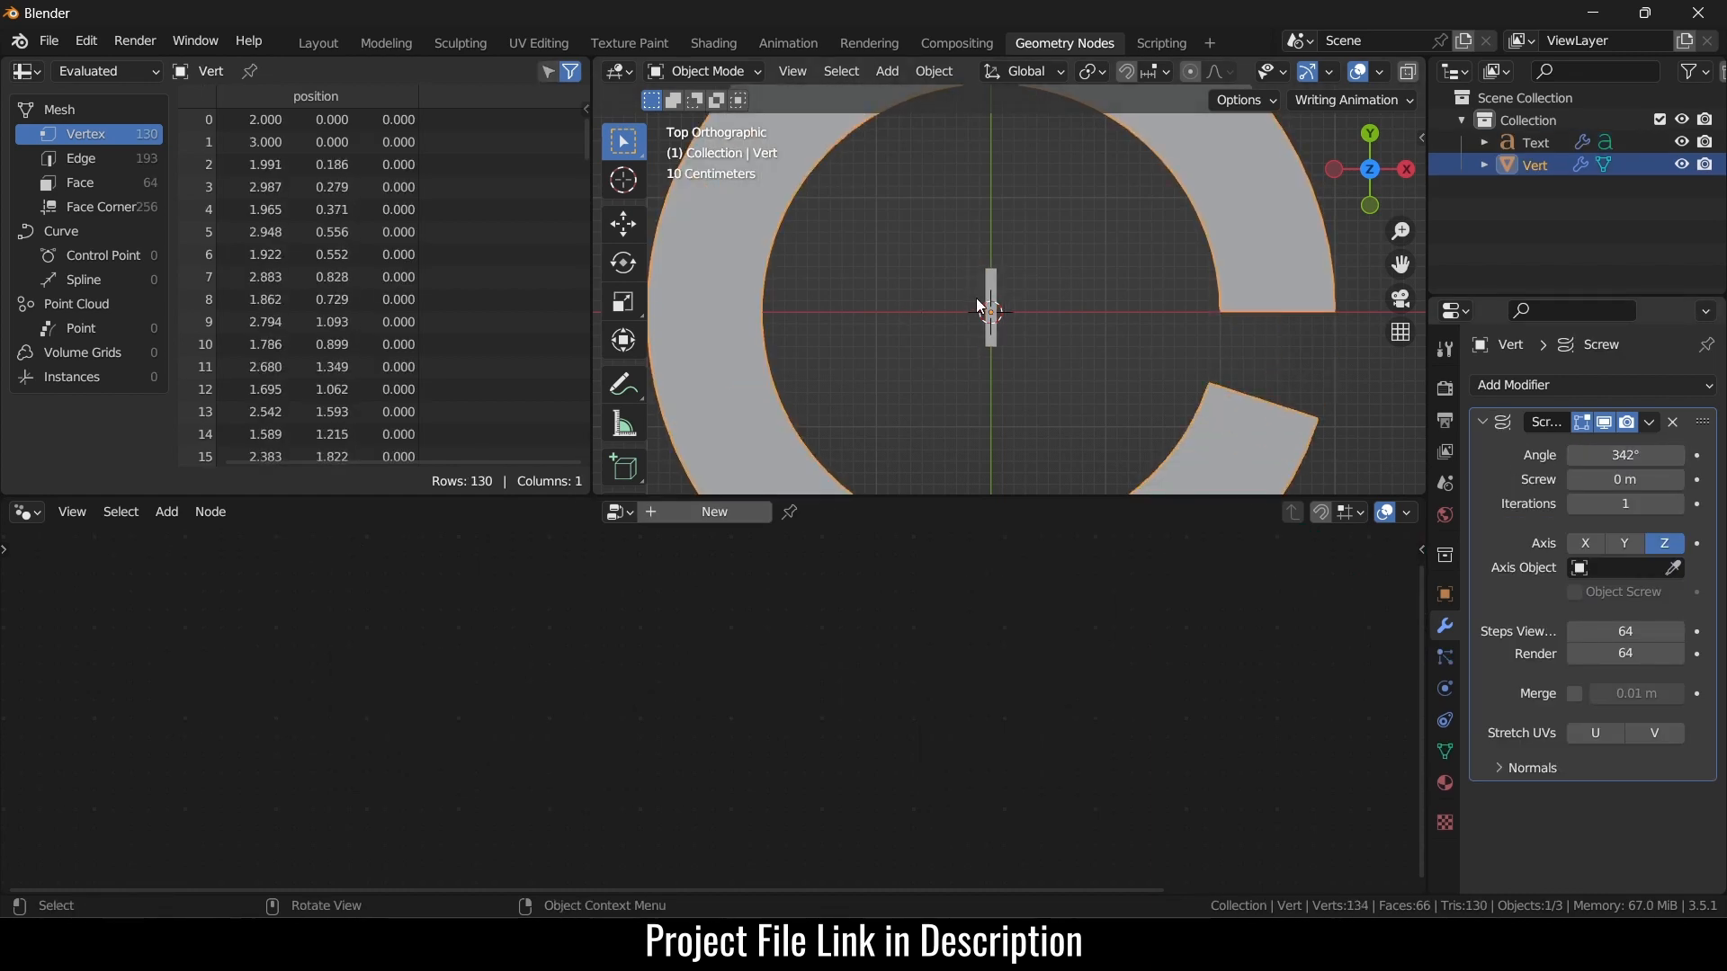
left_click(992, 291)
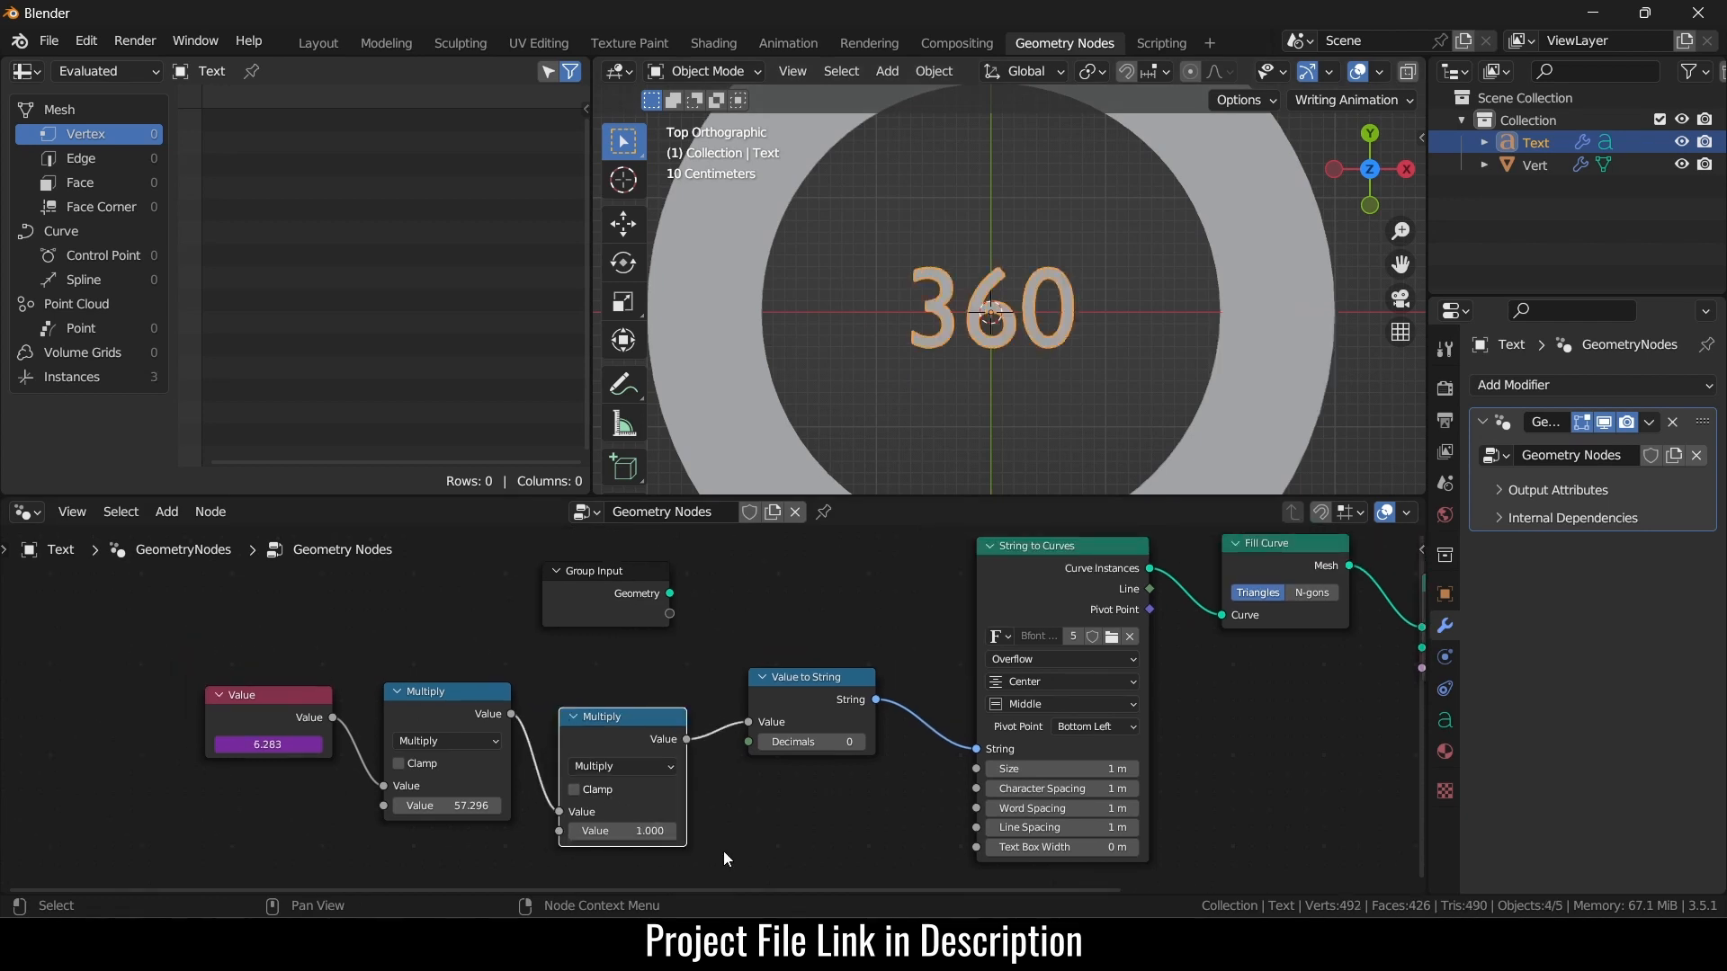
left_click_drag(217, 627, 483, 689)
left_click(591, 728)
left_click_drag(263, 663, 450, 813)
left_click(464, 802)
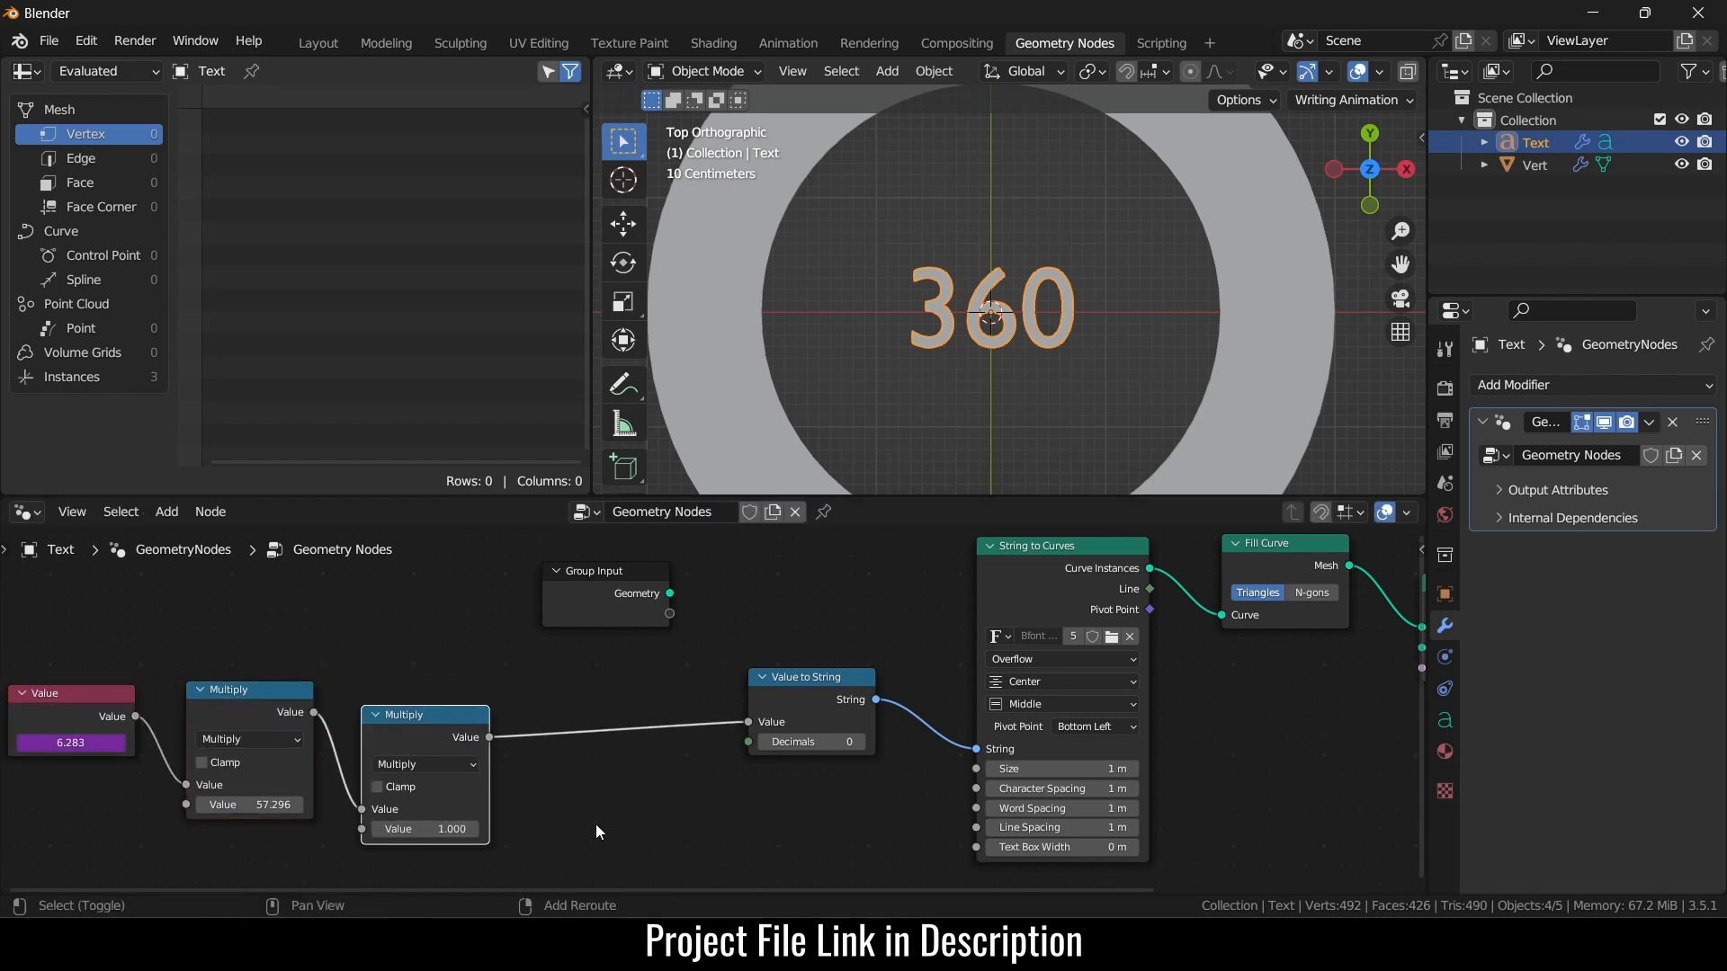
key("shift+d")
left_click(797, 806)
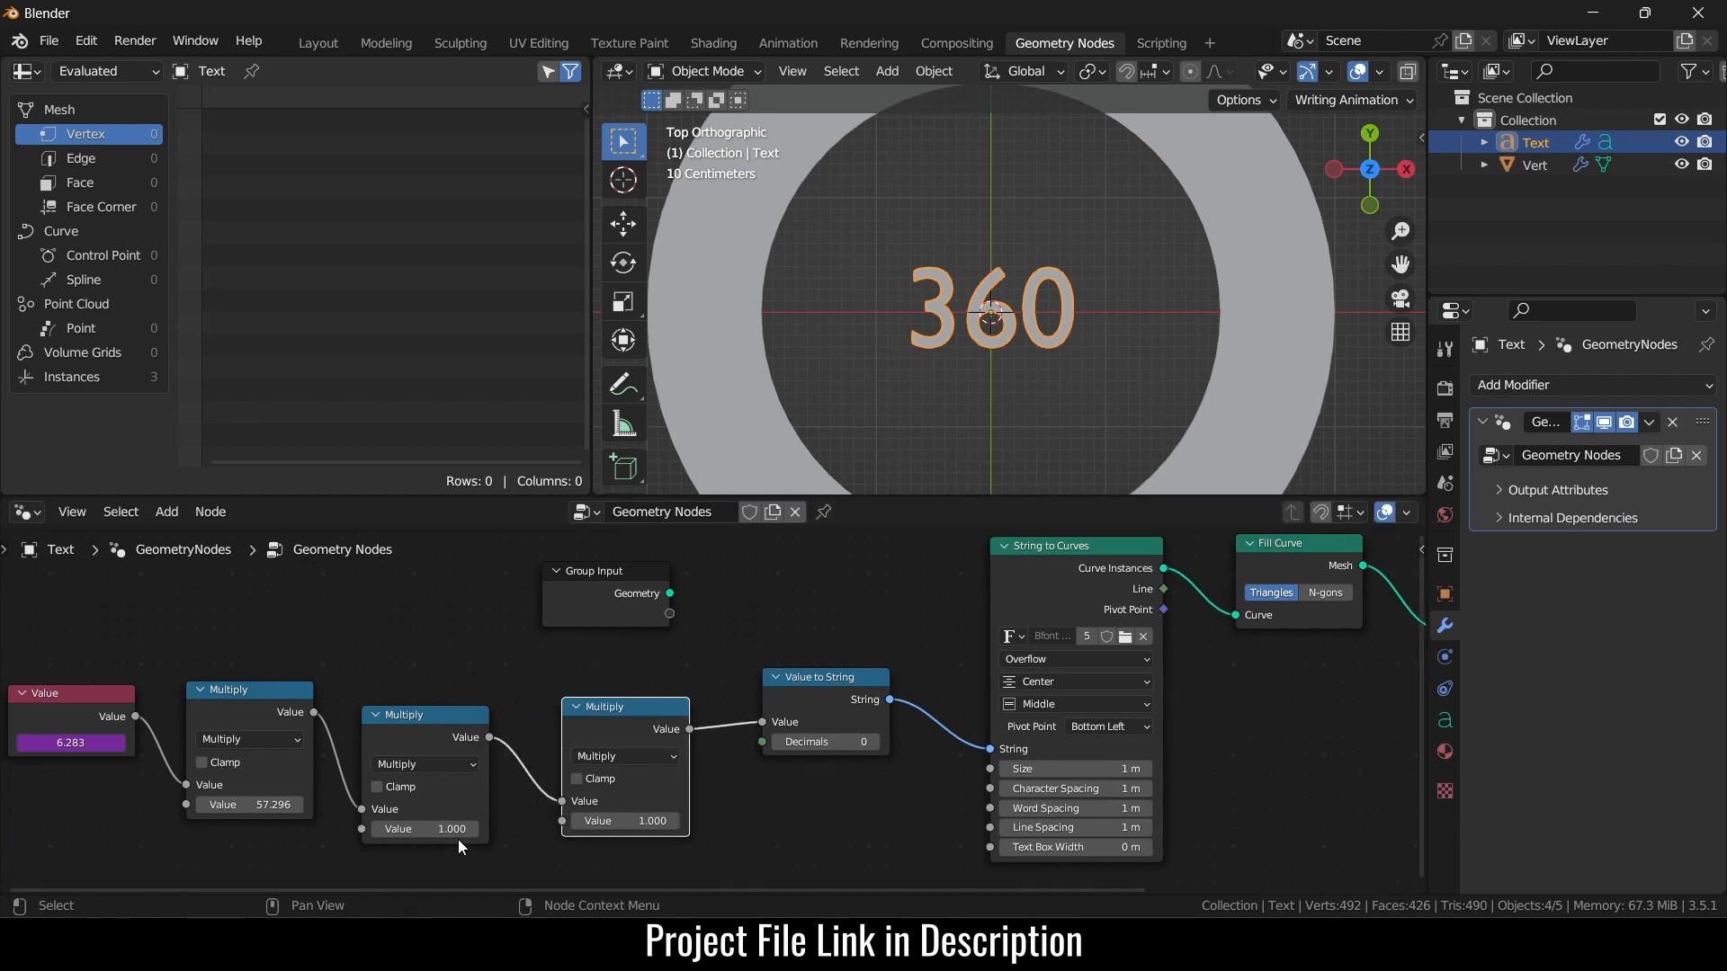
- Set the middle math node to Divide by 360 and the last to Multiply by 100
left_click(451, 764)
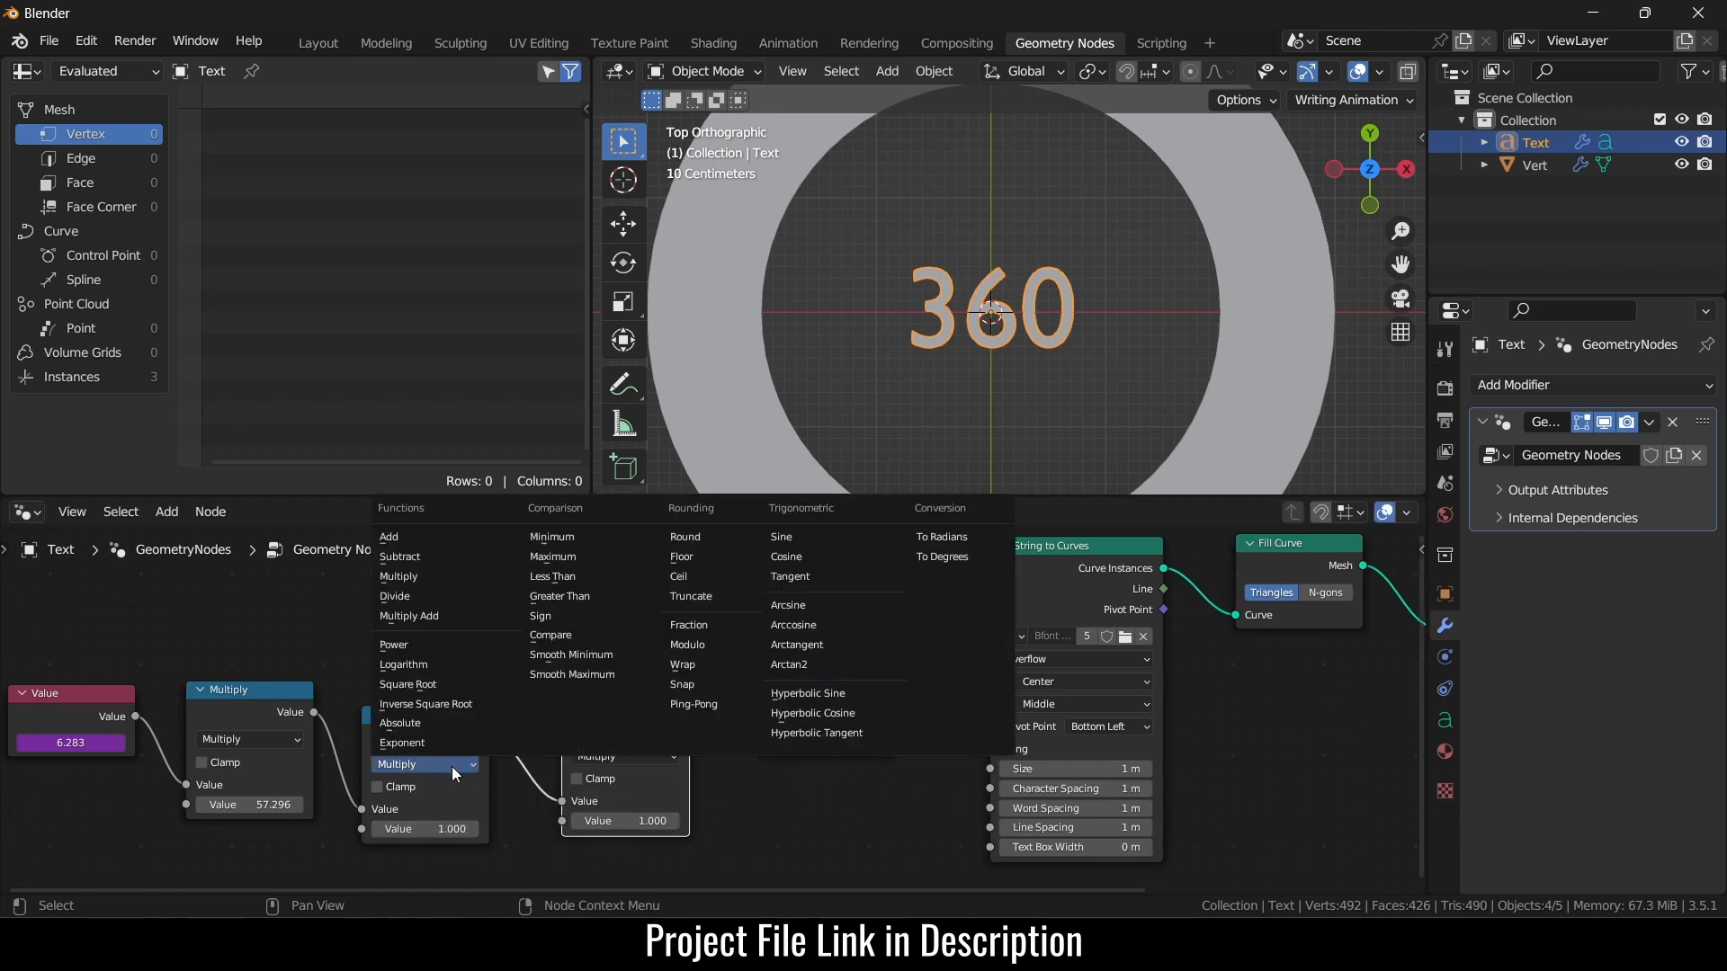
left_click(439, 594)
double_click(452, 829)
type("360")
key("Return")
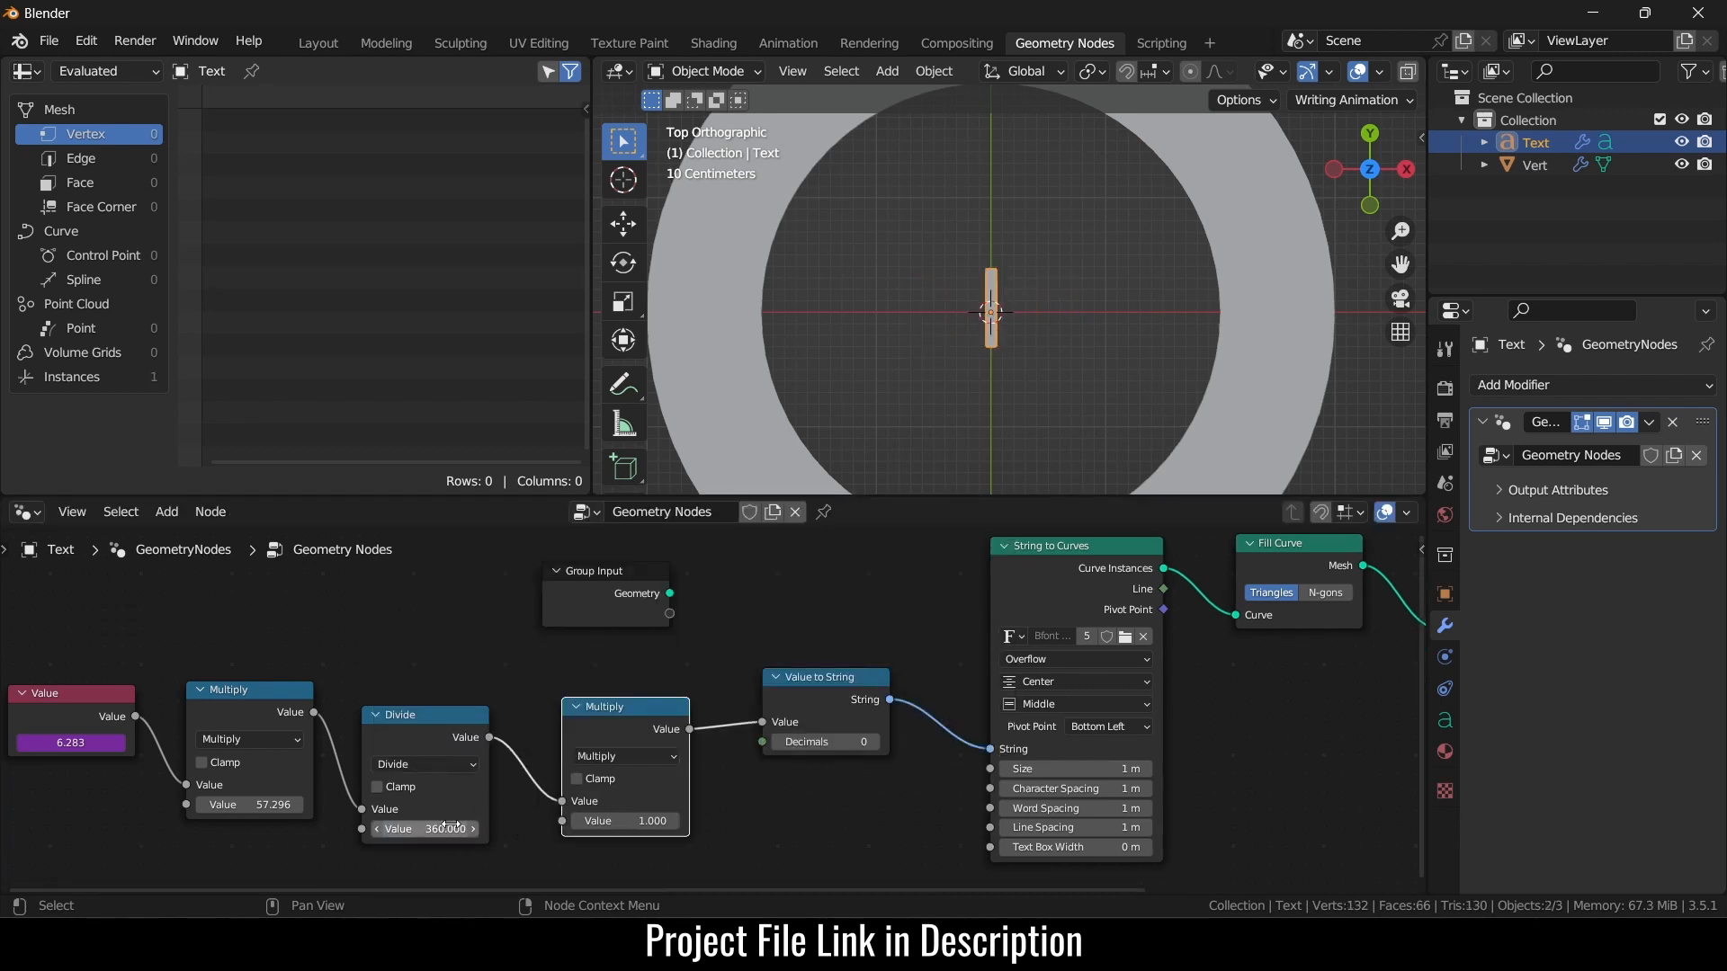
double_click(604, 821)
type("100")
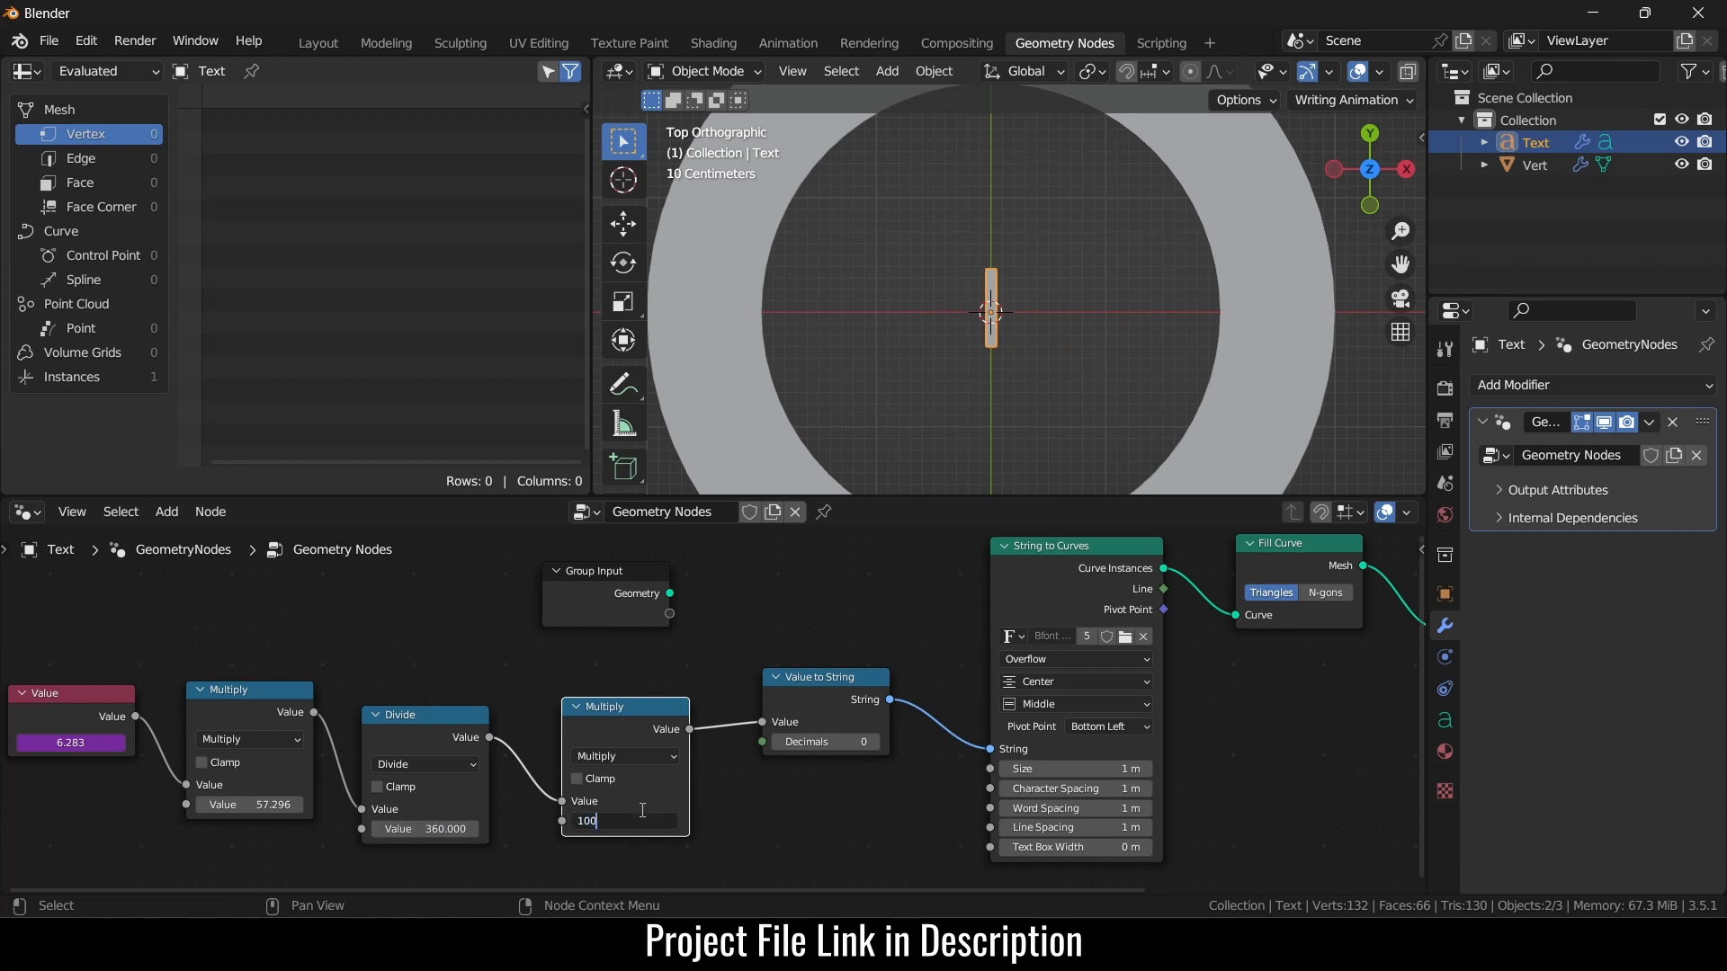
key("Return")
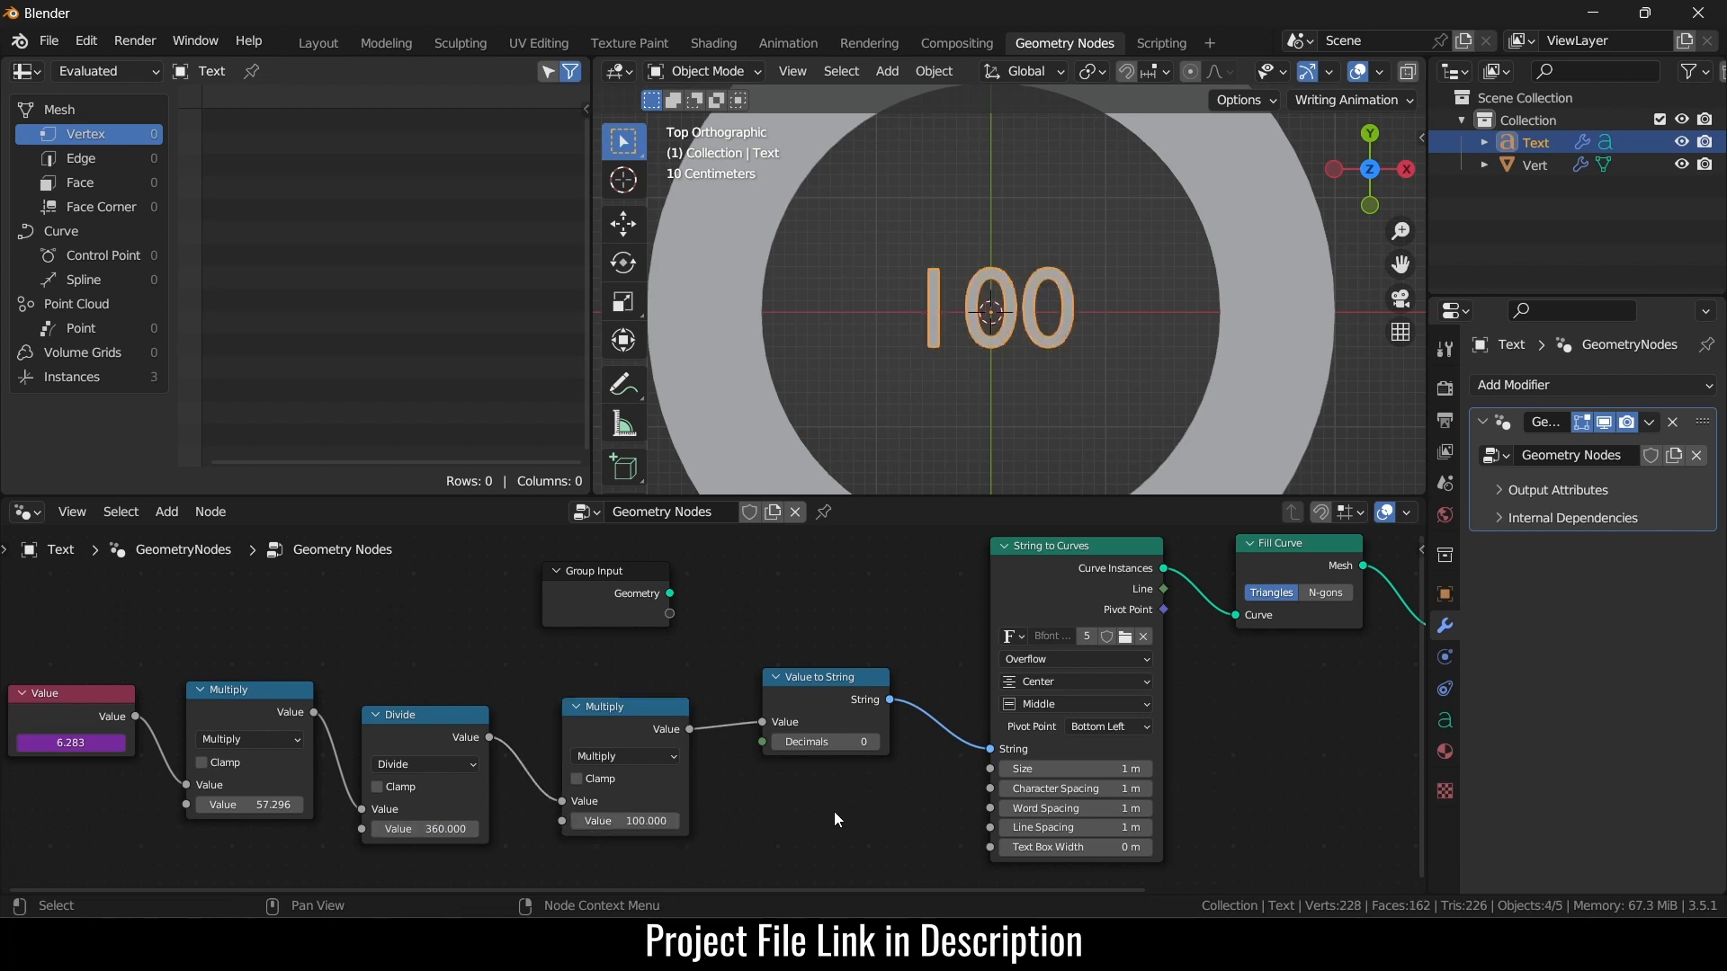
middle_click_drag(759, 812, 855, 812)
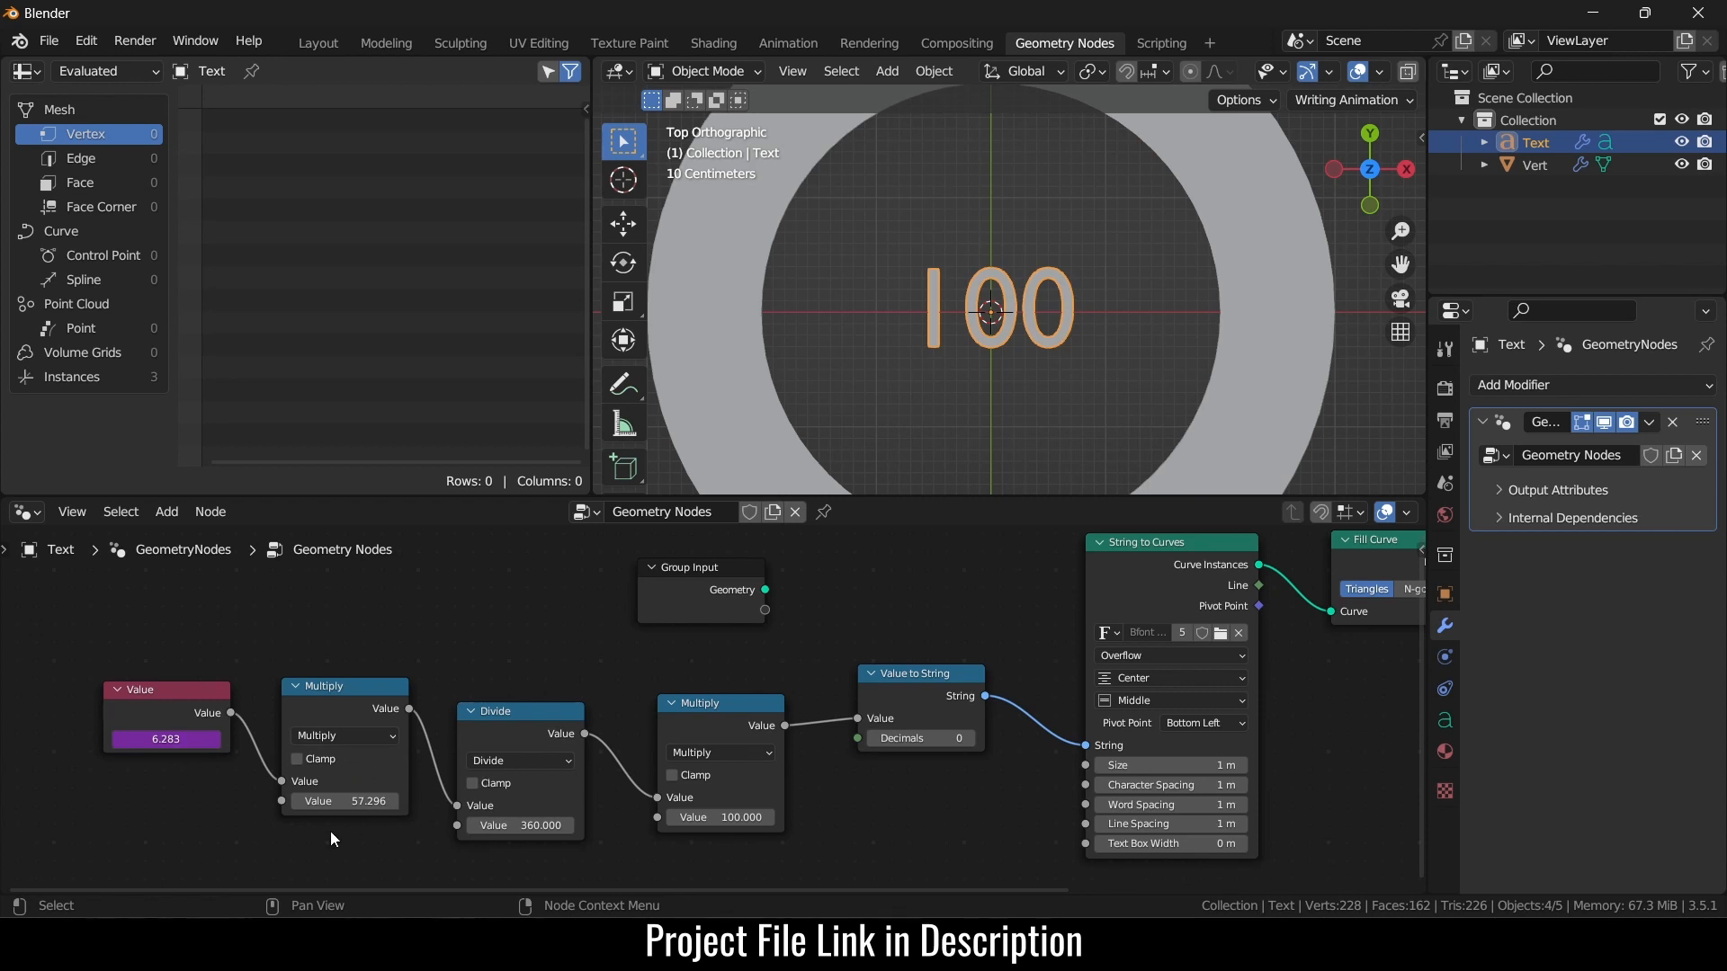
- Search the Start menu for 'one' and launch OneNote 2016
key("super")
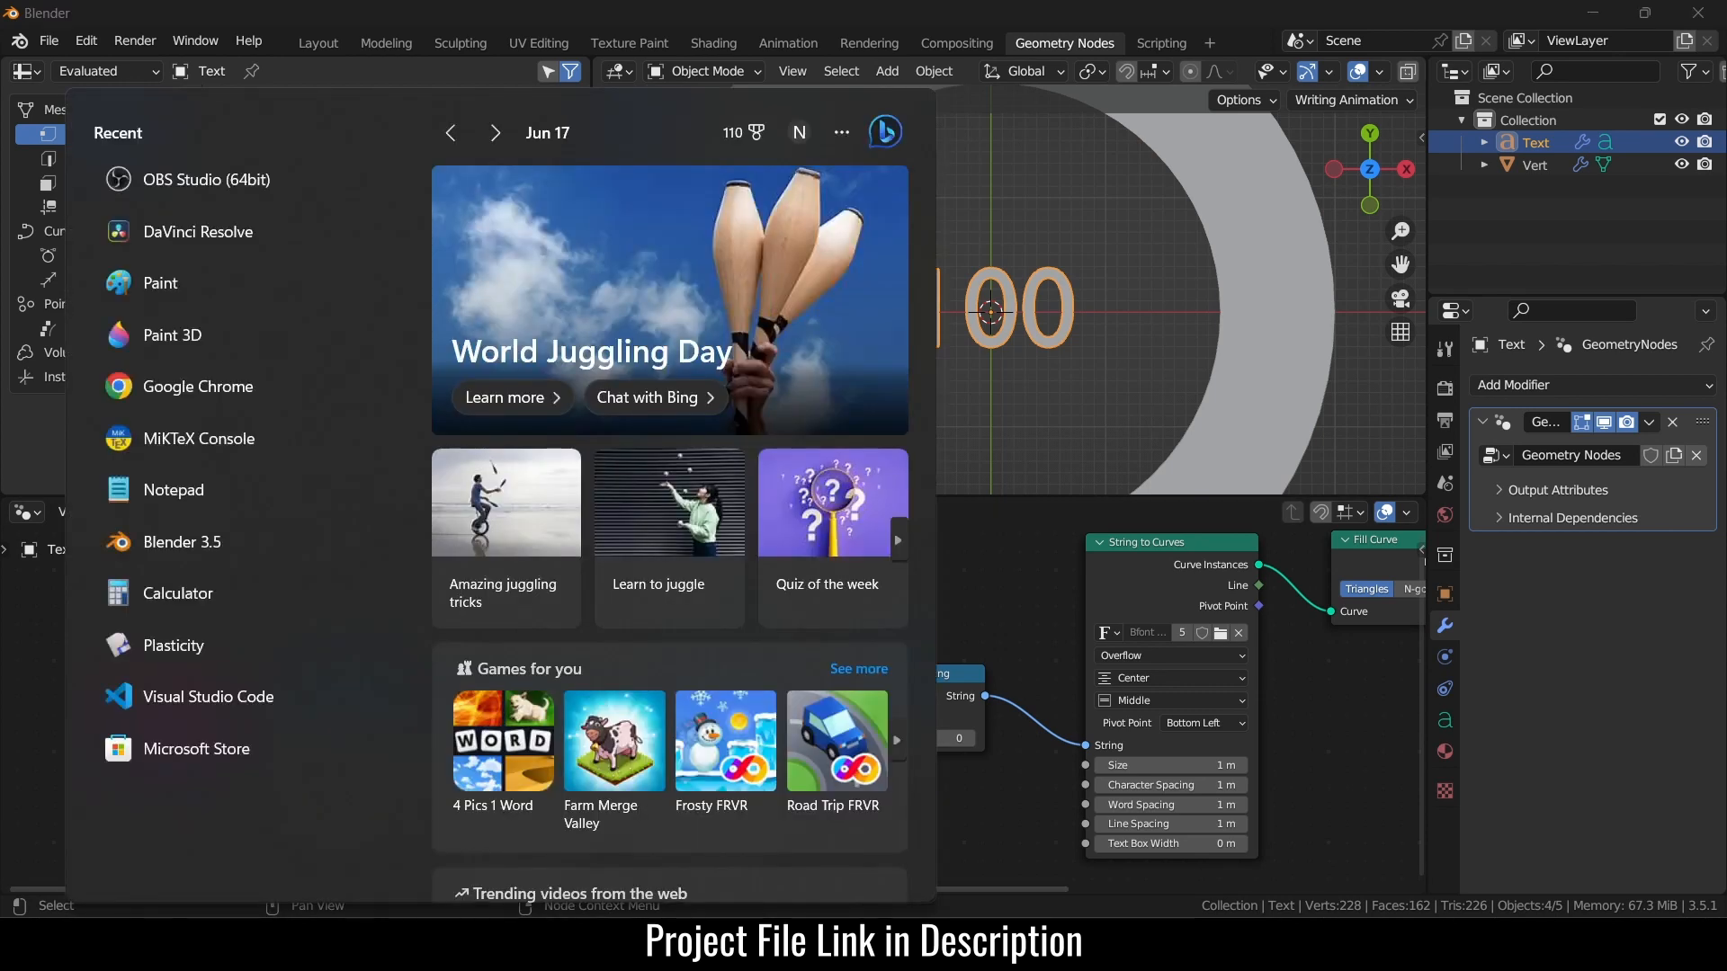
type("one'")
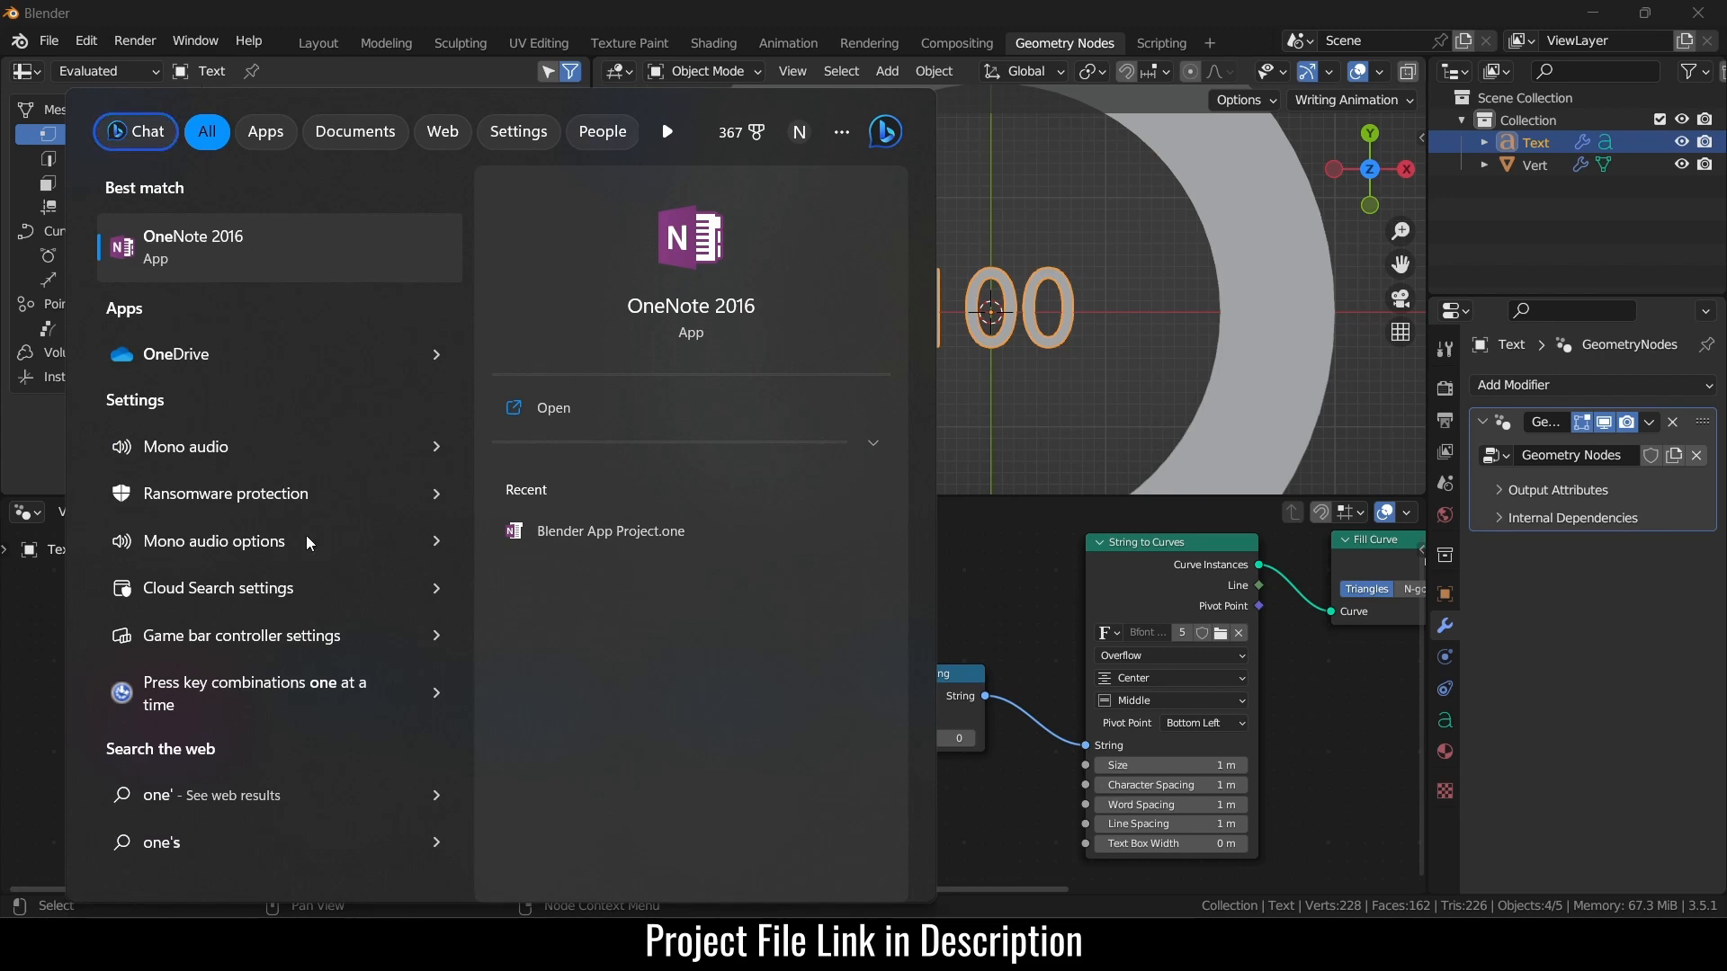
left_click(255, 264)
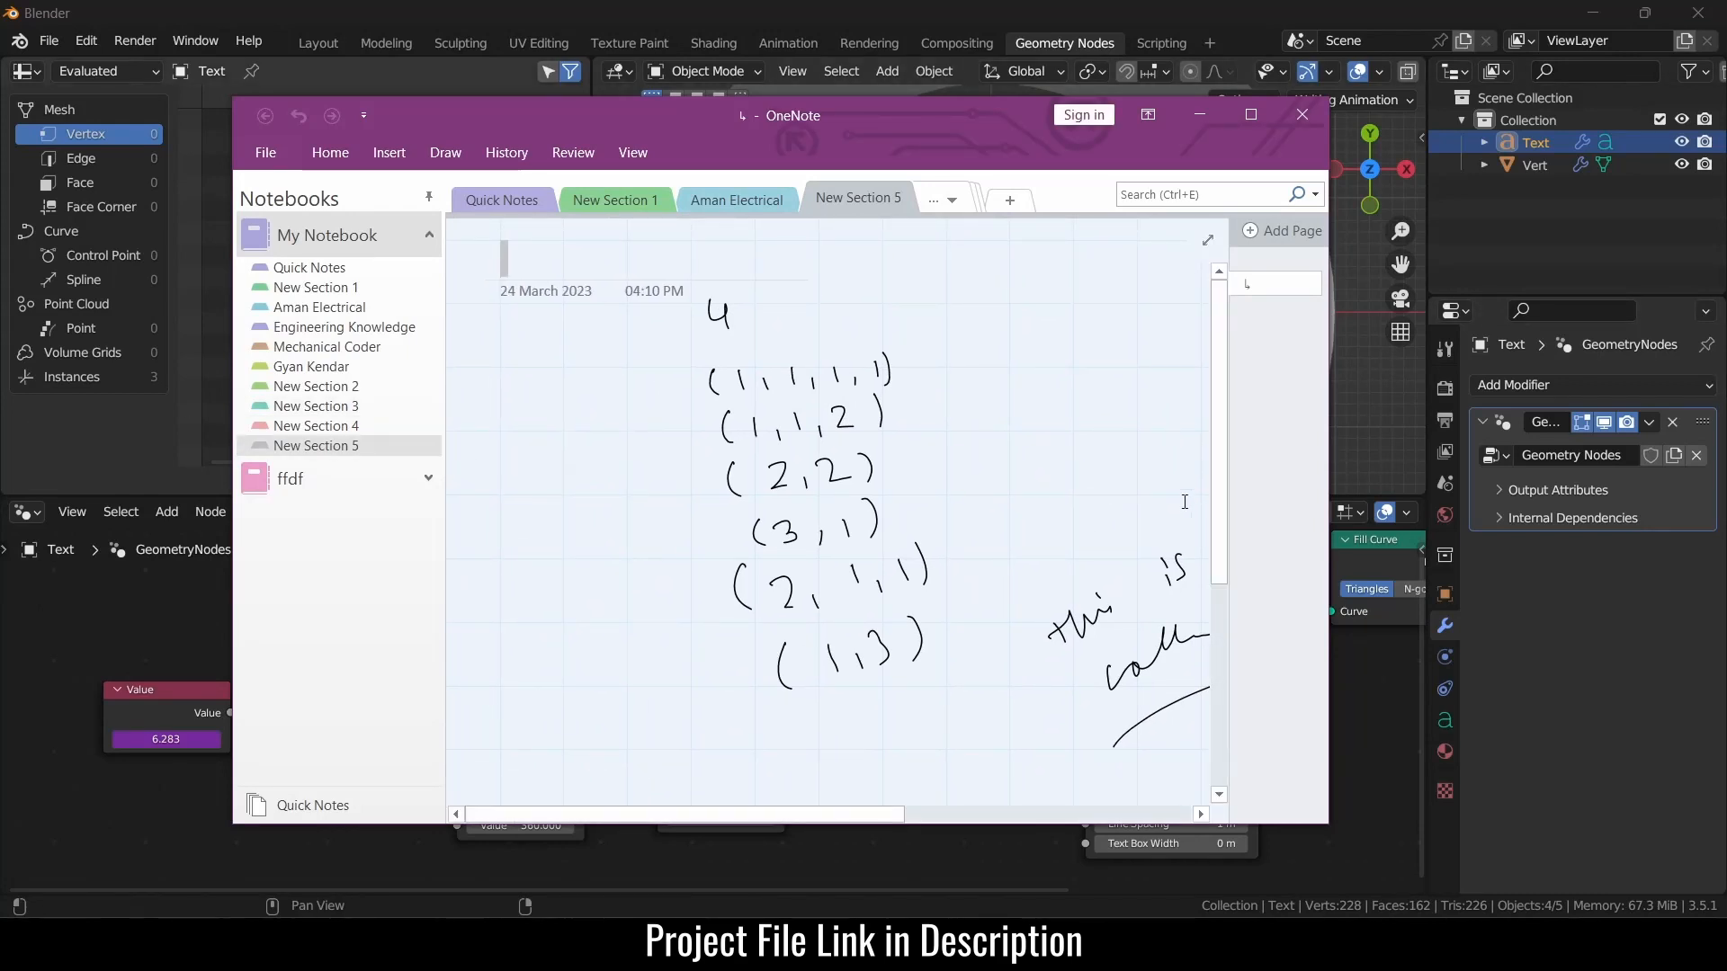
- Delete the old ink from the OneNote page and move the window so Blender shows behind it
key("ctrl+a")
key("Delete")
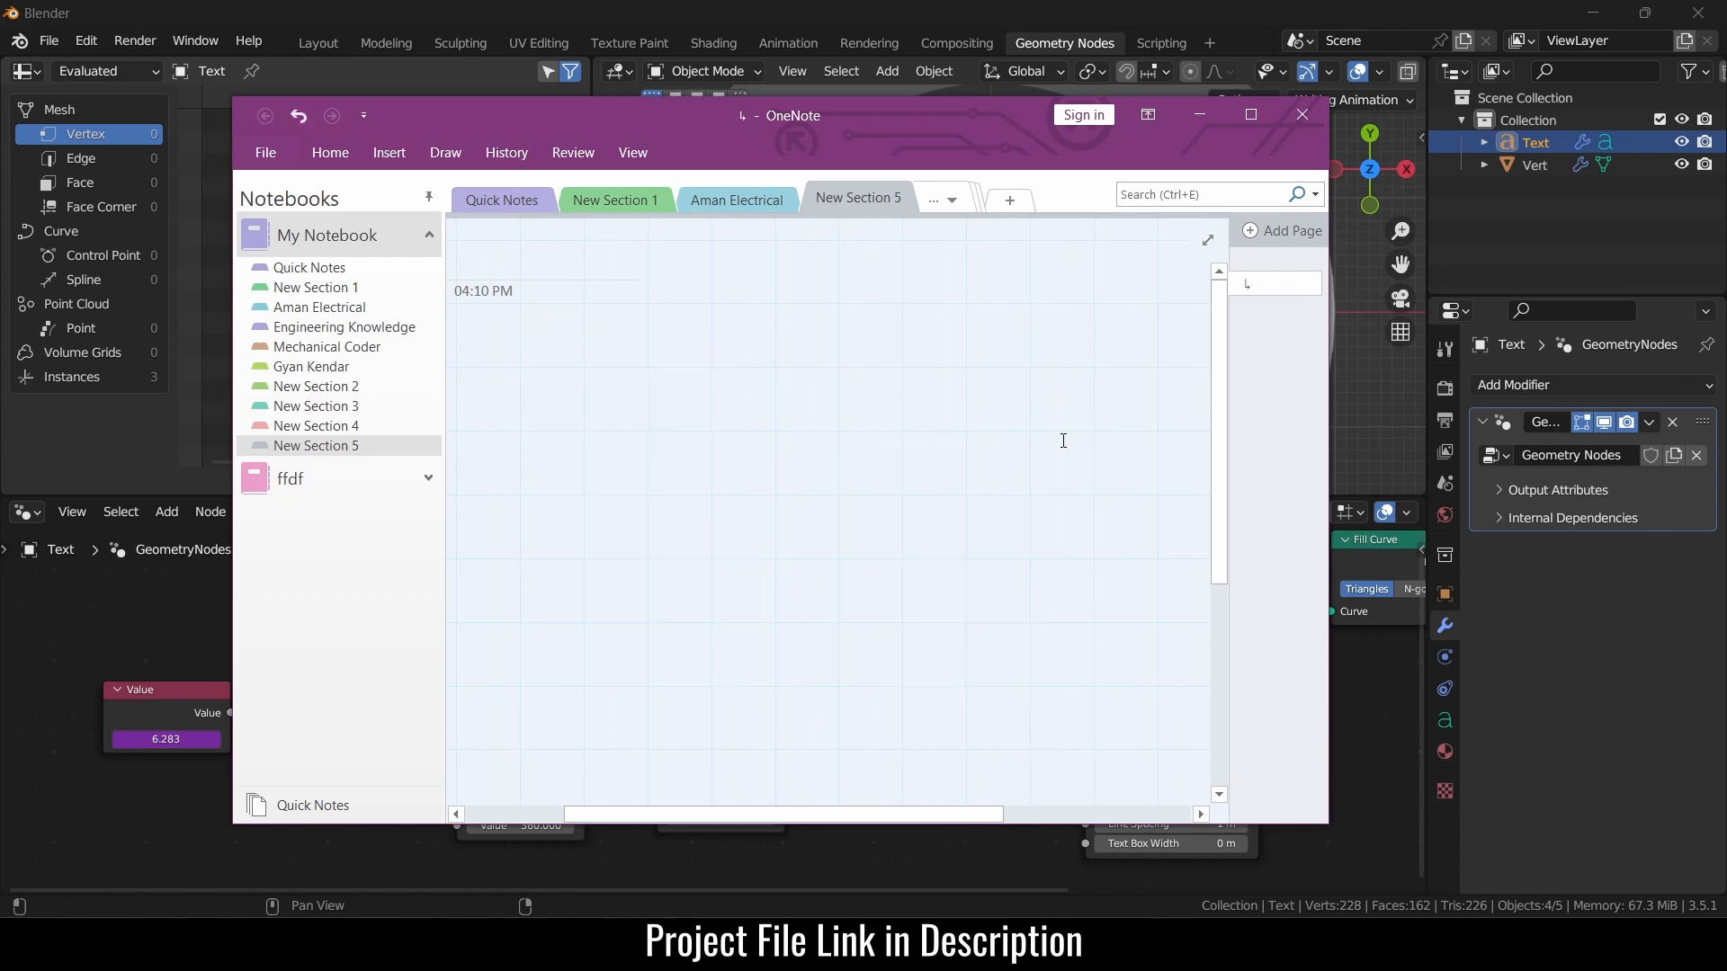
left_click_drag(775, 126, 1104, 475)
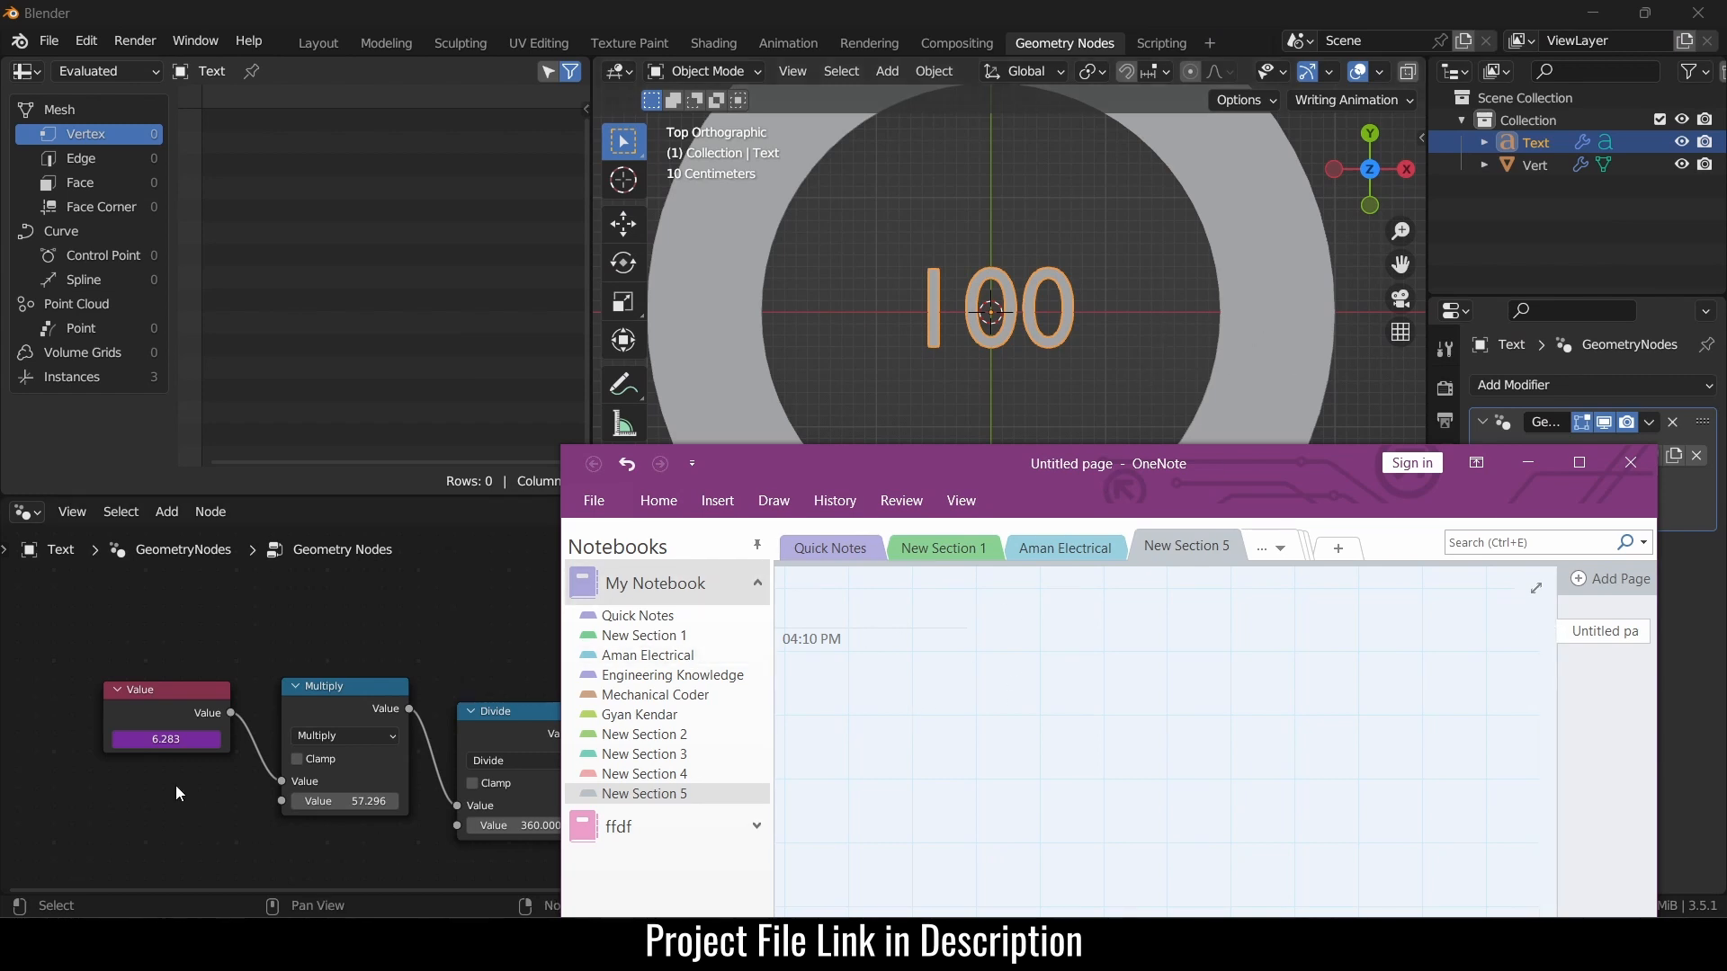
- Handwrite the expression (6.283 × 180/π) ÷ 360
mouse_move(873, 701)
left_mouse_down()
mouse_move(889, 731)
mouse_move(871, 722)
mouse_move(946, 712)
mouse_move(964, 689)
mouse_move(989, 704)
left_mouse_up()
left_click(909, 719)
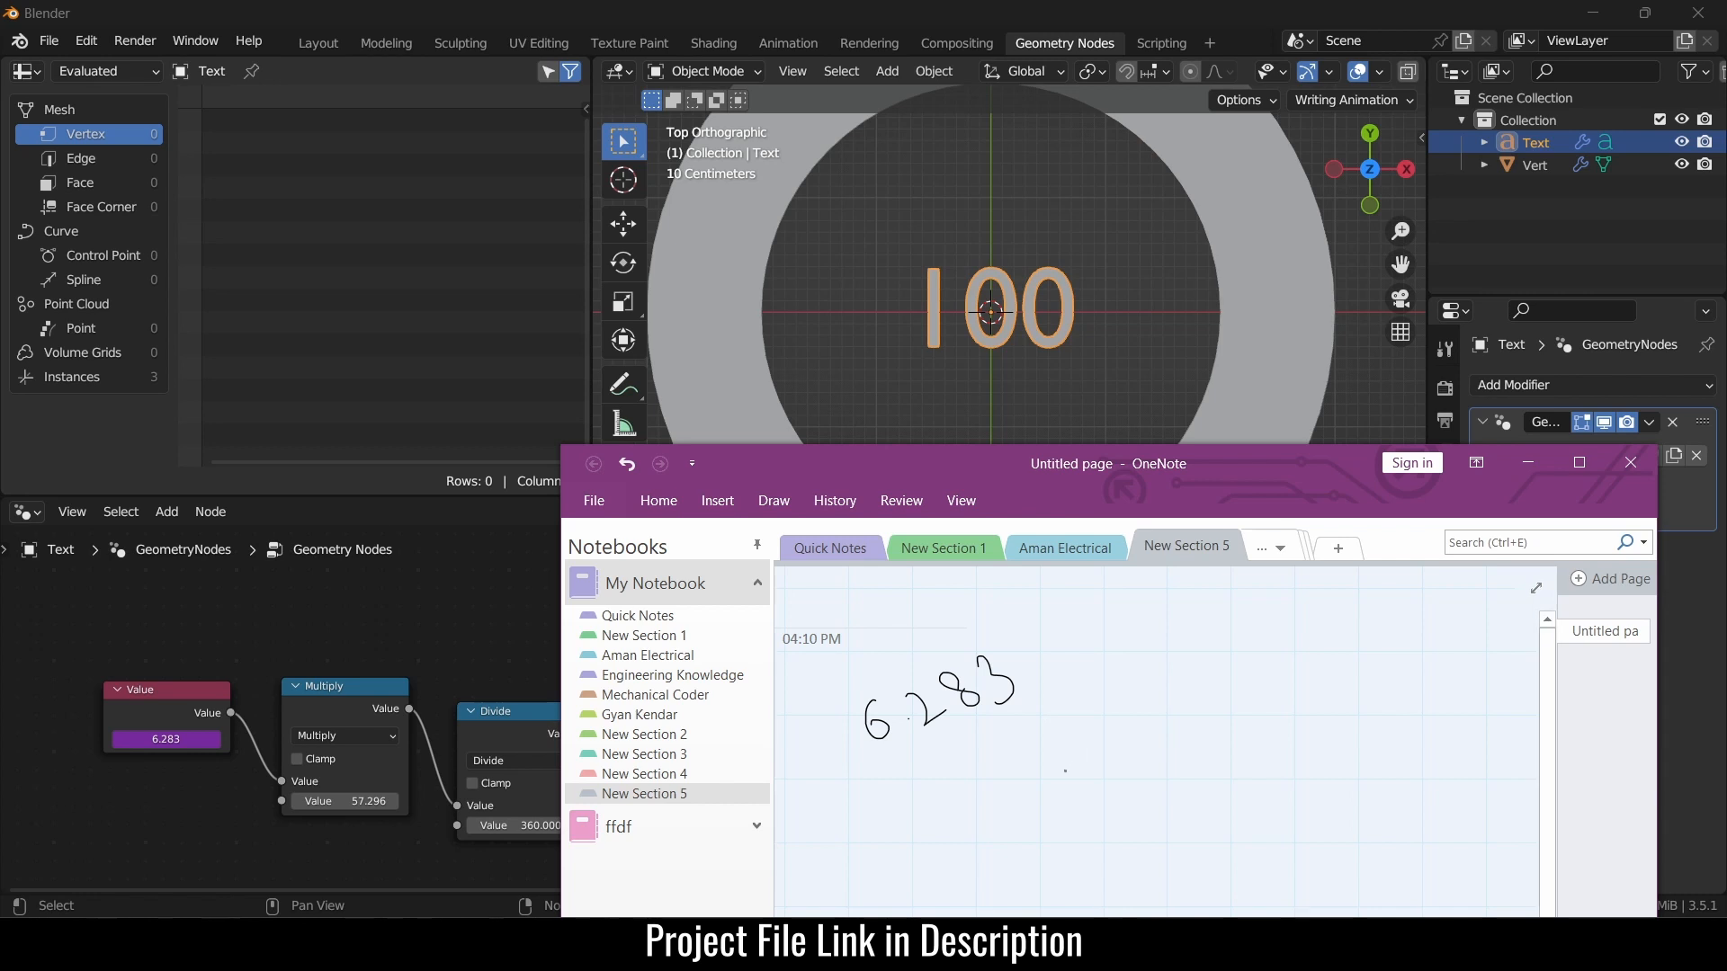
left_click_drag(1035, 660, 1087, 684)
left_click_drag(1058, 650, 1059, 708)
mouse_move(1114, 642)
left_mouse_down()
mouse_move(1127, 676)
mouse_move(1156, 627)
mouse_move(1192, 620)
left_mouse_up()
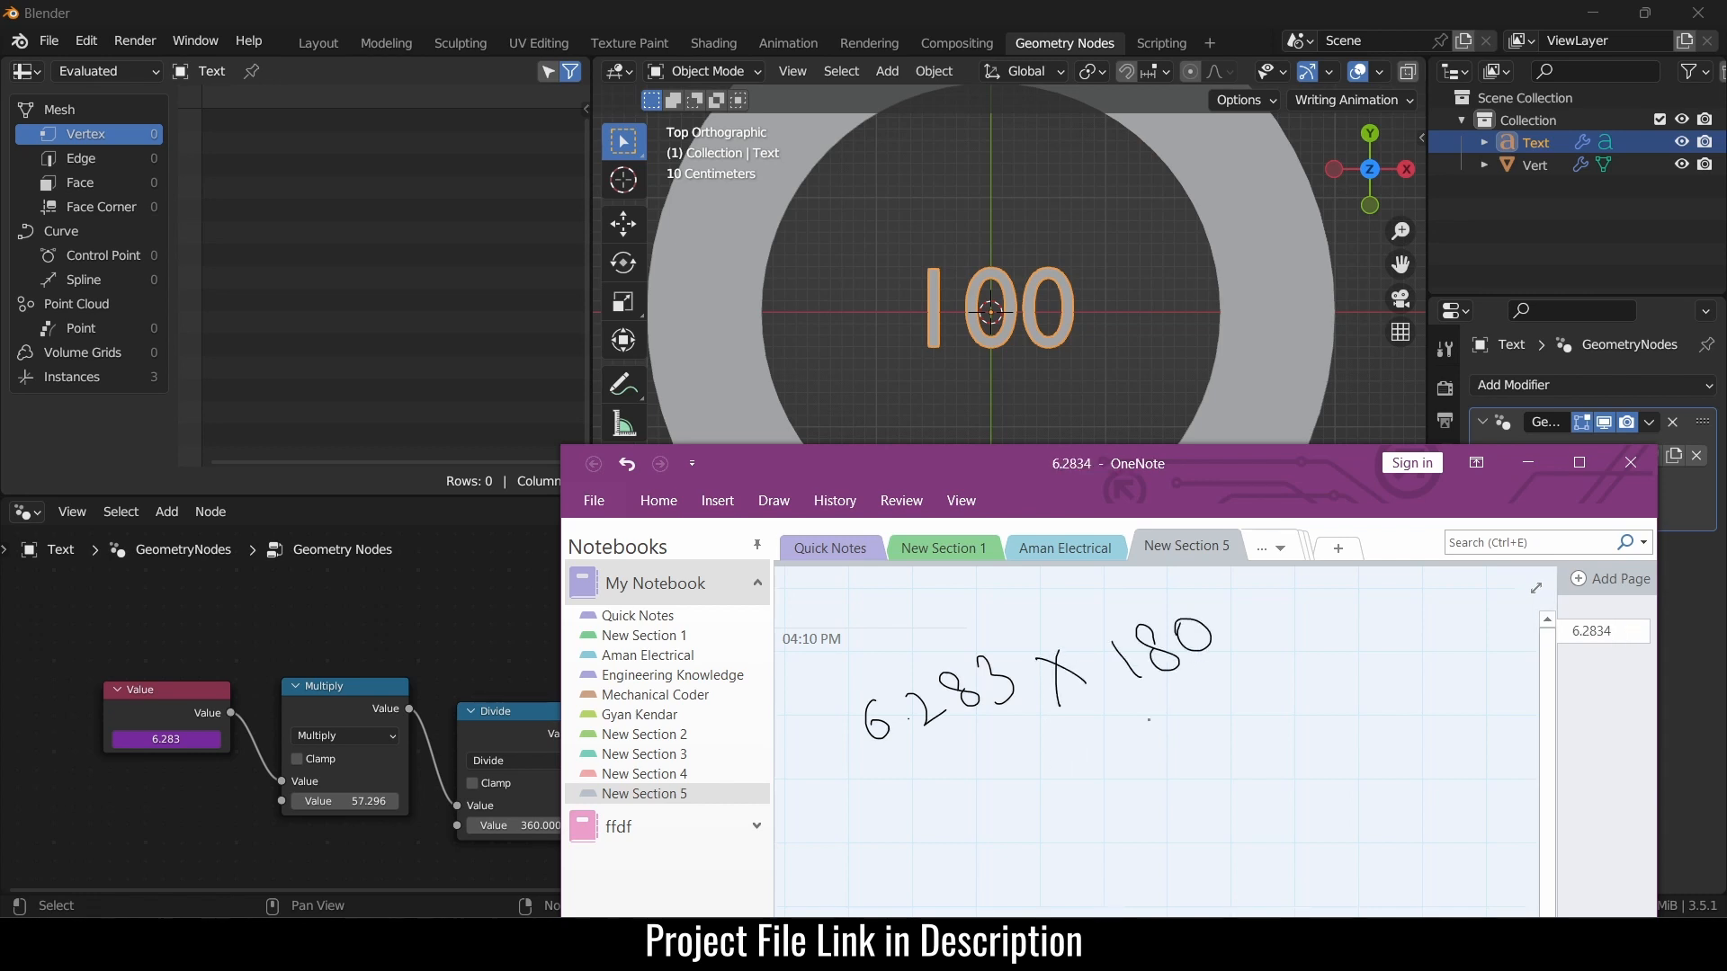
left_click_drag(1134, 730, 1253, 663)
left_click_drag(1200, 739, 1248, 727)
left_click_drag(1217, 733, 1228, 749)
left_click_drag(1237, 730, 1257, 744)
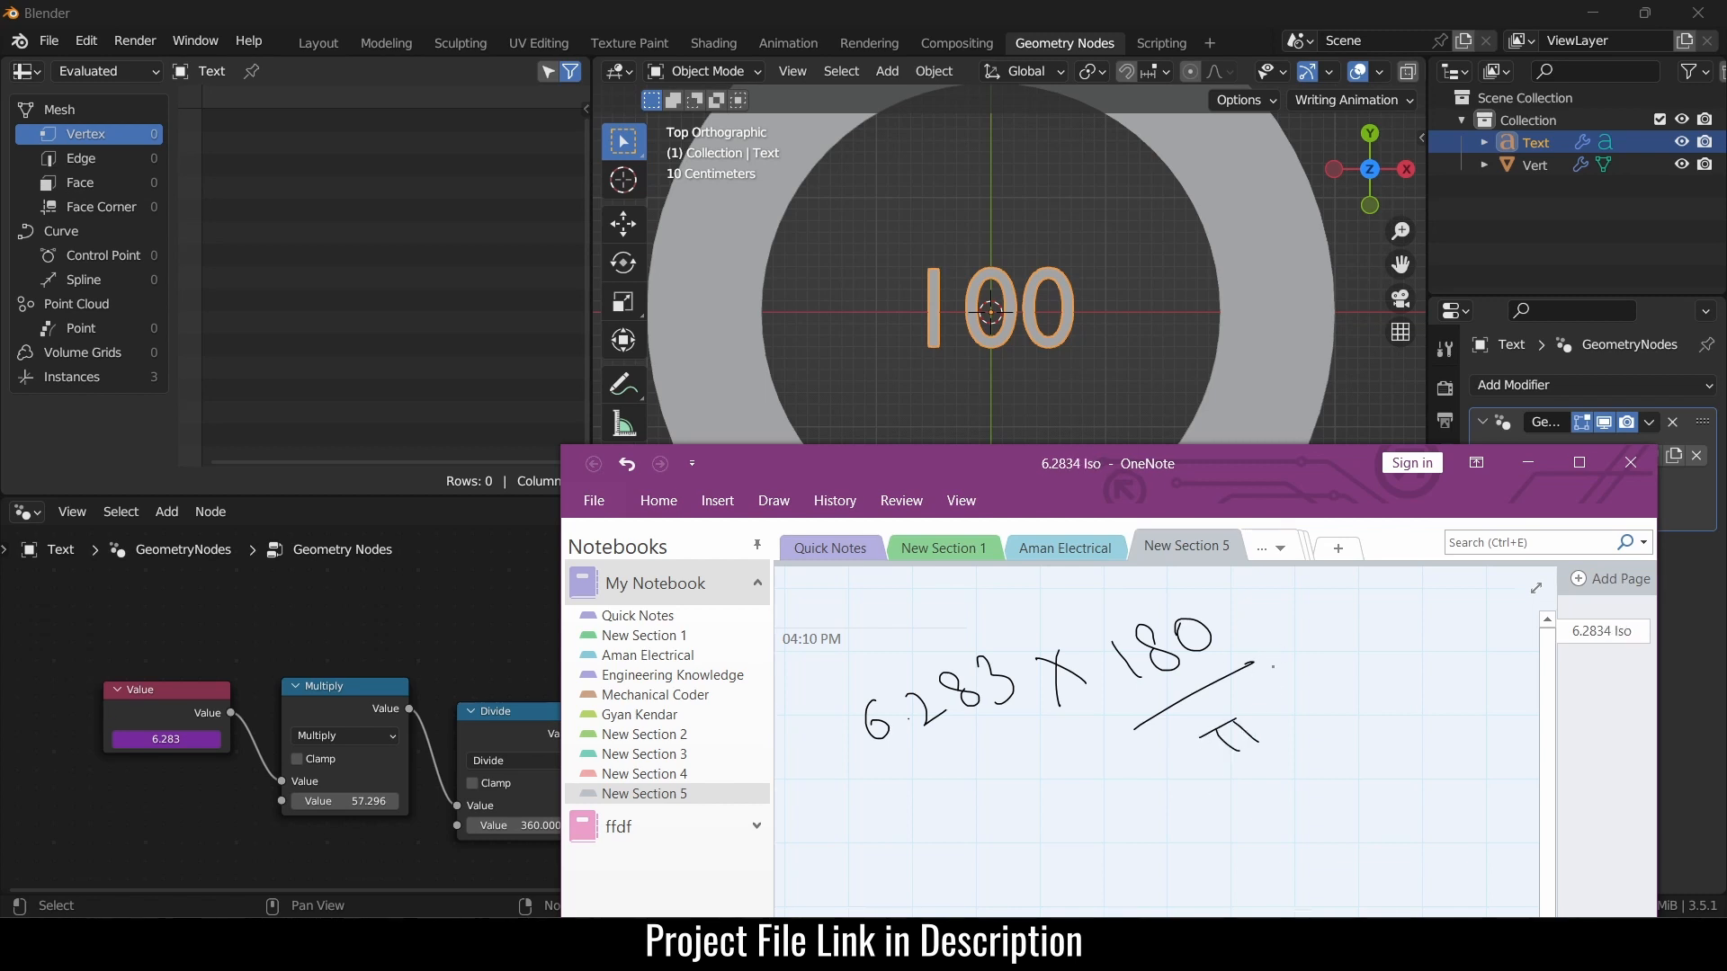
mouse_move(833, 717)
left_mouse_down()
mouse_move(926, 845)
mouse_move(1031, 829)
left_mouse_up()
mouse_move(1199, 582)
left_mouse_down()
mouse_move(1313, 724)
mouse_move(1072, 886)
left_mouse_up()
left_click_drag(1200, 840, 1196, 871)
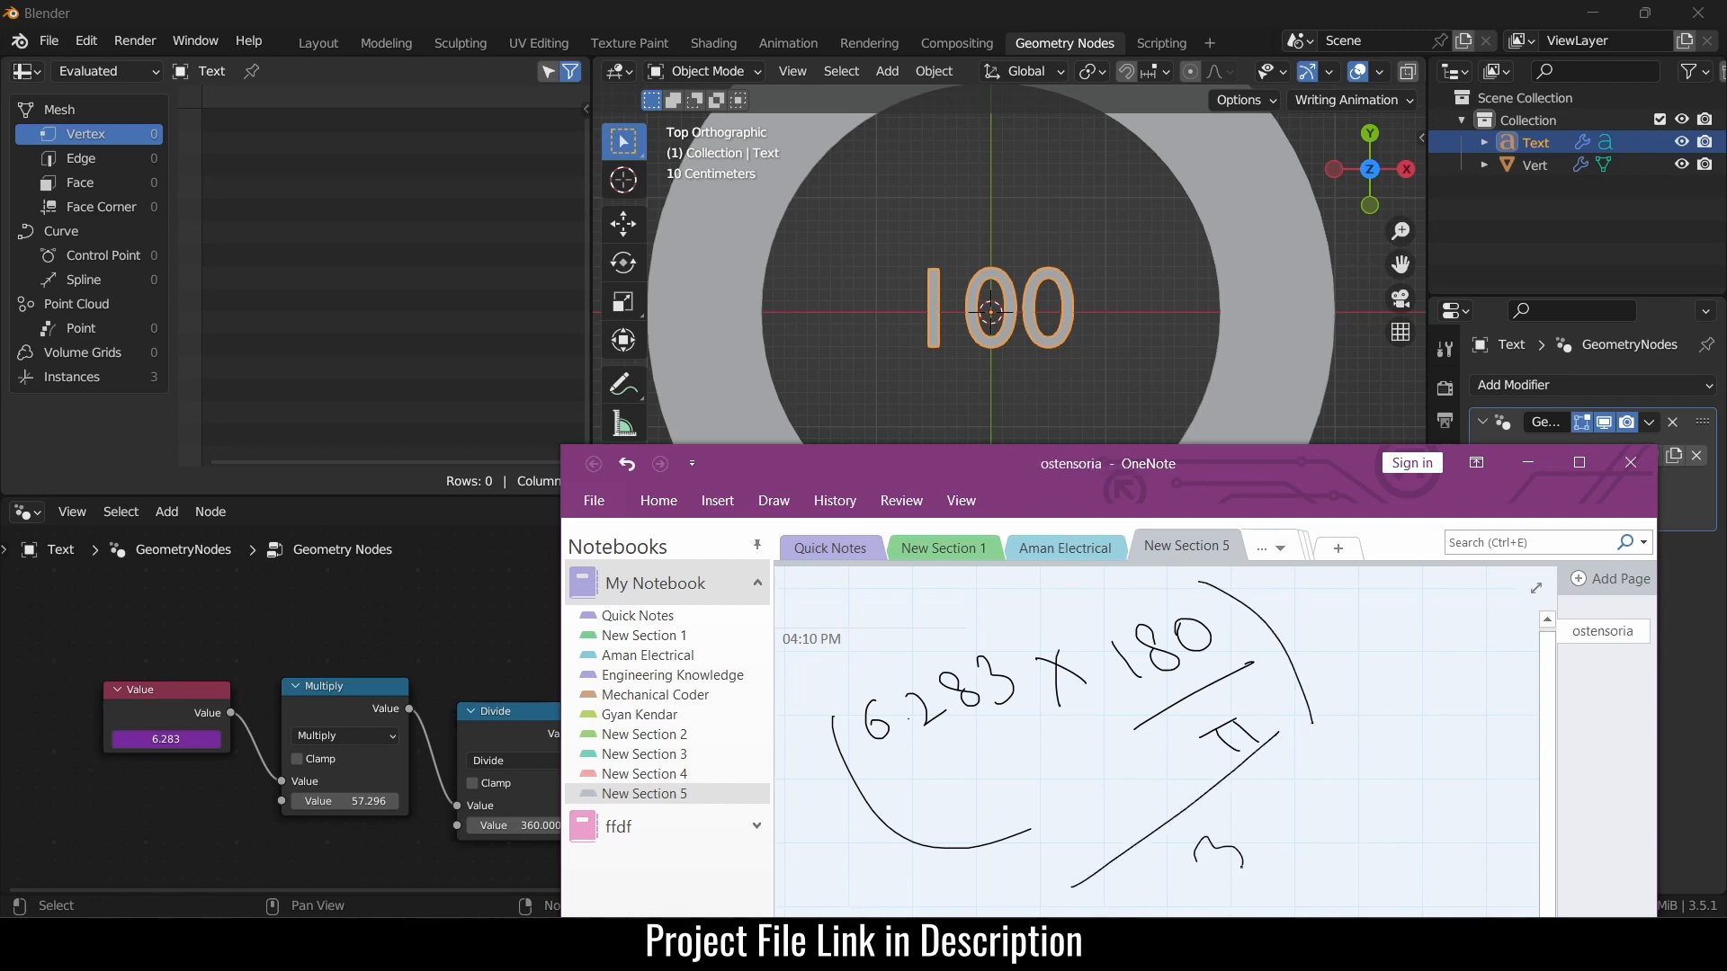
mouse_move(1263, 812)
left_mouse_down()
mouse_move(1254, 838)
mouse_move(1284, 812)
mouse_move(1280, 780)
mouse_move(1254, 840)
left_mouse_up()
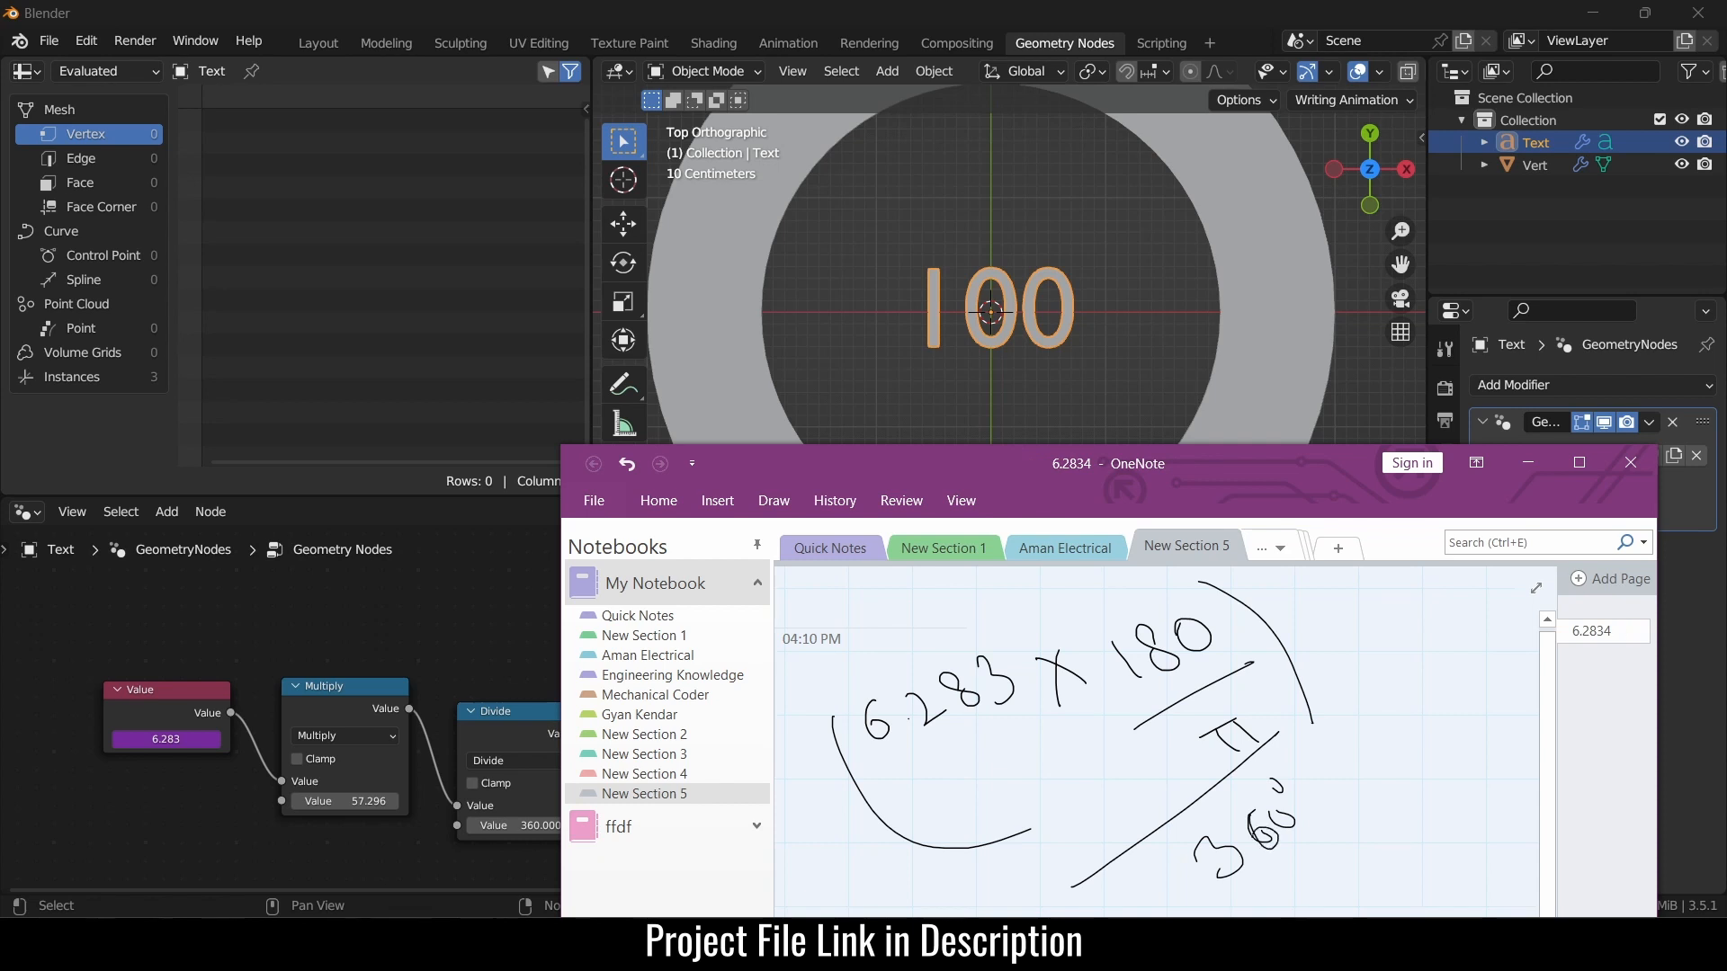
- Write '= 1.28', circle the result, and note 100 beneath it
mouse_move(1324, 680)
left_mouse_down()
mouse_move(1340, 670)
mouse_move(1347, 693)
left_mouse_up()
left_click_drag(1360, 632, 1382, 665)
left_click_drag(1423, 611, 1446, 625)
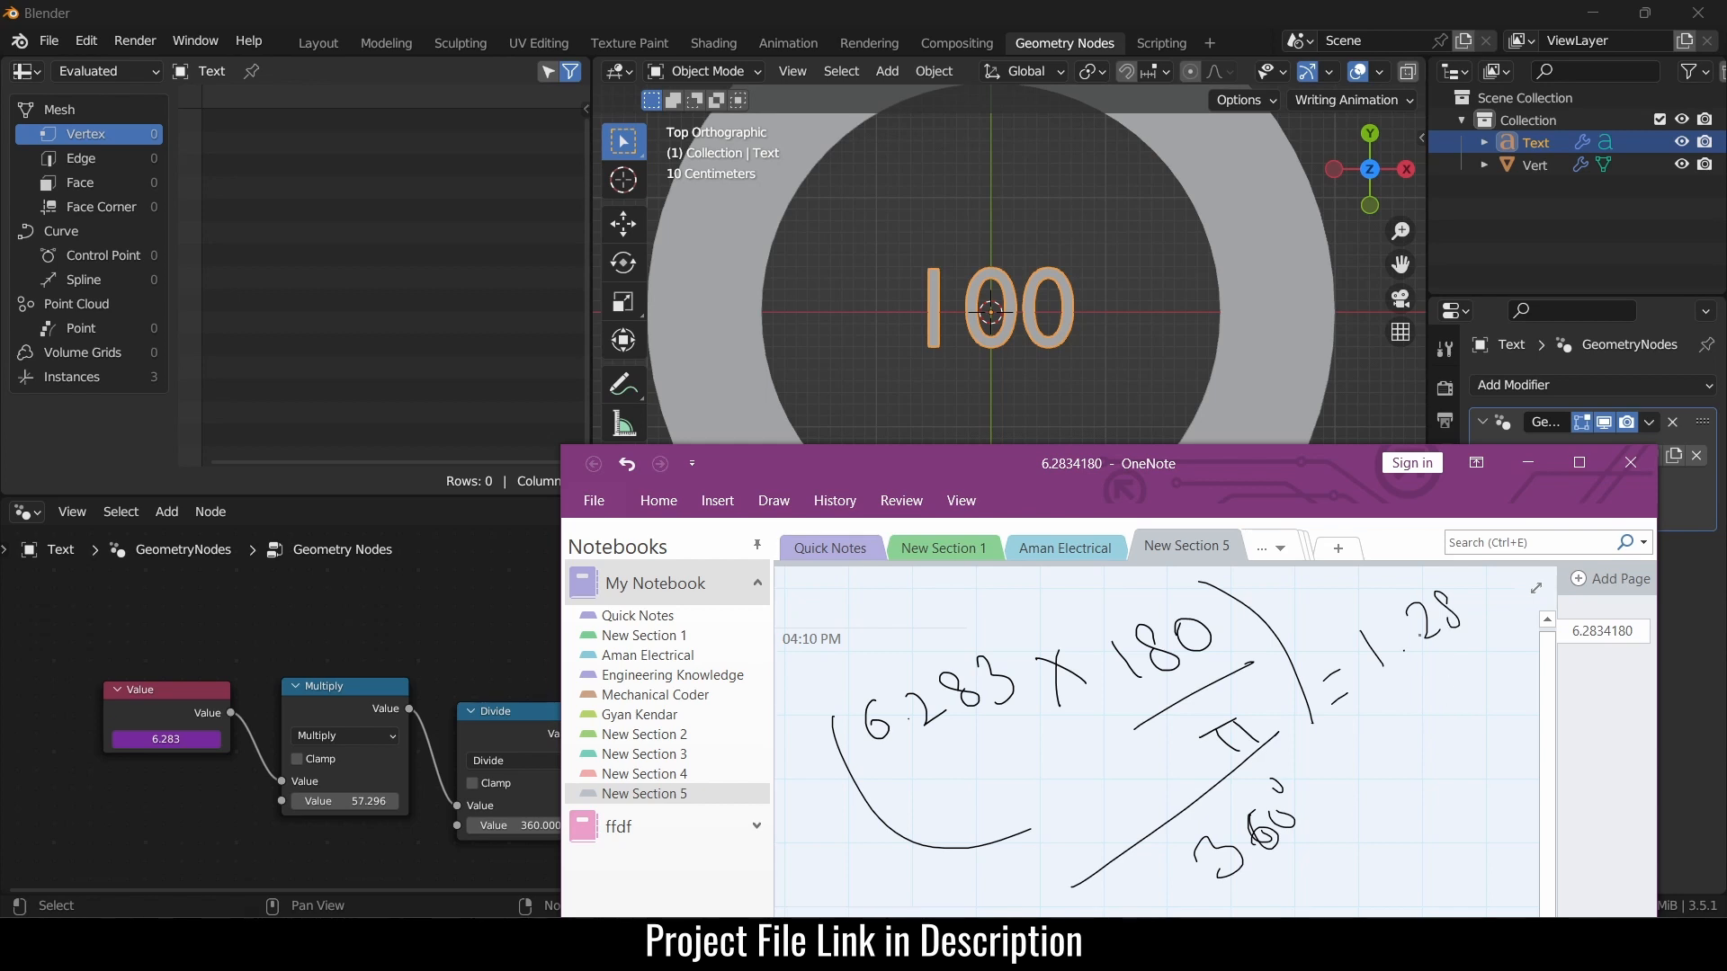
mouse_move(1443, 580)
left_mouse_down()
mouse_move(1425, 692)
mouse_move(1493, 661)
left_mouse_up()
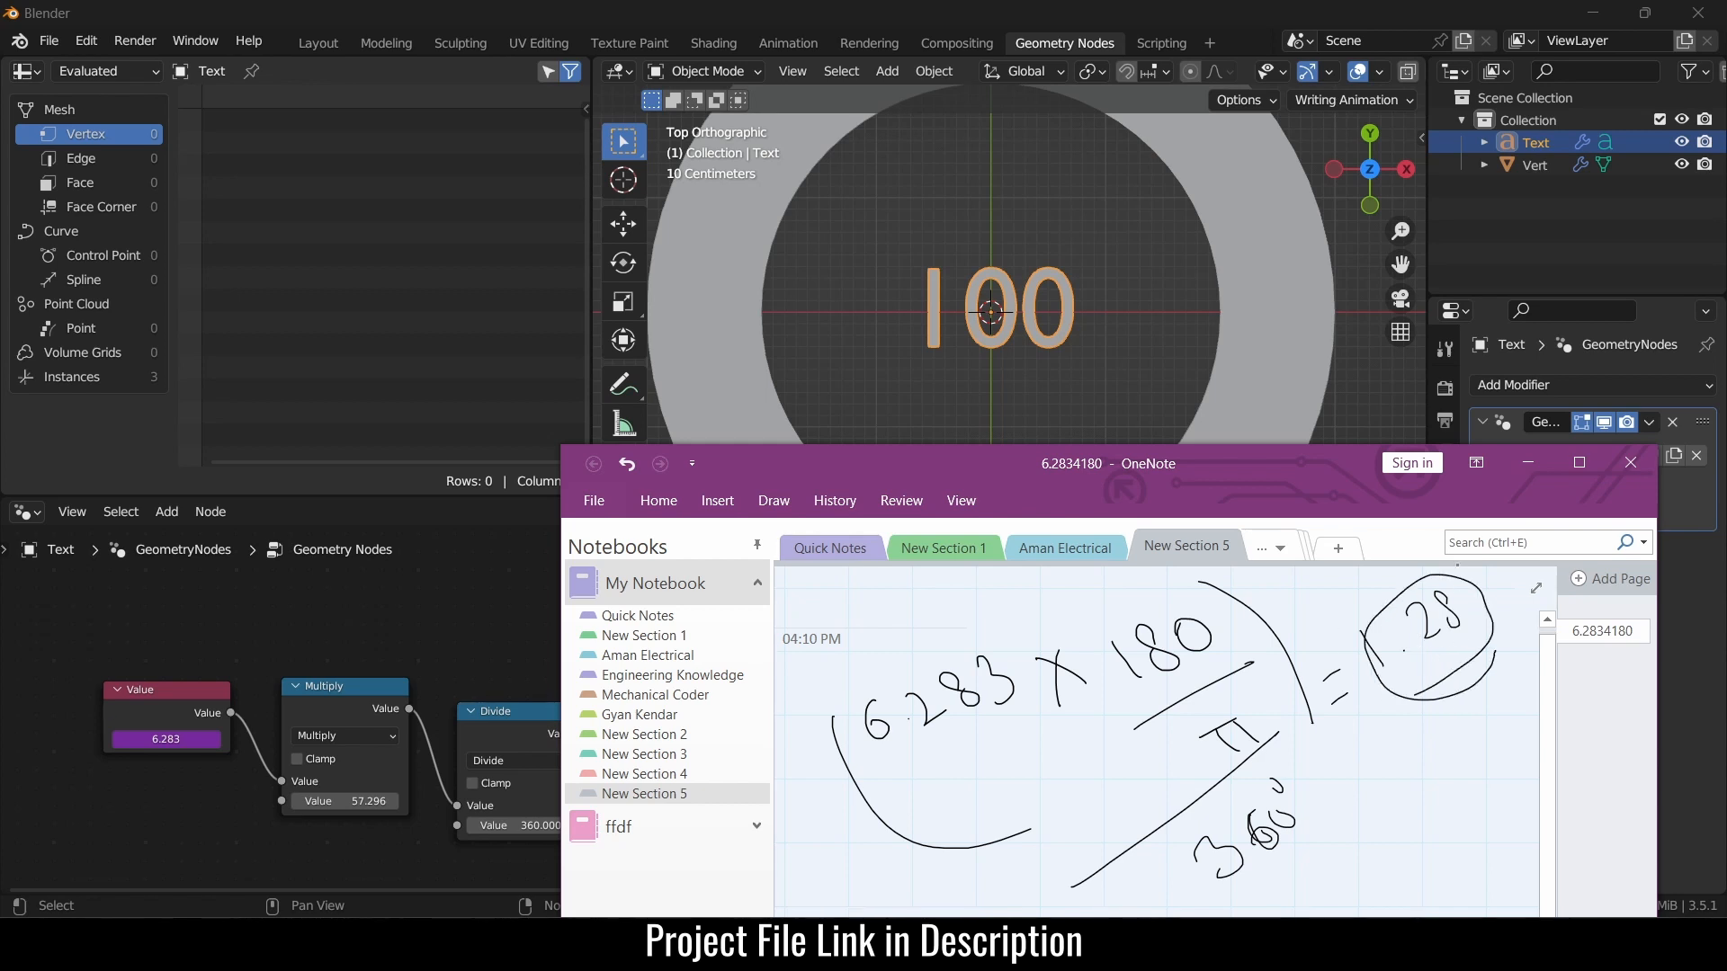
left_click_drag(1401, 774, 1430, 803)
mouse_move(1444, 760)
left_mouse_down()
mouse_move(1435, 779)
mouse_move(1444, 761)
left_mouse_up()
left_click_drag(1467, 743, 1462, 755)
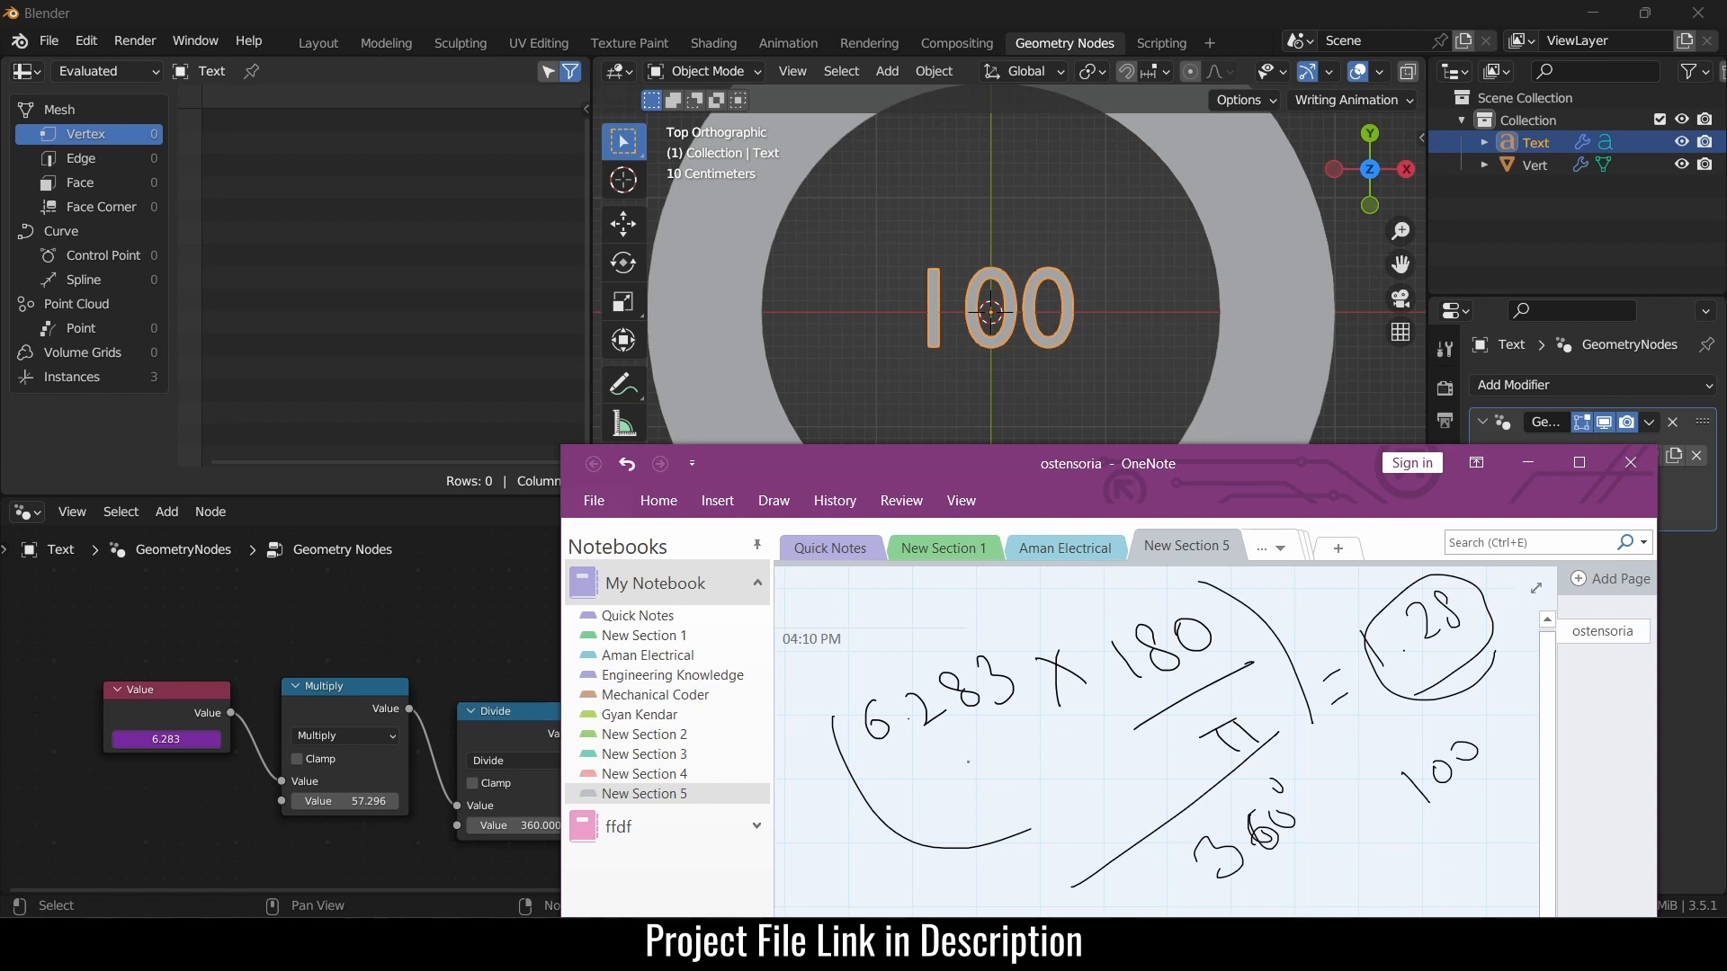
- Jot 36 and further factors under the expression, then minimize OneNote
left_click_drag(1017, 826, 1034, 861)
mouse_move(1075, 804)
left_mouse_down()
mouse_move(1075, 870)
mouse_move(1112, 889)
mouse_move(1142, 779)
mouse_move(1180, 767)
mouse_move(1175, 781)
left_mouse_up()
left_click_drag(1178, 766, 1189, 754)
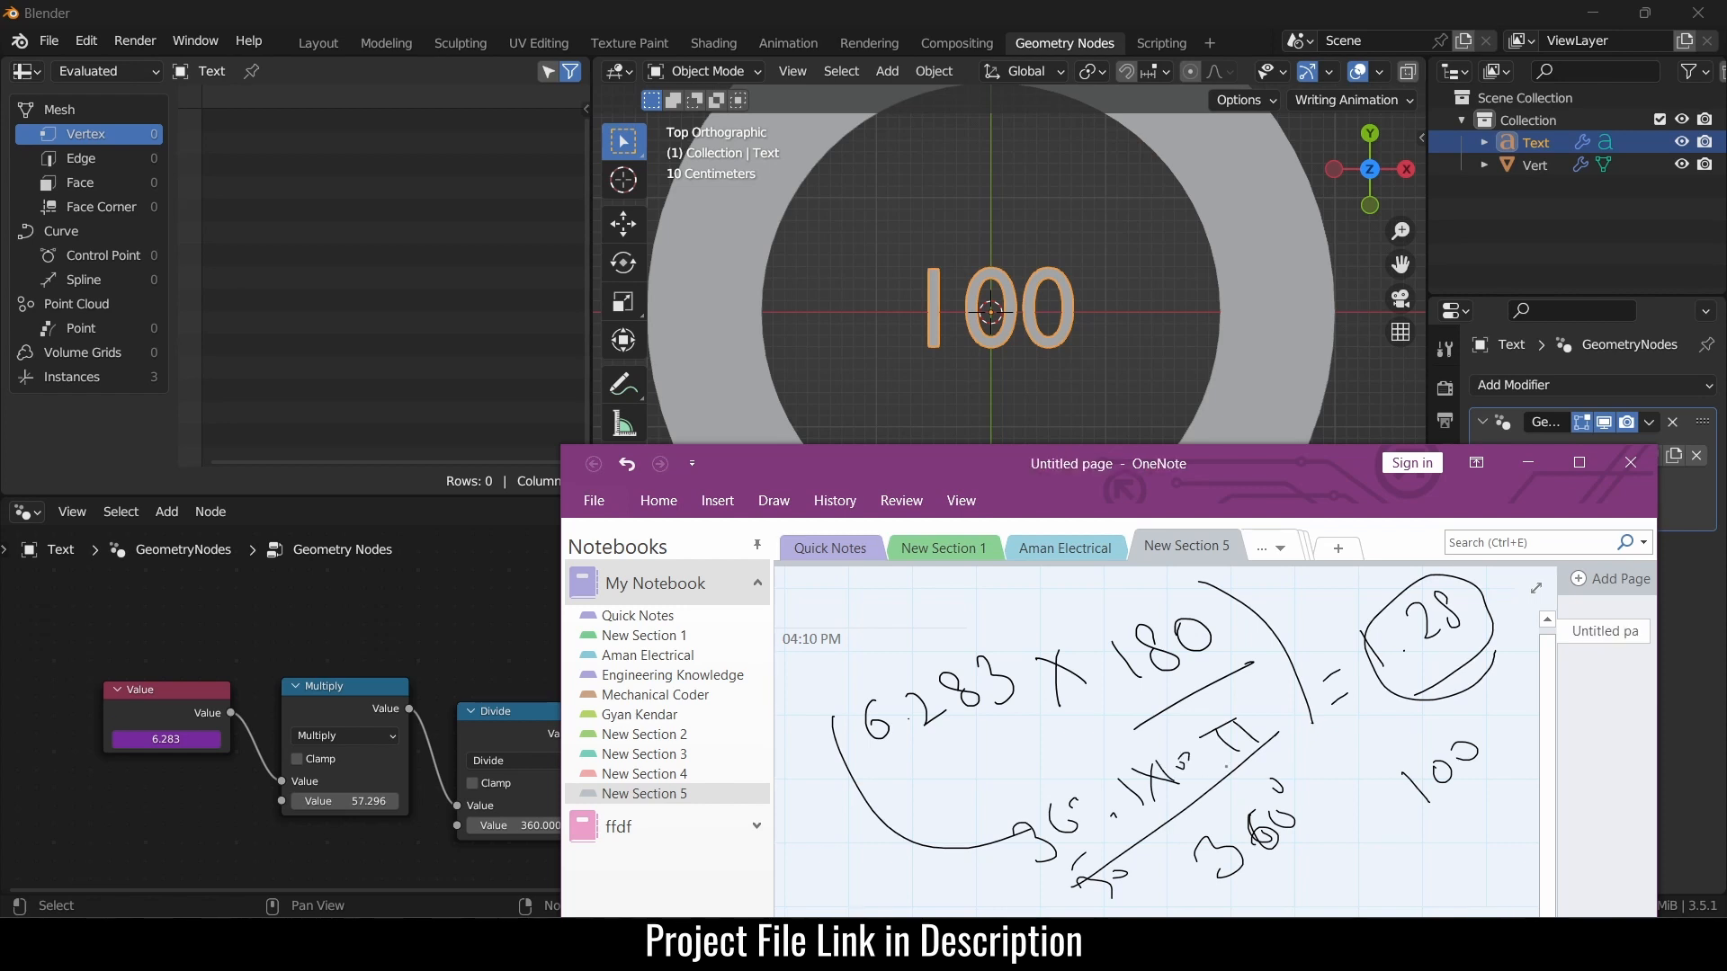
left_click(1527, 463)
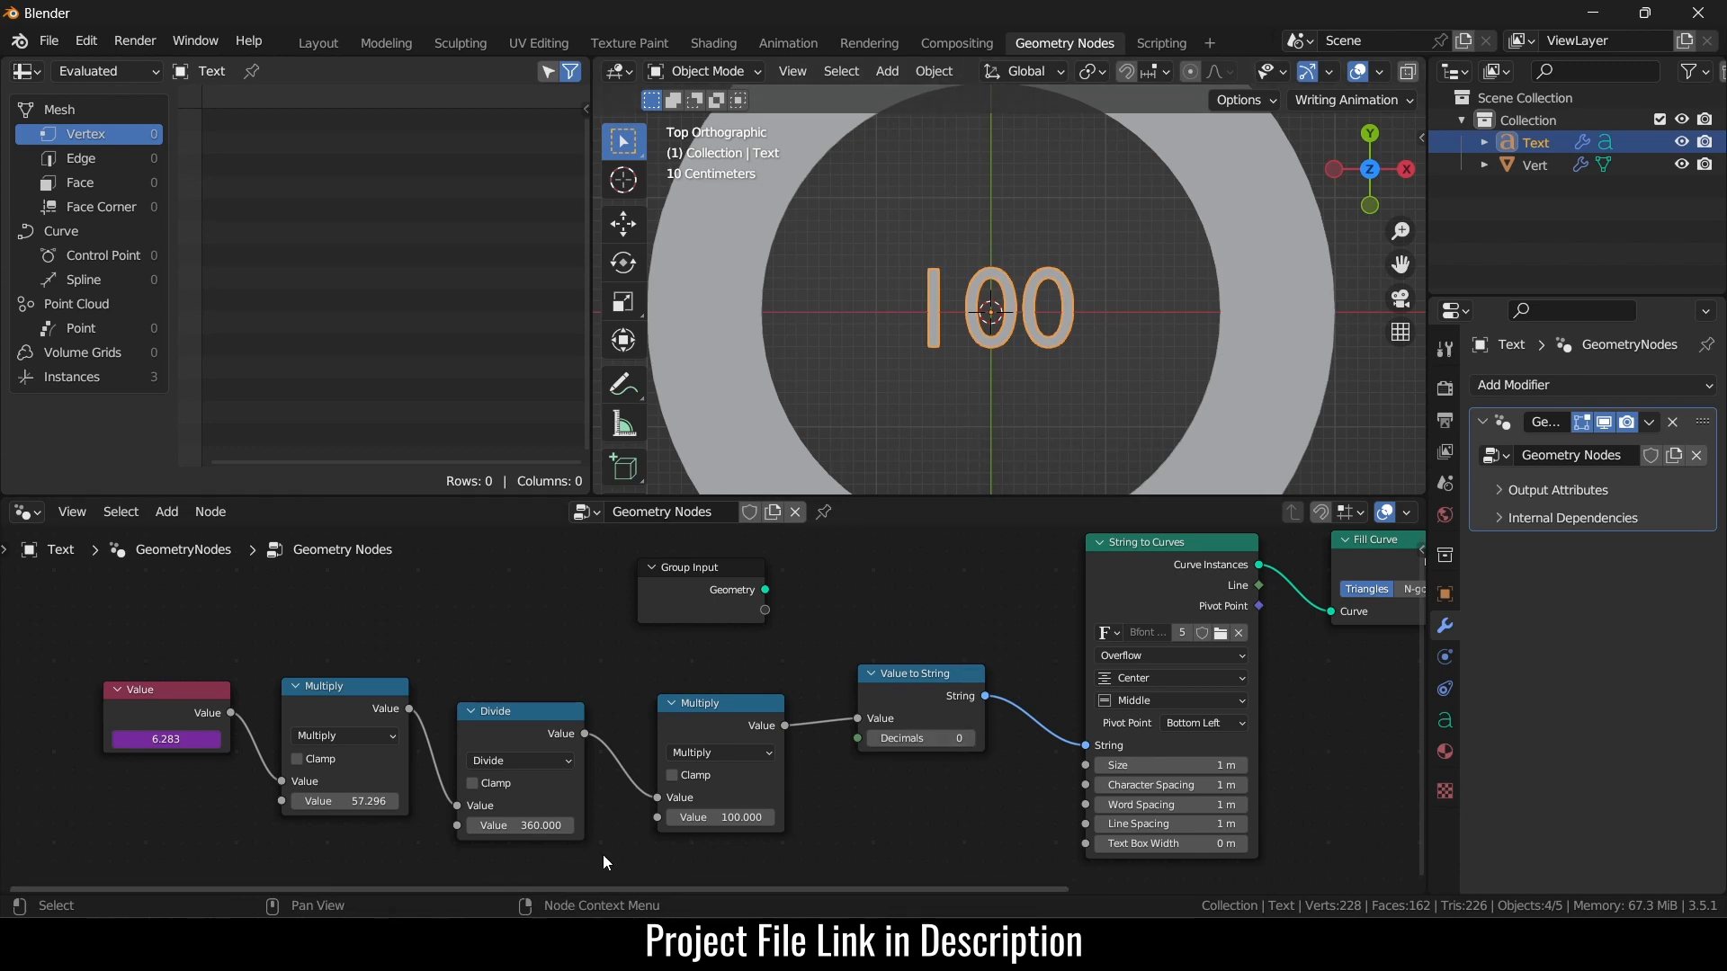
- Pan to Curve to Mesh and Group Output and move Group Output further right
middle_click_drag(909, 721, 557, 763)
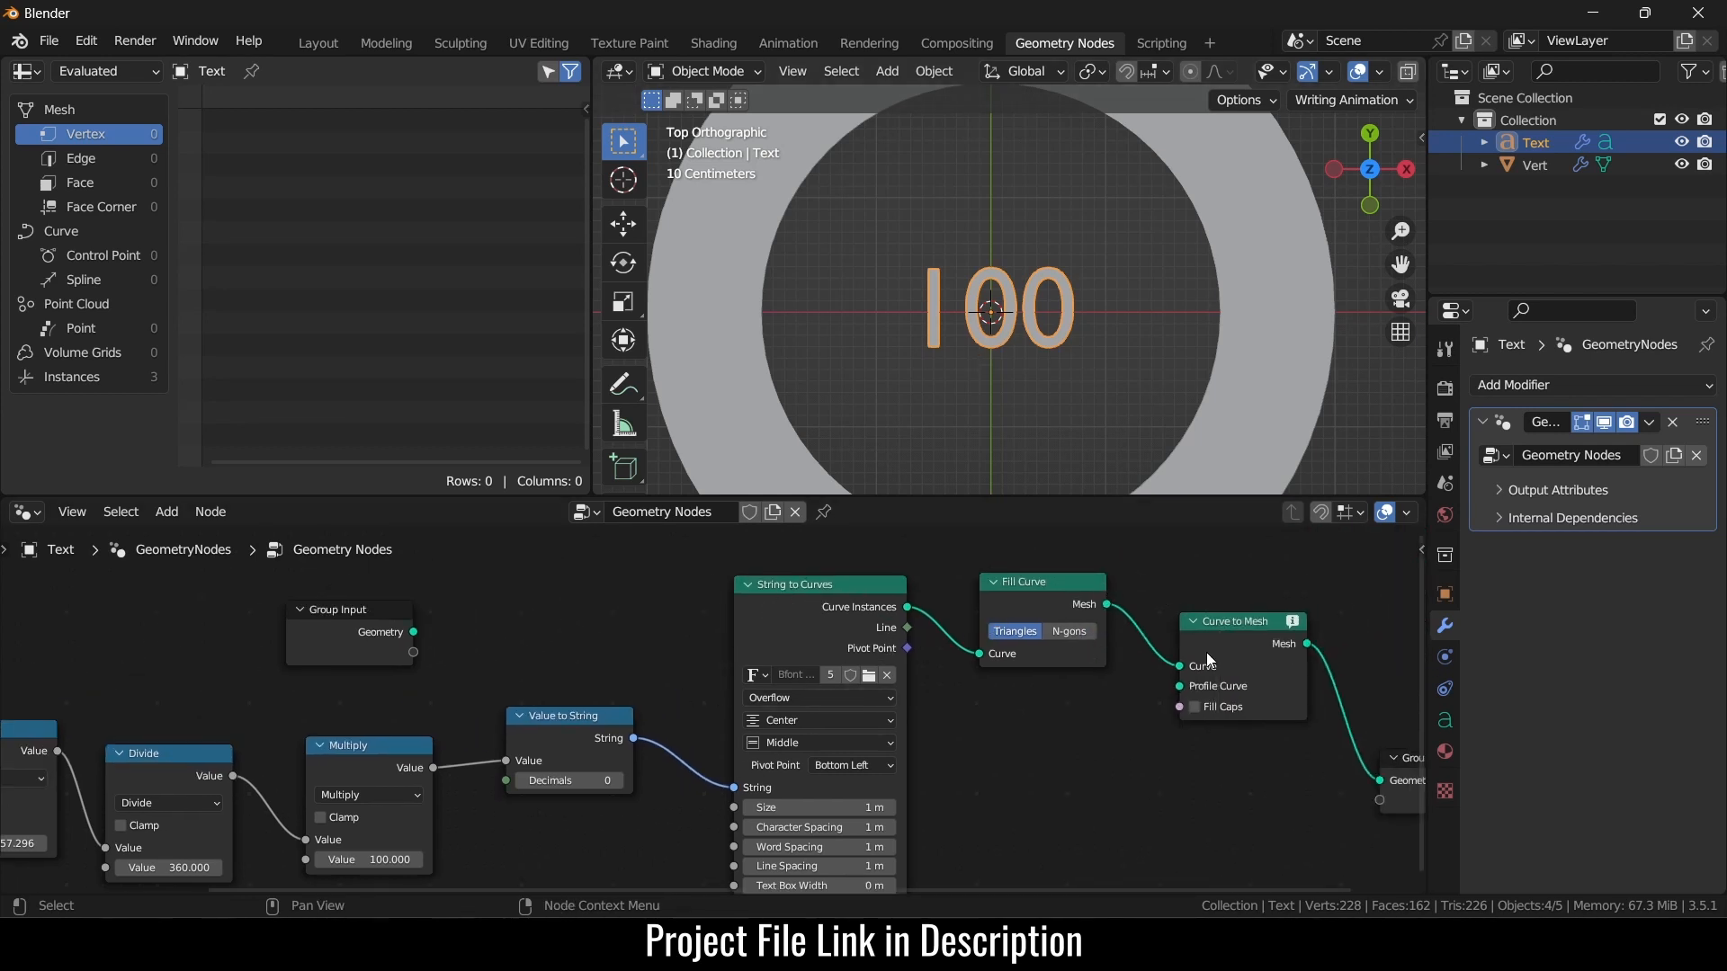
middle_click_drag(1203, 649, 1000, 631)
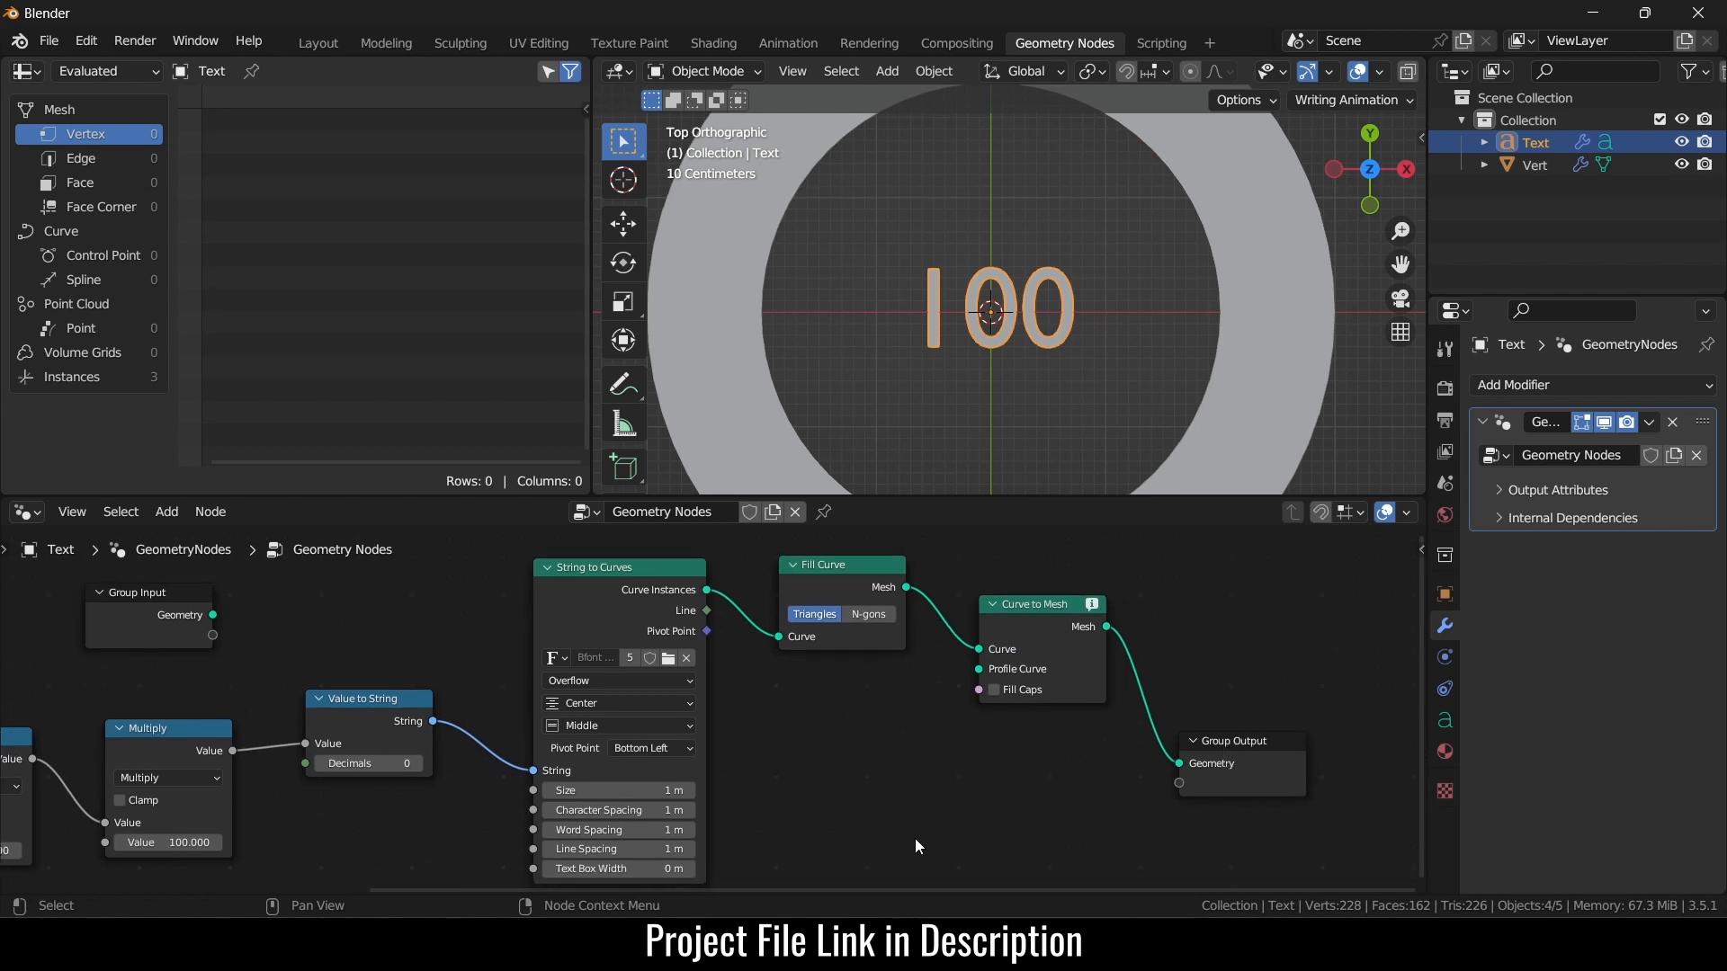
scroll(915, 838, "up", 1)
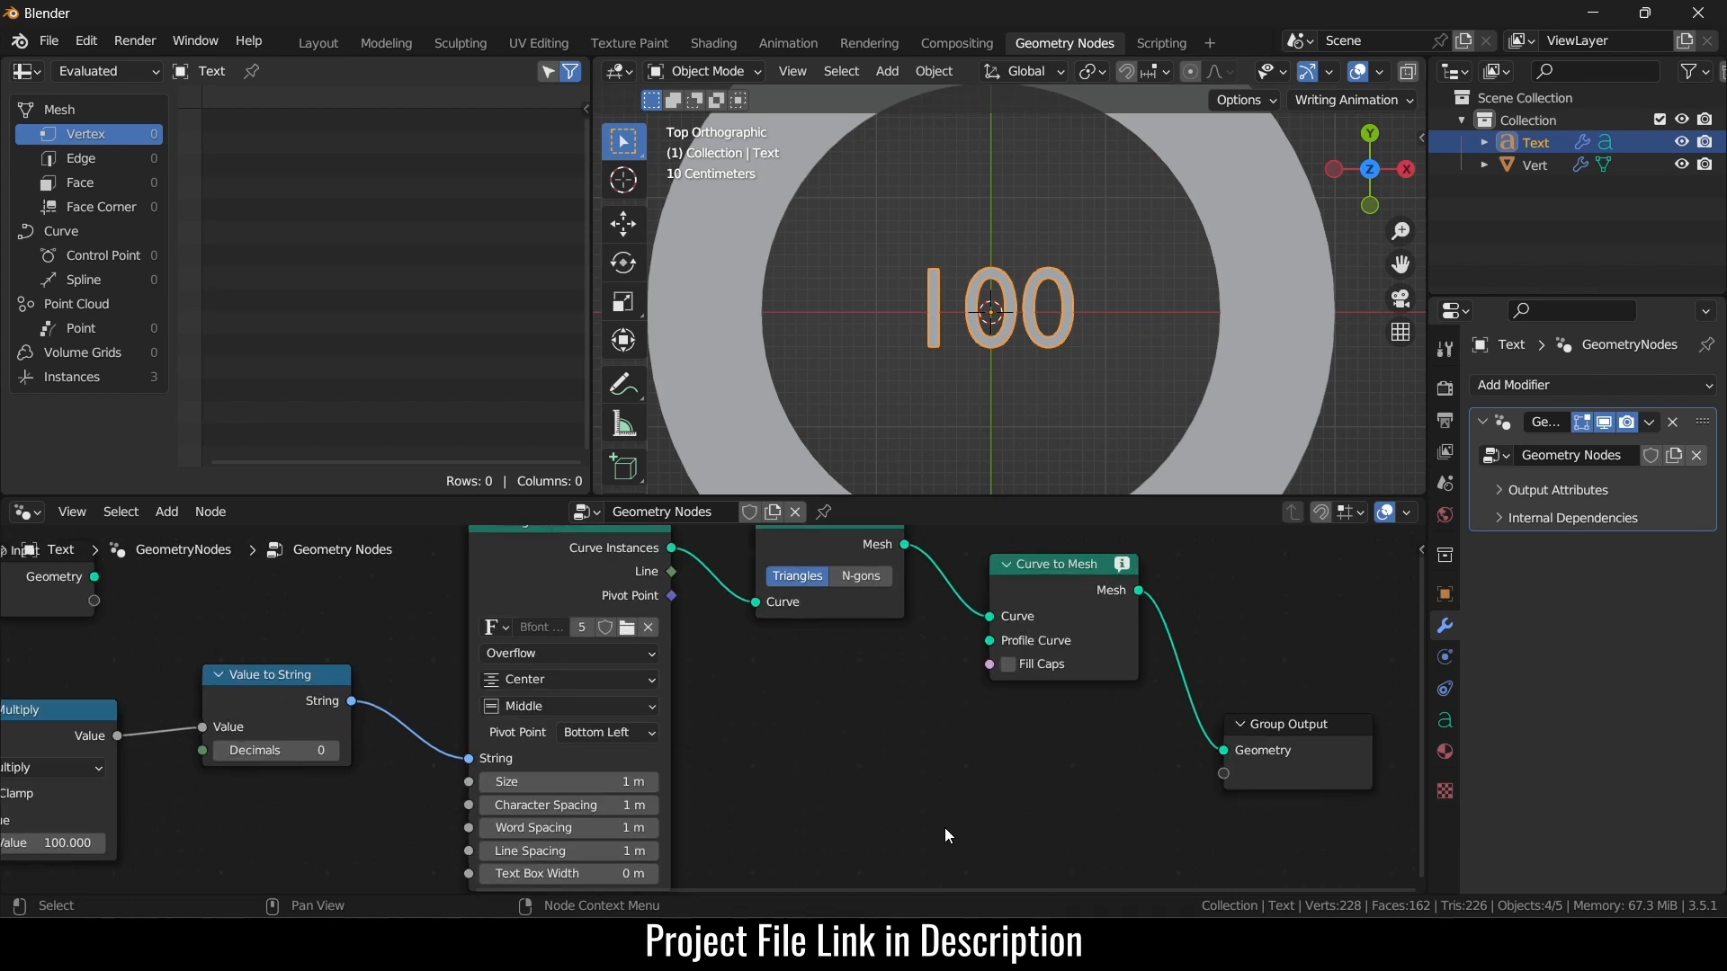
scroll(948, 817, "down", 1)
left_click_drag(1173, 786, 1311, 787)
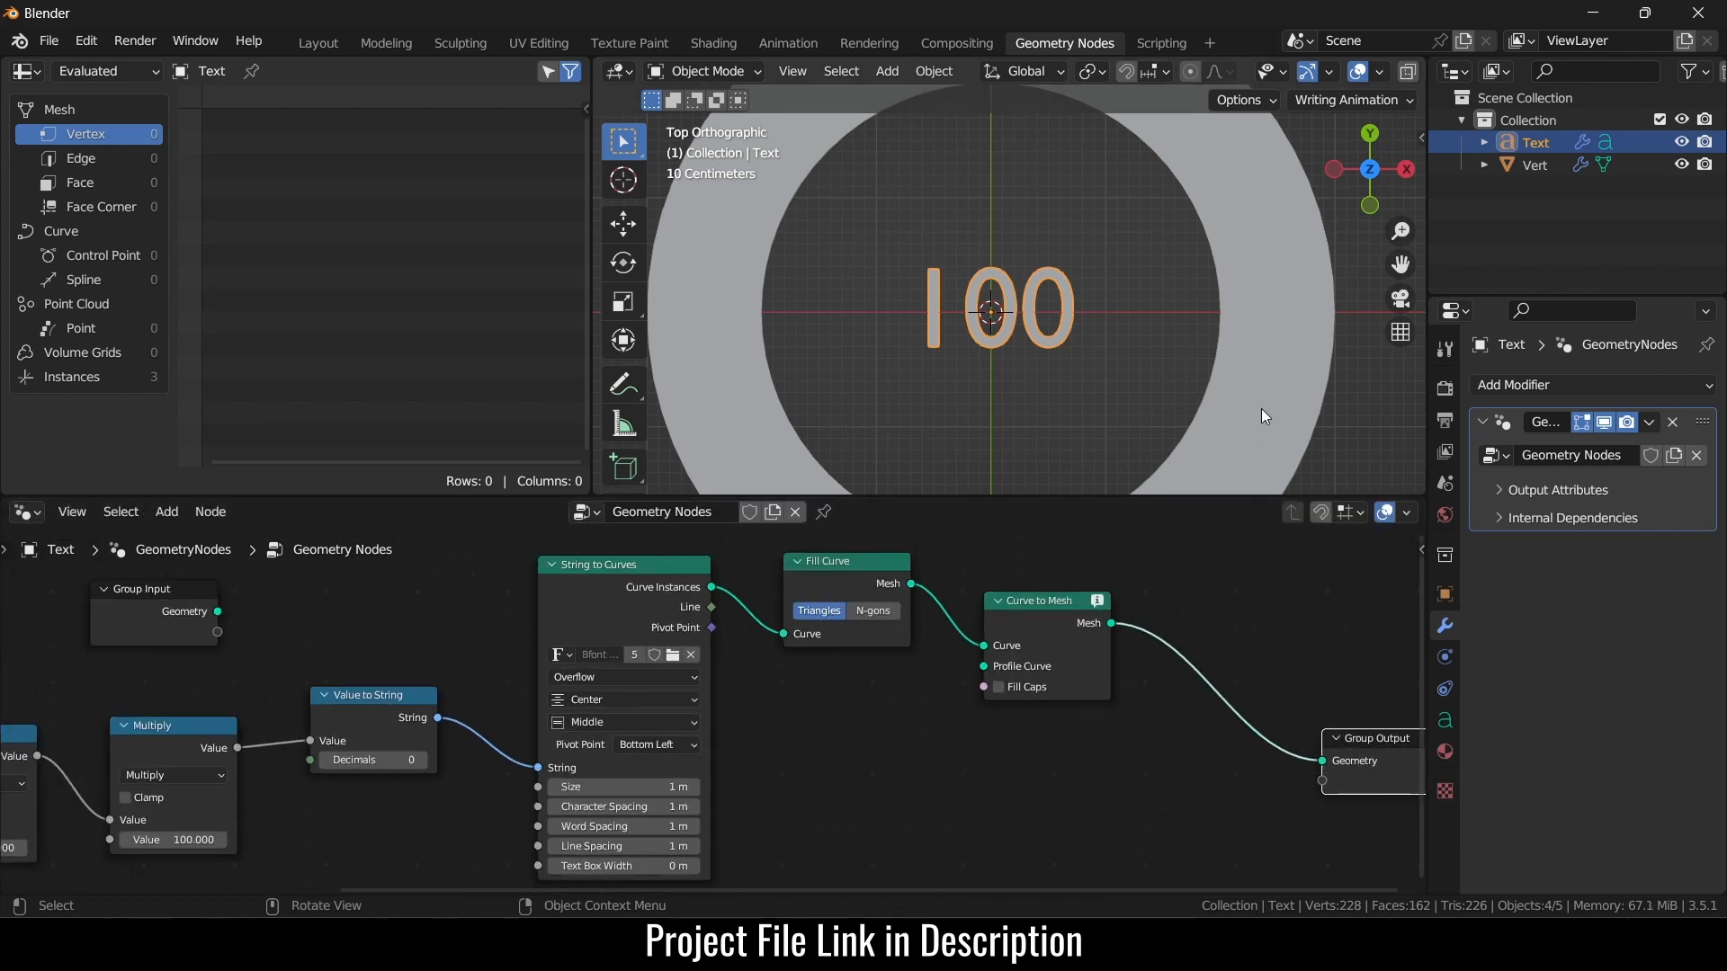
- Insert a Set Material node before Group Output, then select the ring object
key("shift+a")
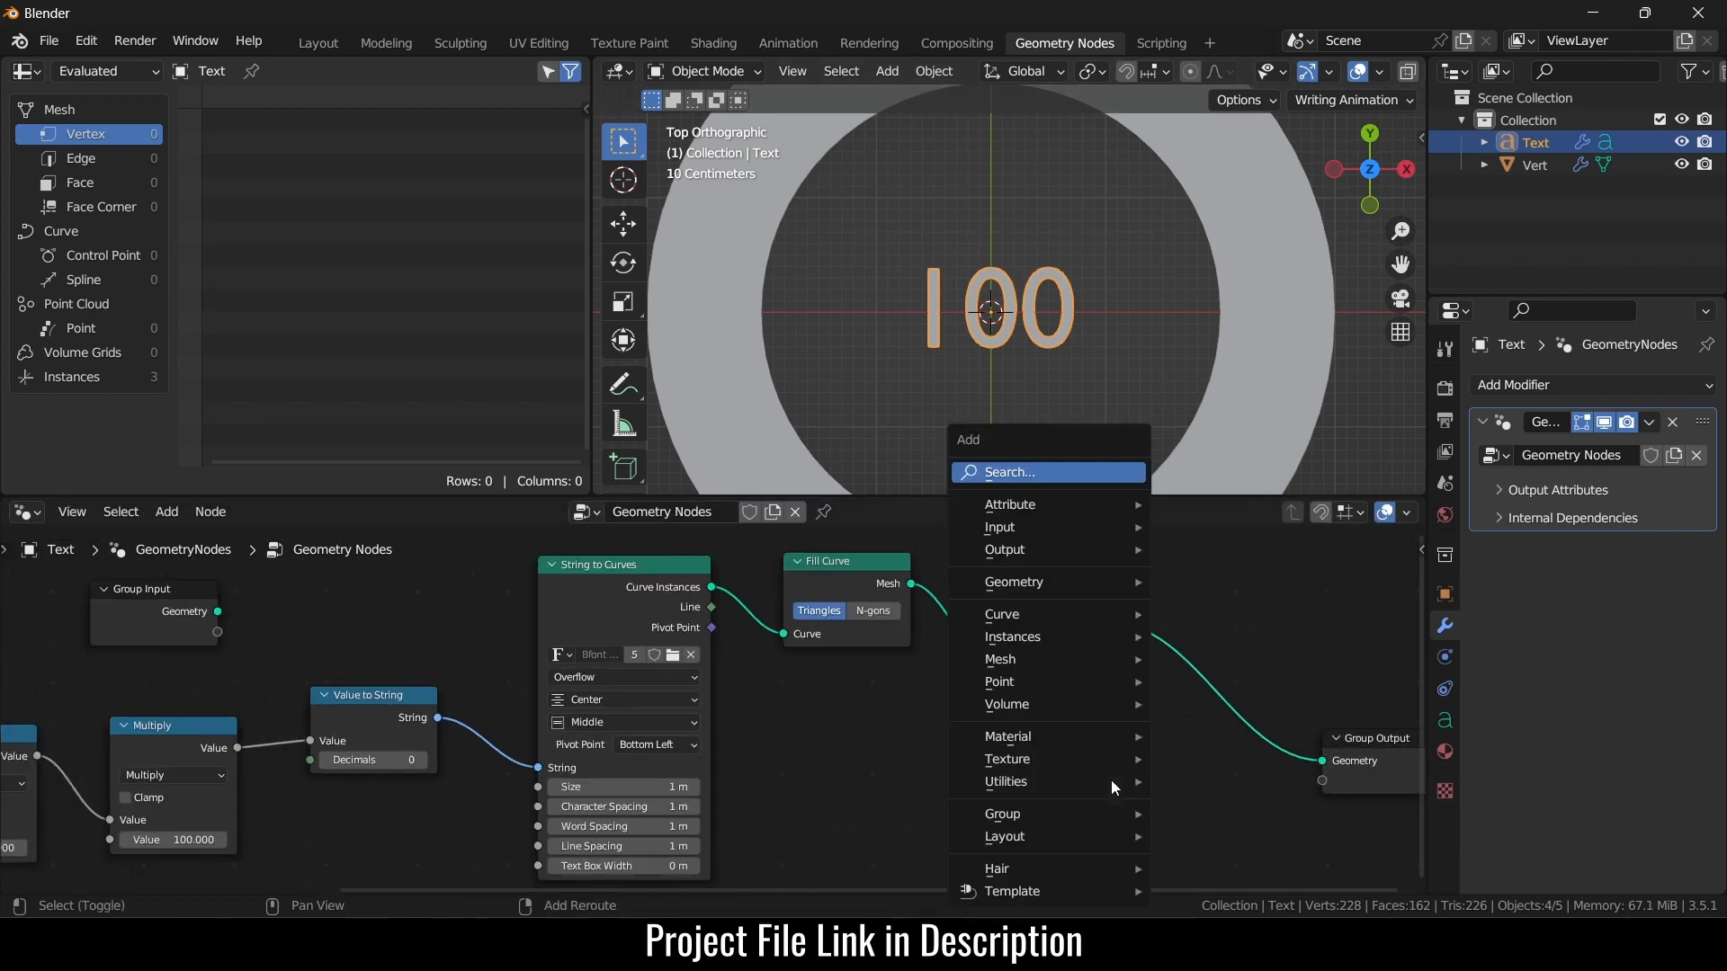
left_click(1056, 469)
type("set")
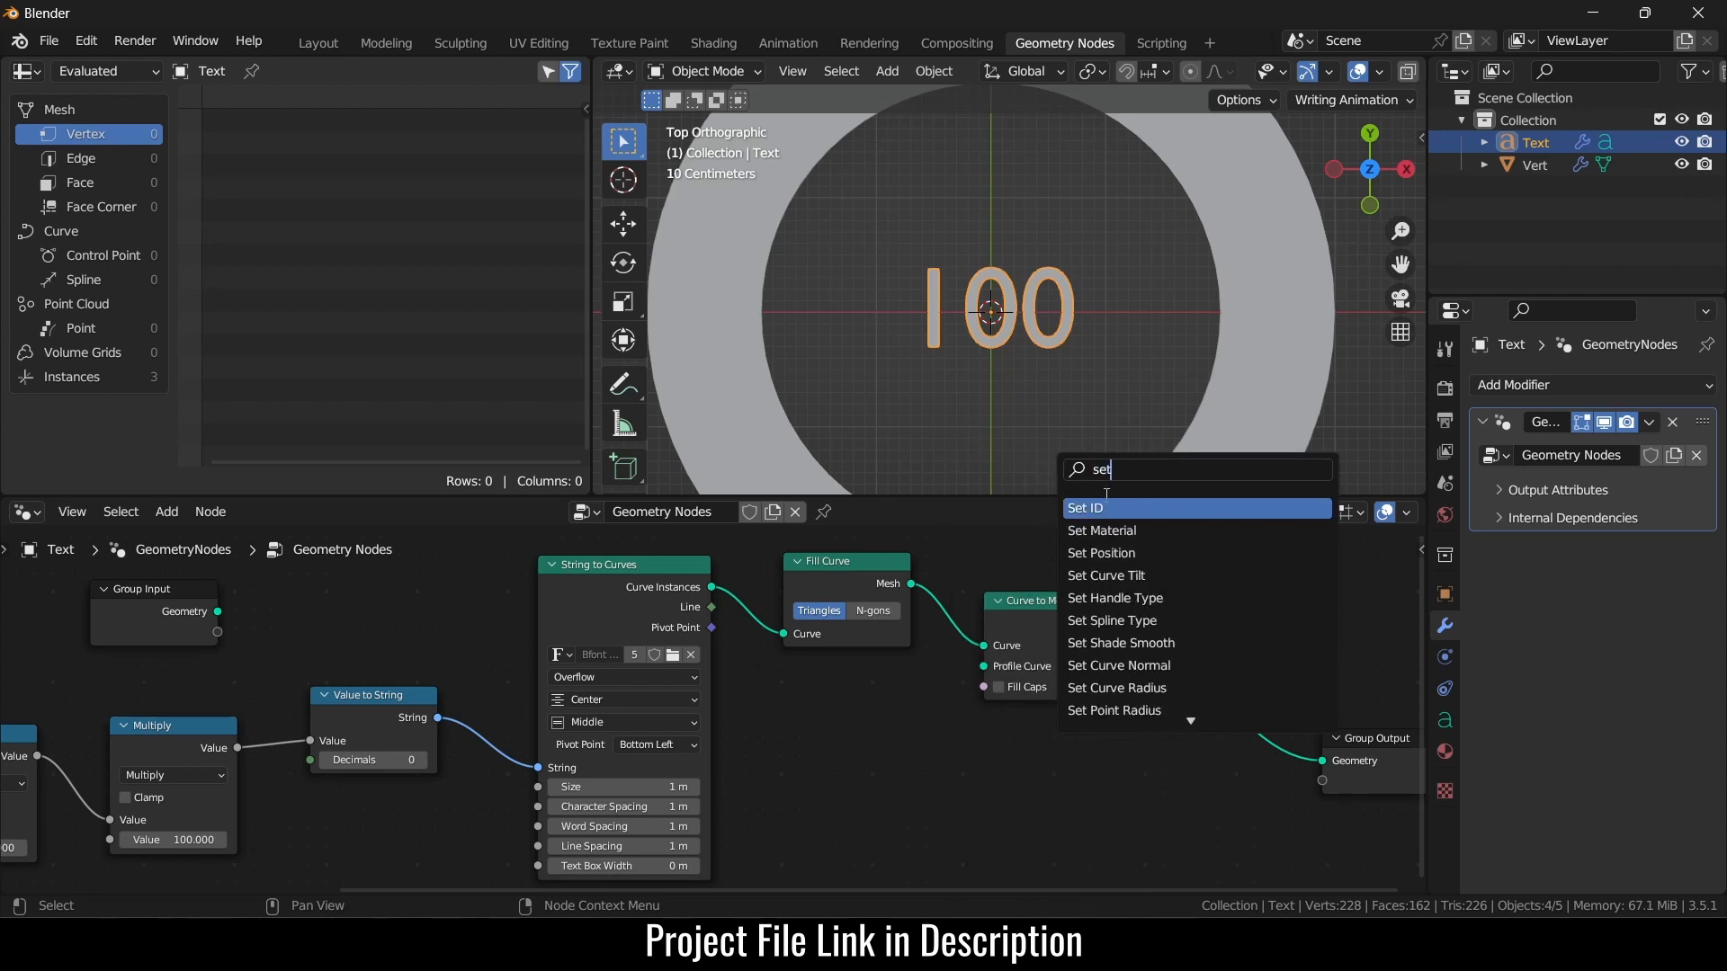
key("Down")
key("Return")
left_click(1280, 700)
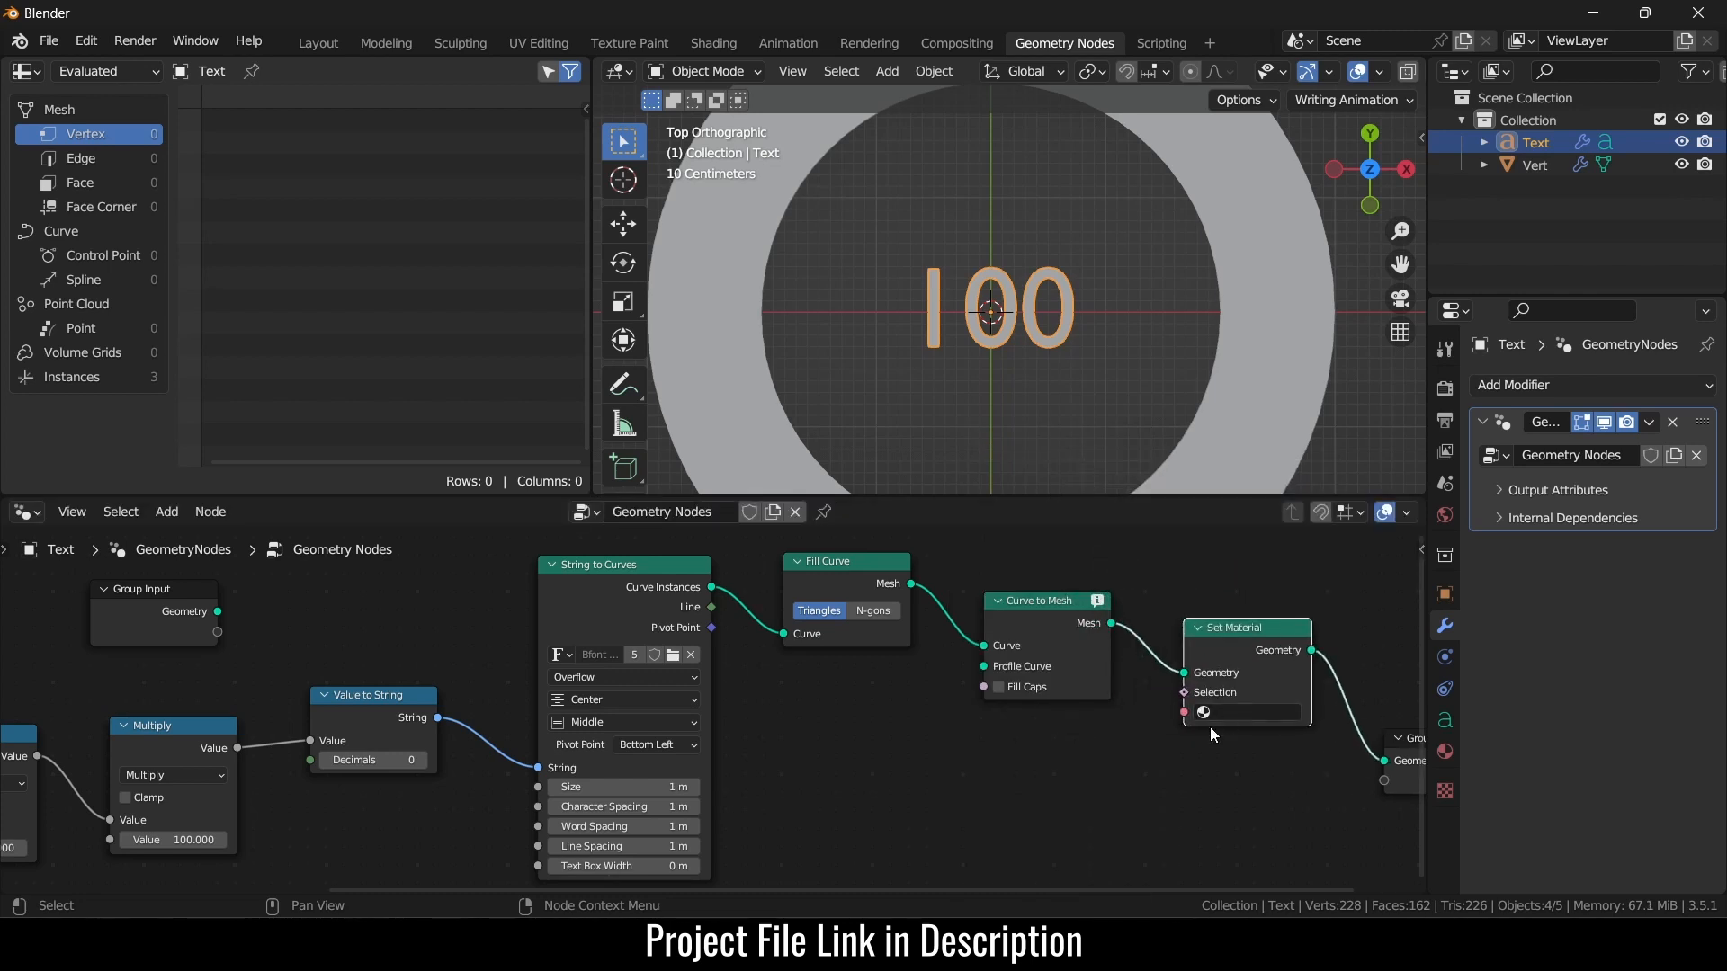
left_click(1294, 355)
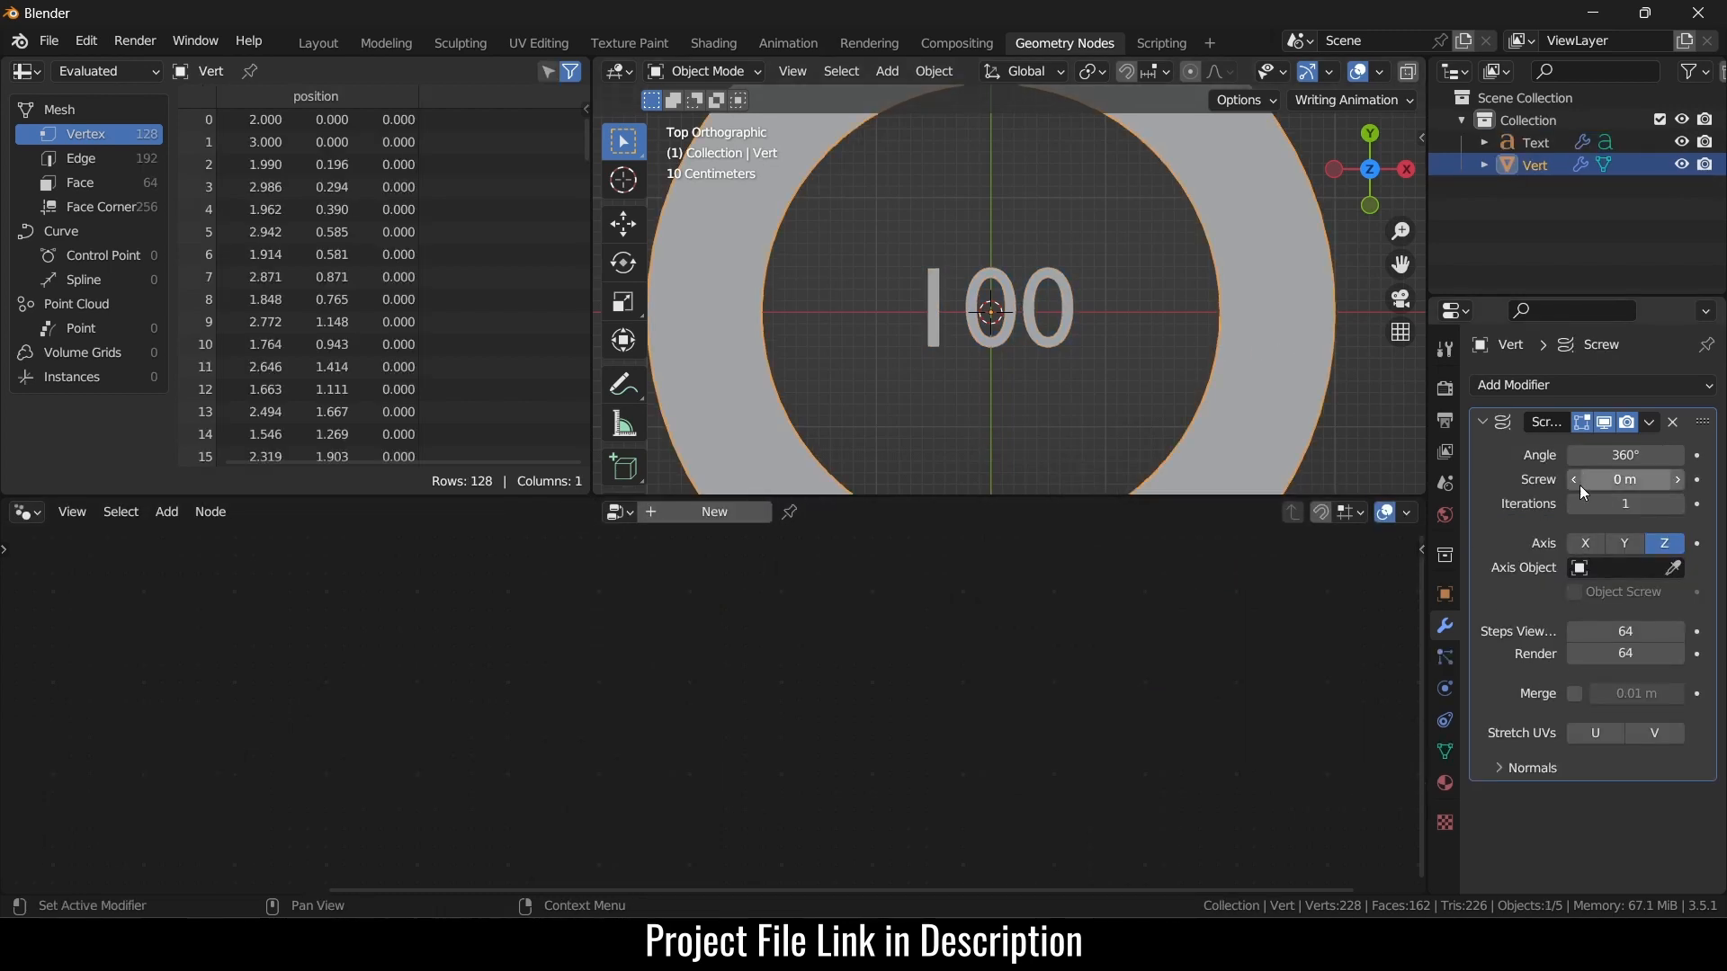
- Create a new material for the ring with a yellow base colour
left_click(1444, 782)
left_click(1642, 483)
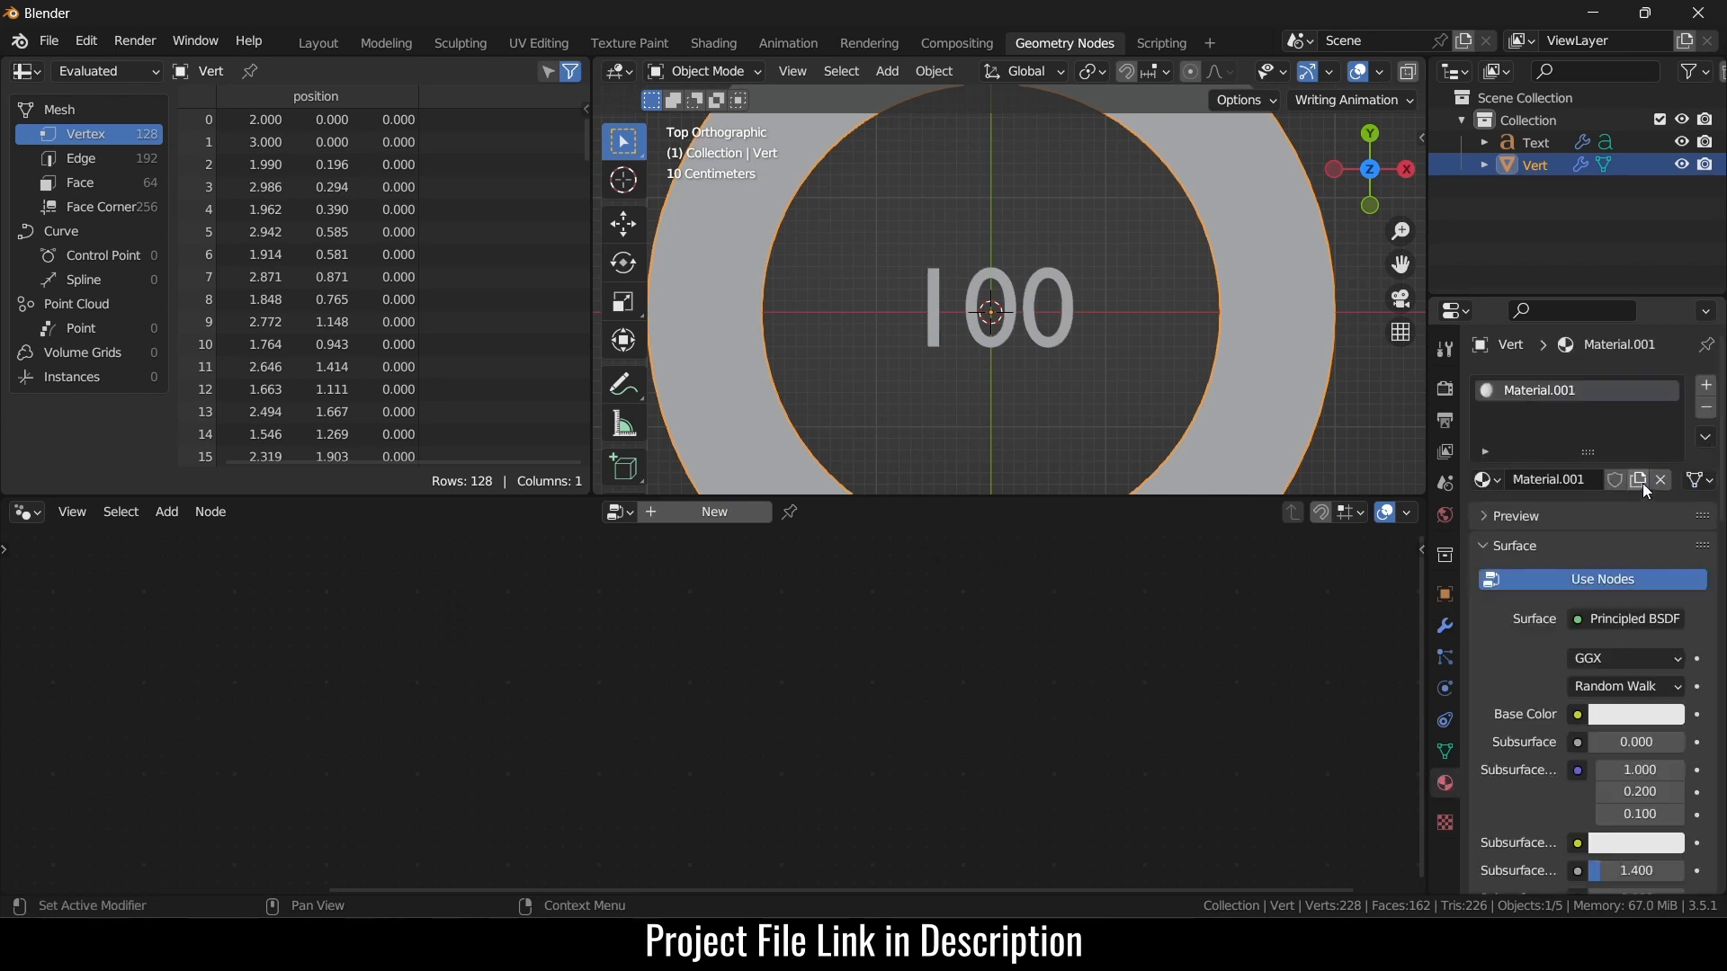
left_click(1655, 712)
left_click_drag(1611, 478, 1648, 466)
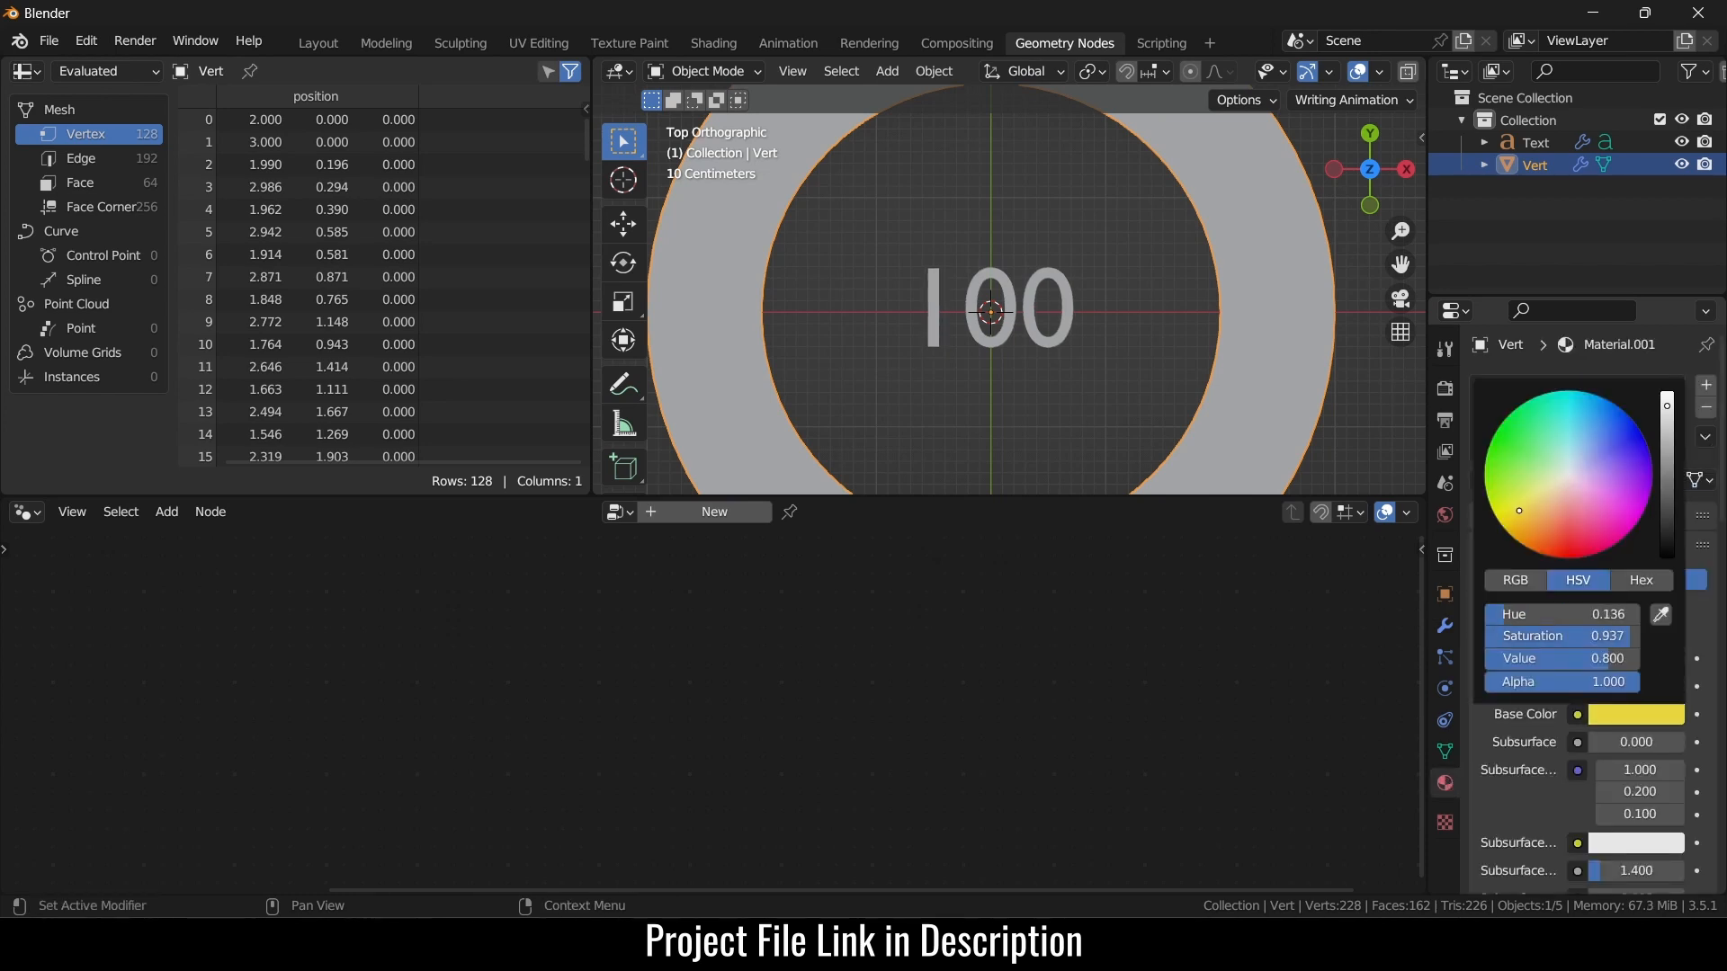
scroll(1579, 737, "down", 5)
scroll(1587, 755, "down", 2)
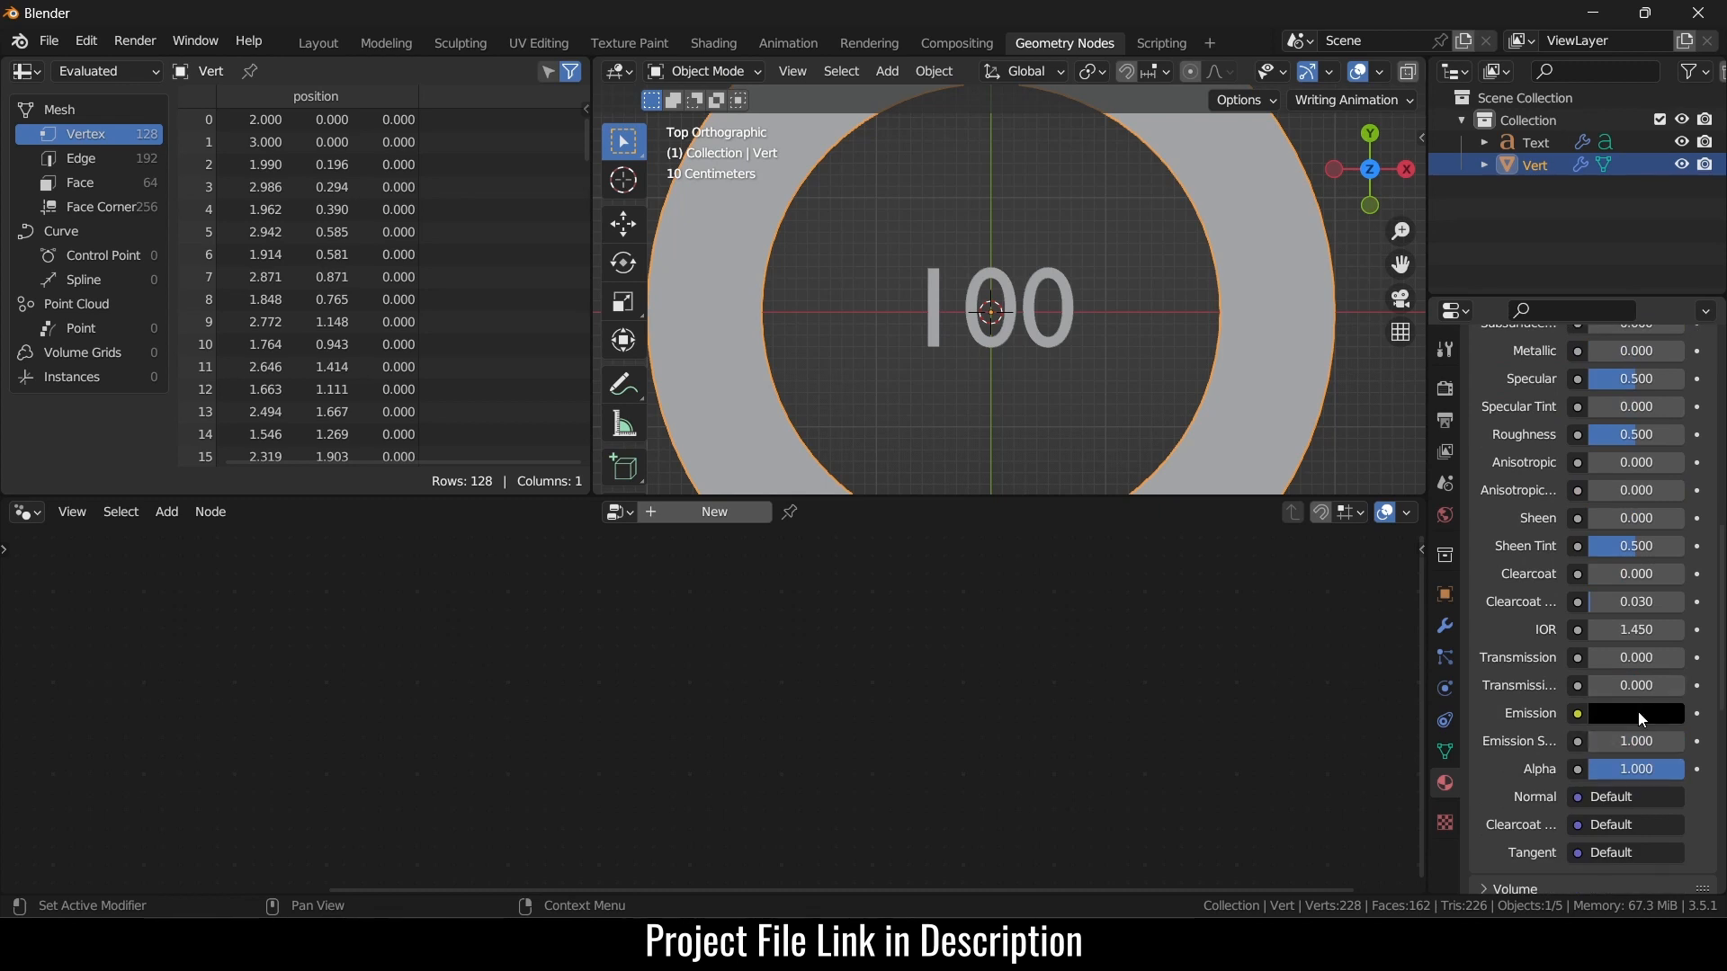
- Set the material's emission to bright yellow and rename it 'circle'
left_click(1638, 710)
left_click_drag(1669, 446, 1667, 393)
left_click_drag(1574, 489, 1490, 510)
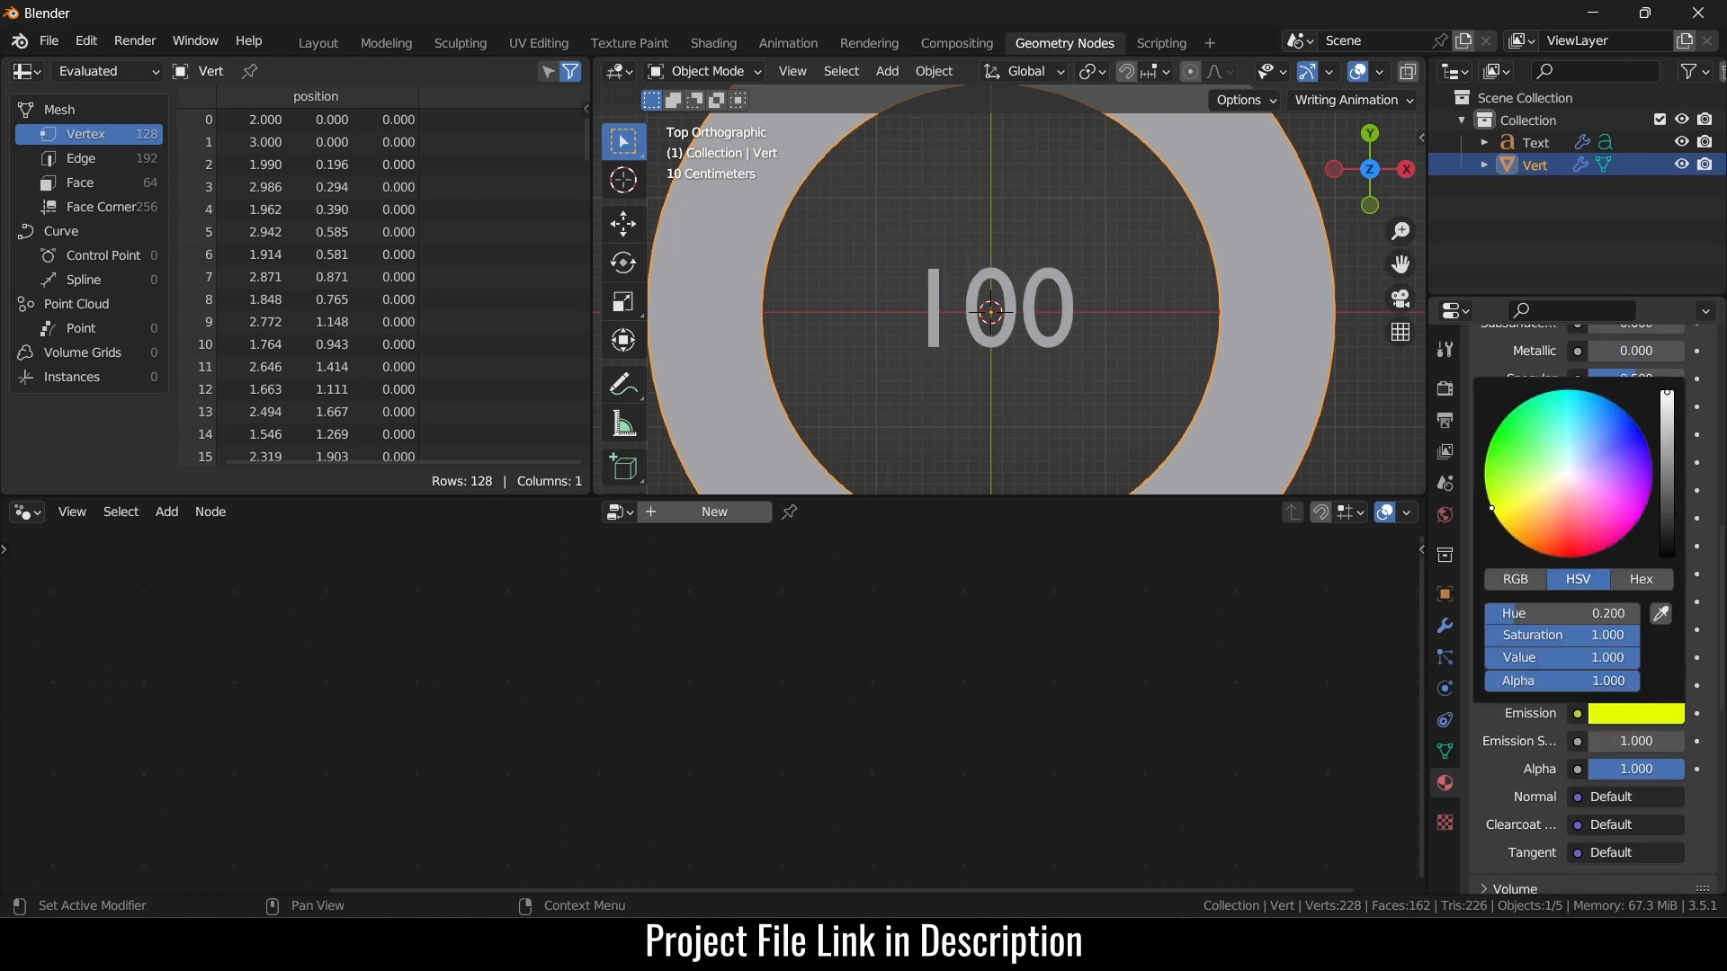
scroll(1565, 621, "up", 10)
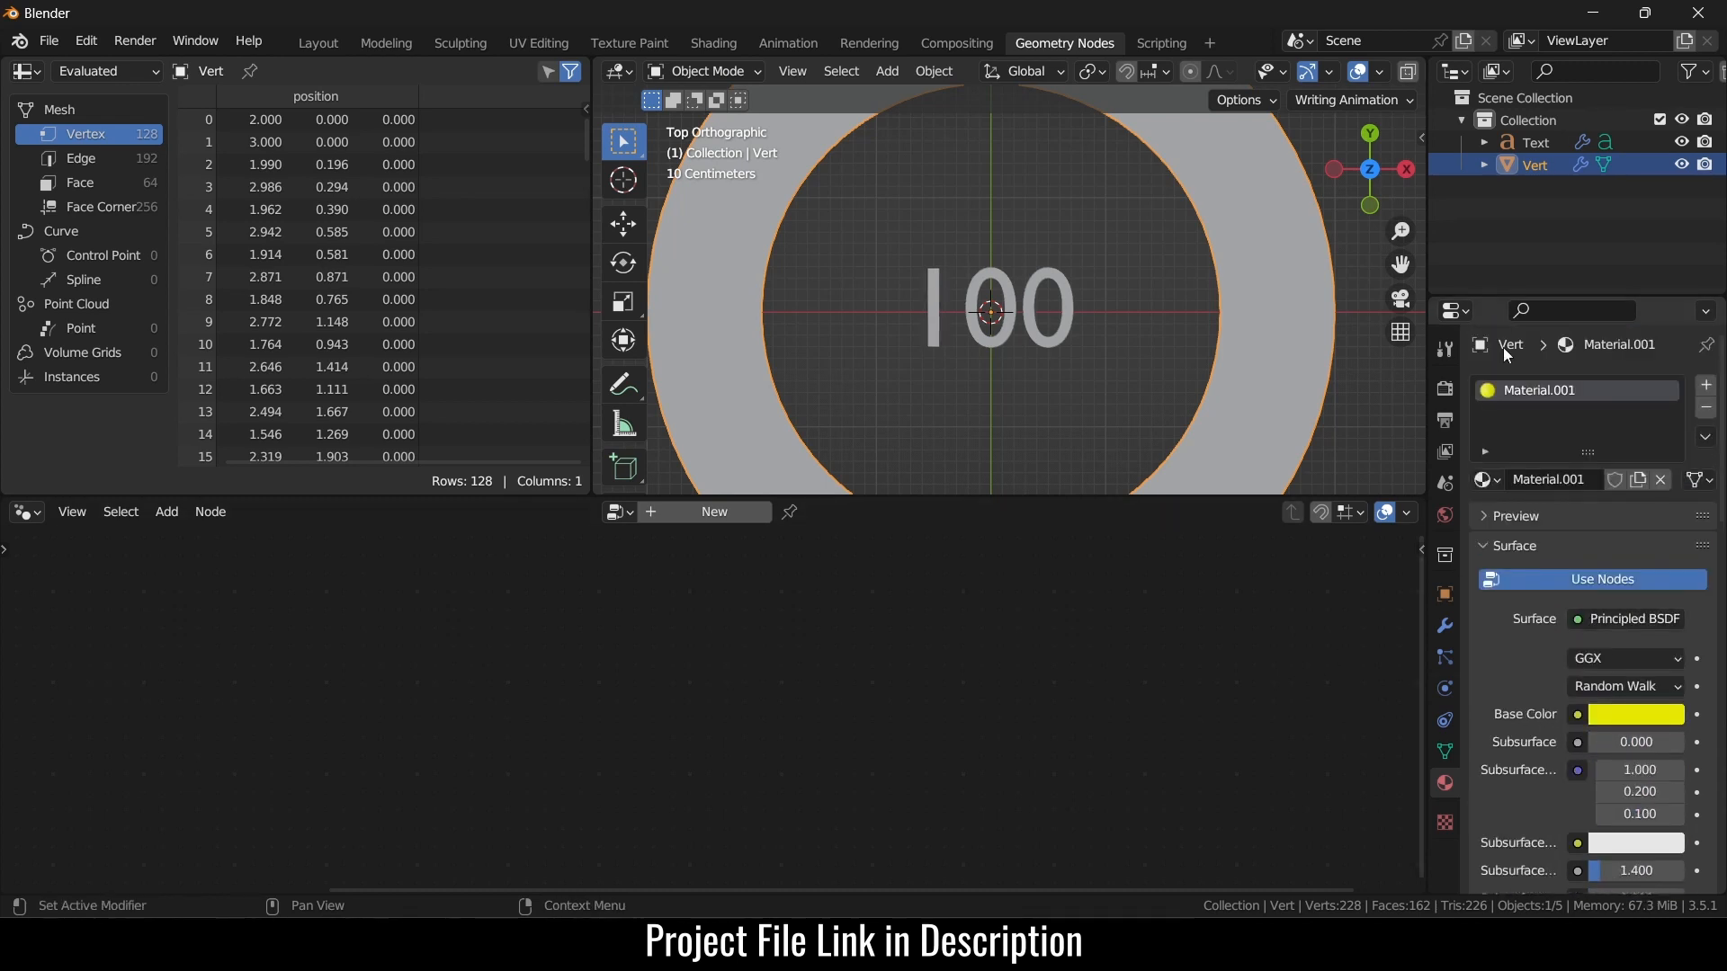
double_click(1590, 399)
type("cu")
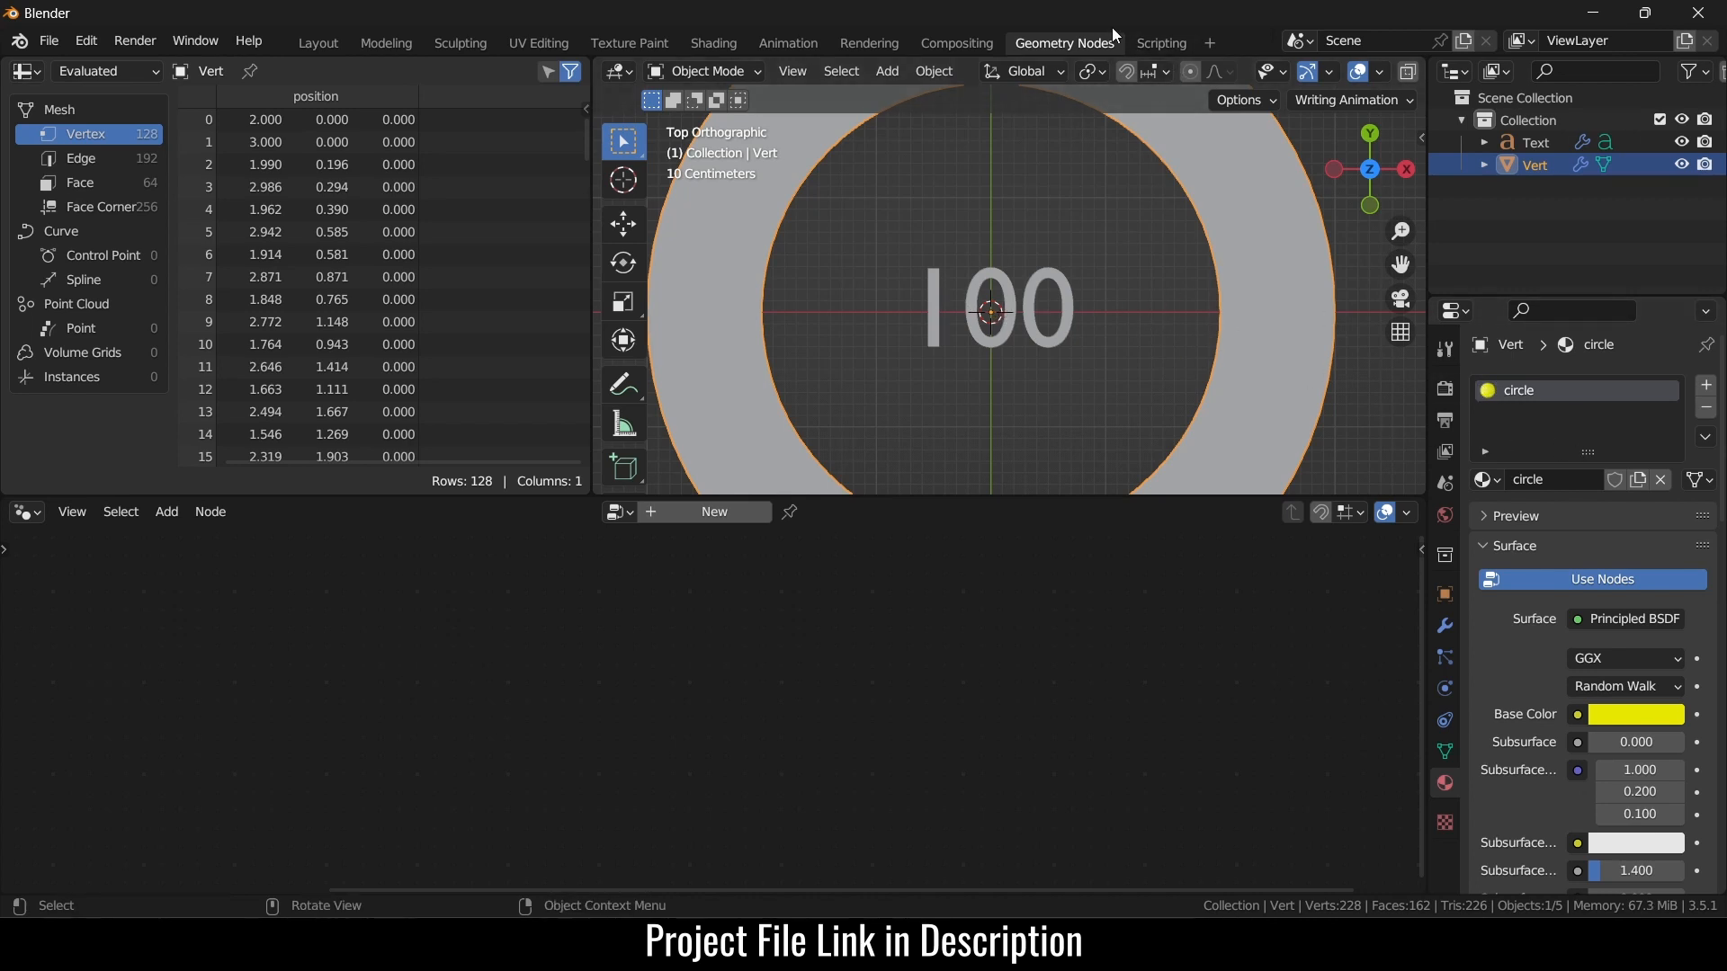
left_click(320, 42)
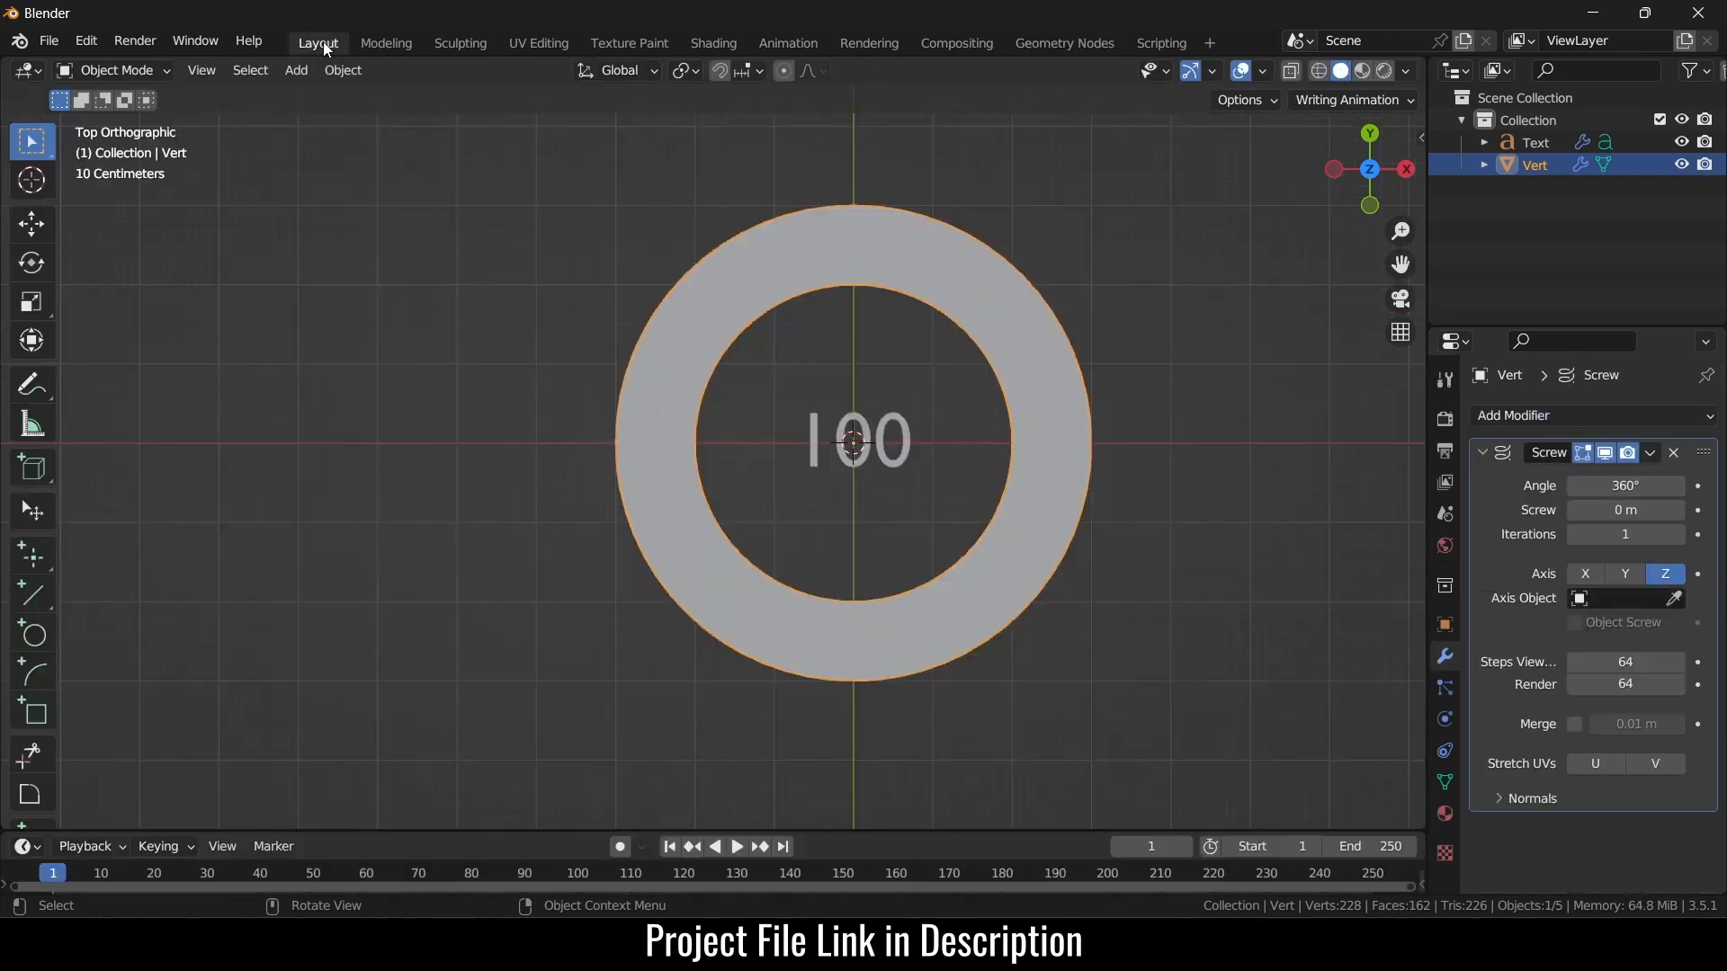
- Switch the viewport to rendered shading and select the 100 text object
left_click(1383, 71)
scroll(860, 503, "up", 1)
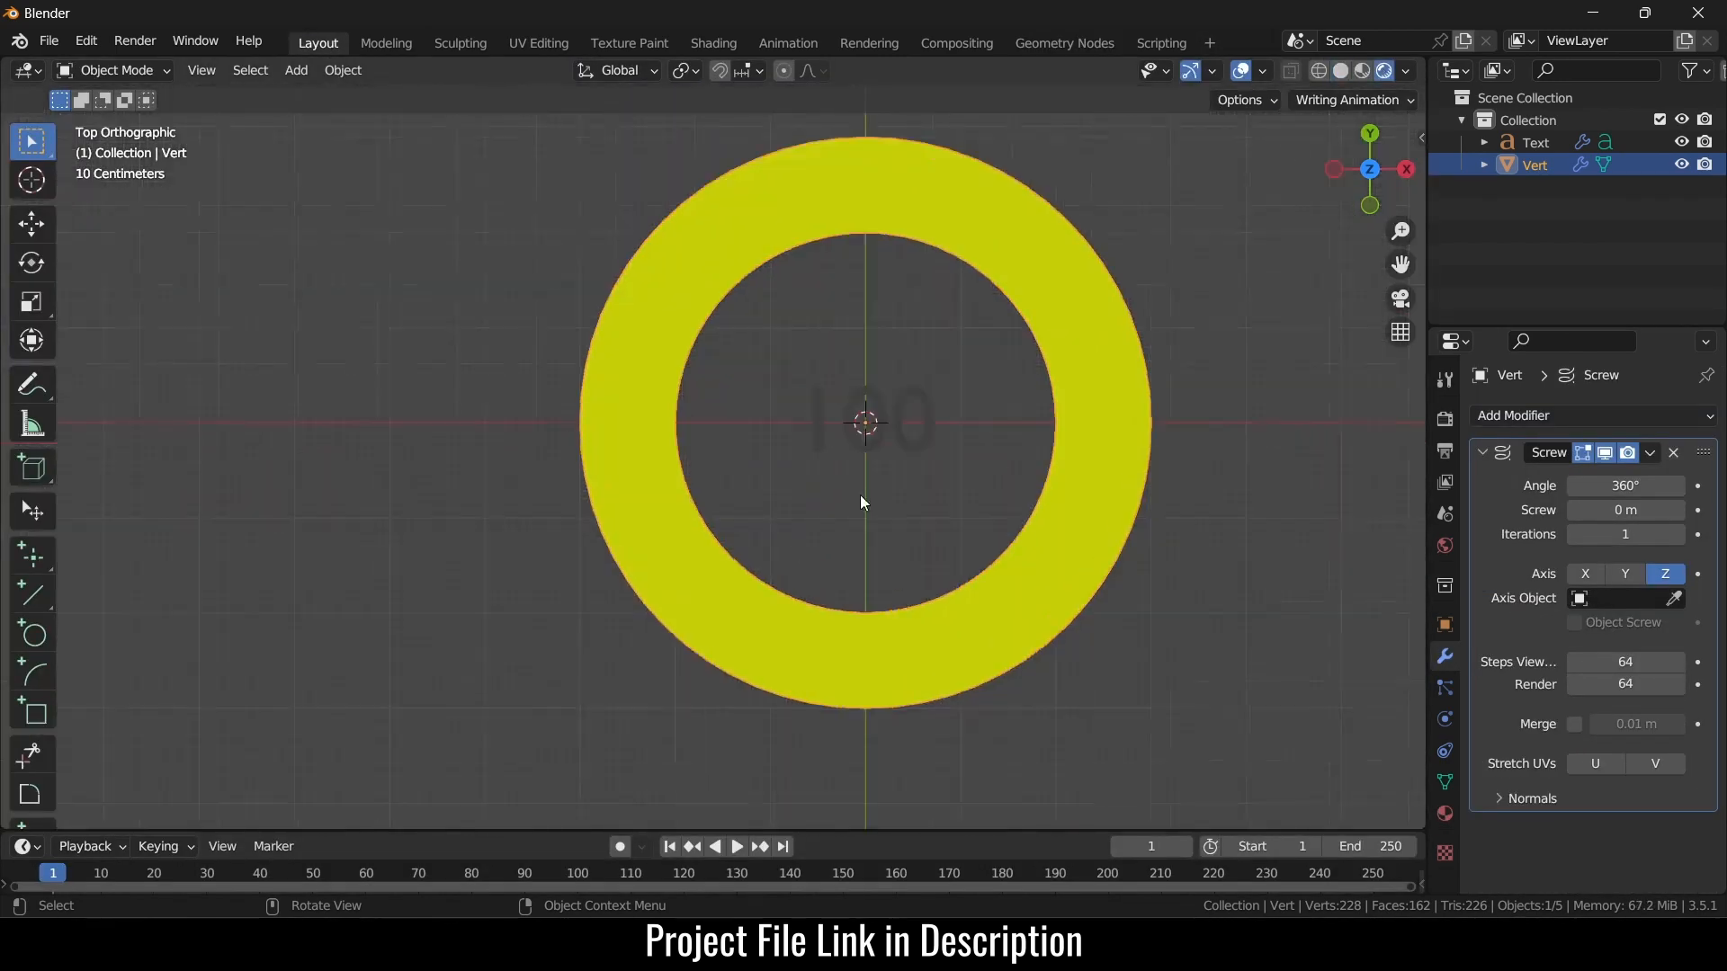
left_click(921, 435)
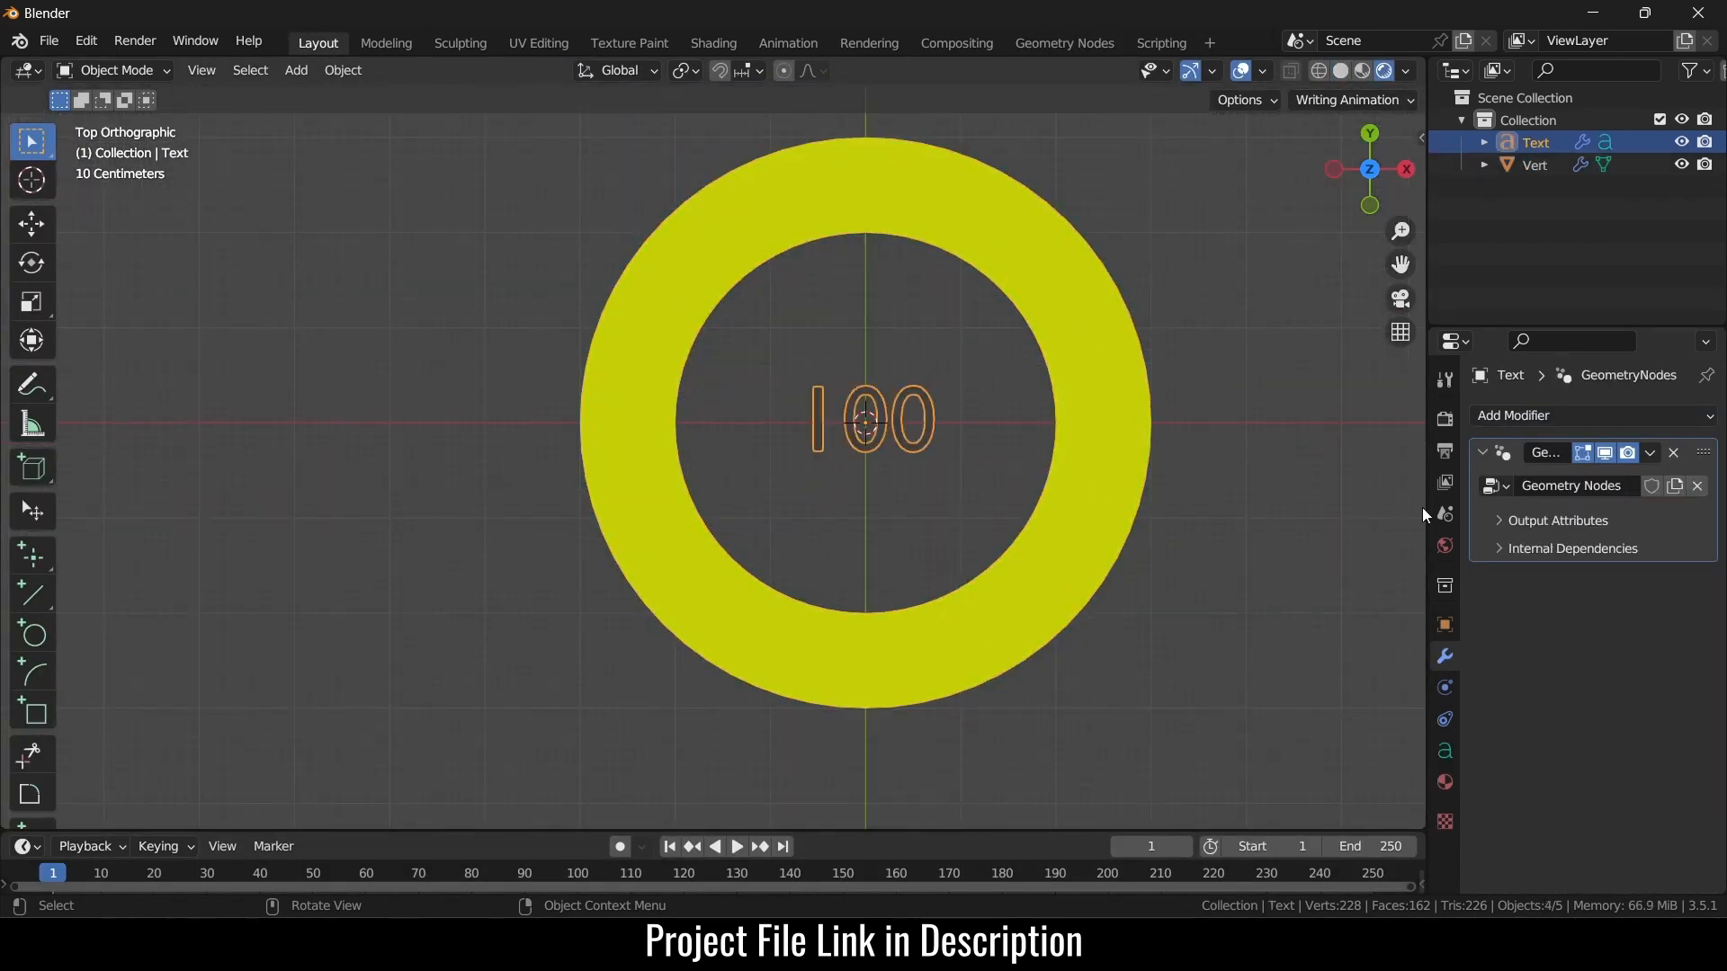
left_click(1446, 783)
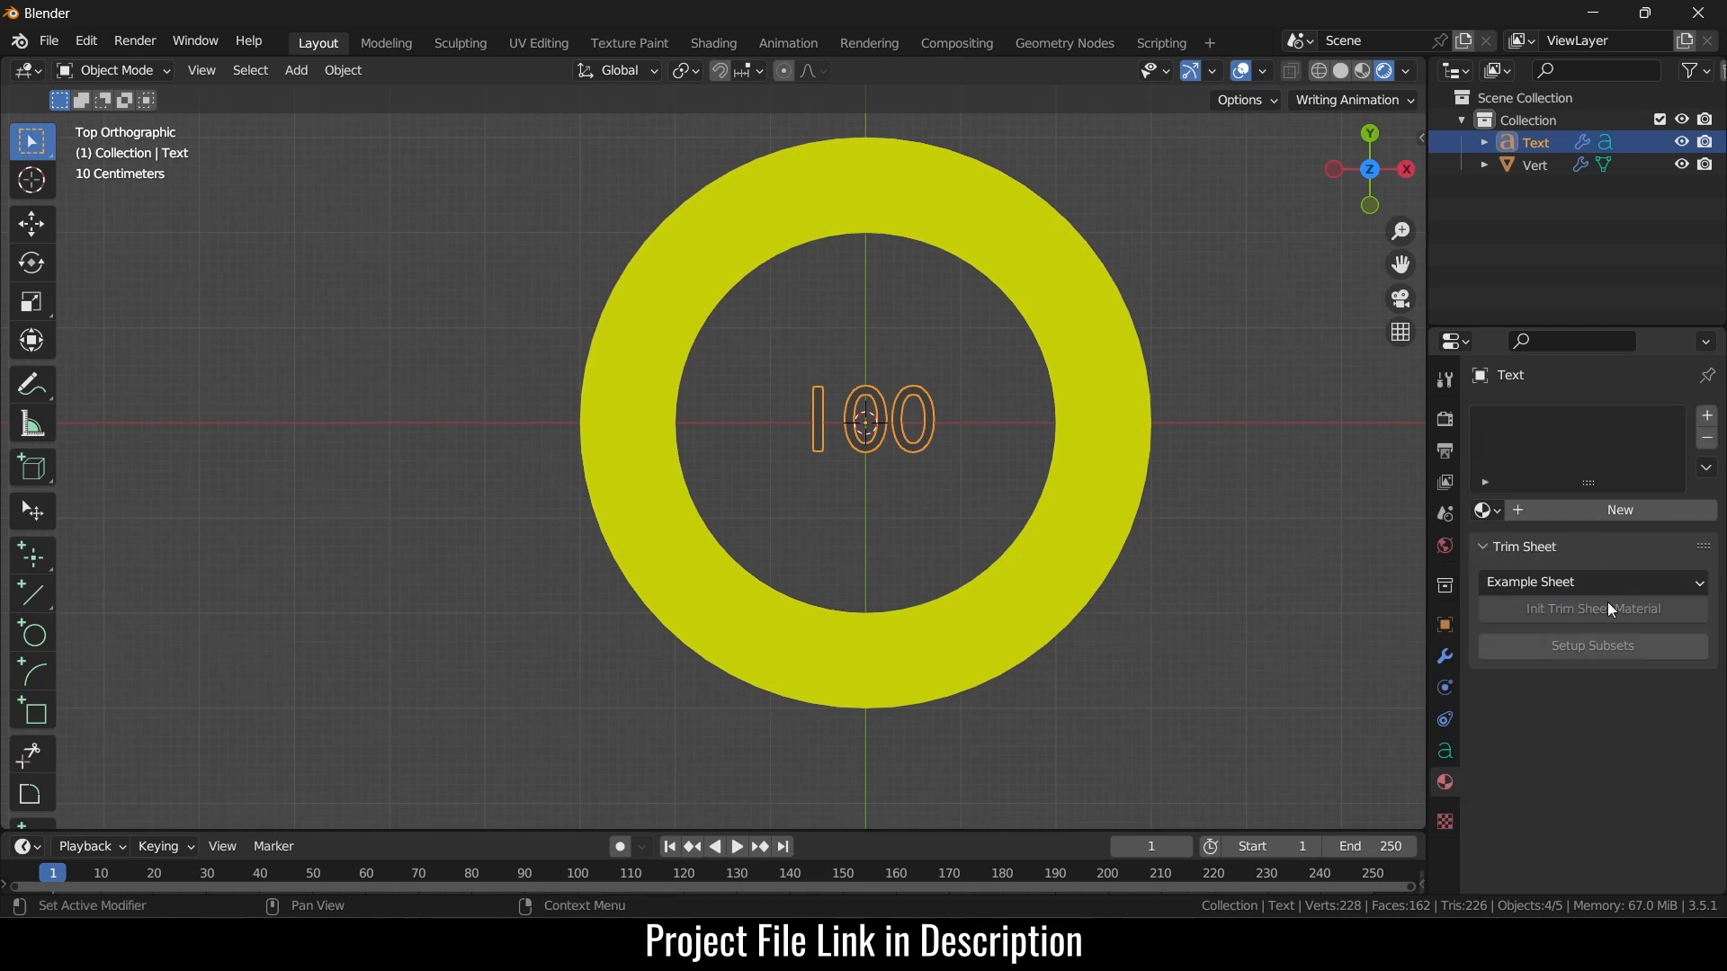
- Give the text a new material, Material.001, with a white emission colour
left_click(1604, 509)
scroll(1648, 849, "down", 15)
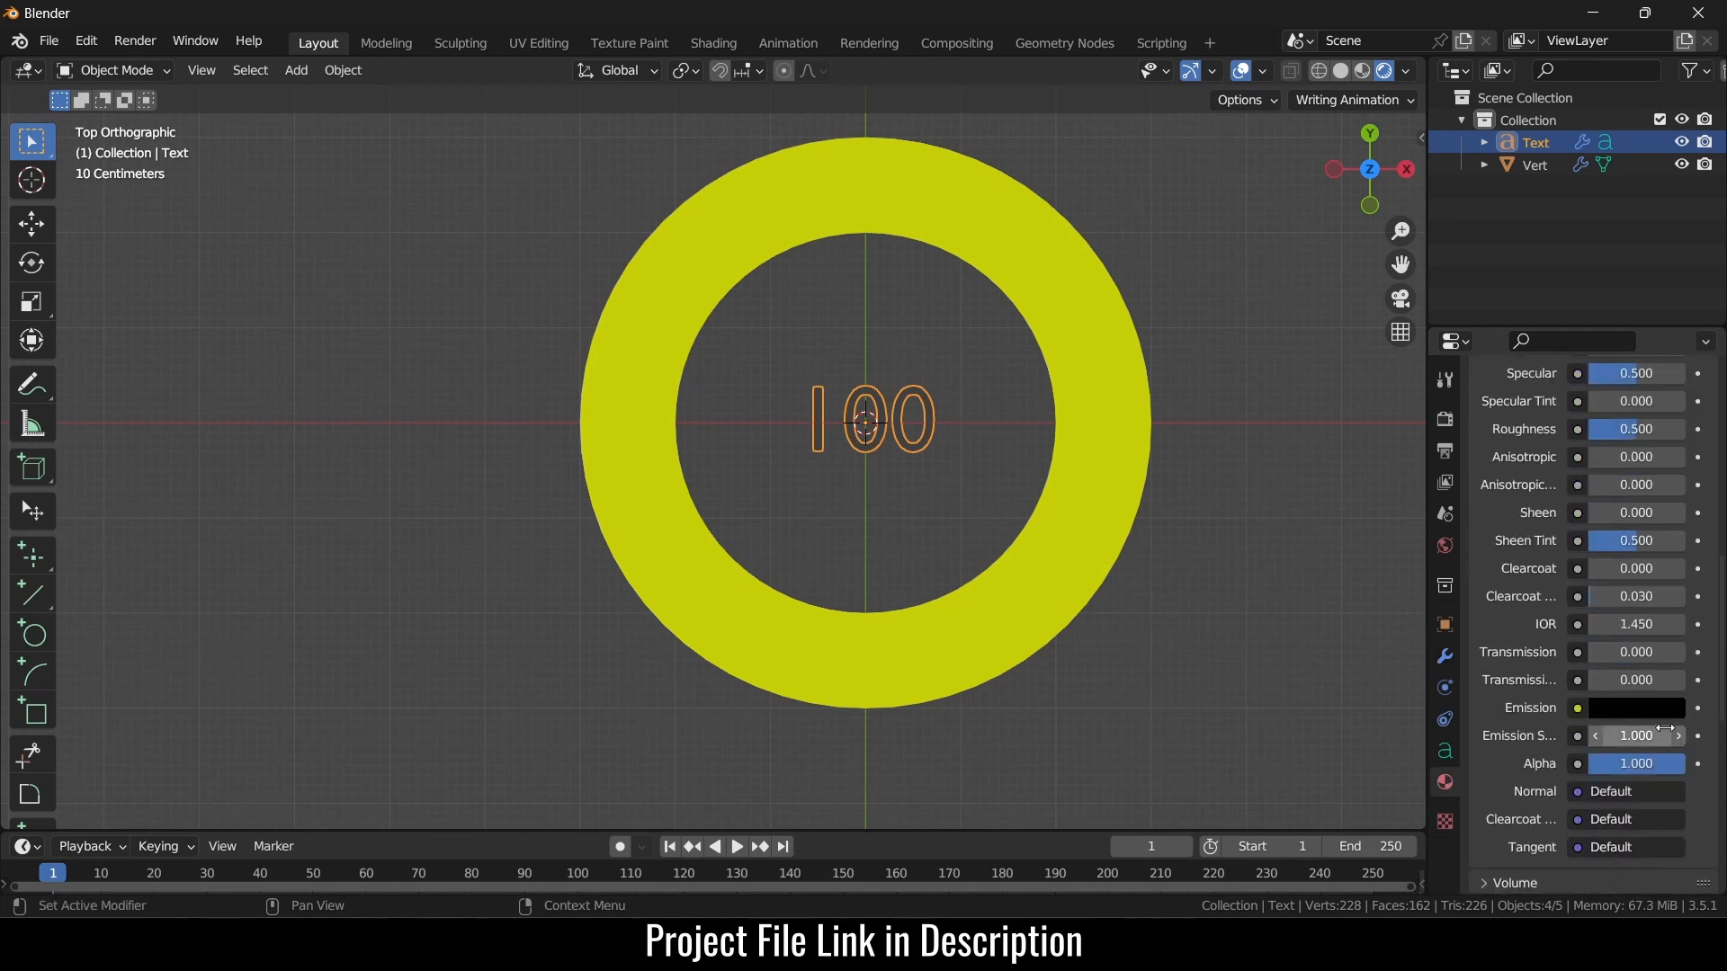
left_click(1667, 709)
left_click(1667, 393)
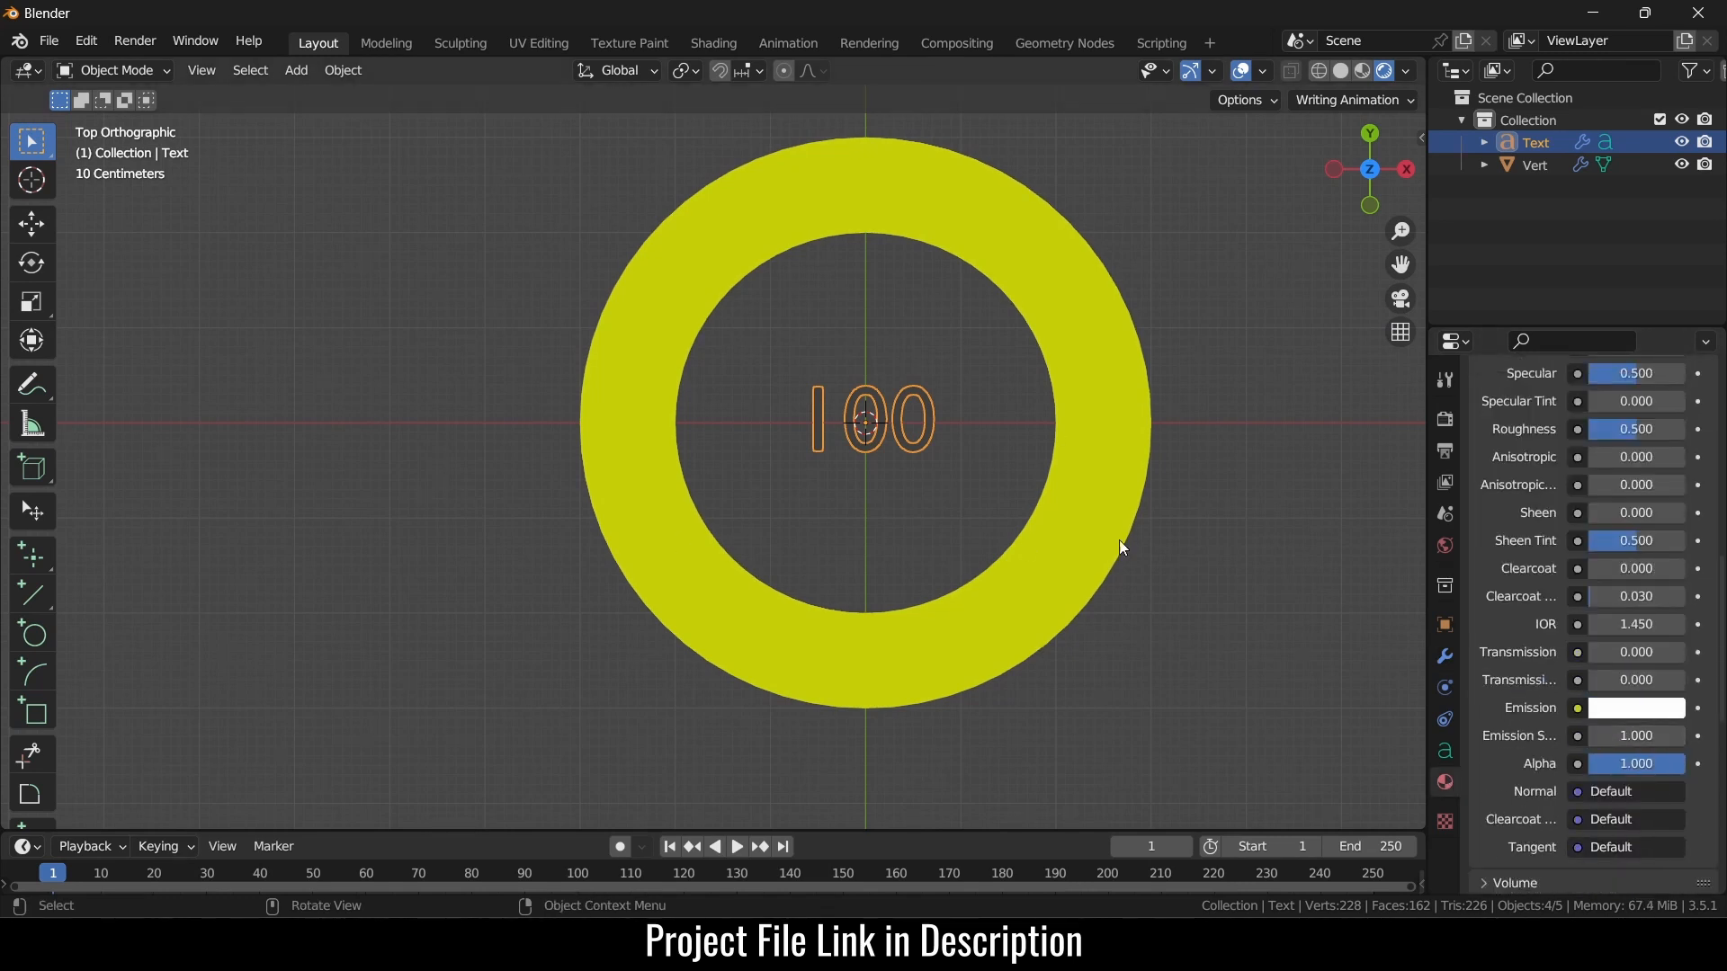
scroll(1633, 682, "up", 15)
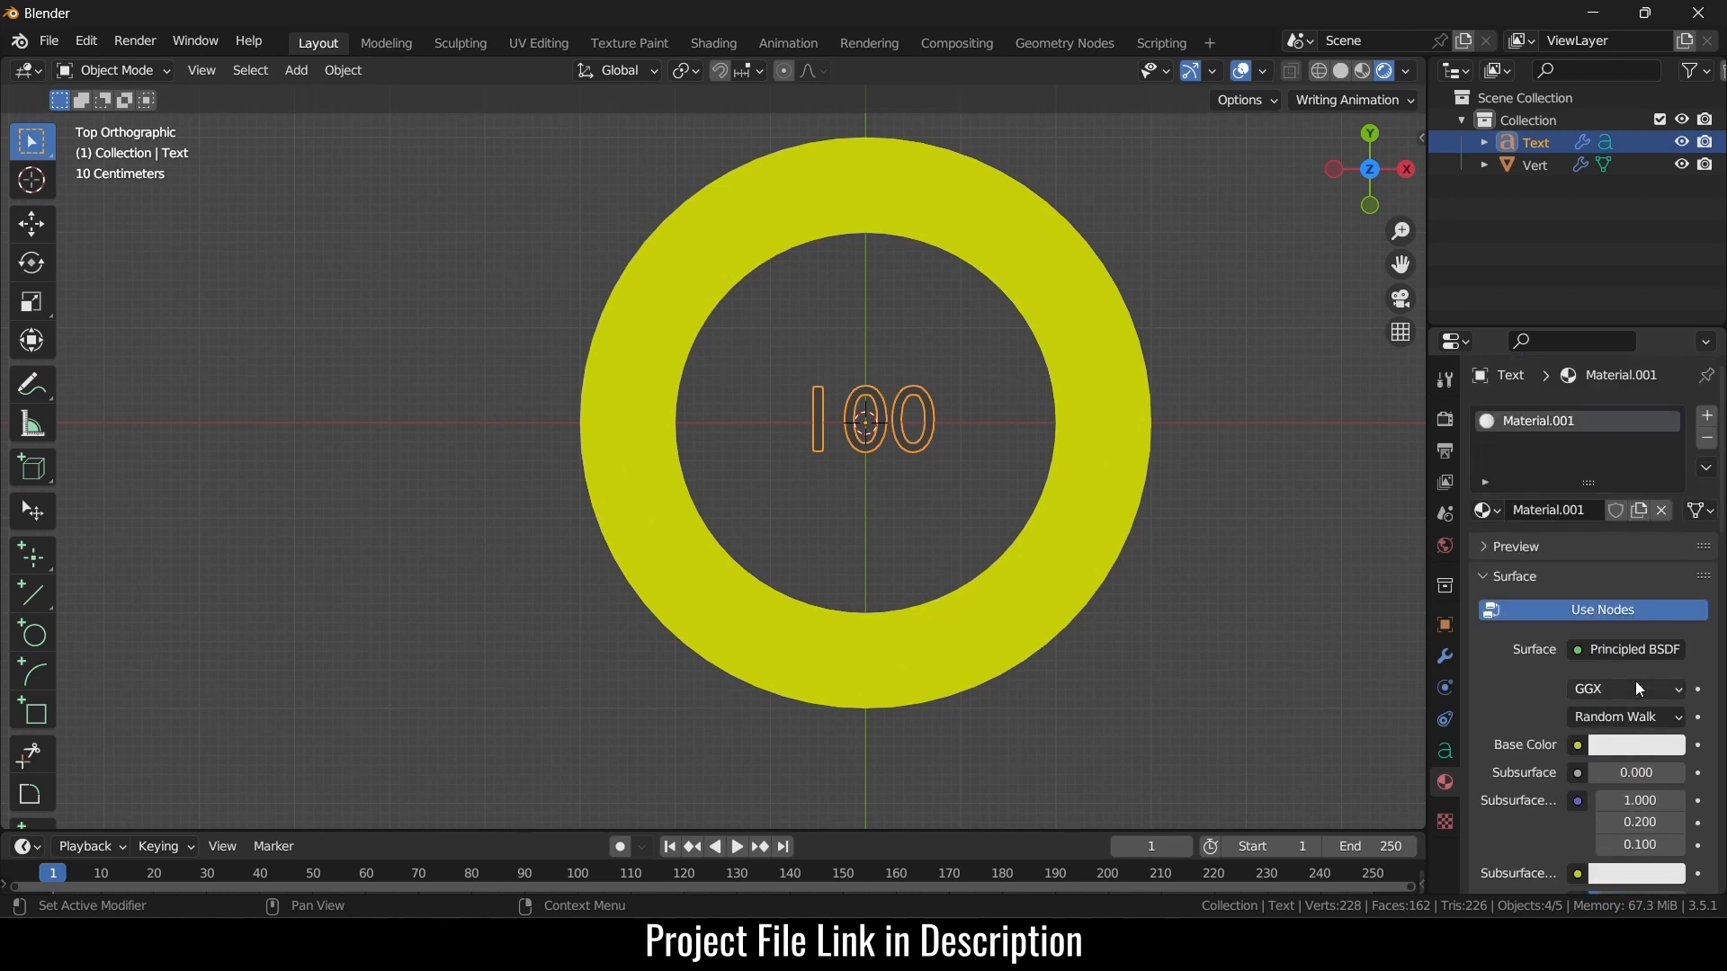
scroll(1664, 684, "down", 13)
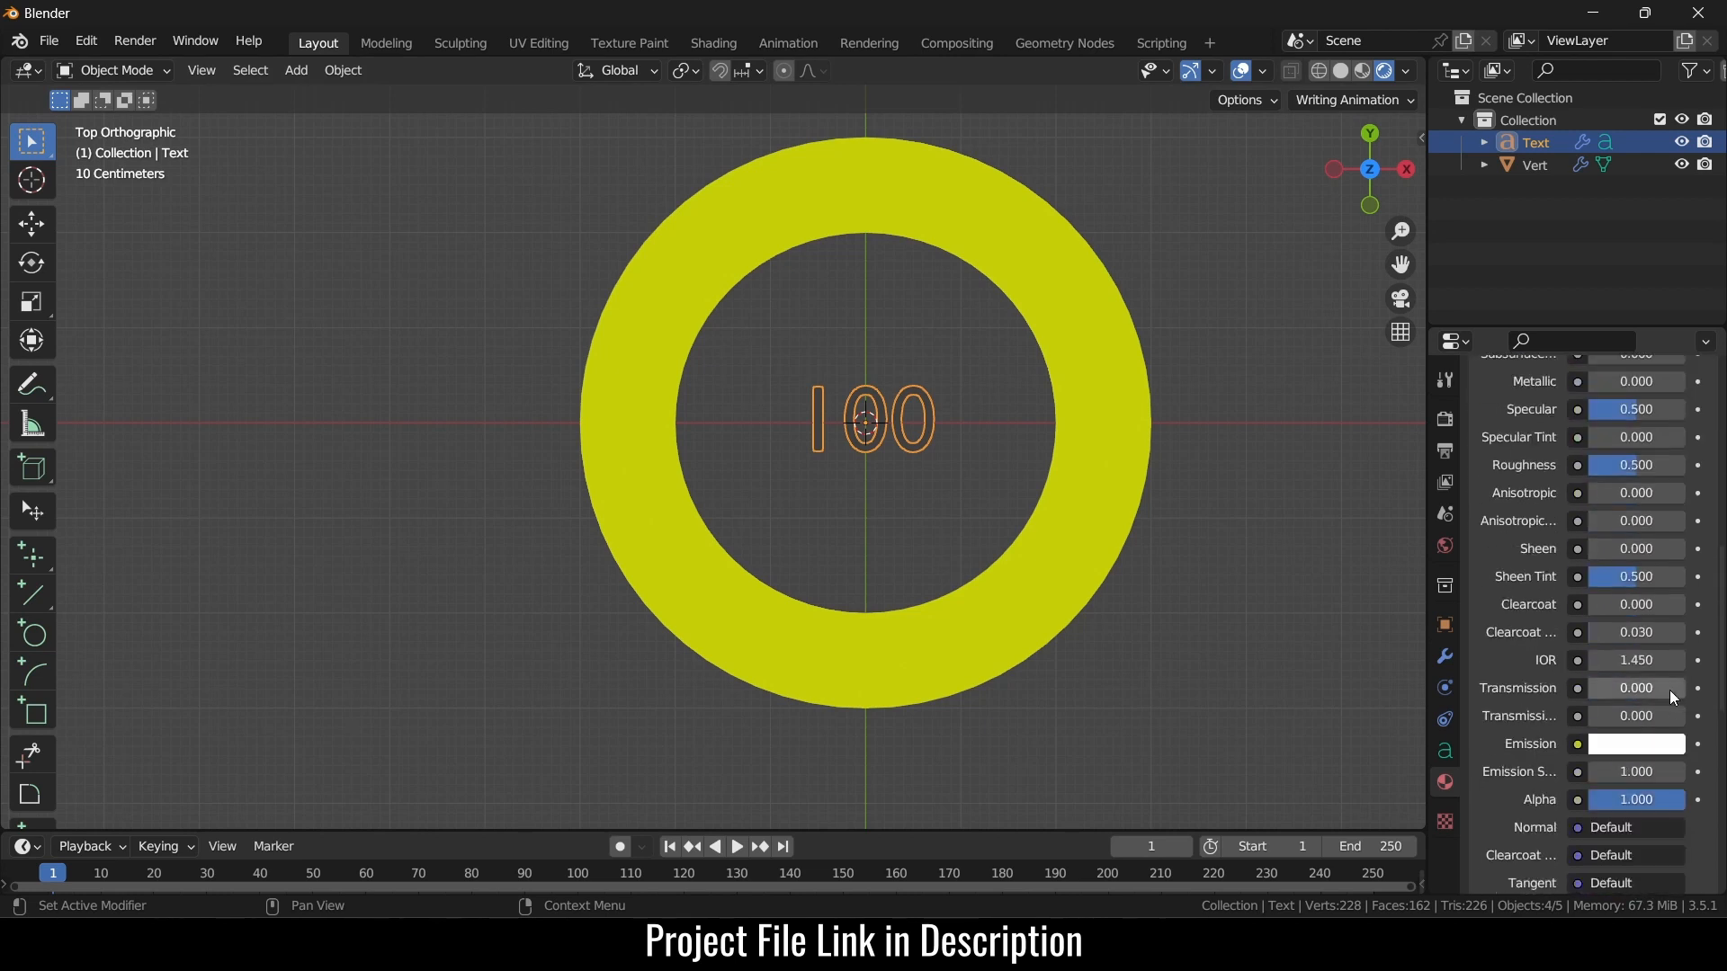
scroll(1670, 689, "down", 5)
left_click(1446, 546)
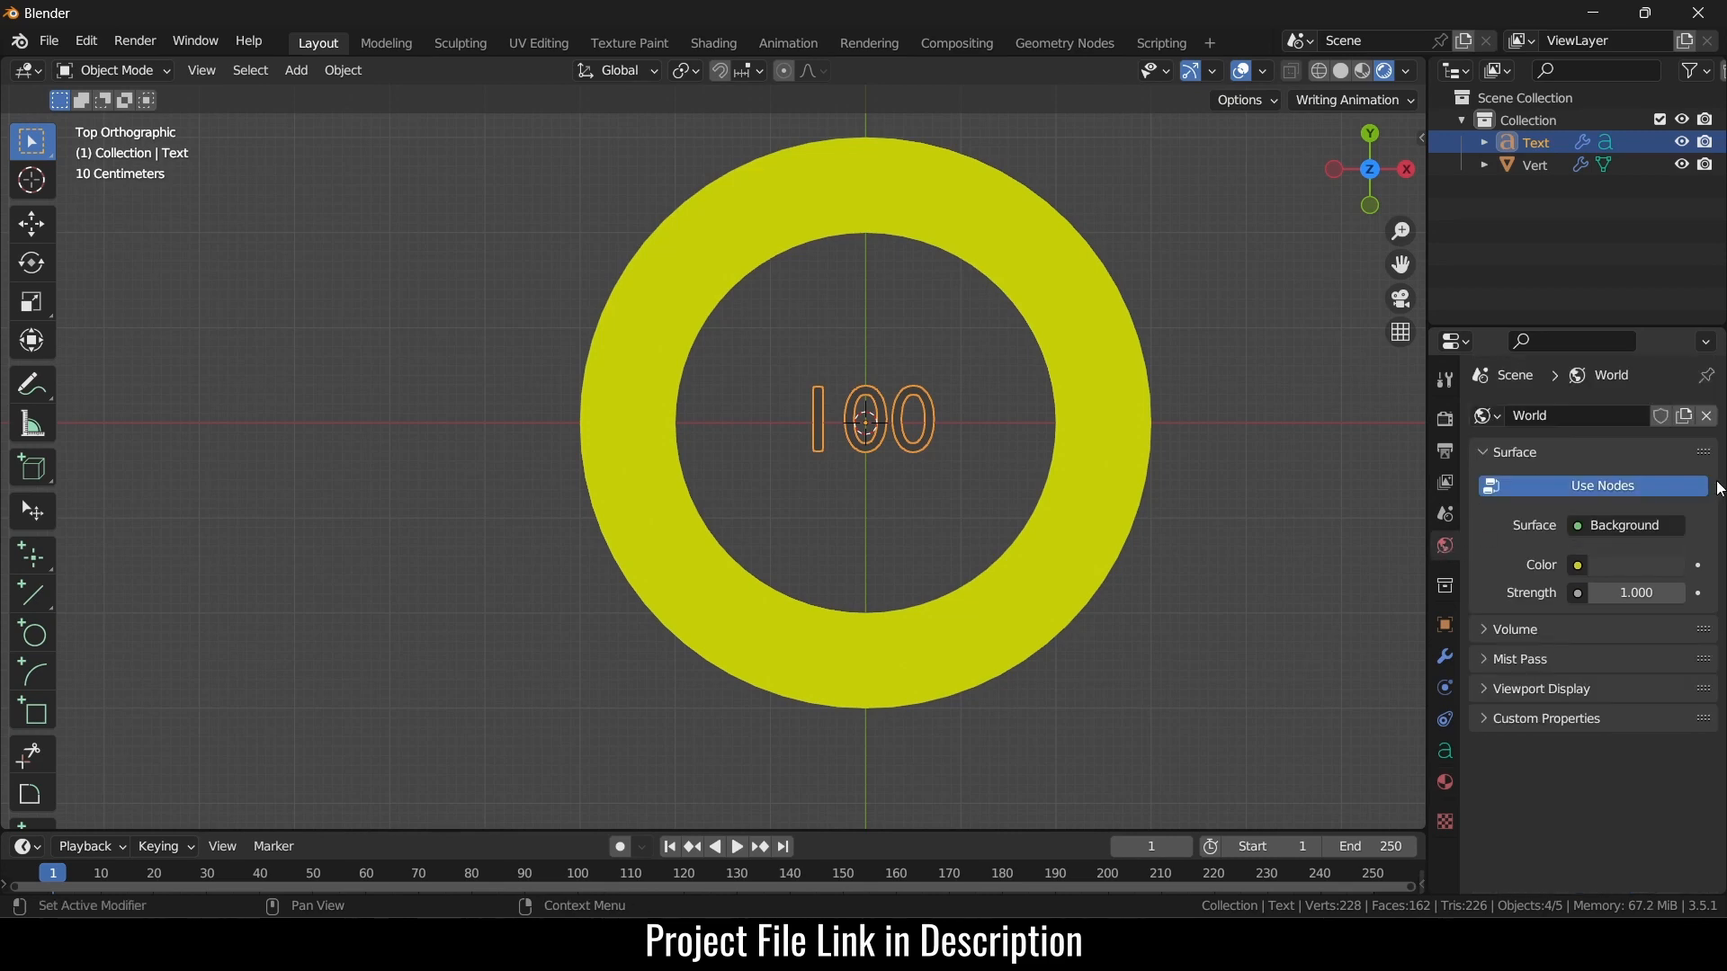
- Set the world background colour to black and reselect the 100 text's material
left_click(1663, 565)
left_click_drag(1675, 425, 1583, 424)
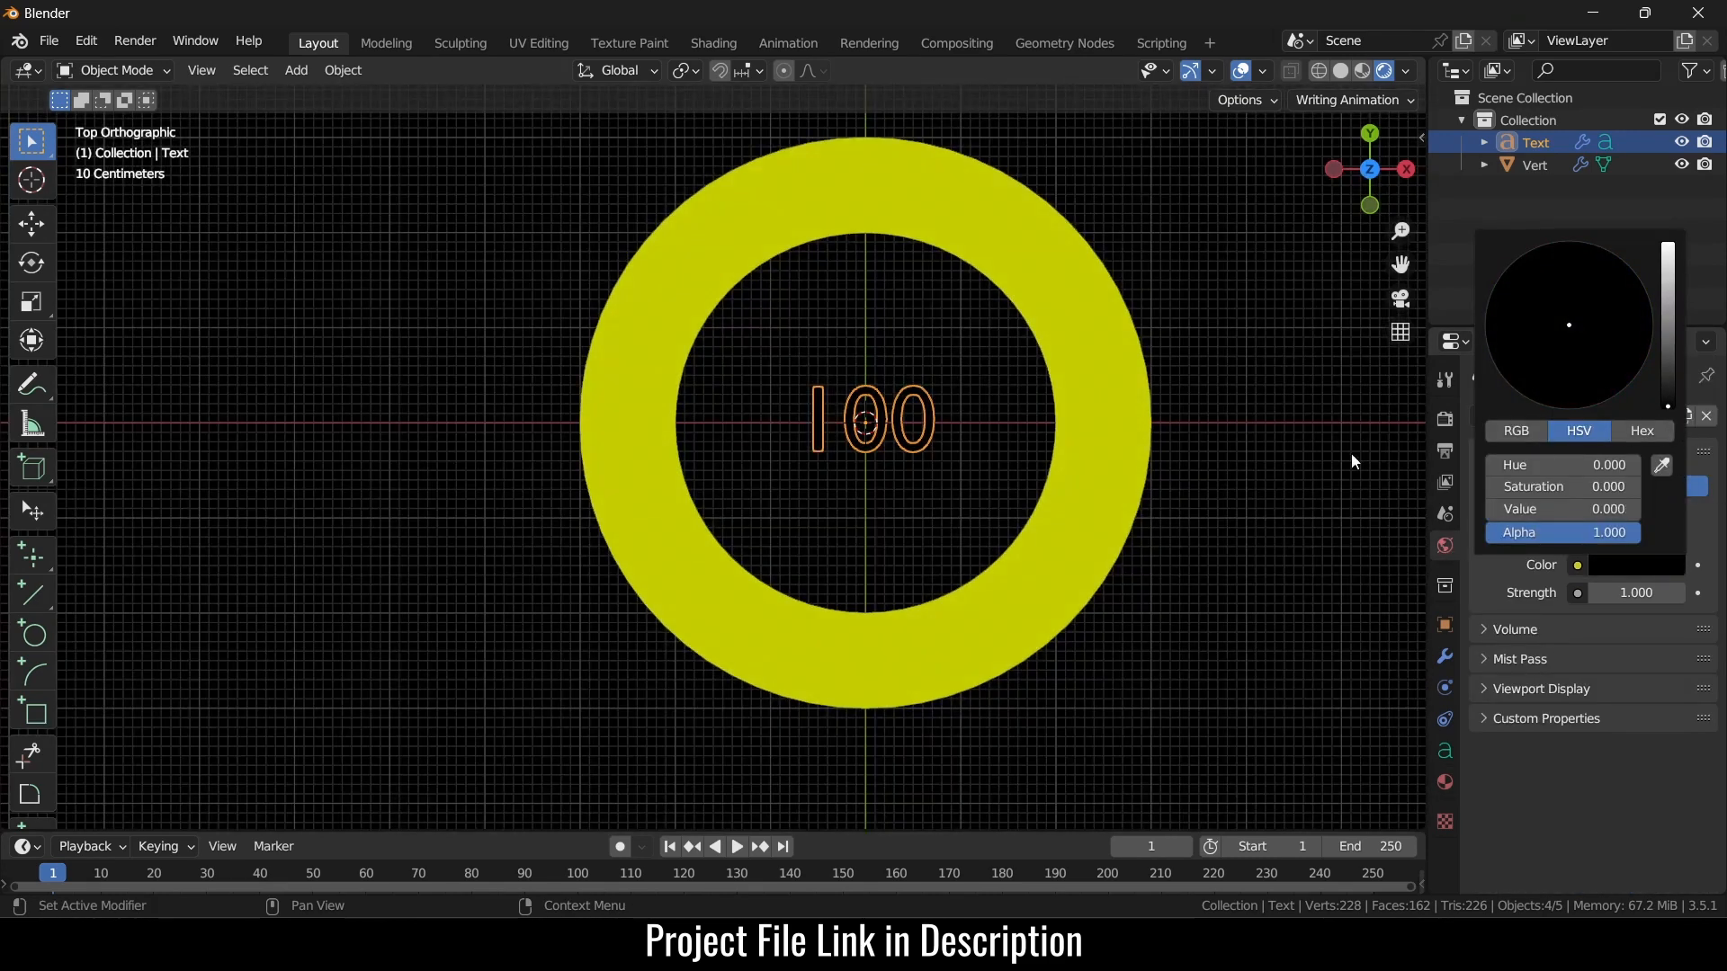
left_click(916, 412)
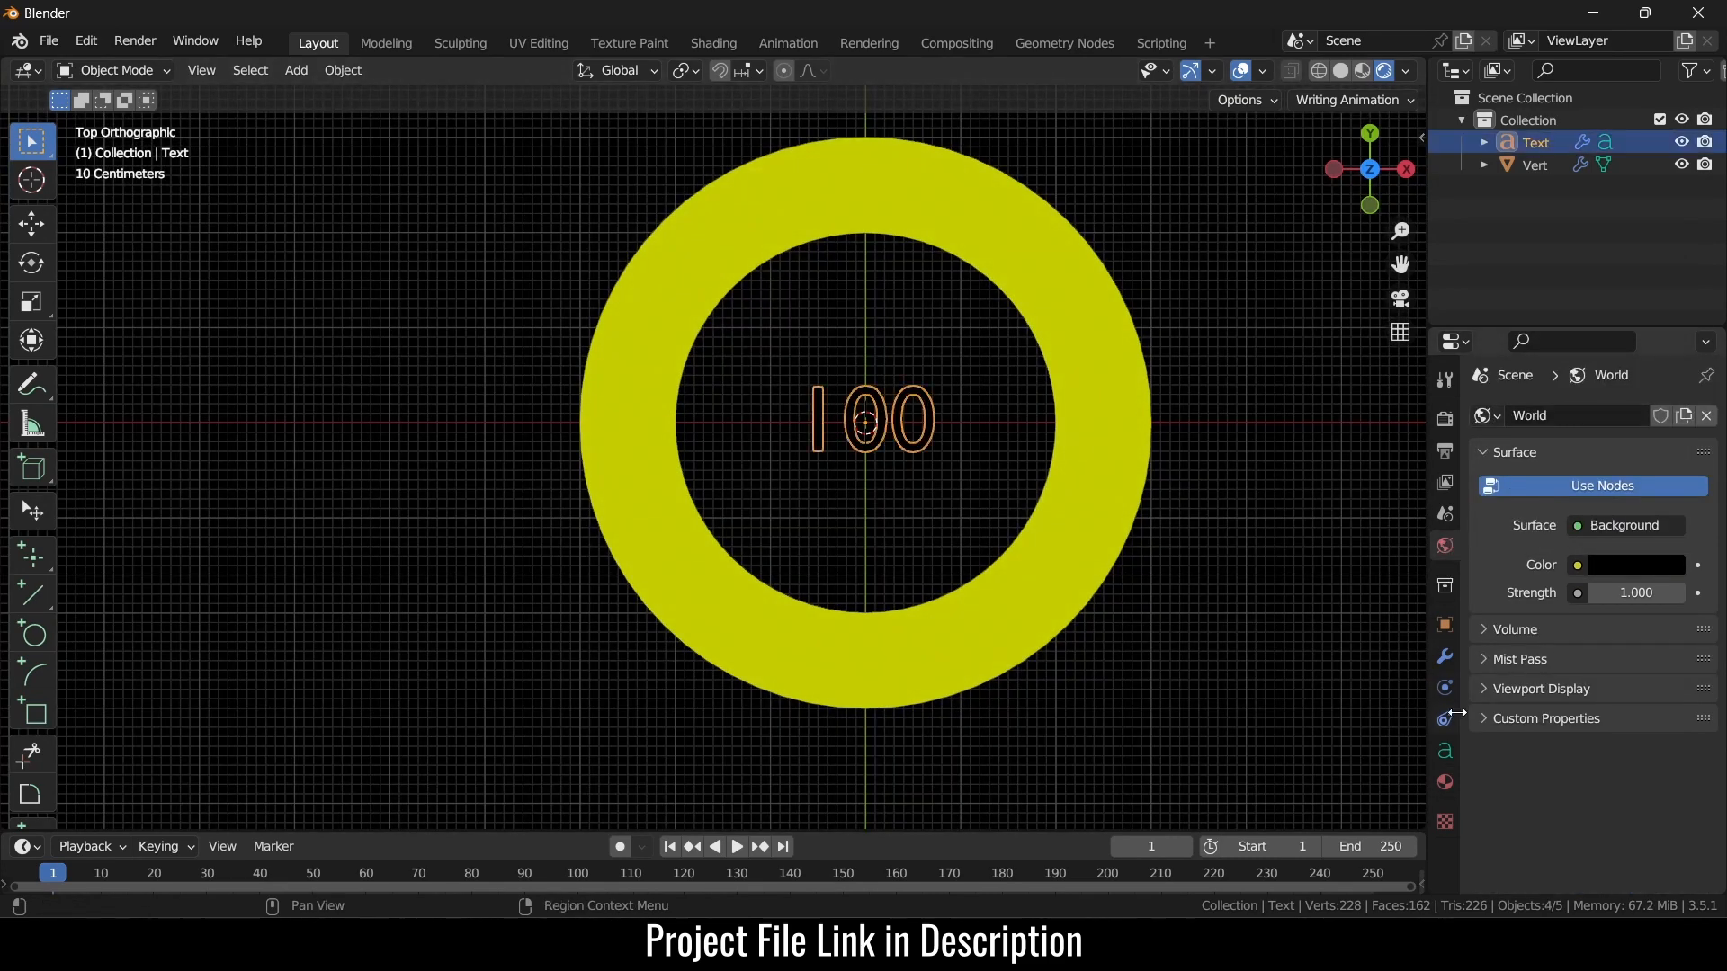
left_click(1446, 782)
scroll(1584, 731, "down", 10)
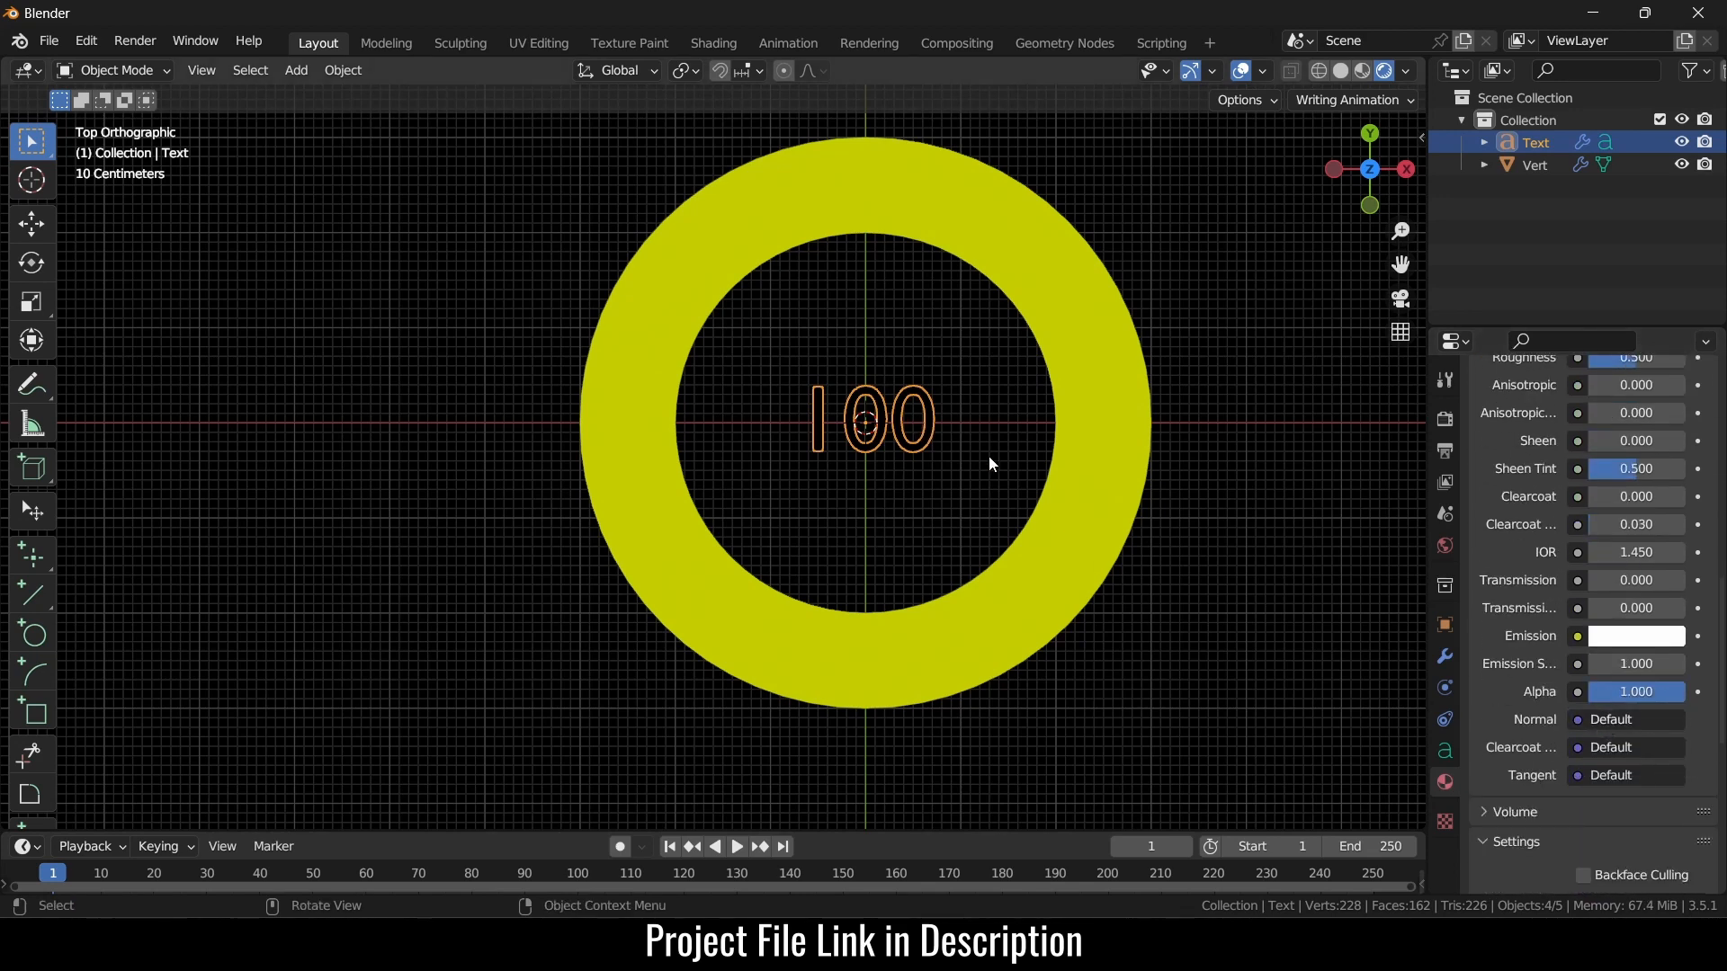
scroll(1619, 553, "up", 8)
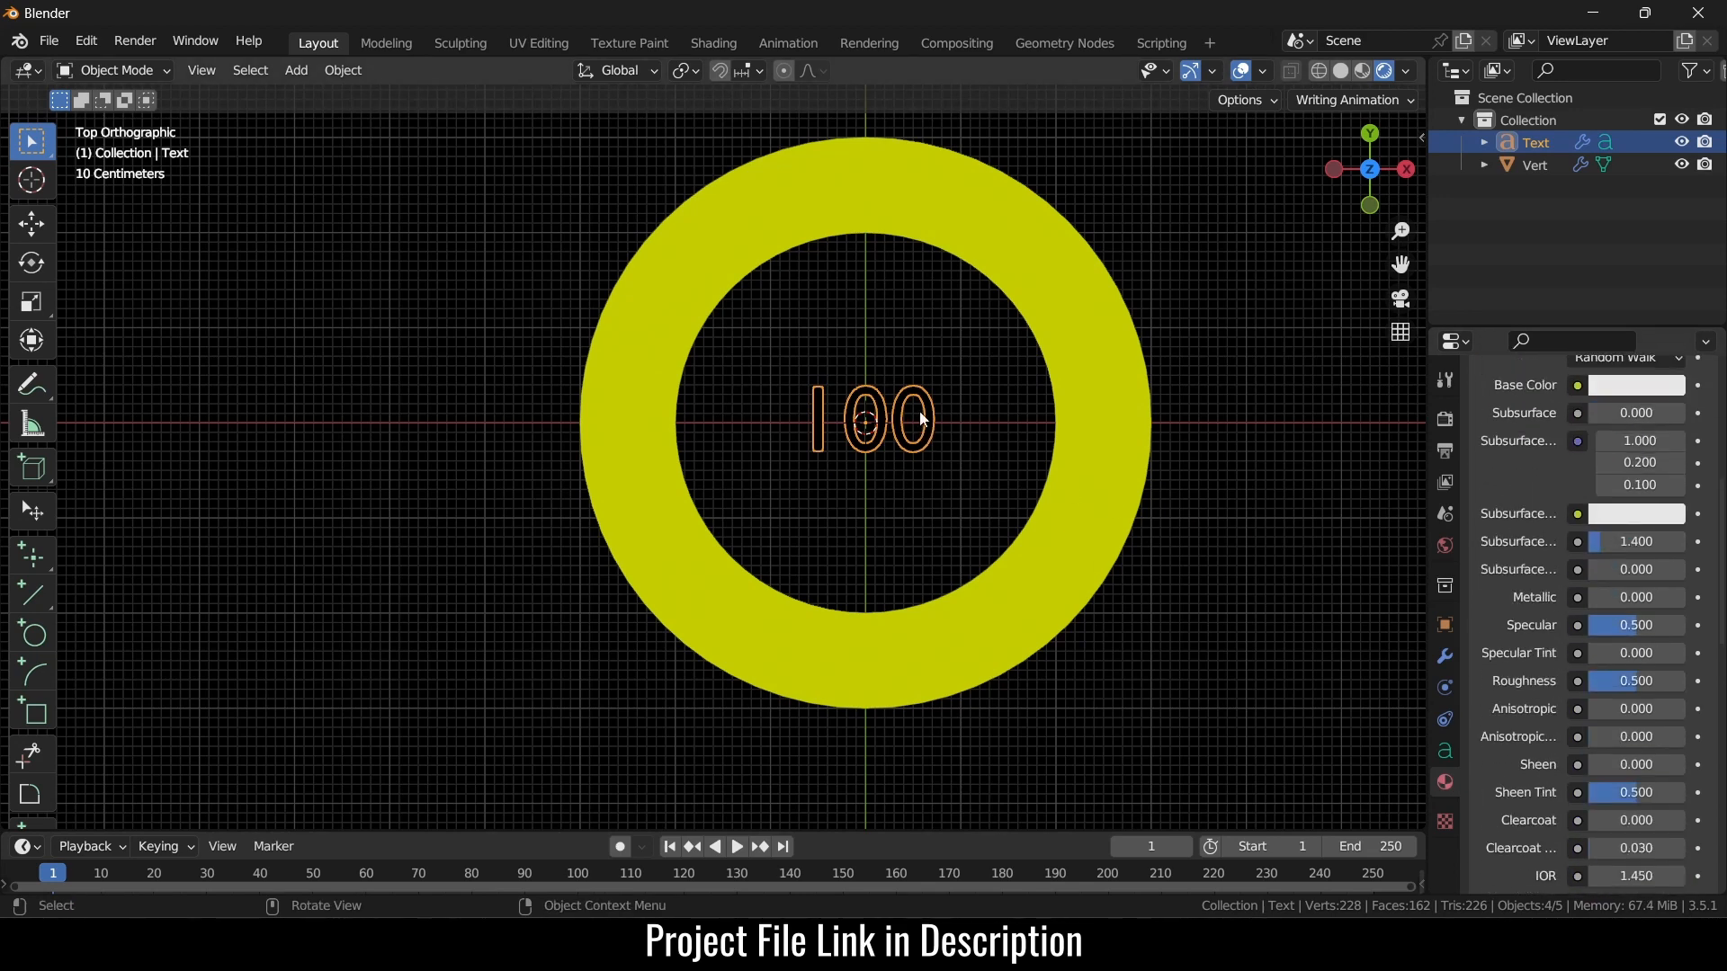
scroll(1682, 629, "up", 10)
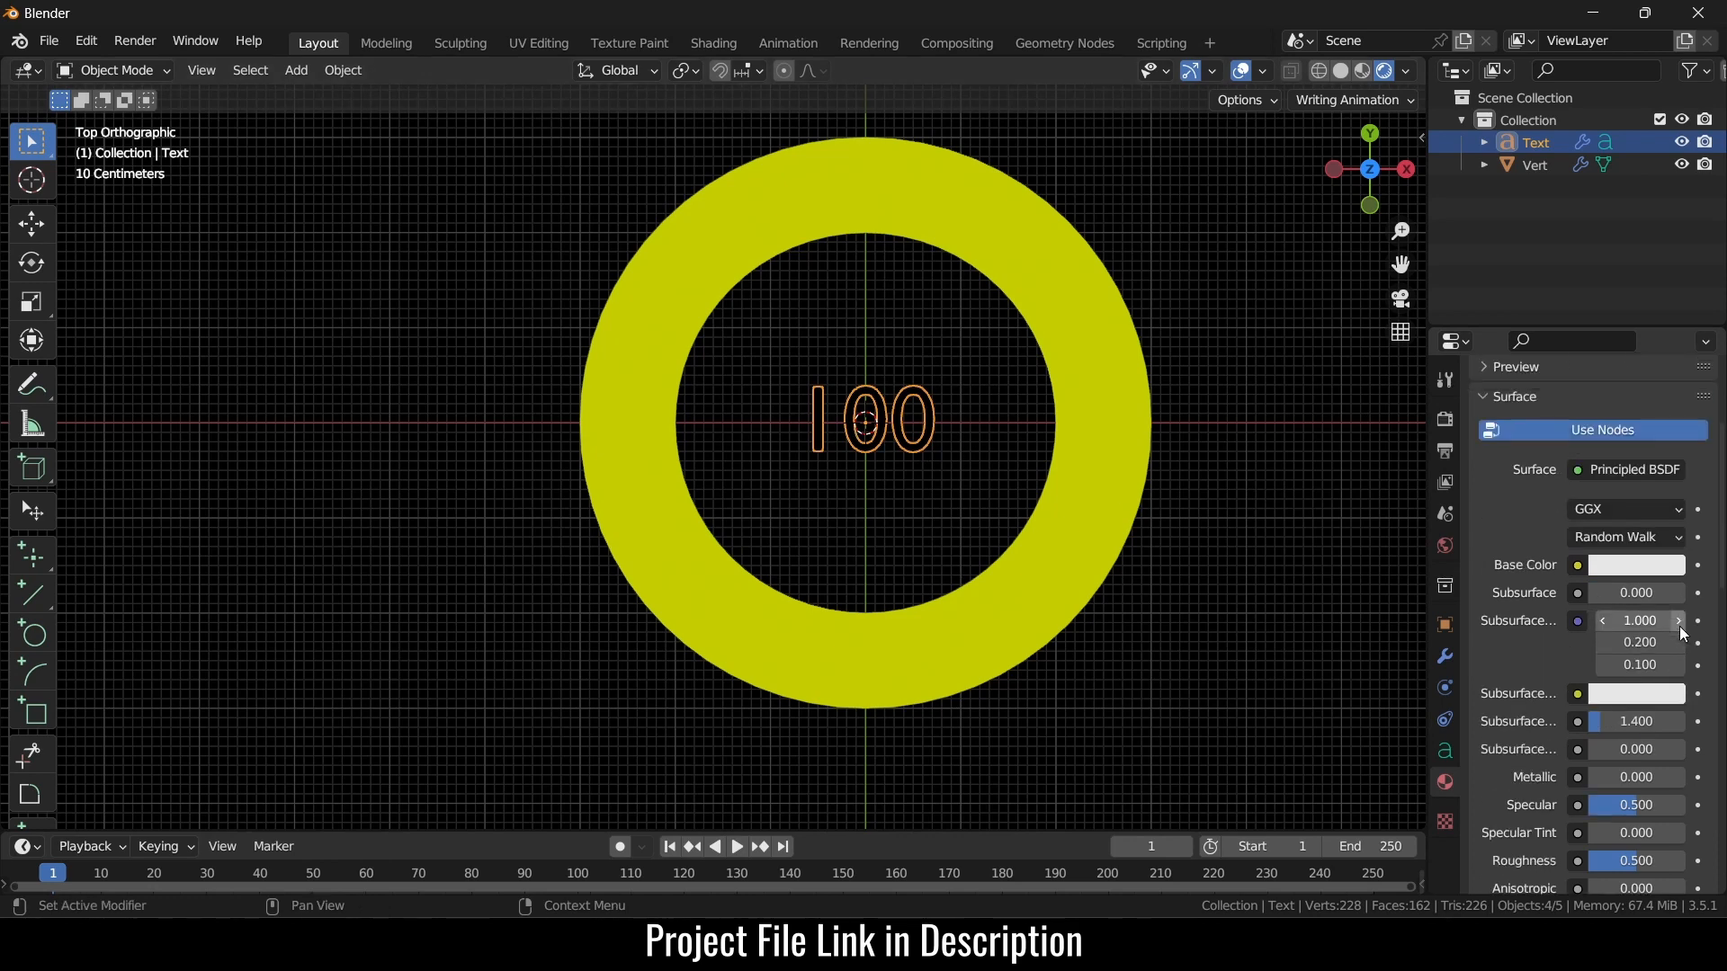
- Rename Material.001 to 'white' and assign it in the Set Material node
double_click(1555, 420)
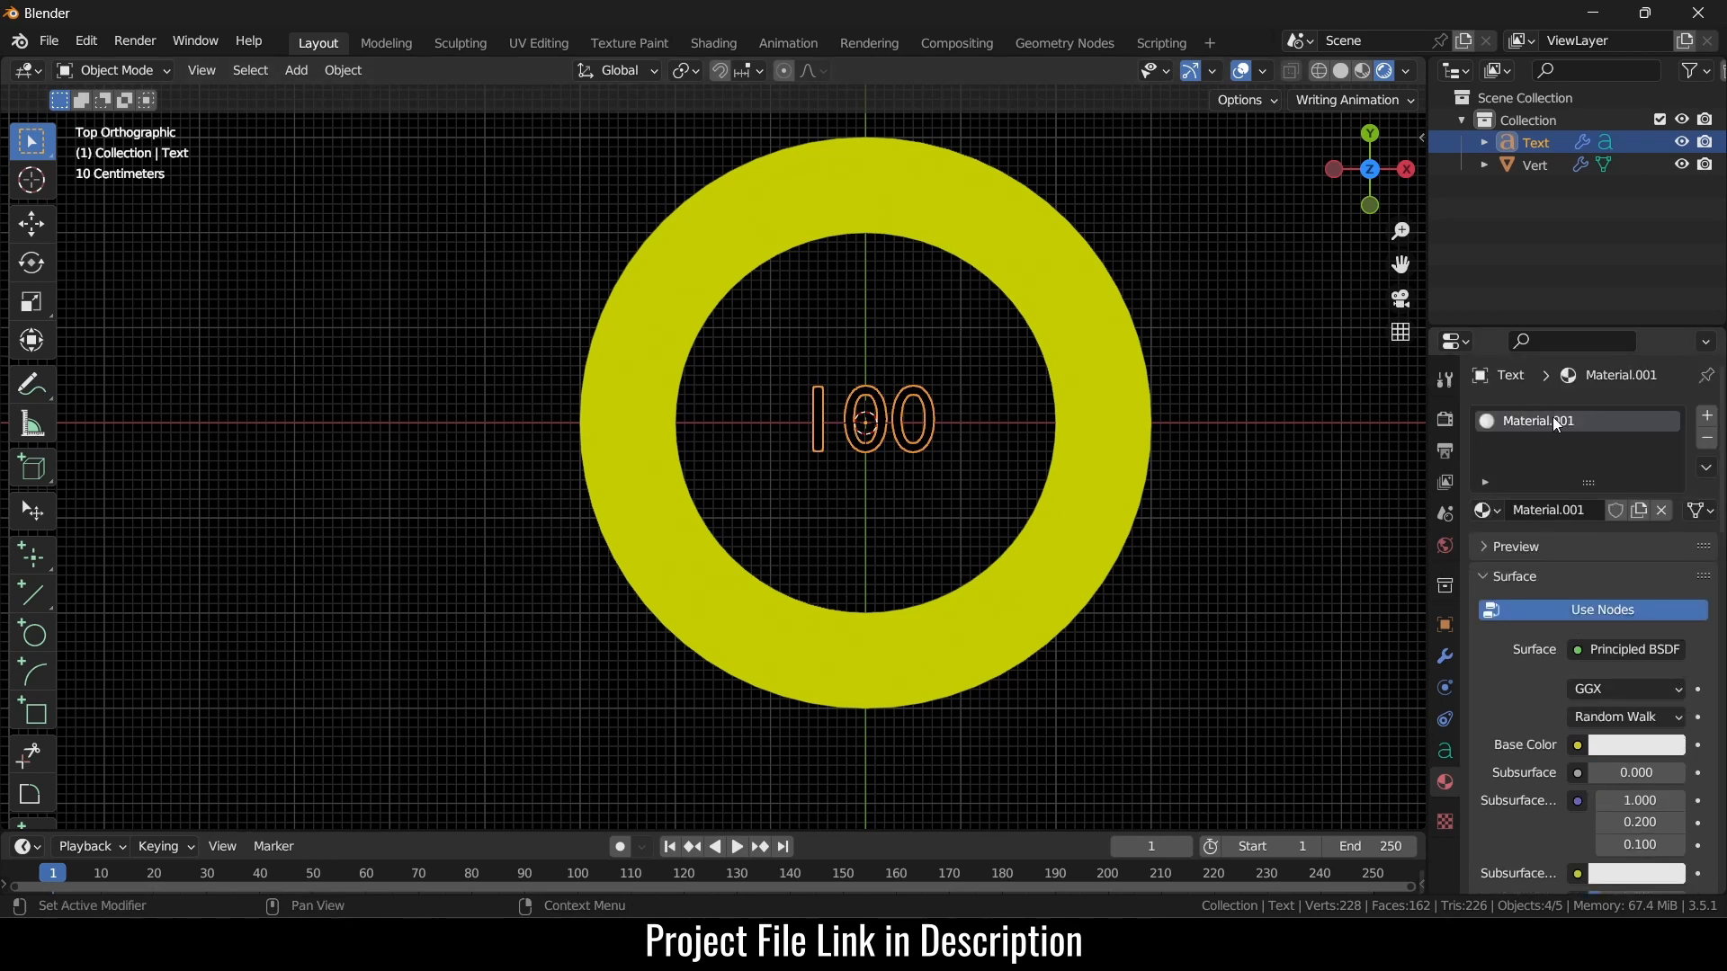
type("white")
key("Return")
left_click(1070, 43)
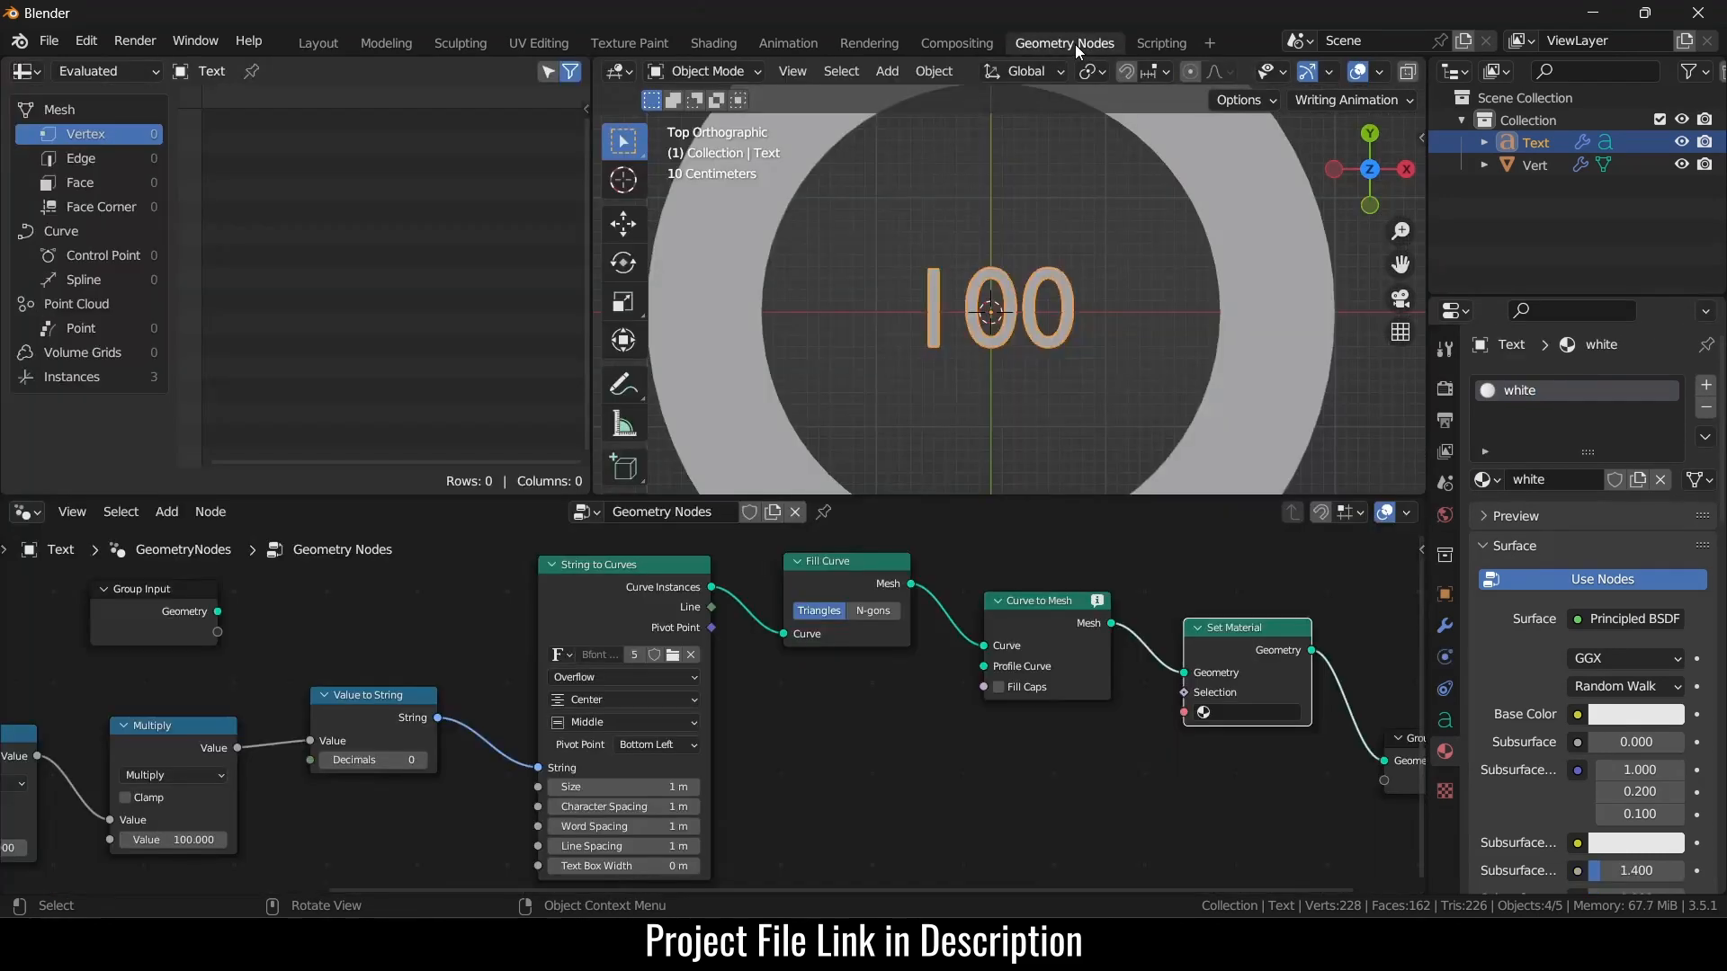
left_click(1234, 716)
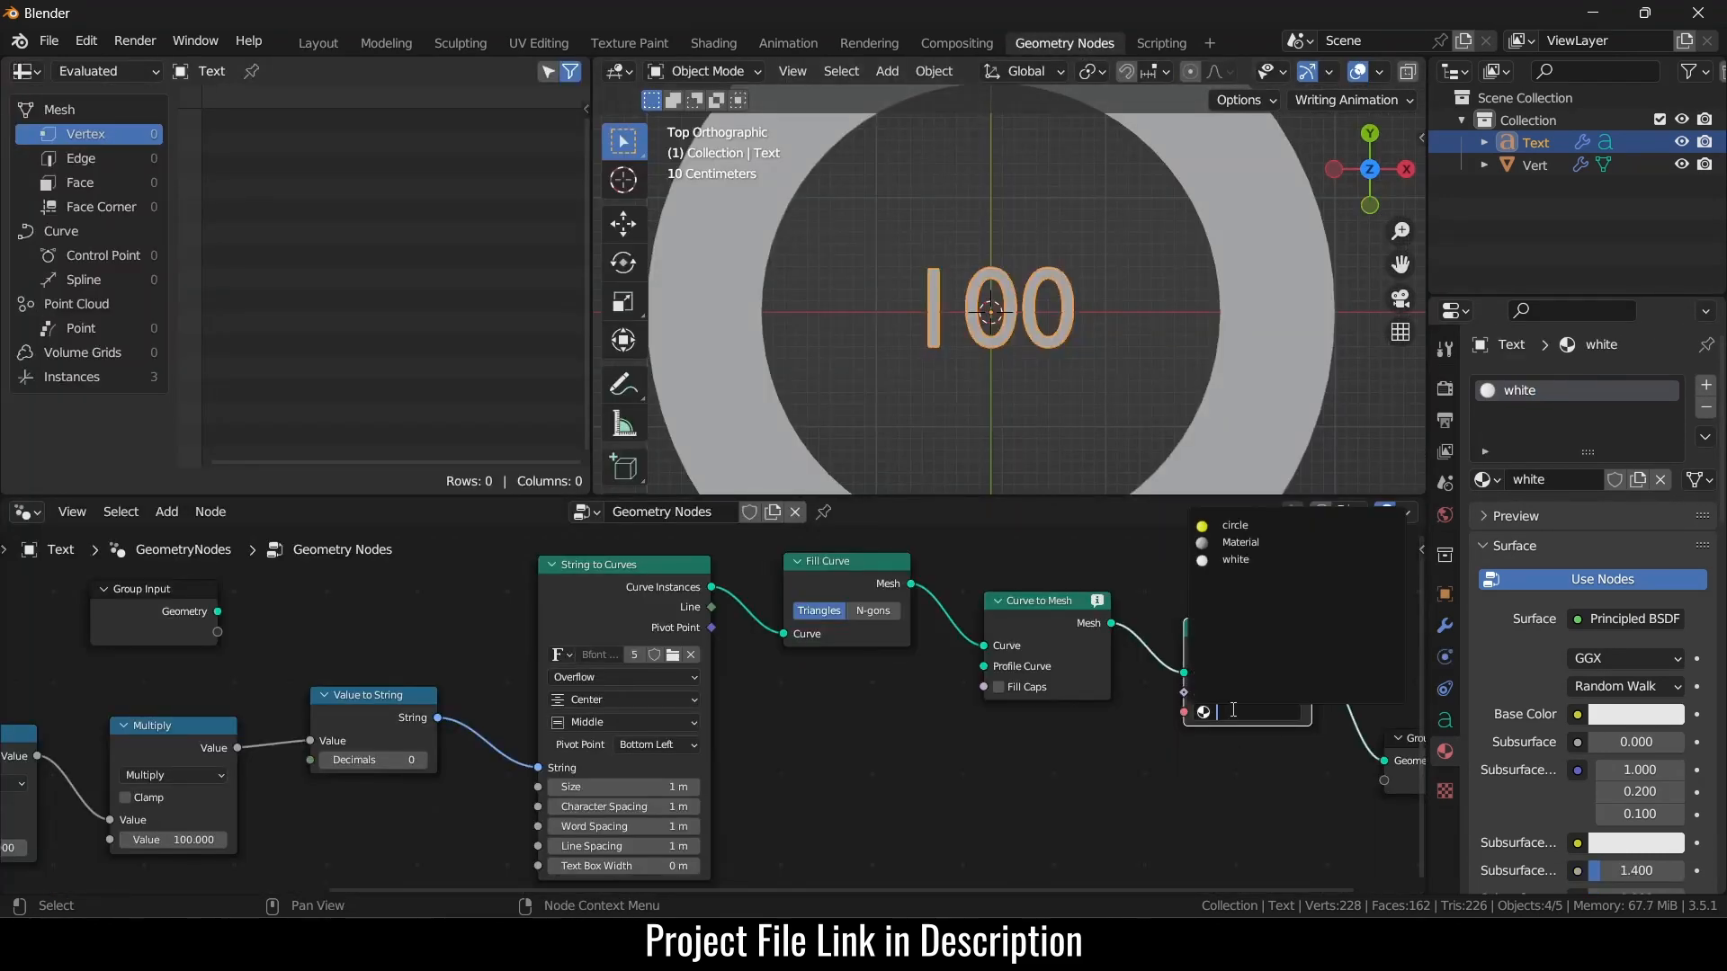
left_click(1260, 559)
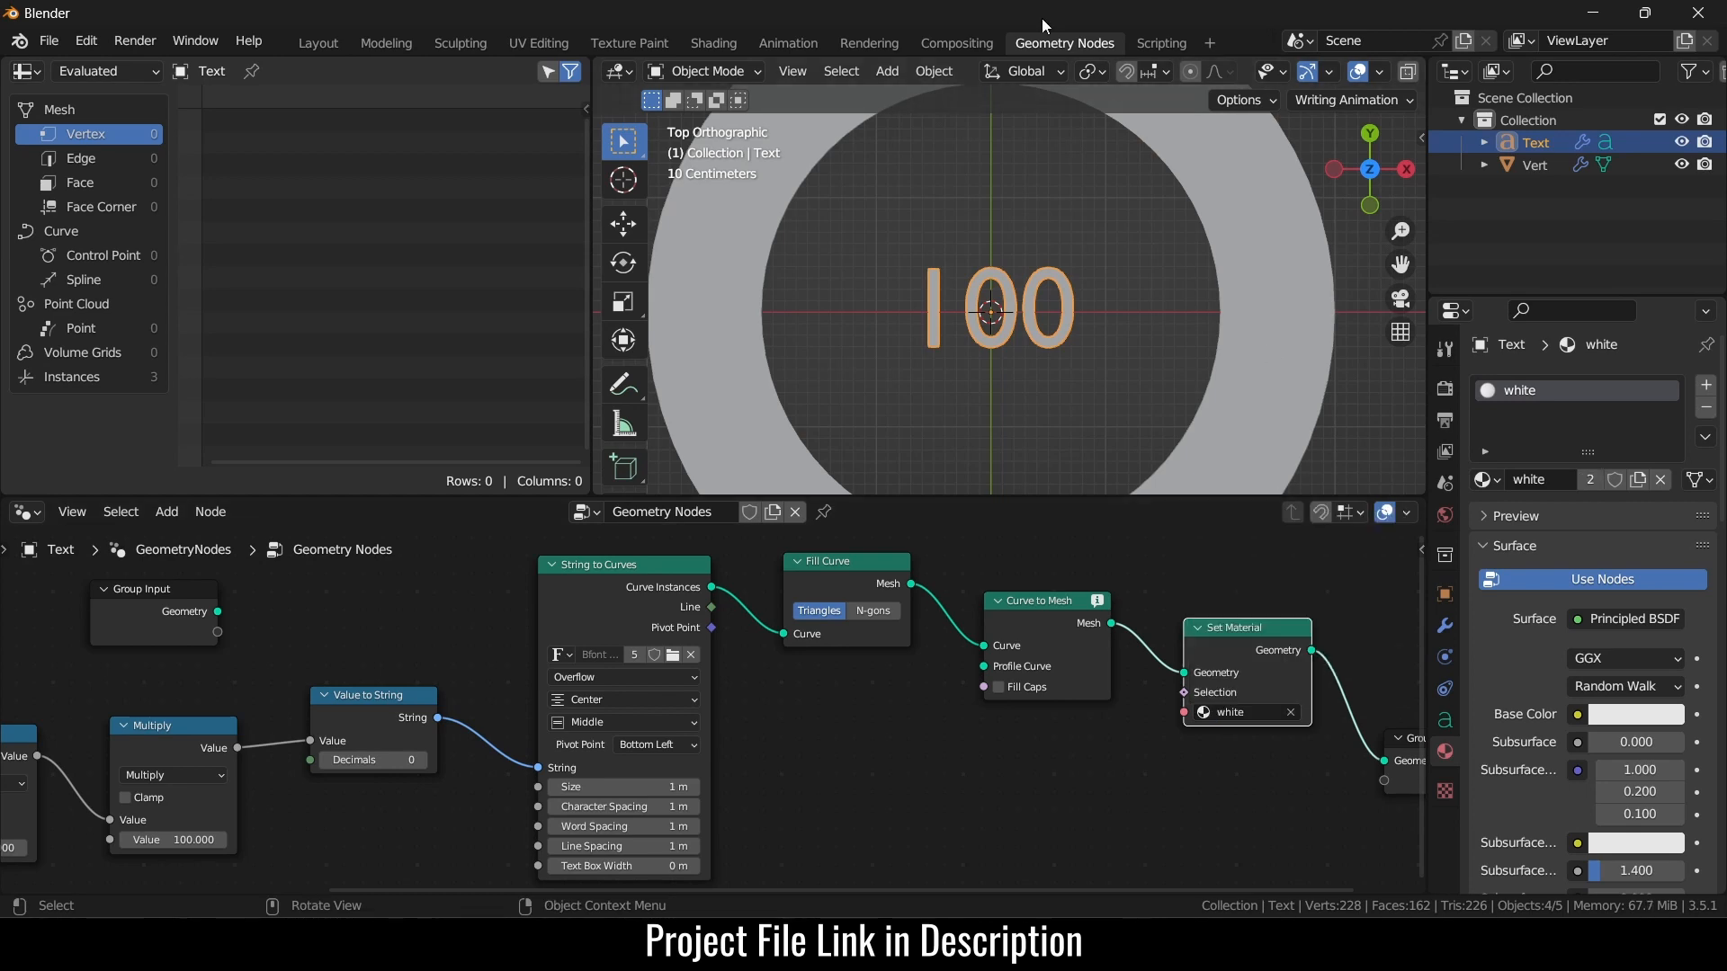
left_click(323, 44)
- Change the Color Management view transform to Standard
left_click(1201, 490)
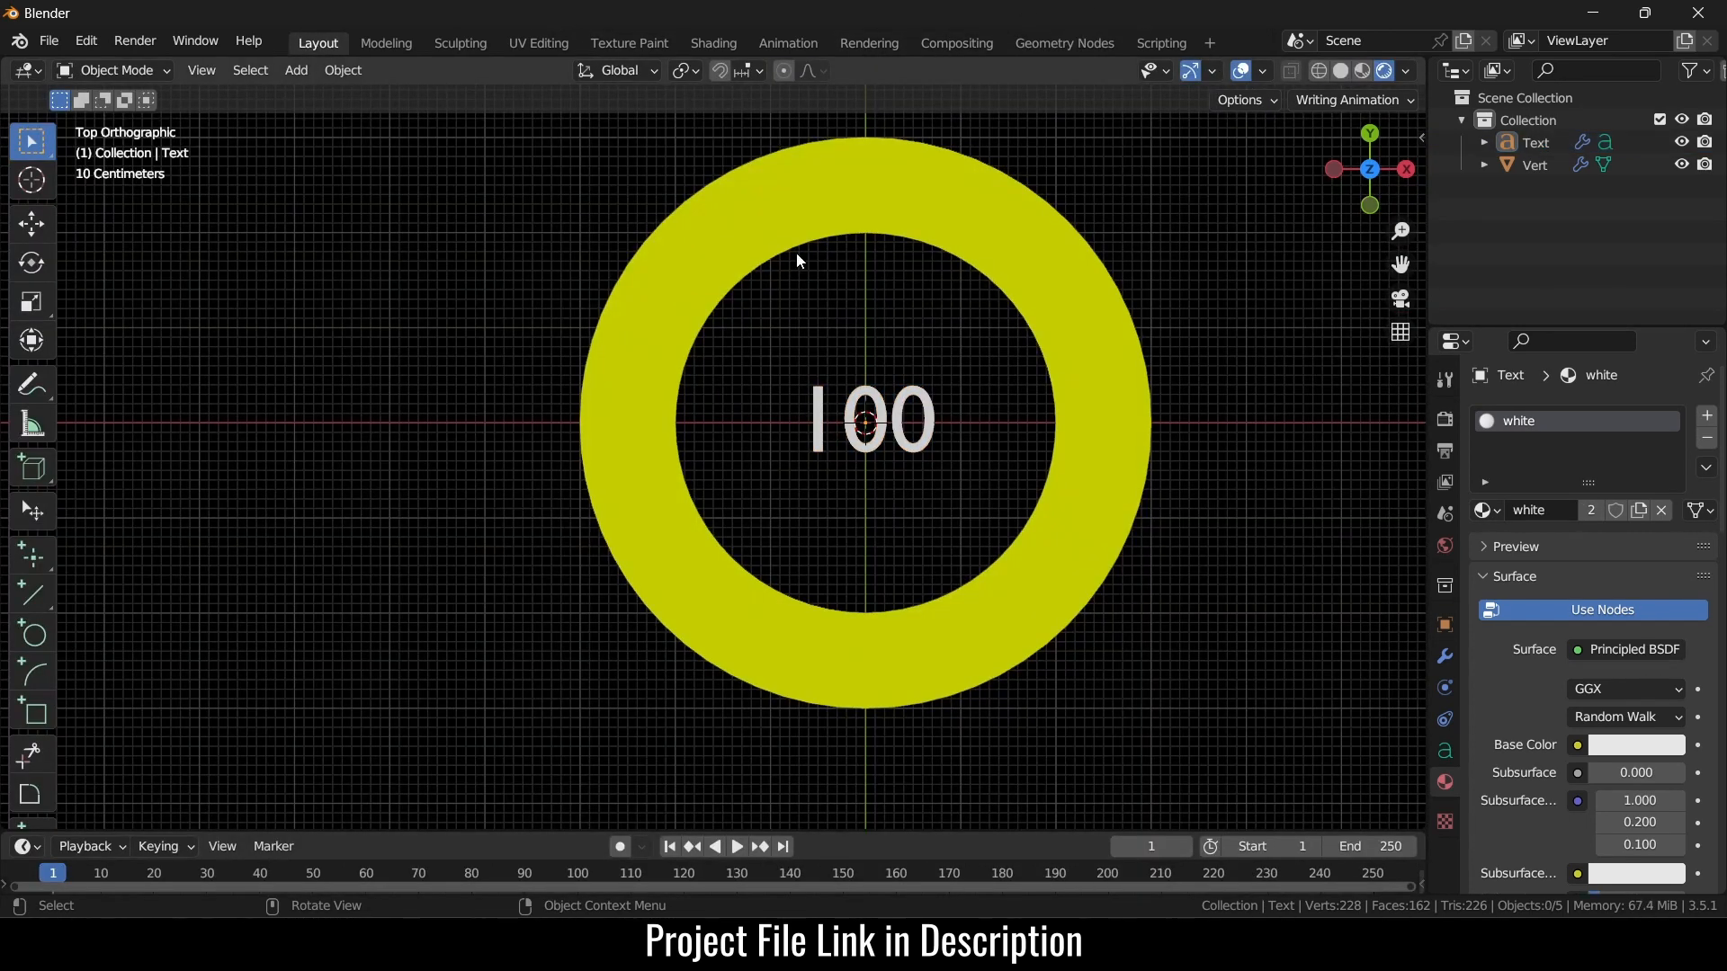
left_click(1445, 421)
left_click(1444, 450)
scroll(1664, 770, "down", 10)
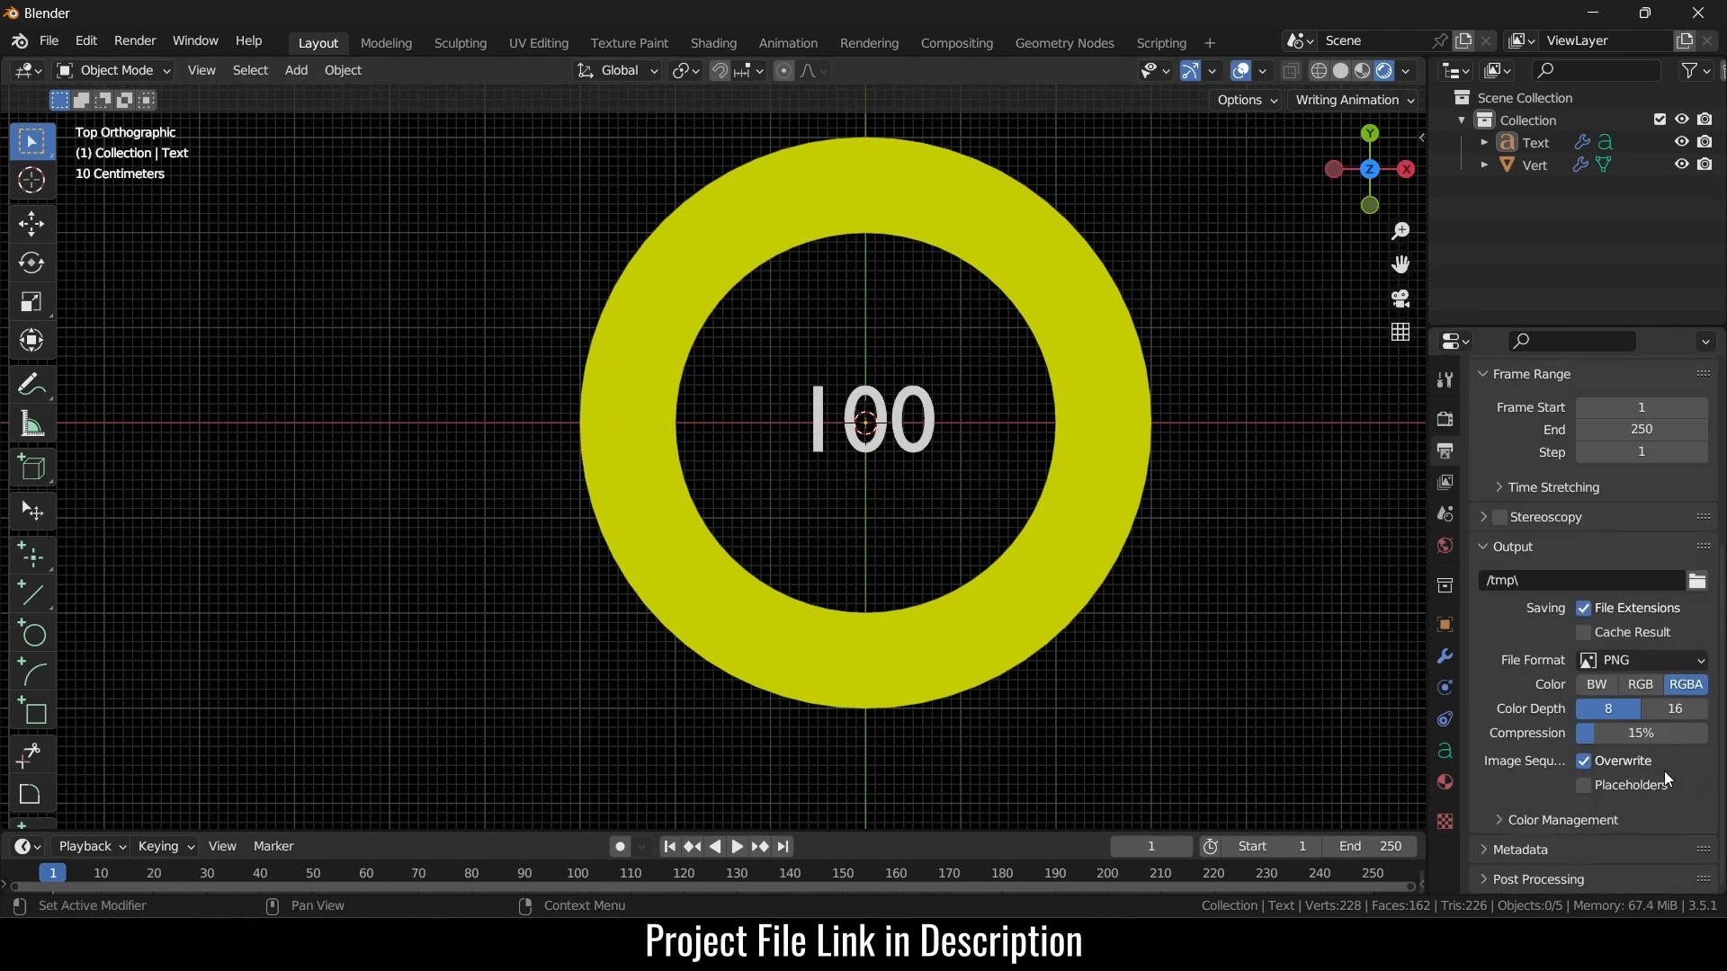
left_click(1444, 420)
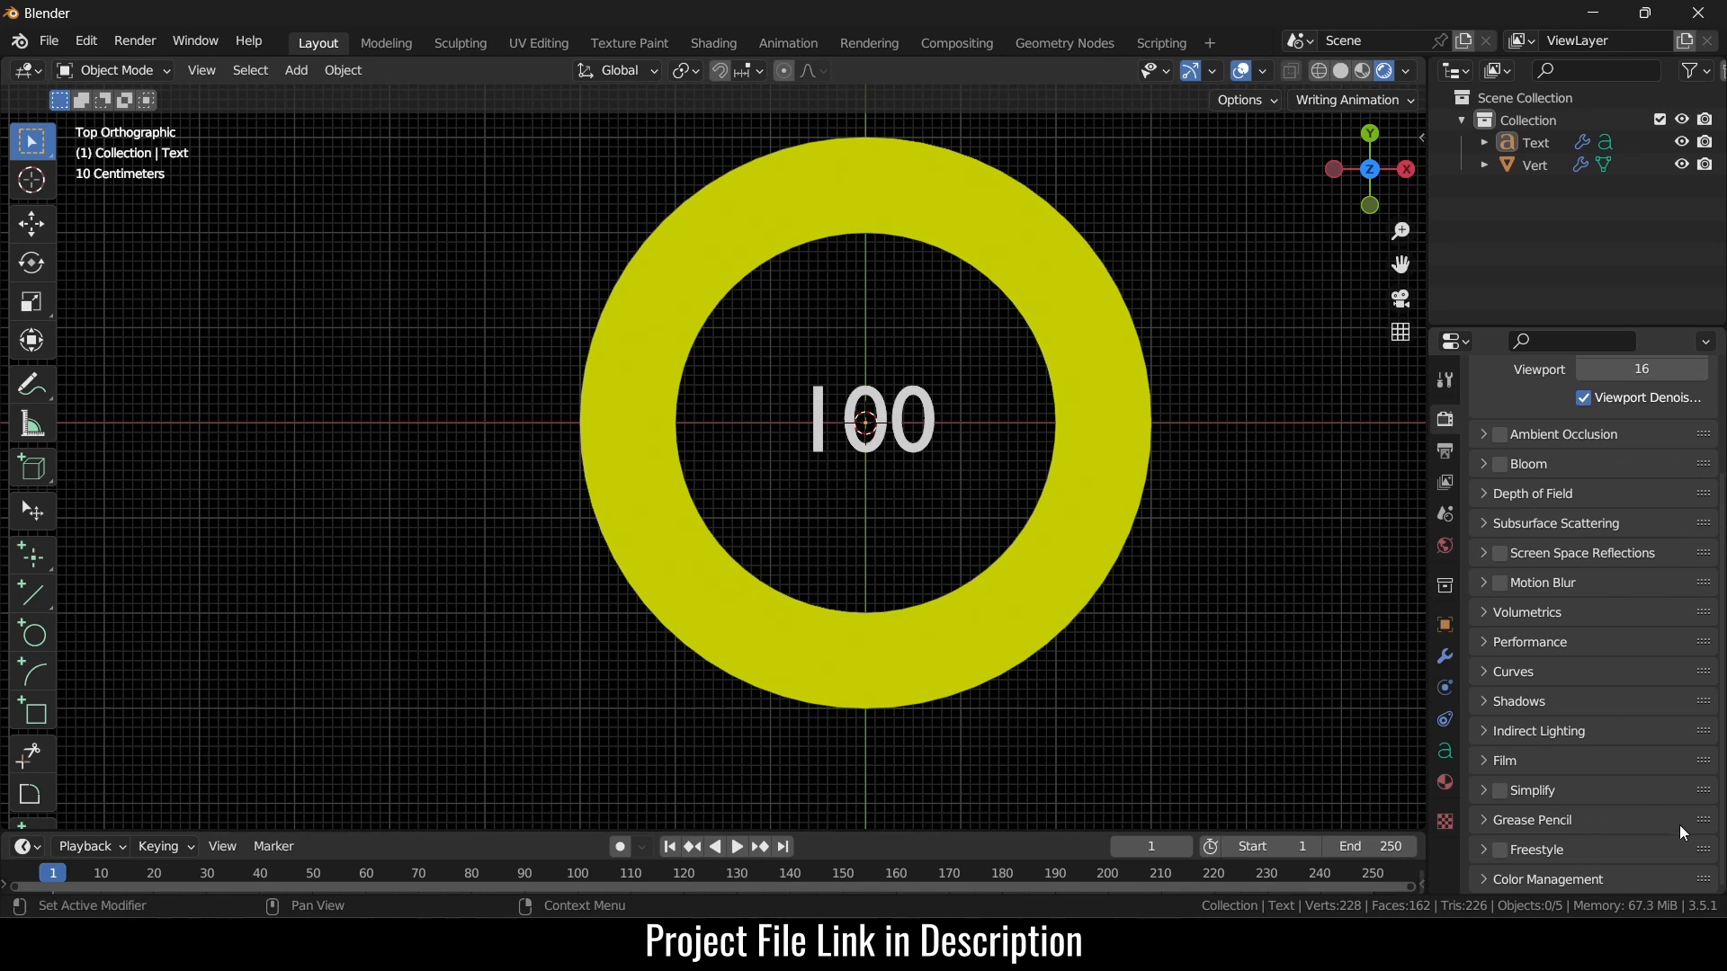
scroll(1646, 827, "down", 5)
left_click(1675, 742)
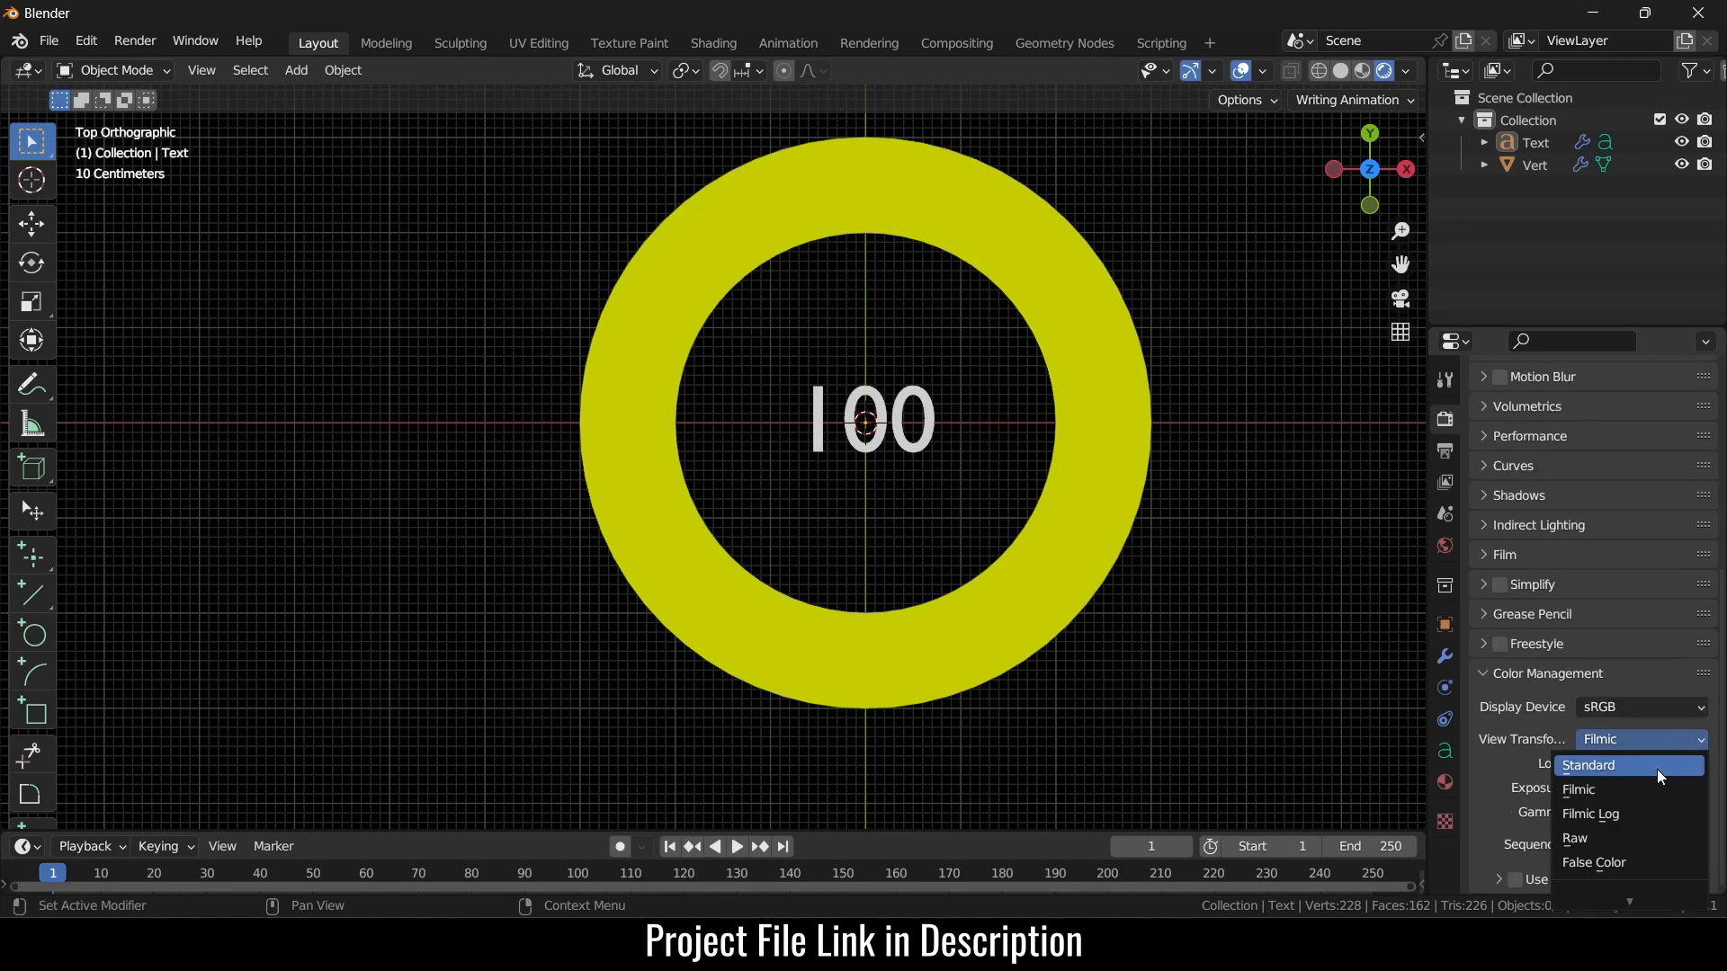
left_click(1656, 766)
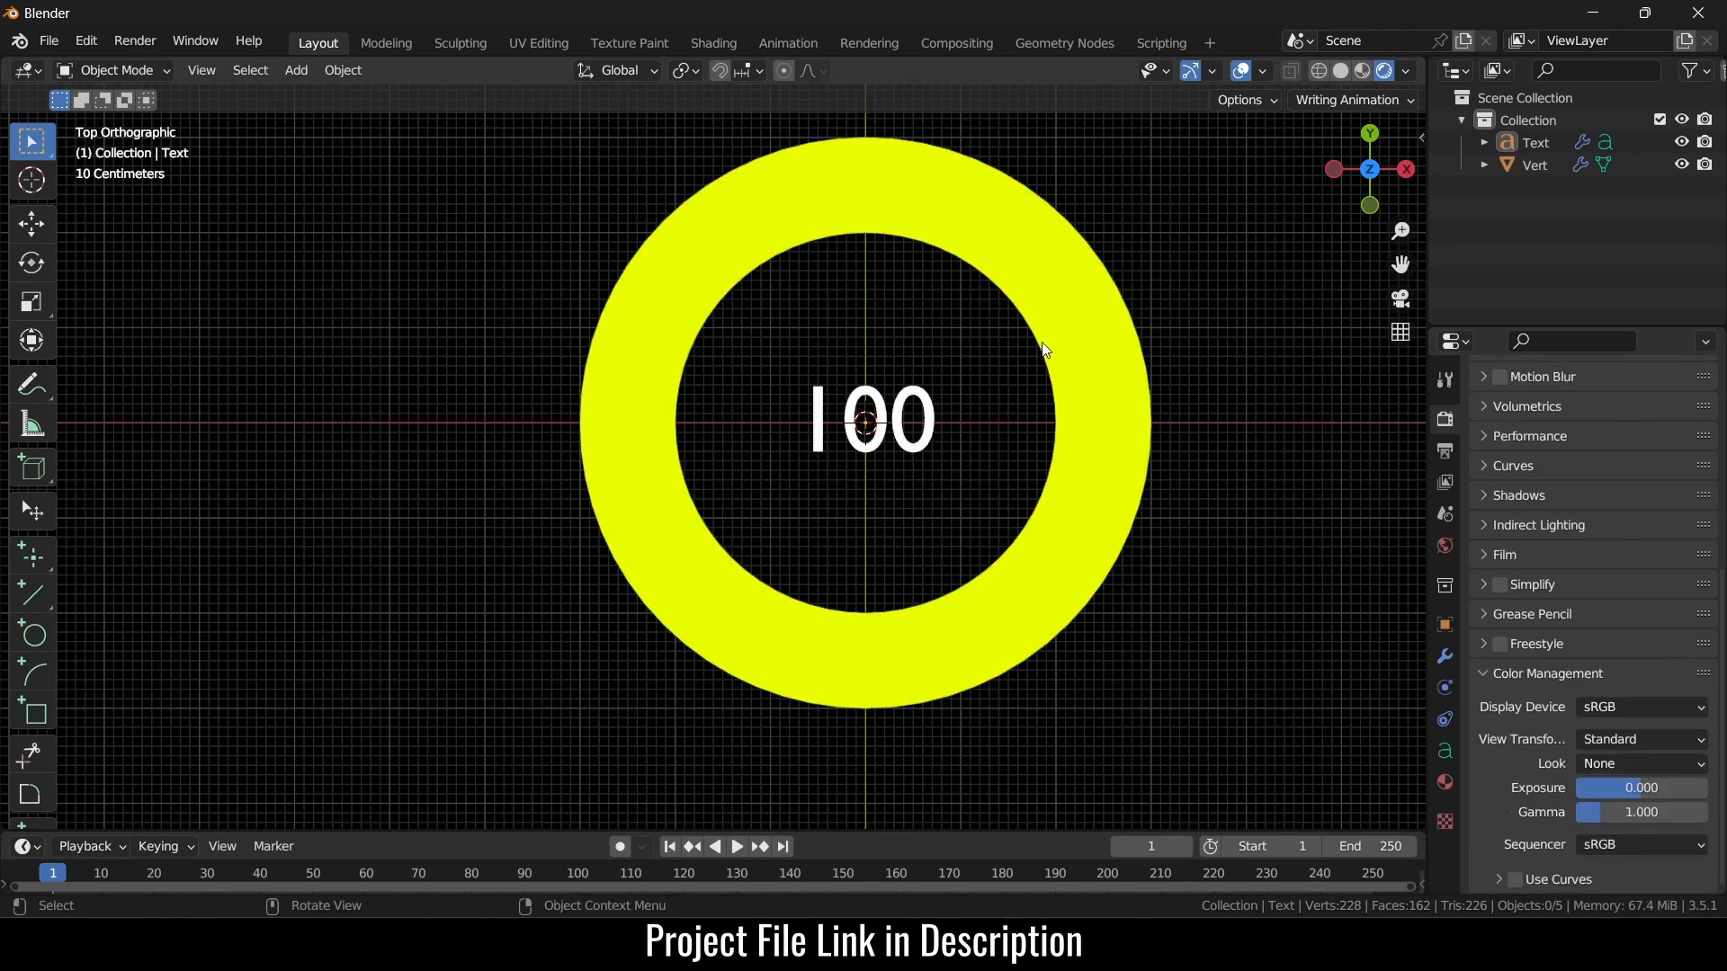
scroll(706, 328, "up", 2)
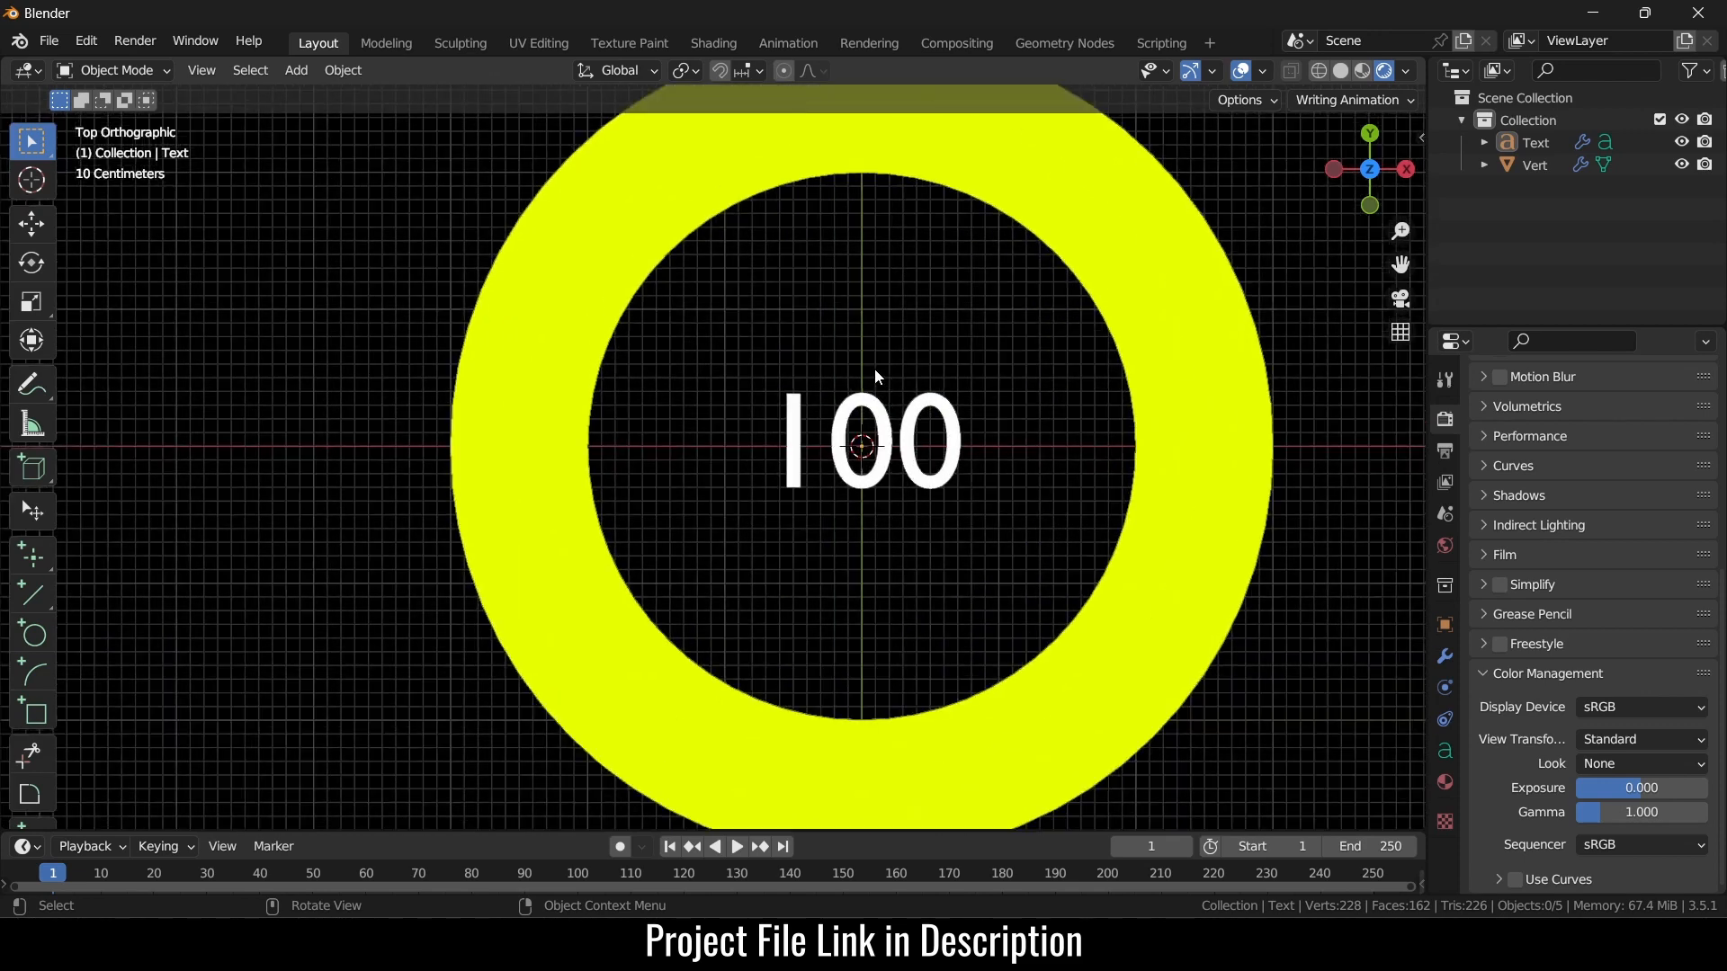
- Select the 100 text and open its Geometry Nodes setup
left_click(916, 416)
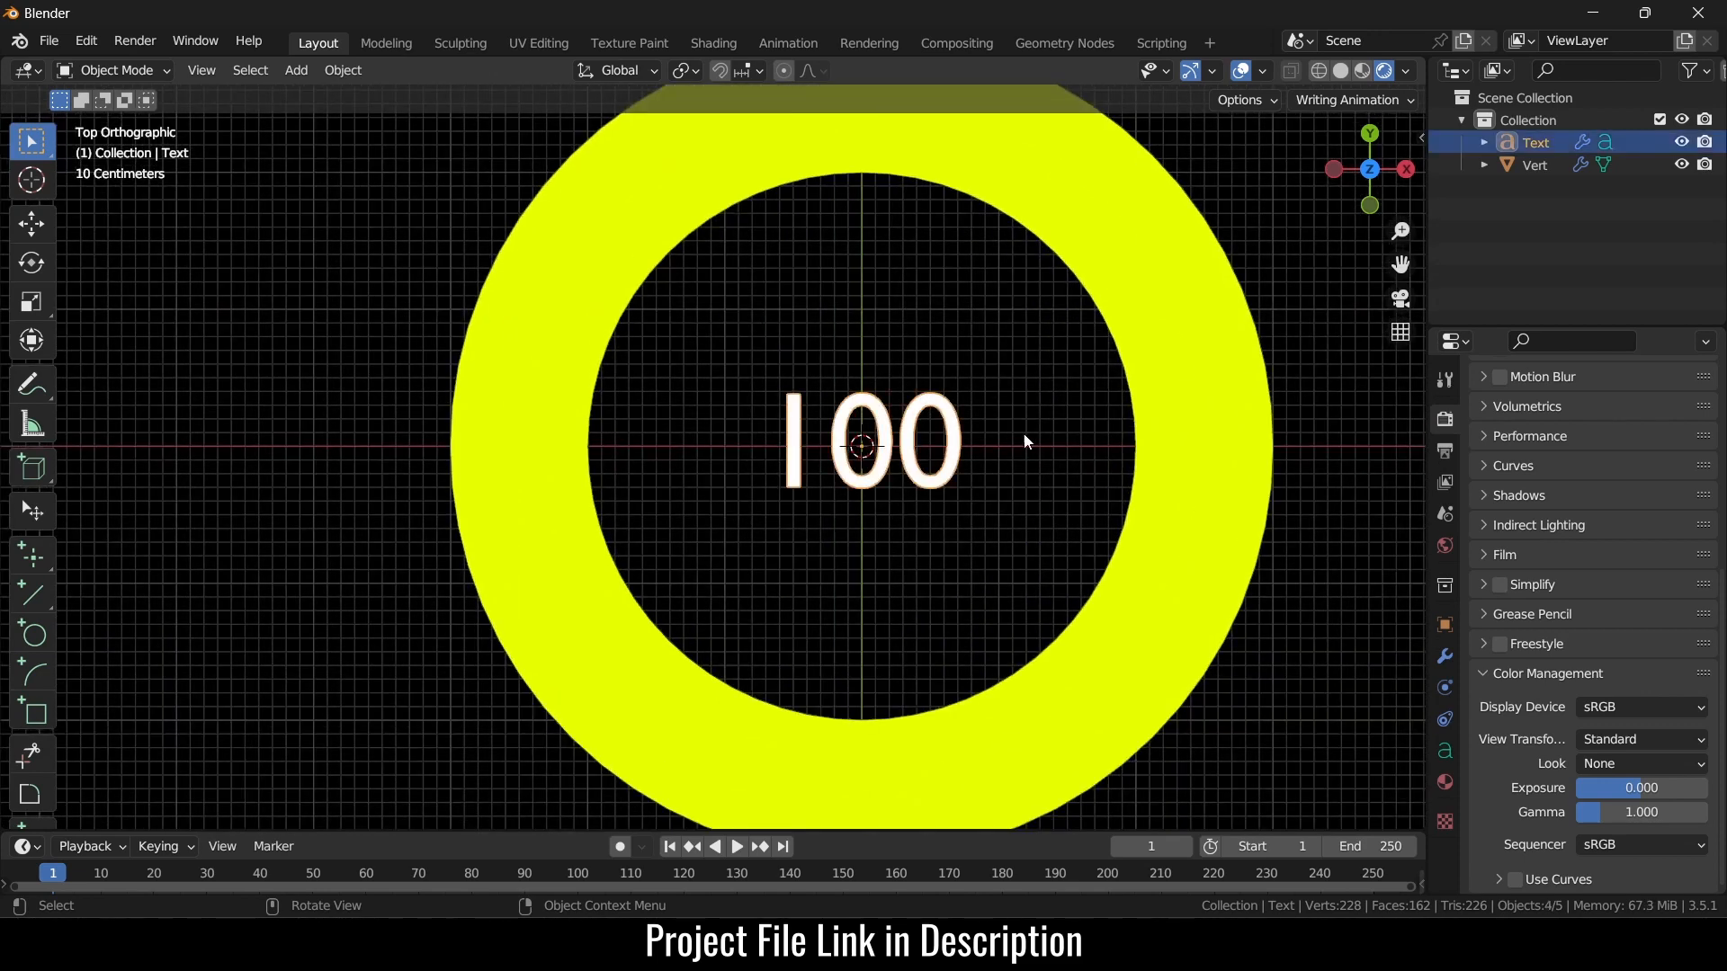
scroll(1045, 420, "up", 4)
scroll(1045, 420, "down", 6)
left_click(1061, 44)
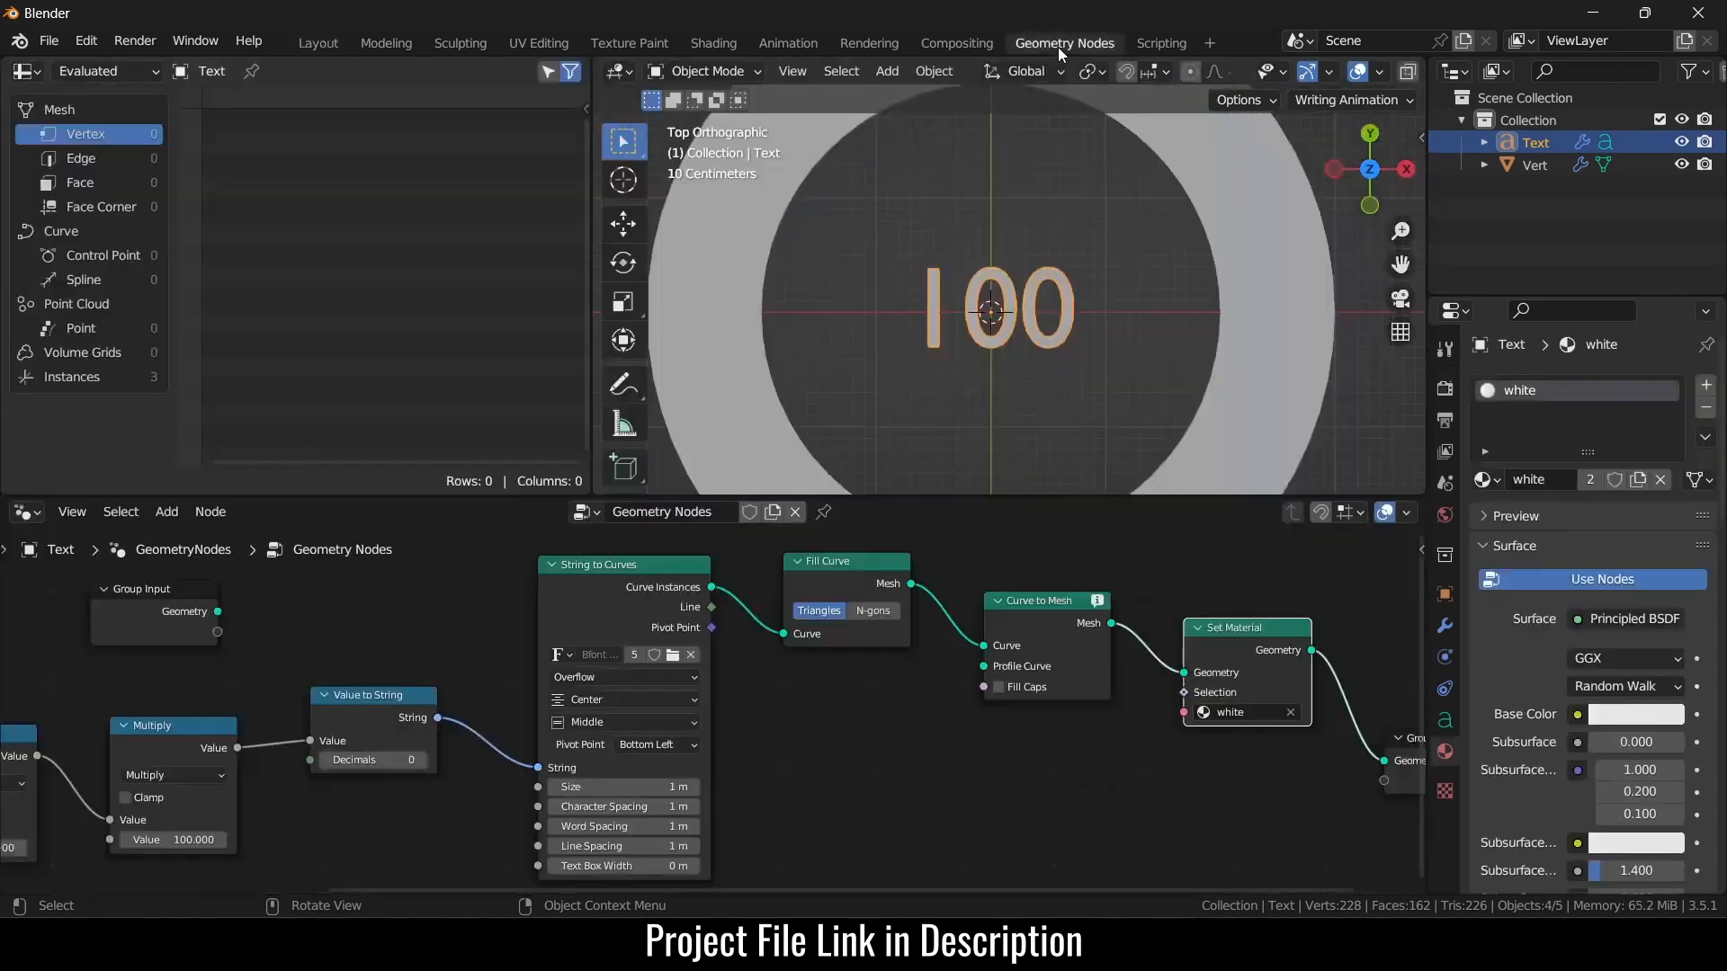
- Try Bahnschrift Regular as the counter font, then load Arial Regular instead
key("Home")
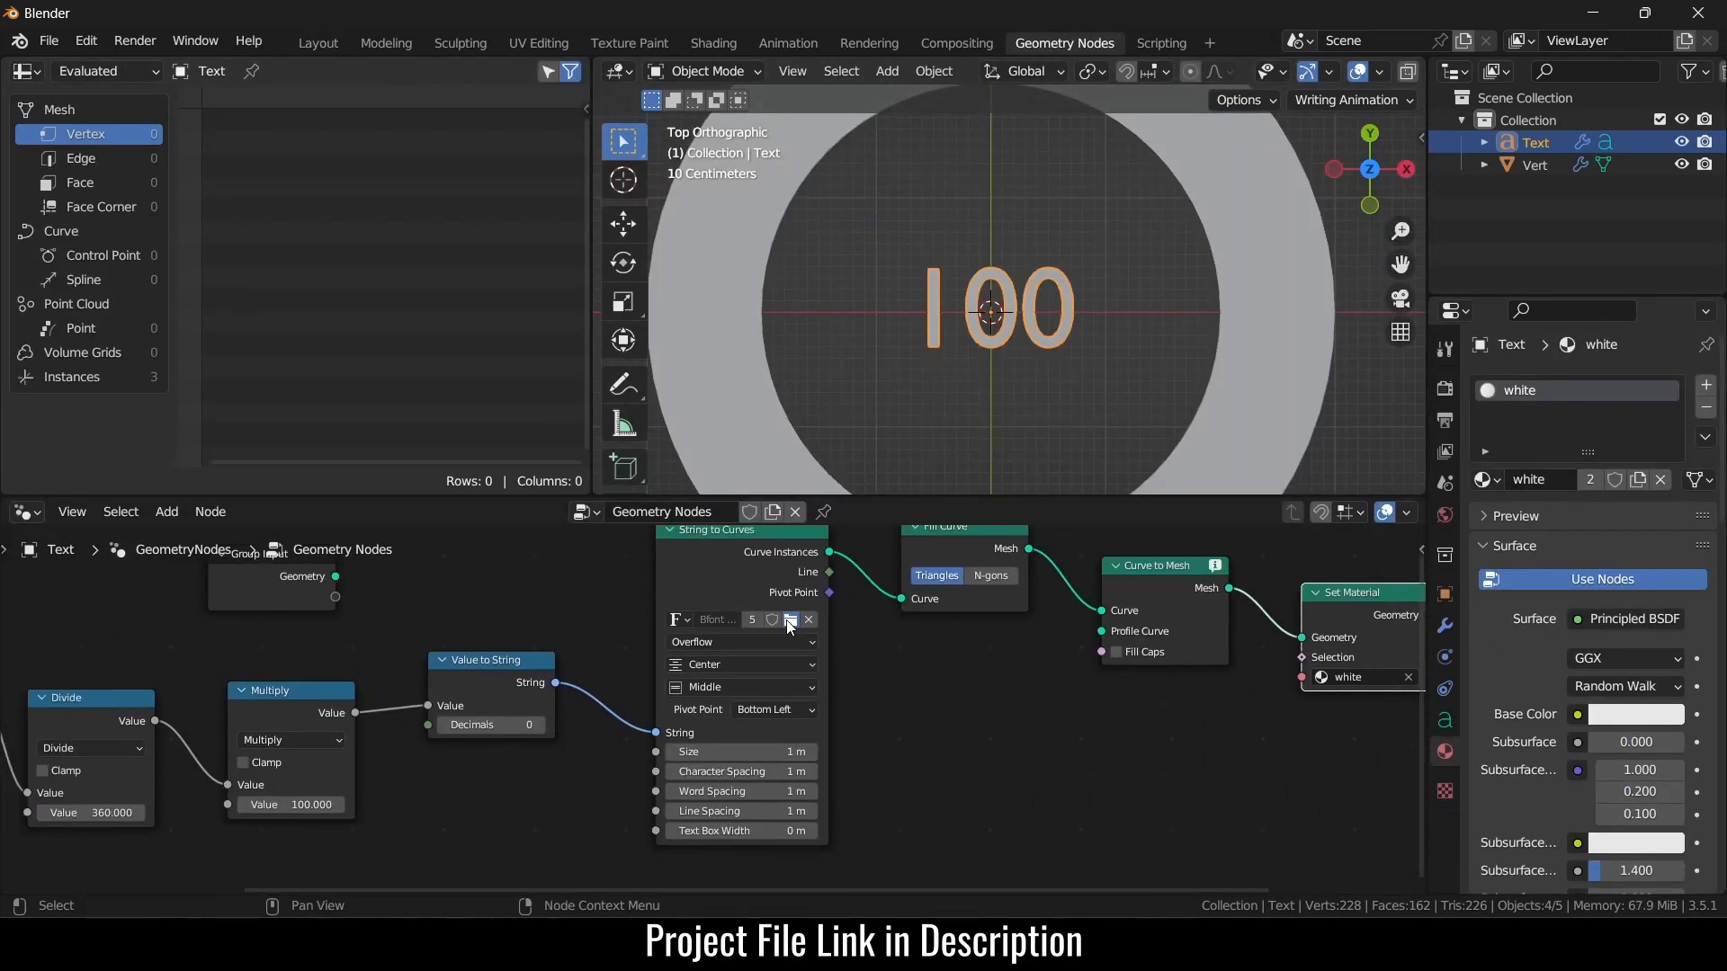
left_click(789, 624)
scroll(858, 445, "down", 6)
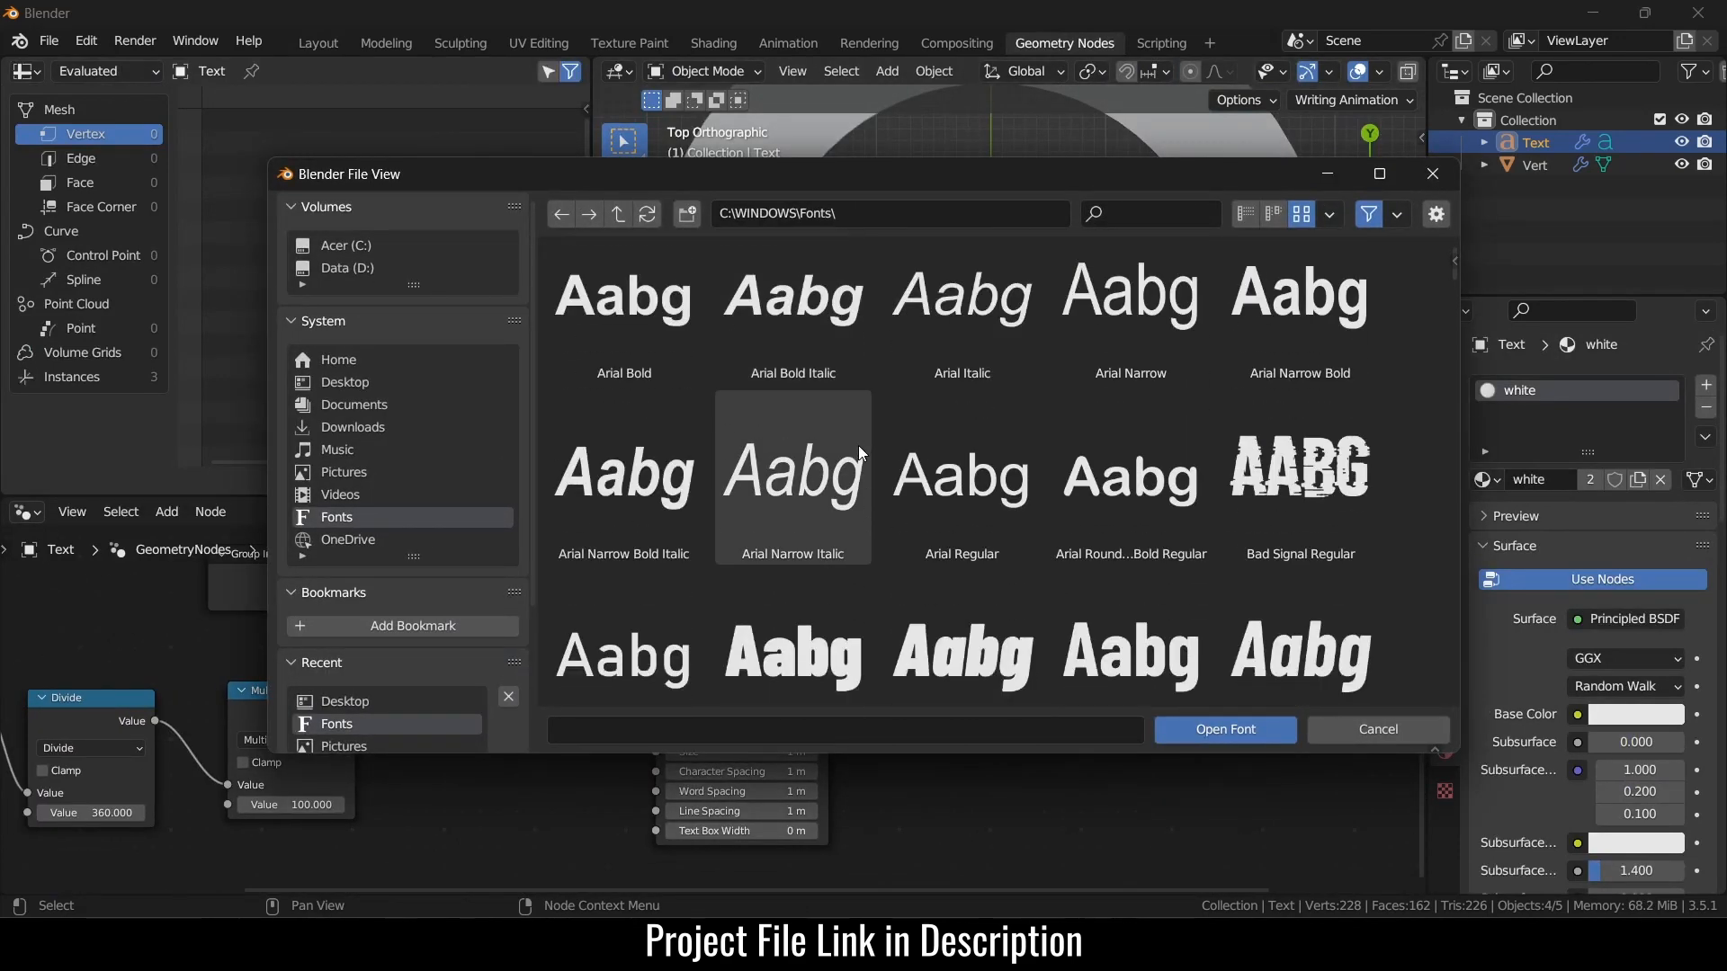
scroll(858, 445, "down", 3)
left_click(660, 529)
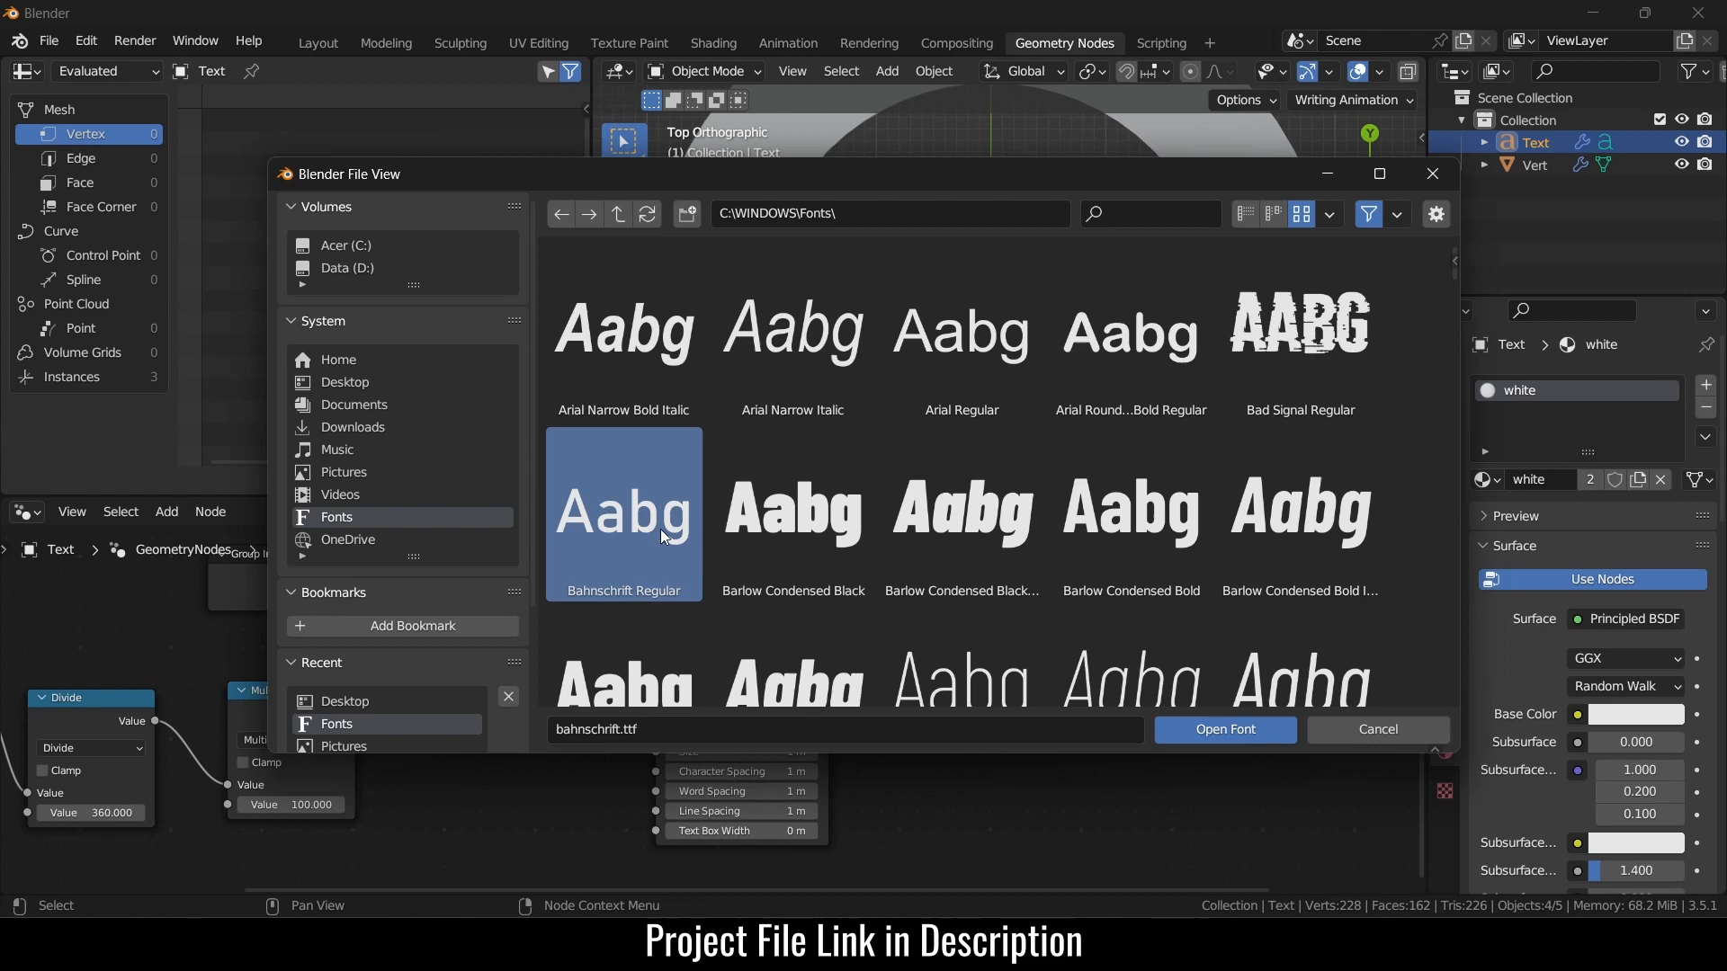
left_click(1249, 727)
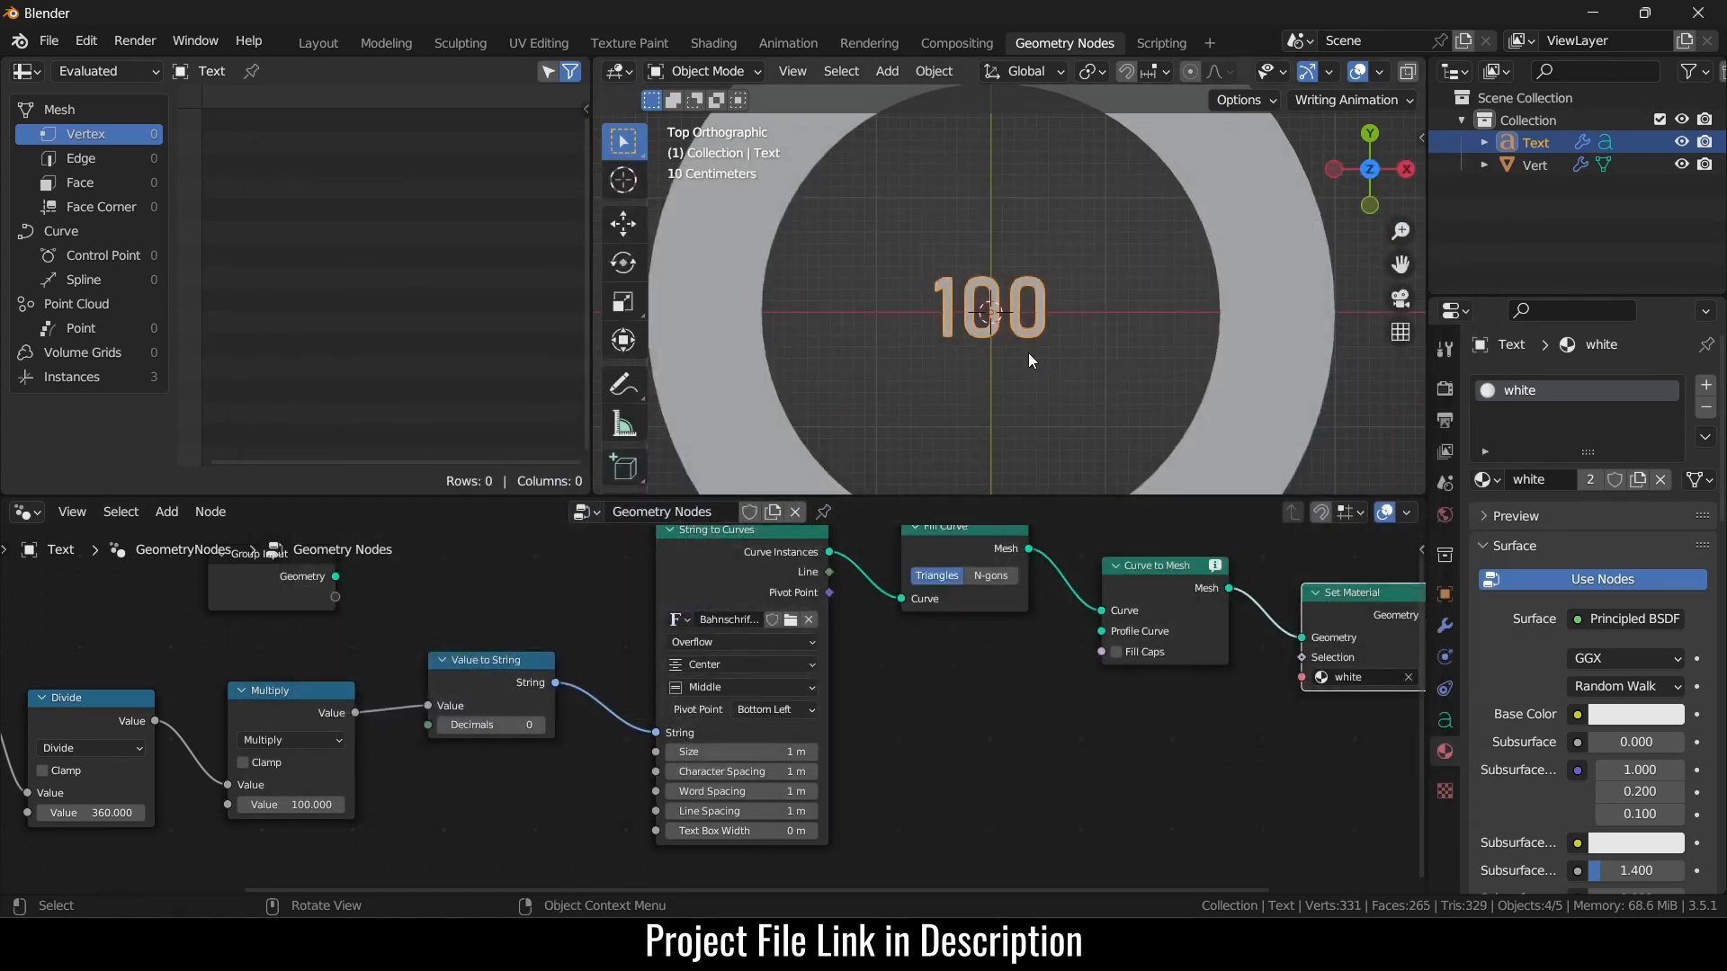
left_click(791, 621)
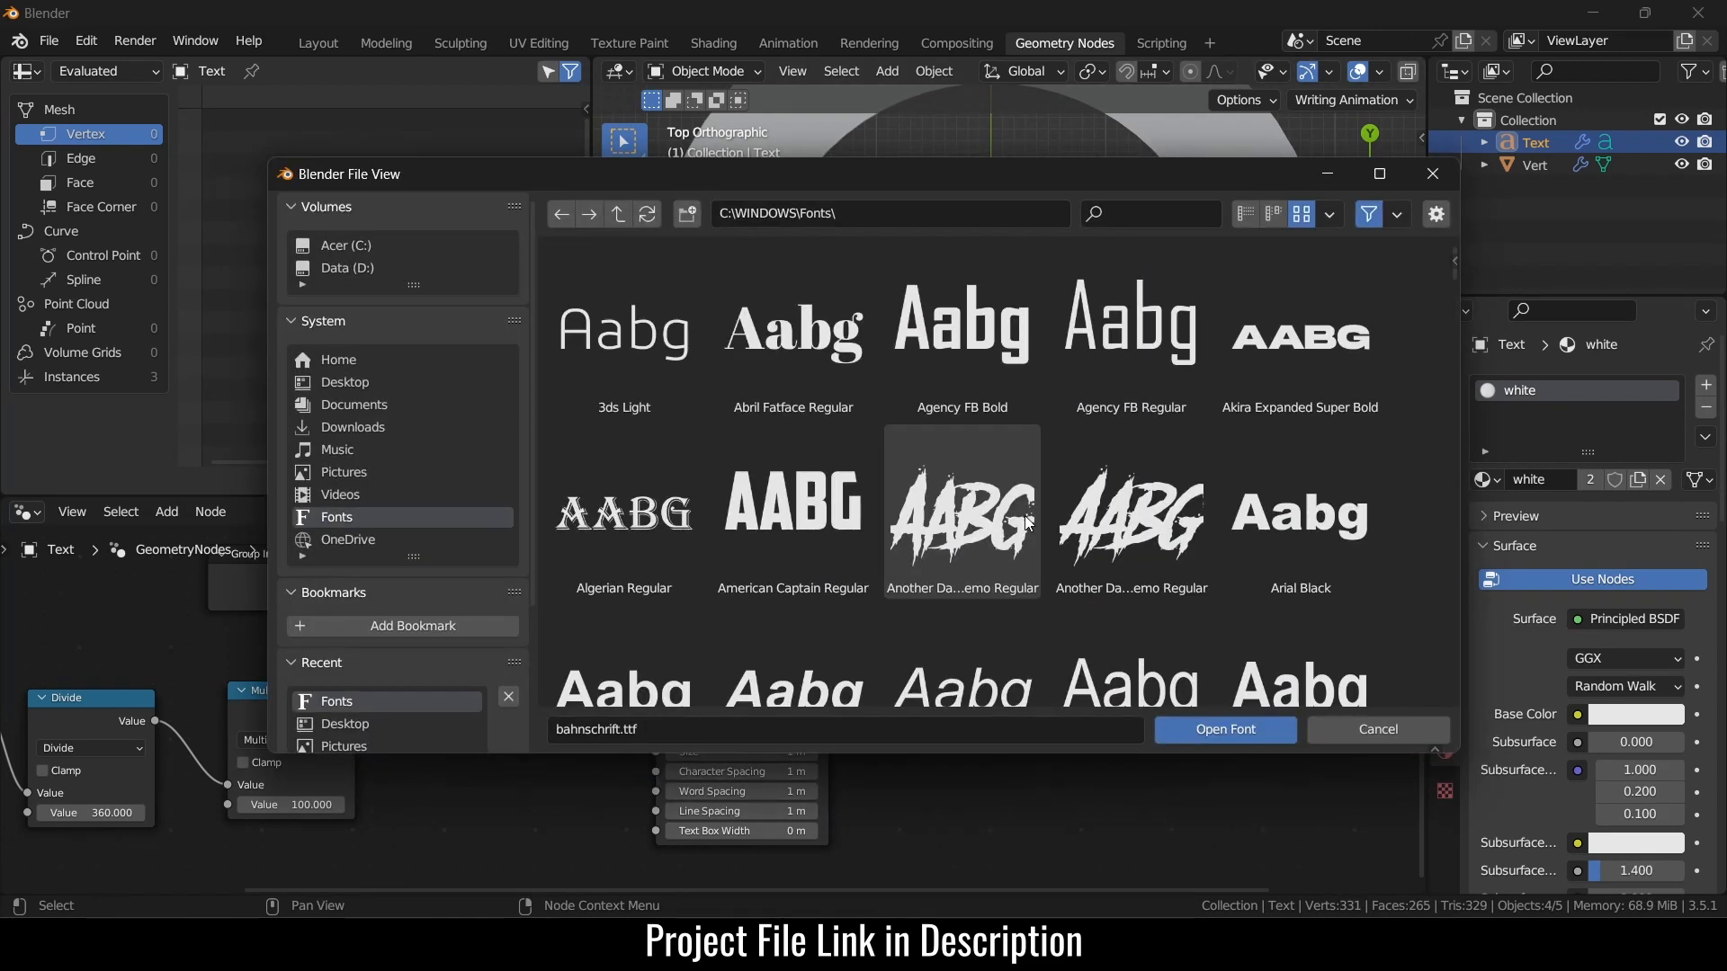
scroll(1023, 515, "down", 4)
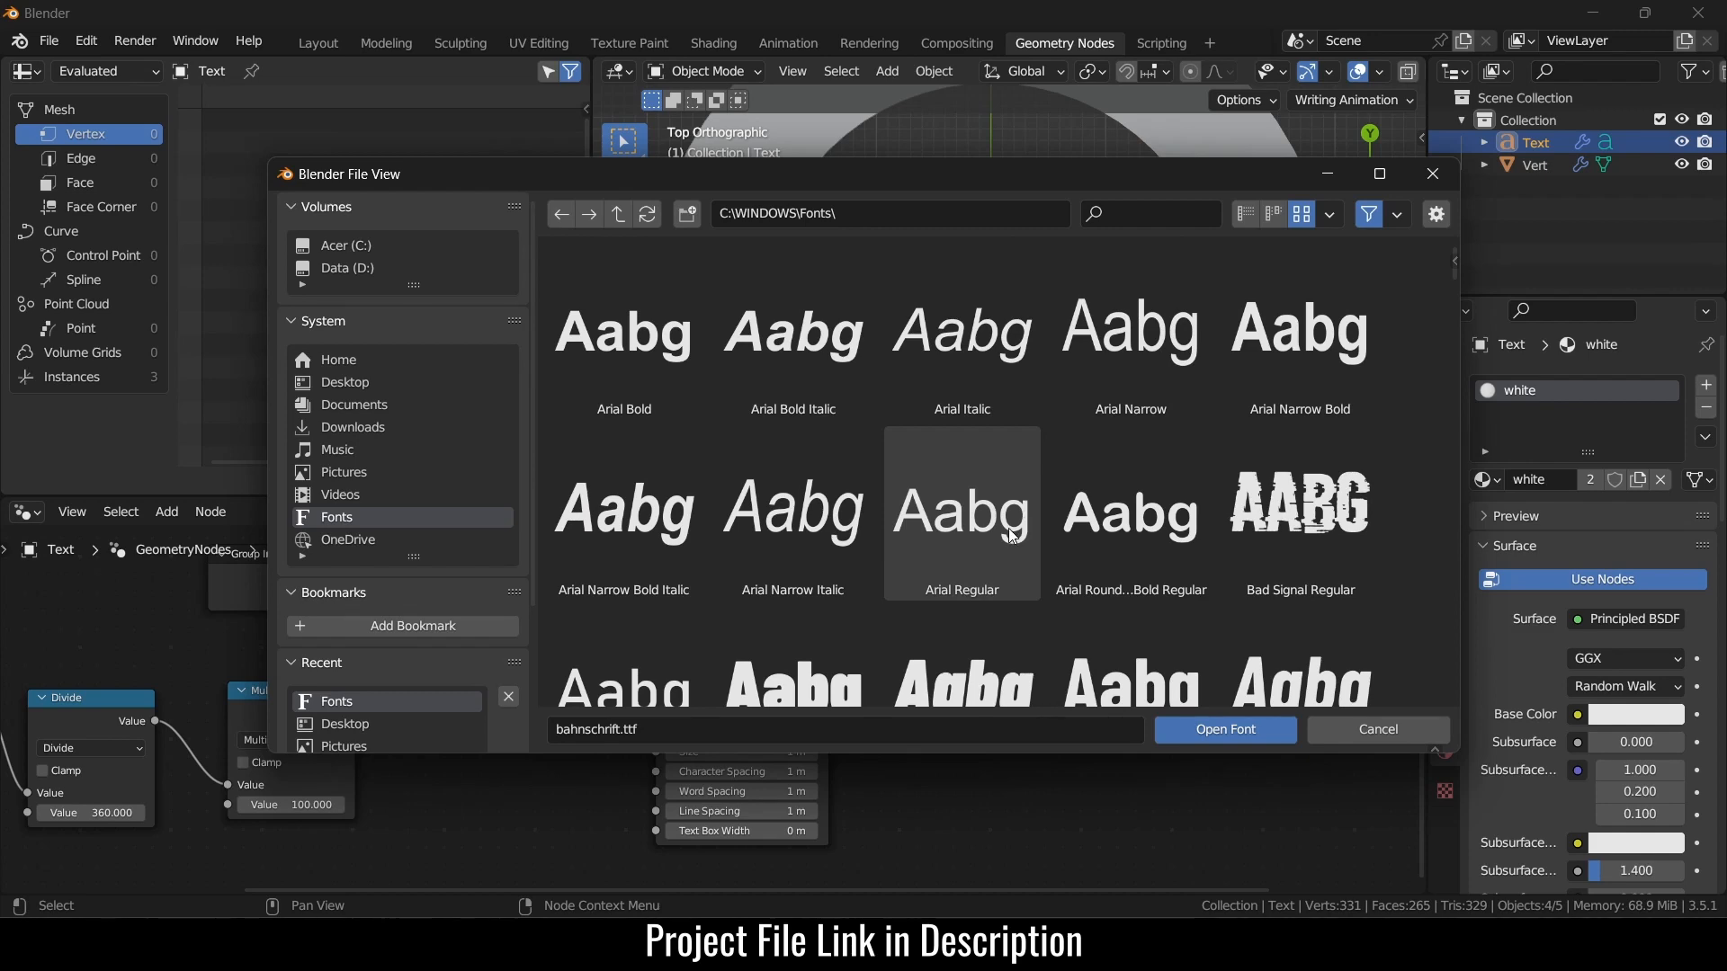
left_click(1012, 536)
left_click(1254, 731)
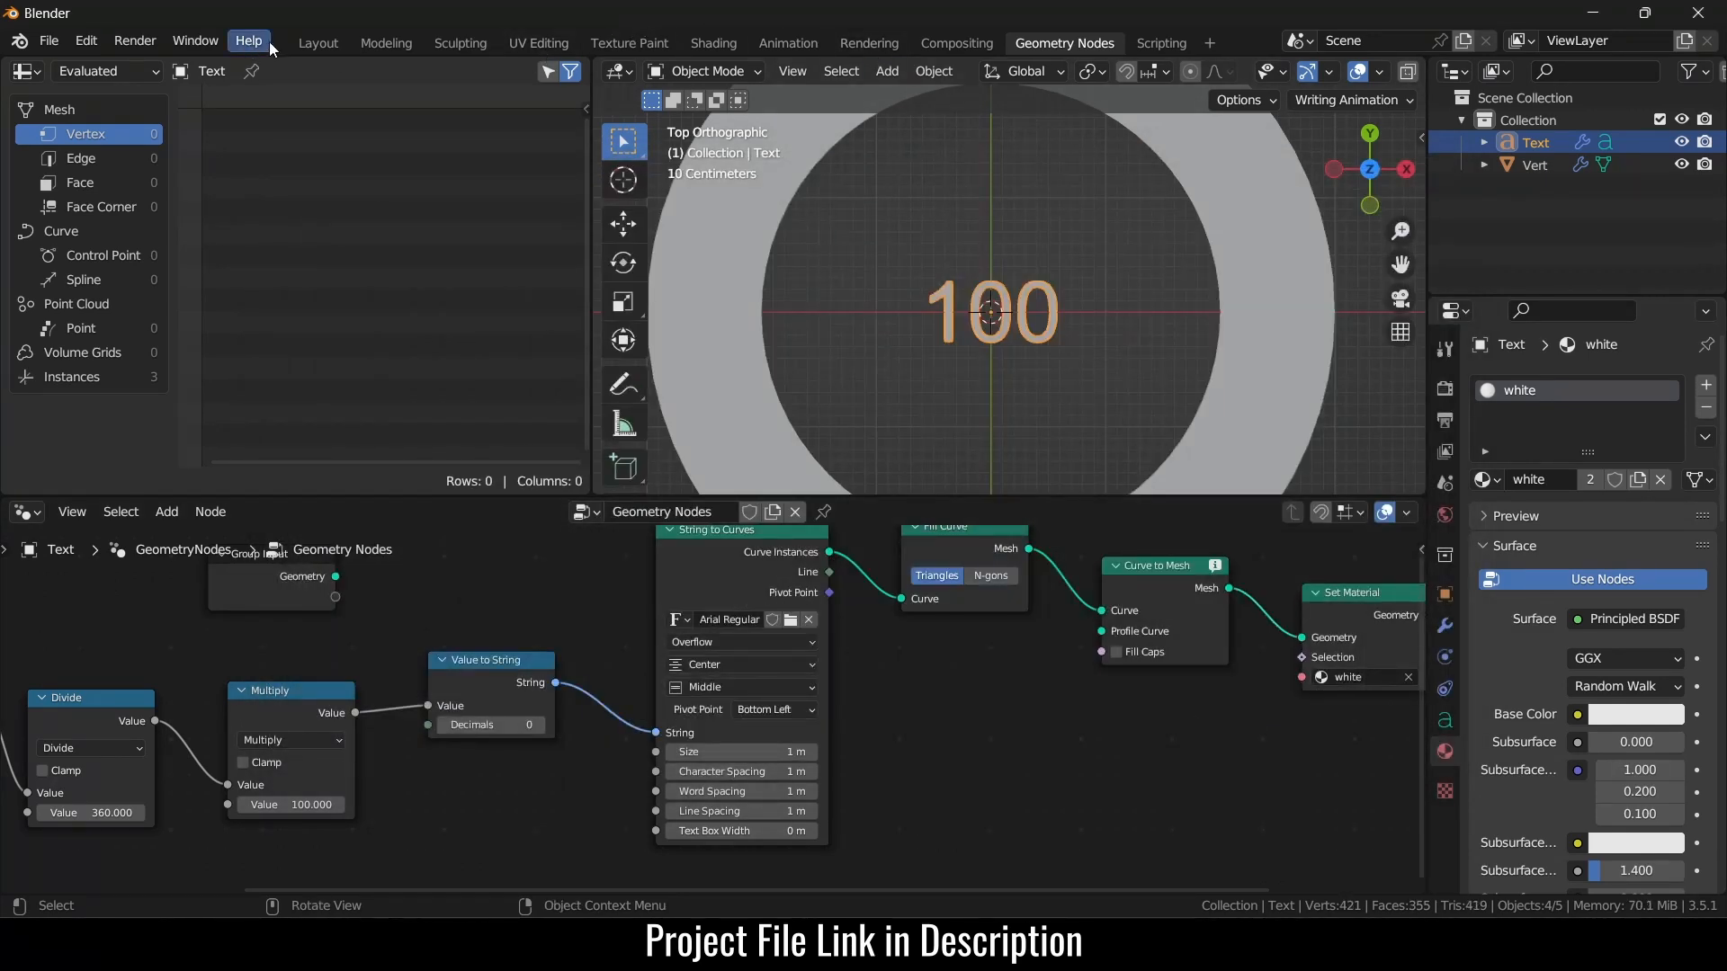
- Set the String to Curves Size to 1.5 m and make the timeline taller
left_click(317, 43)
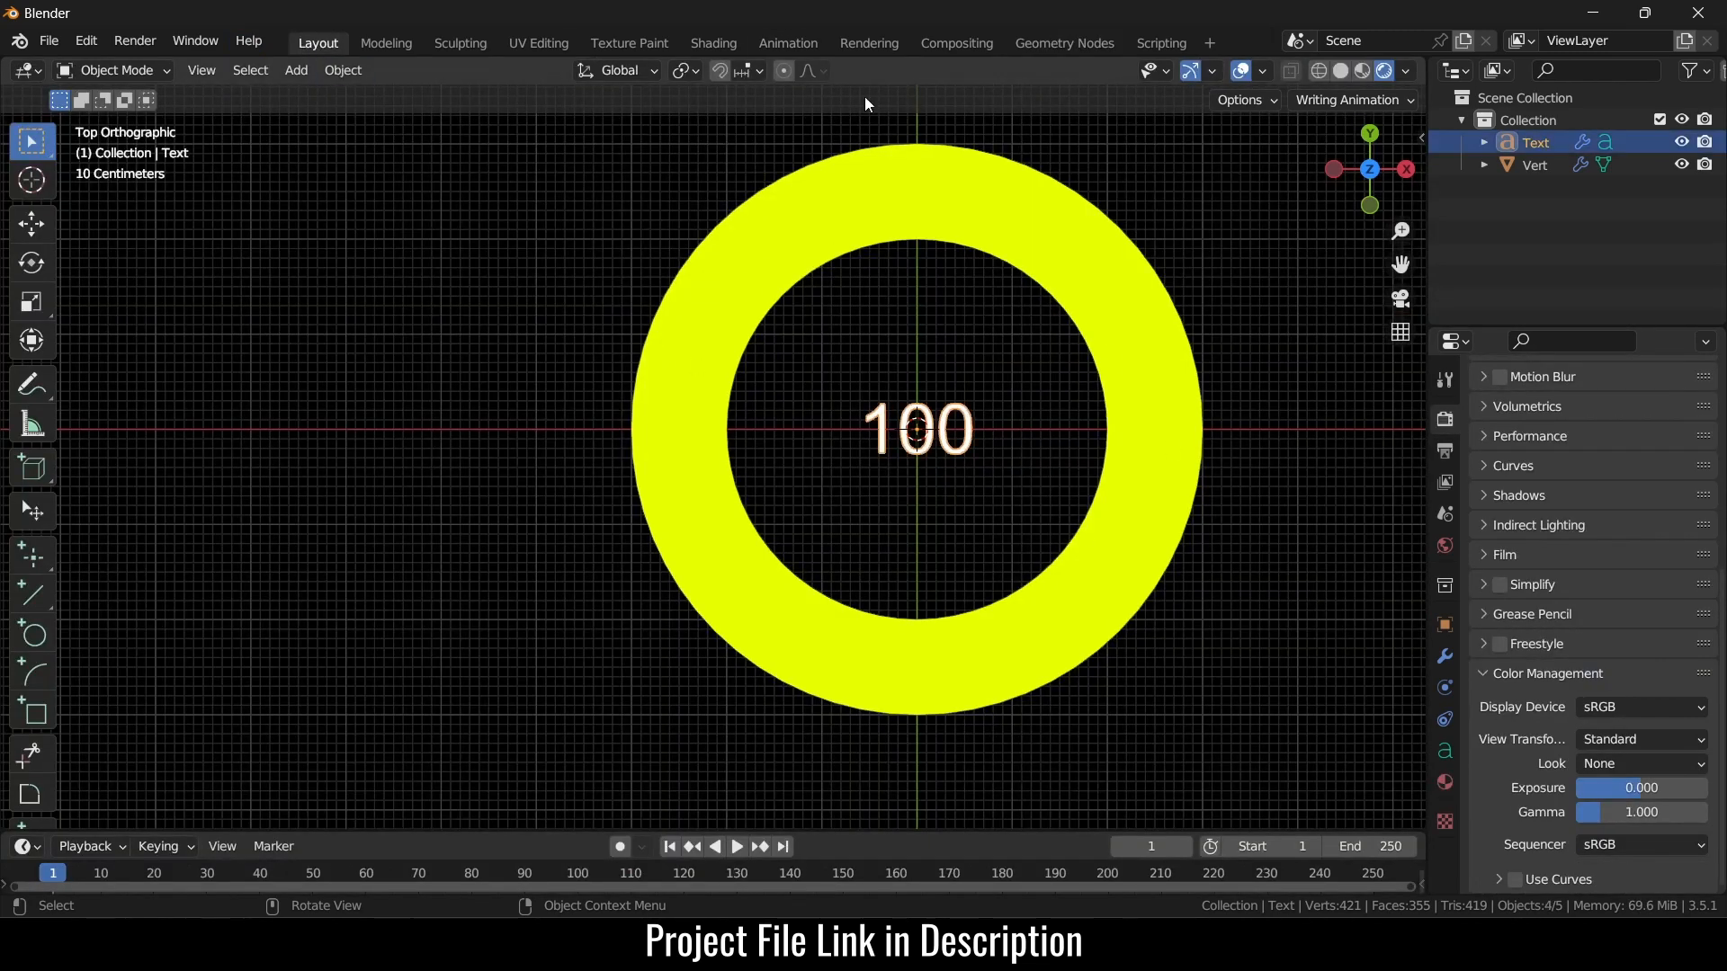
left_click(1064, 43)
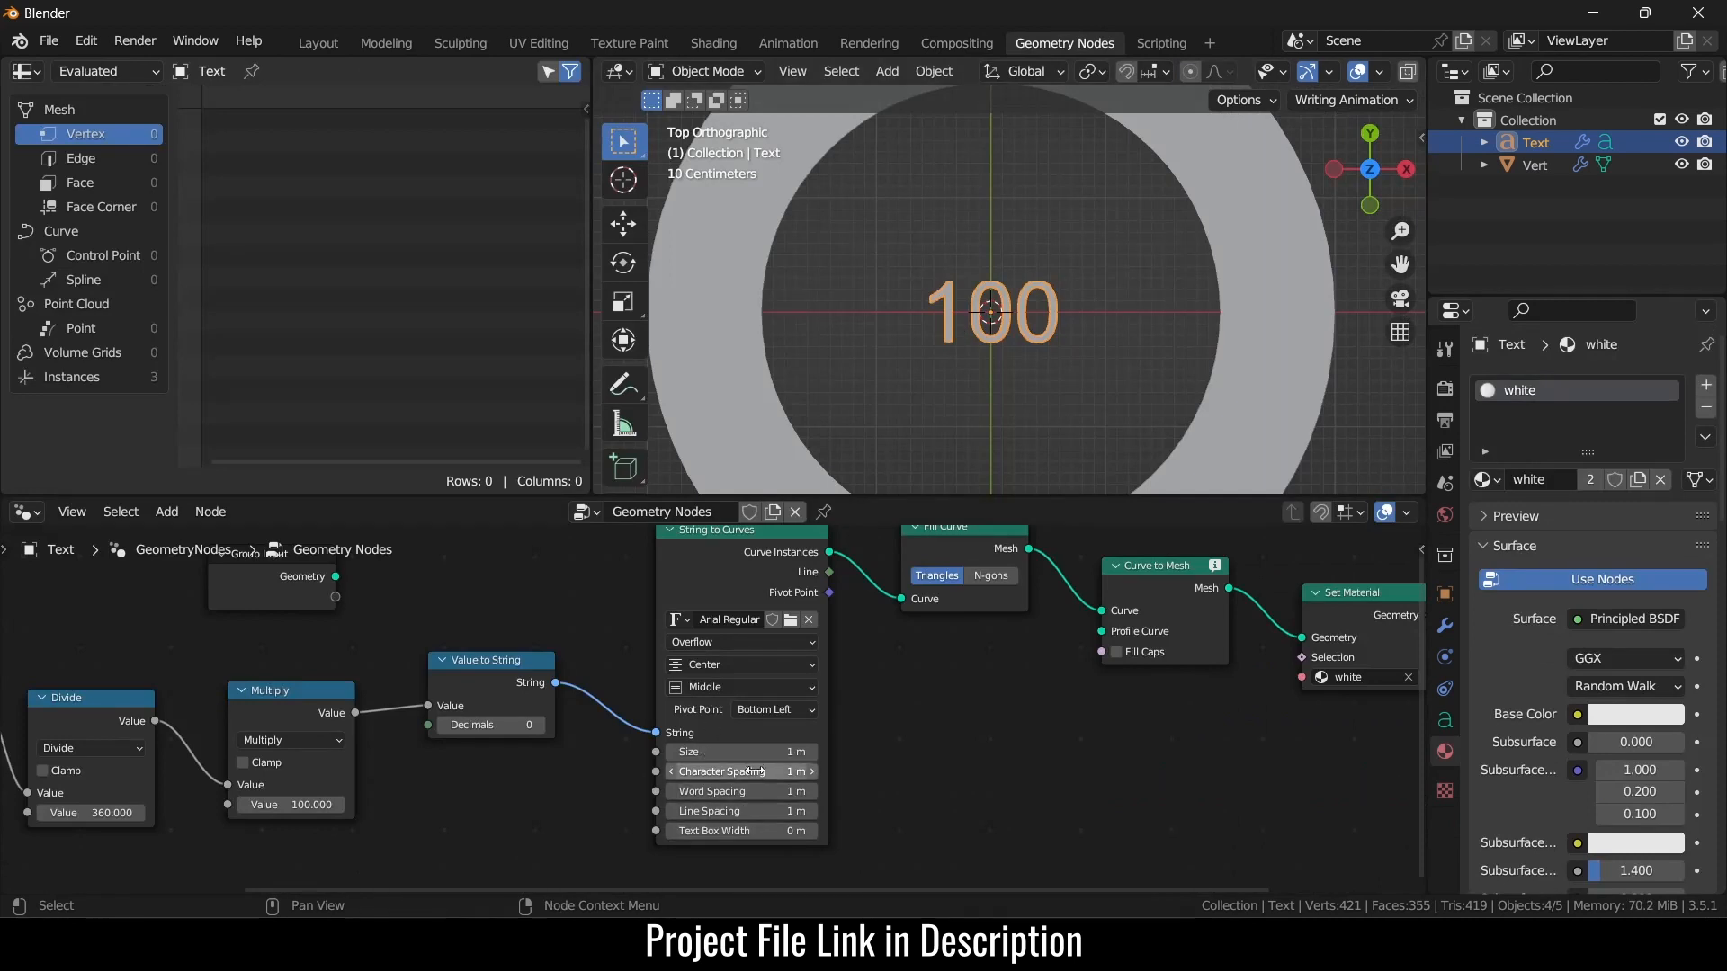
mouse_move(742, 752)
left_mouse_down()
mouse_move(778, 752)
mouse_move(751, 752)
left_mouse_up()
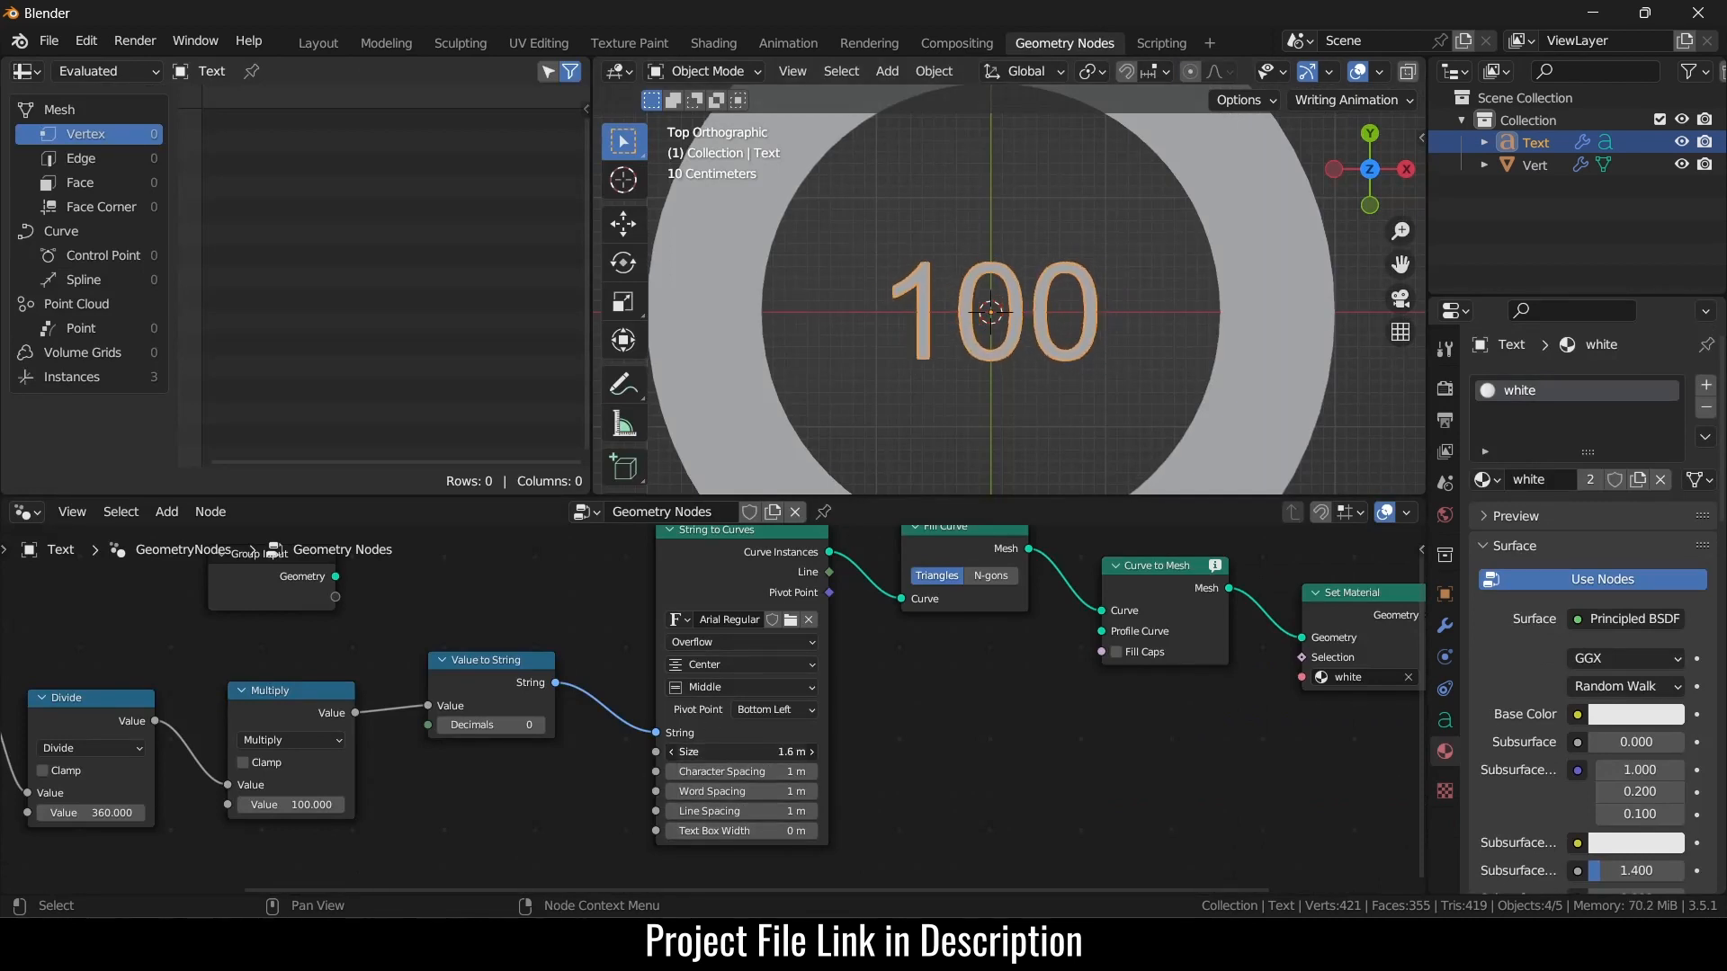
left_click(761, 754)
type("1.5")
key("Return")
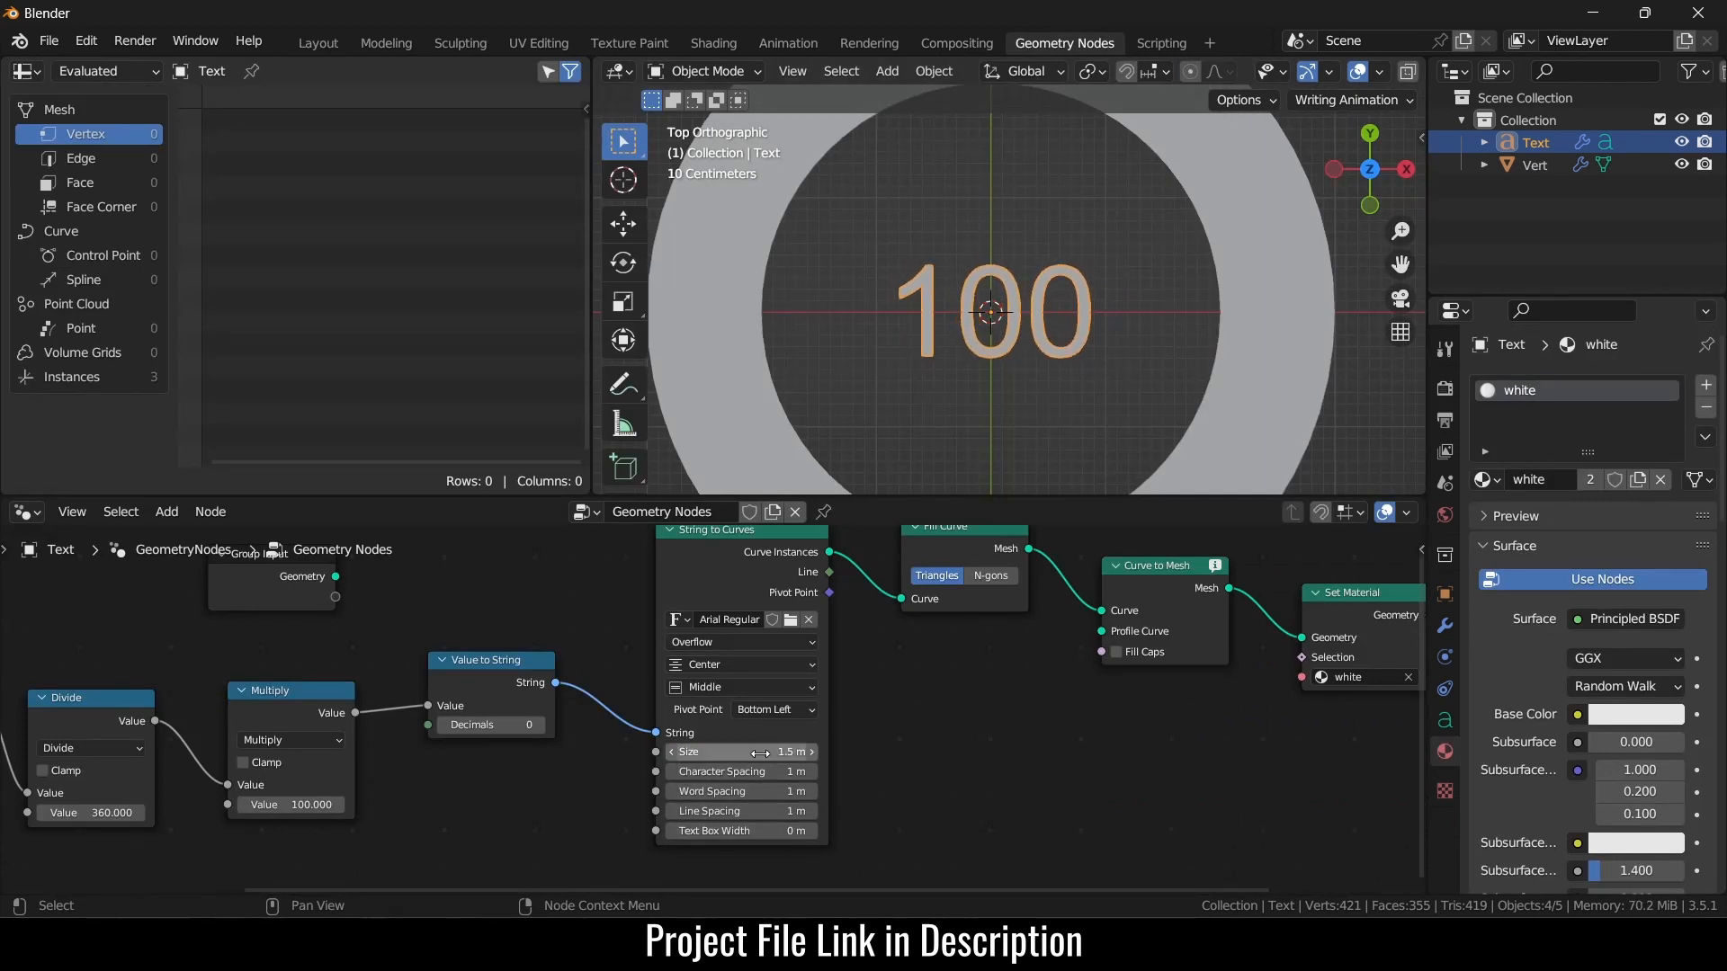
left_click(318, 43)
left_click_drag(868, 829, 886, 701)
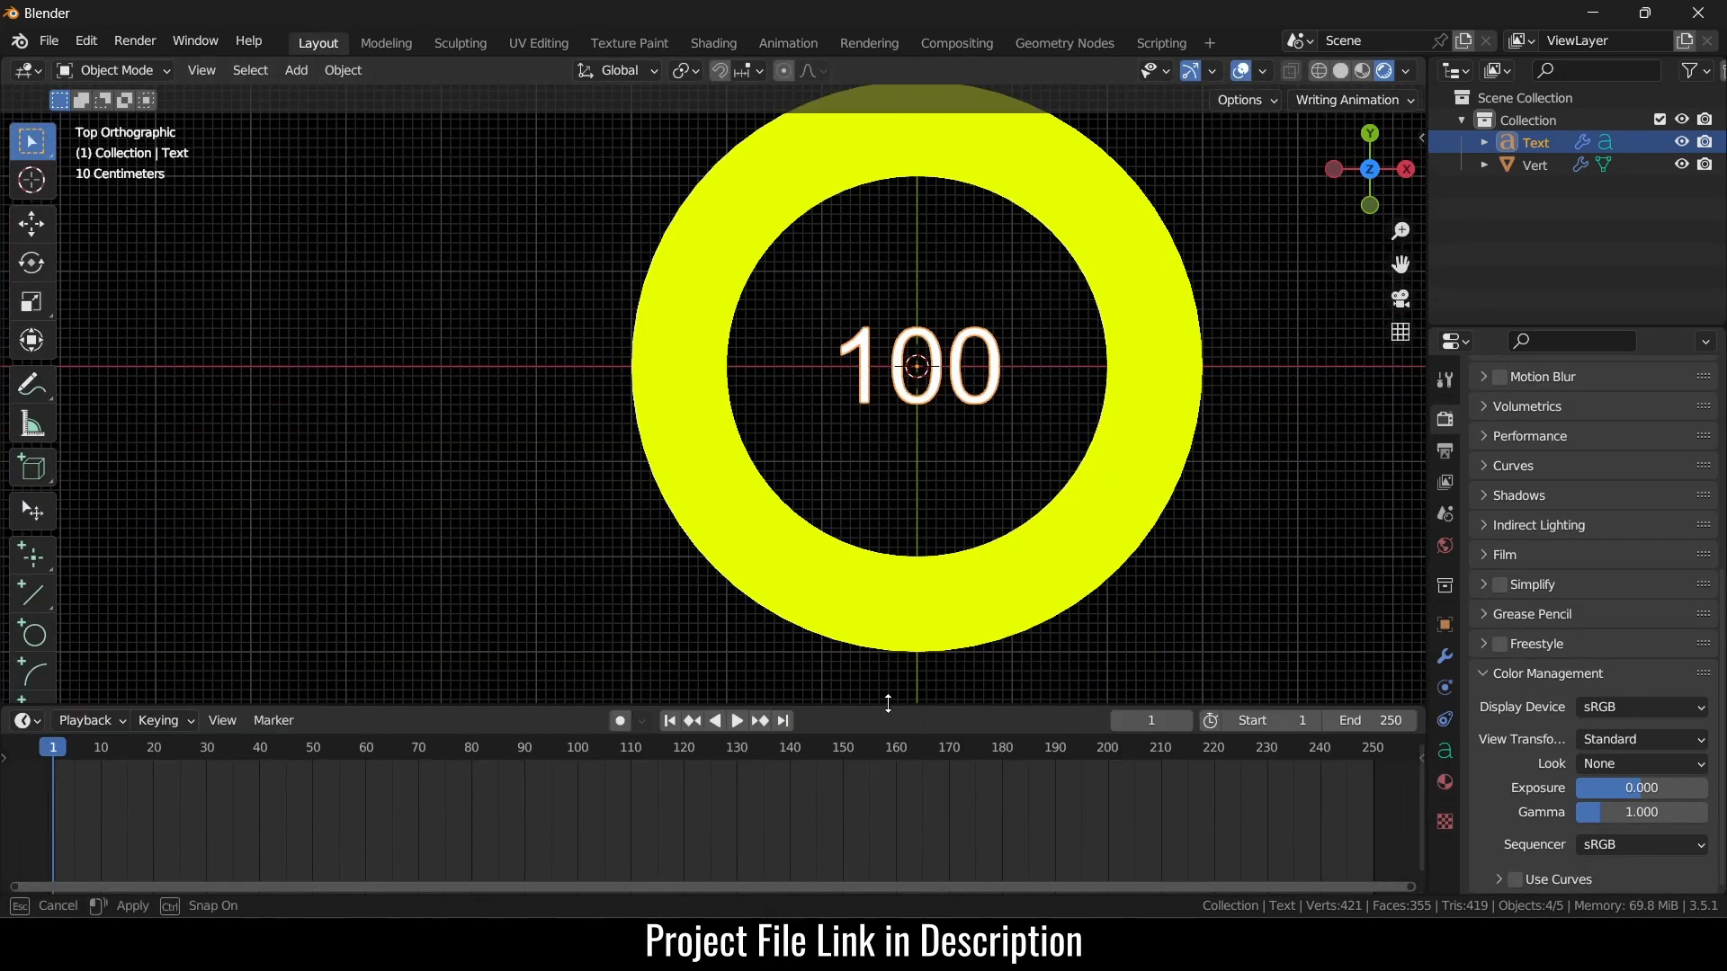
- Keyframe the ring's Screw angle at 0° on frame 1
left_click(1087, 521)
left_click(1445, 656)
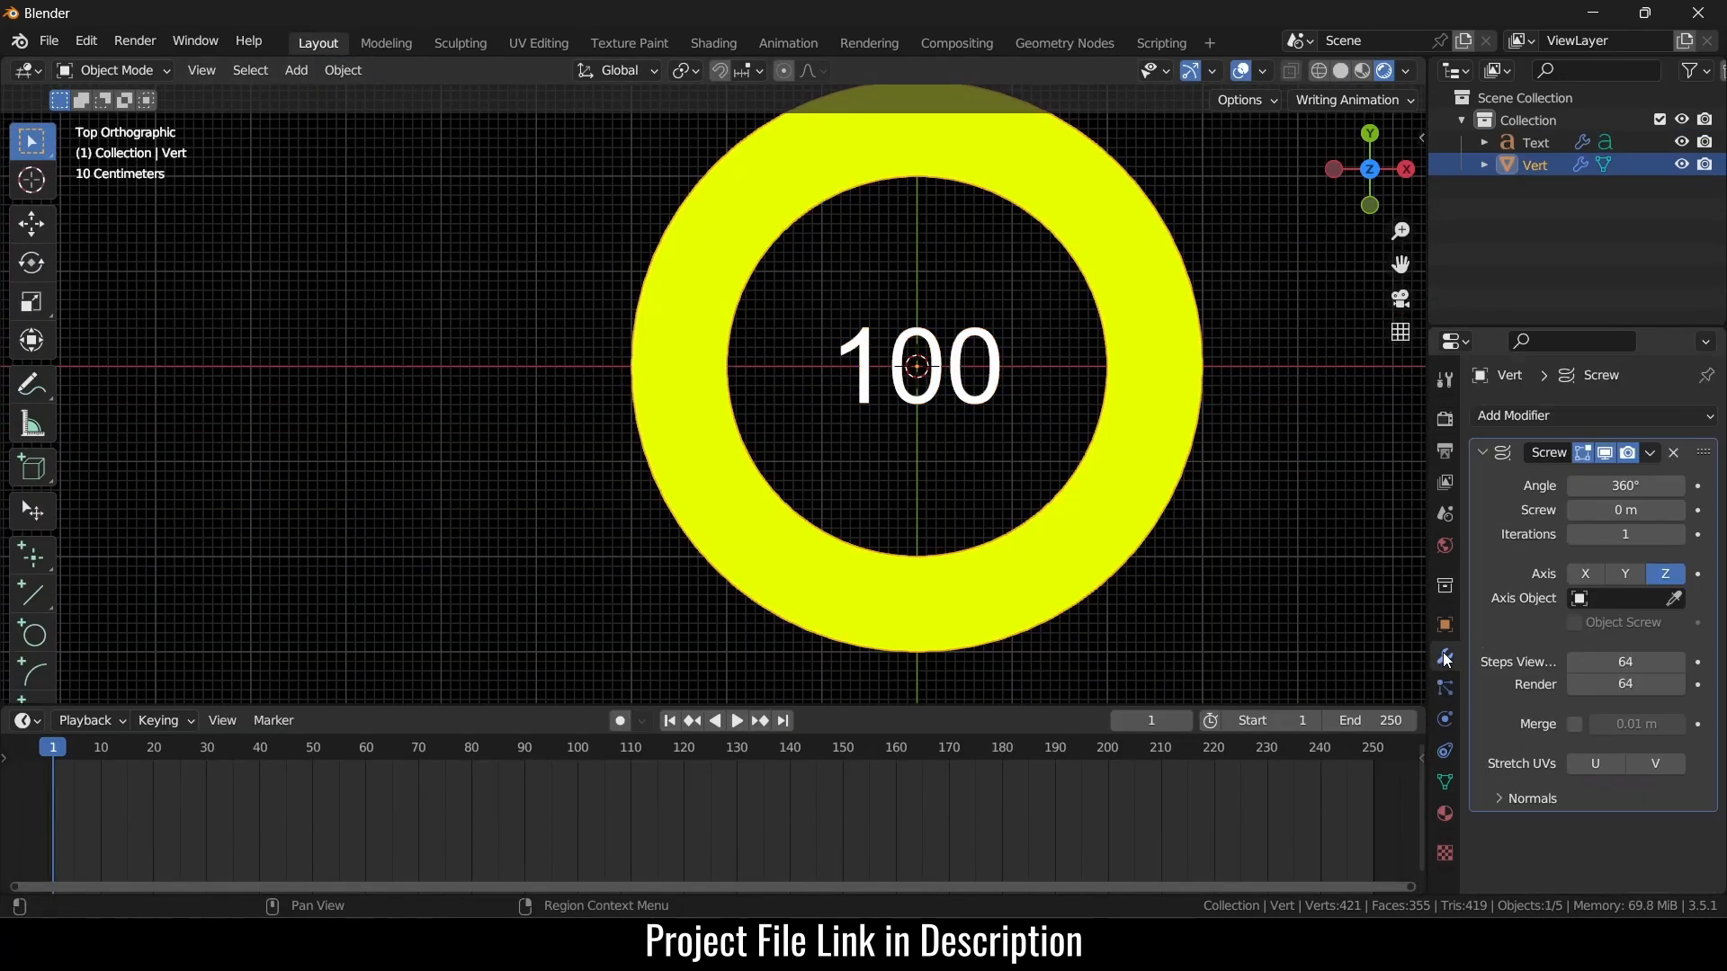
left_click(1629, 487)
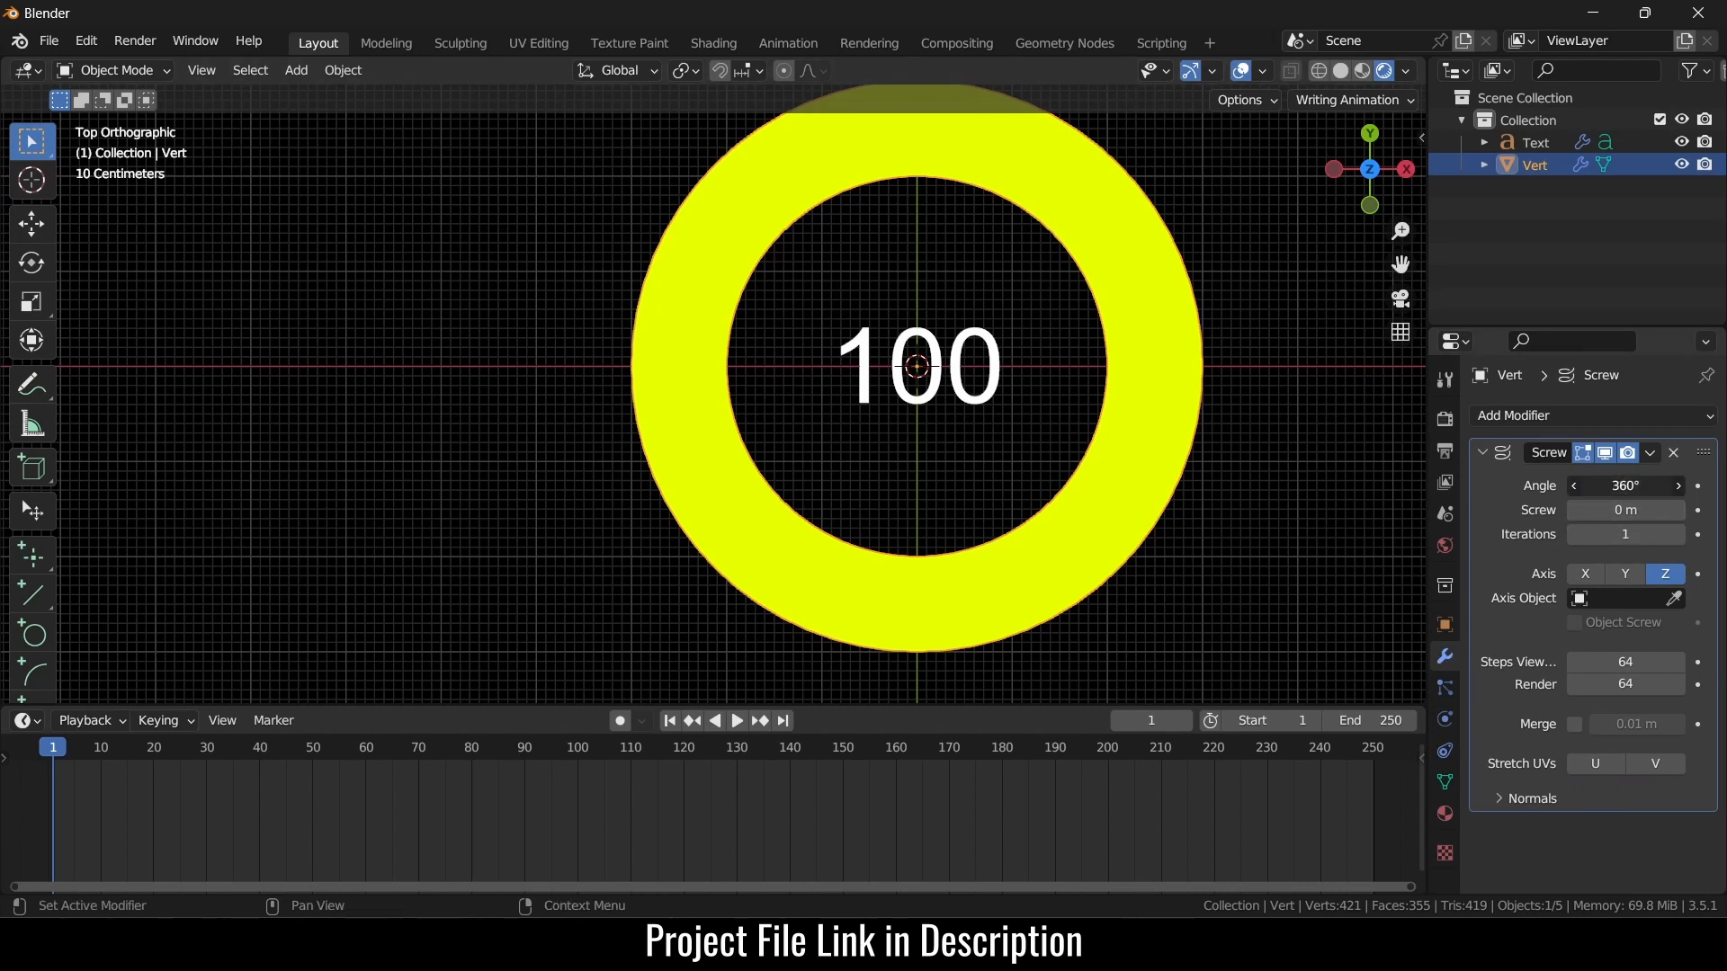
type("0")
key("Return")
left_click(1699, 486)
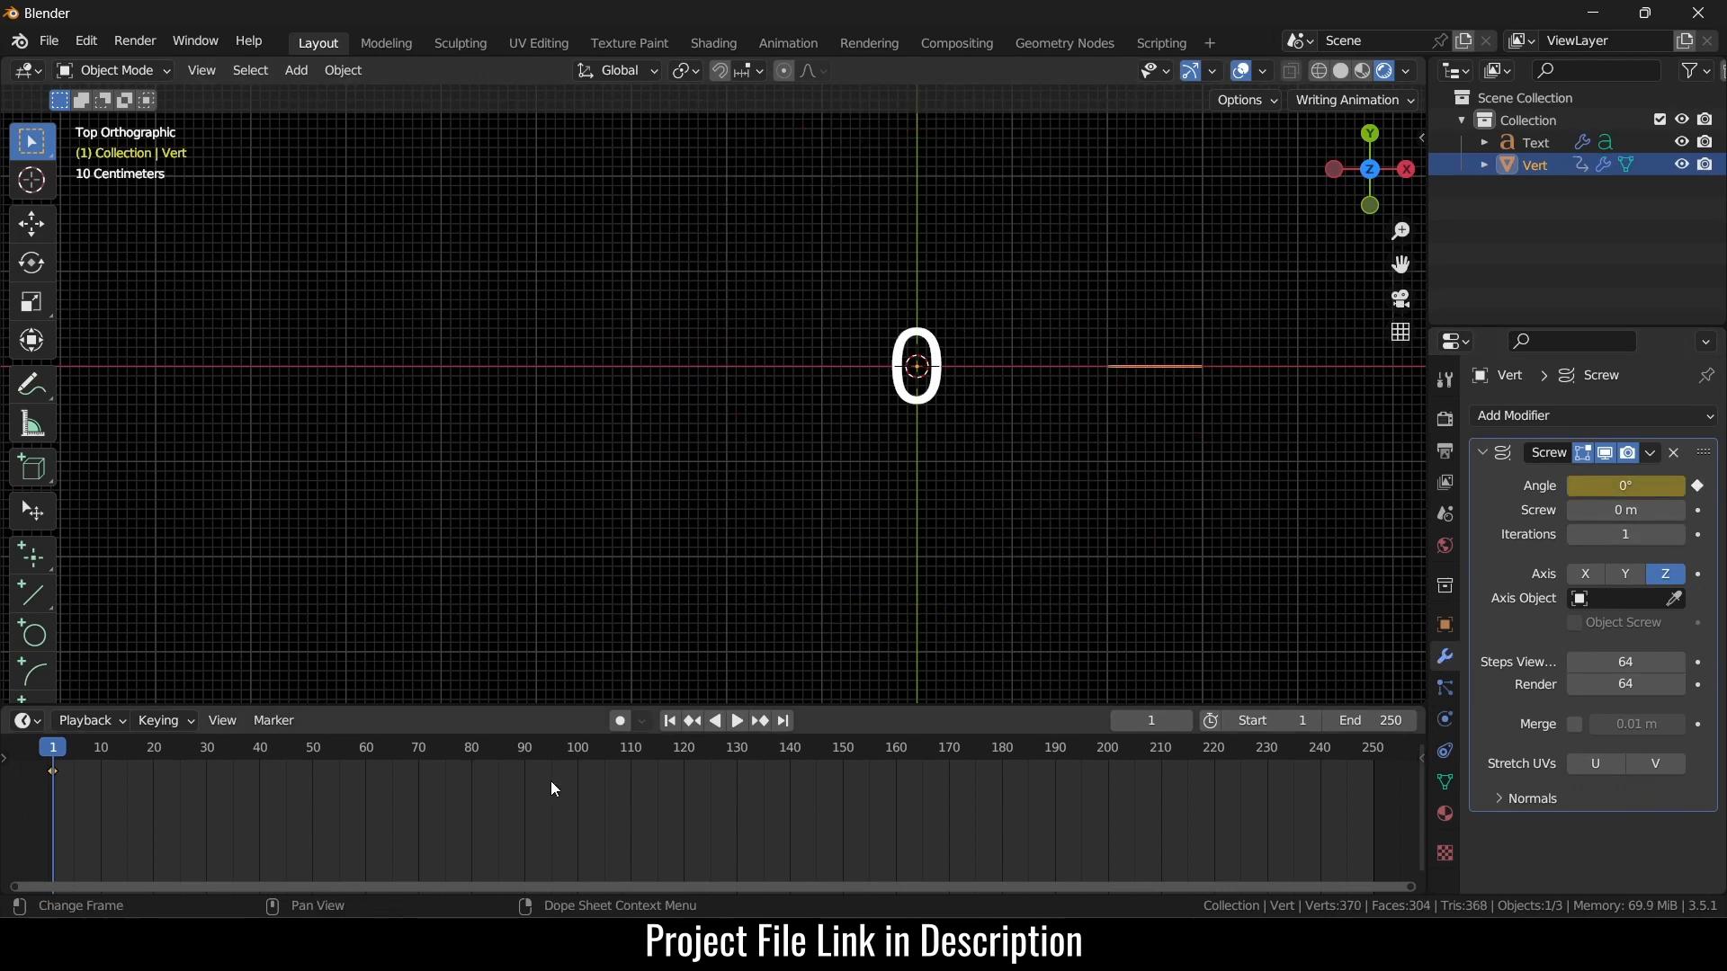
- Keyframe the Screw angle at 360° on frame 180
left_click(1004, 750)
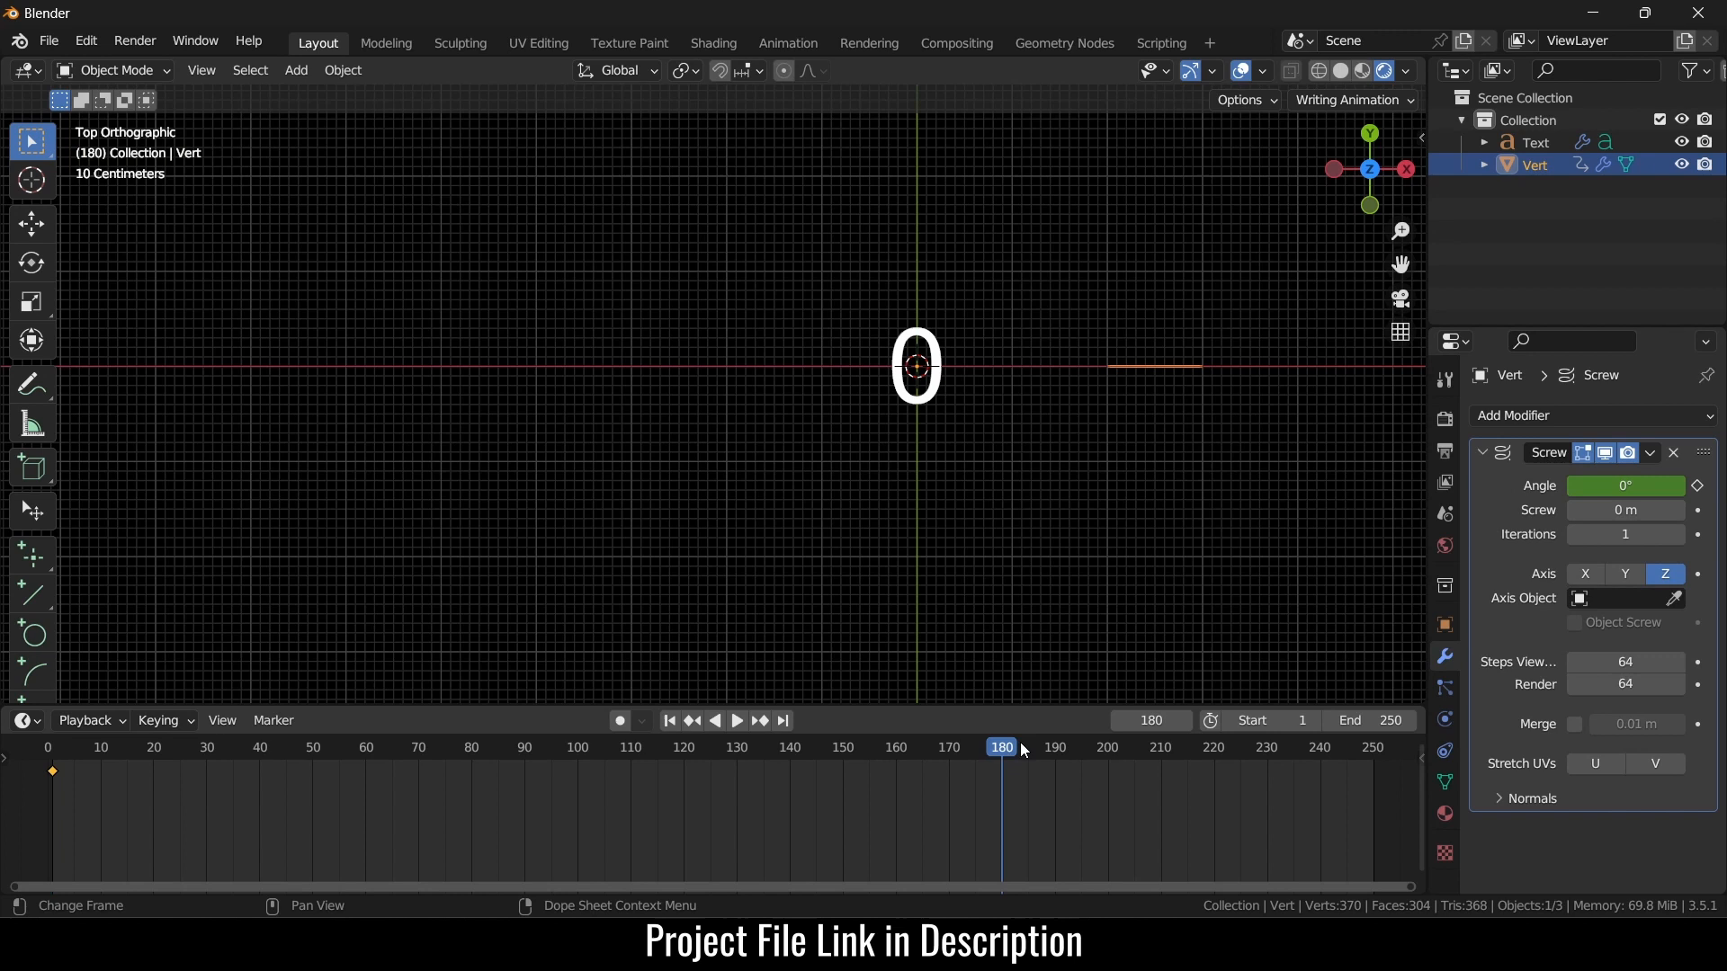
left_click(1634, 486)
type("180")
key("Return")
left_click(1698, 487)
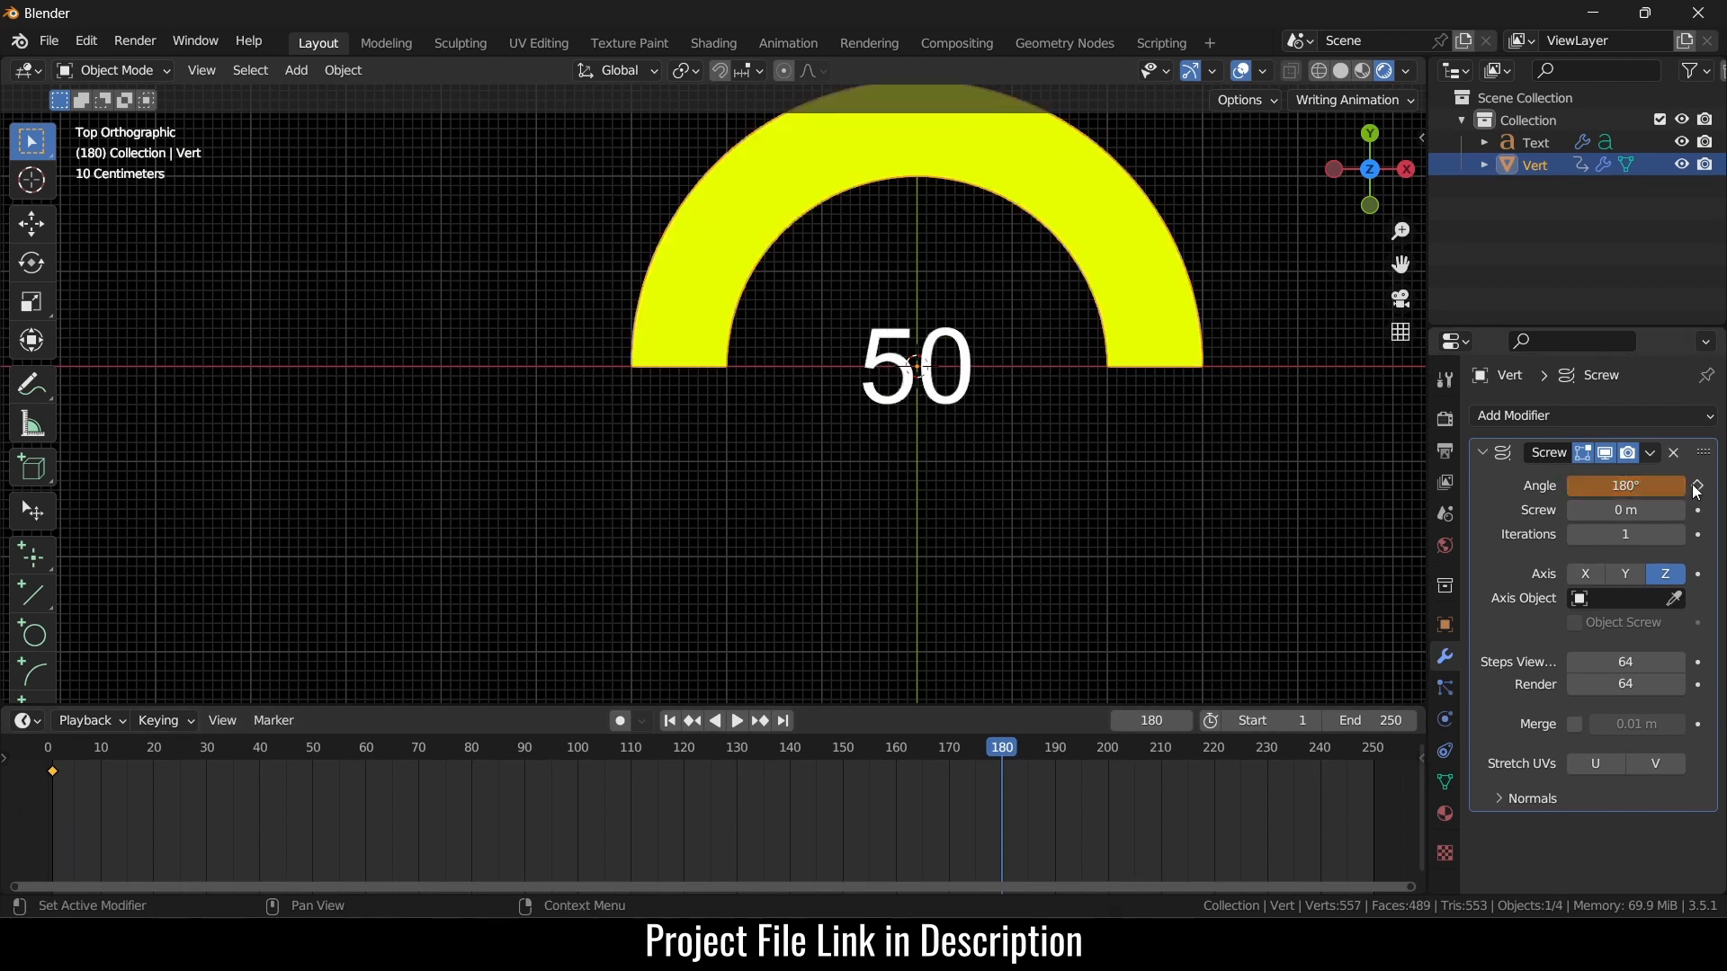
left_click(1657, 485)
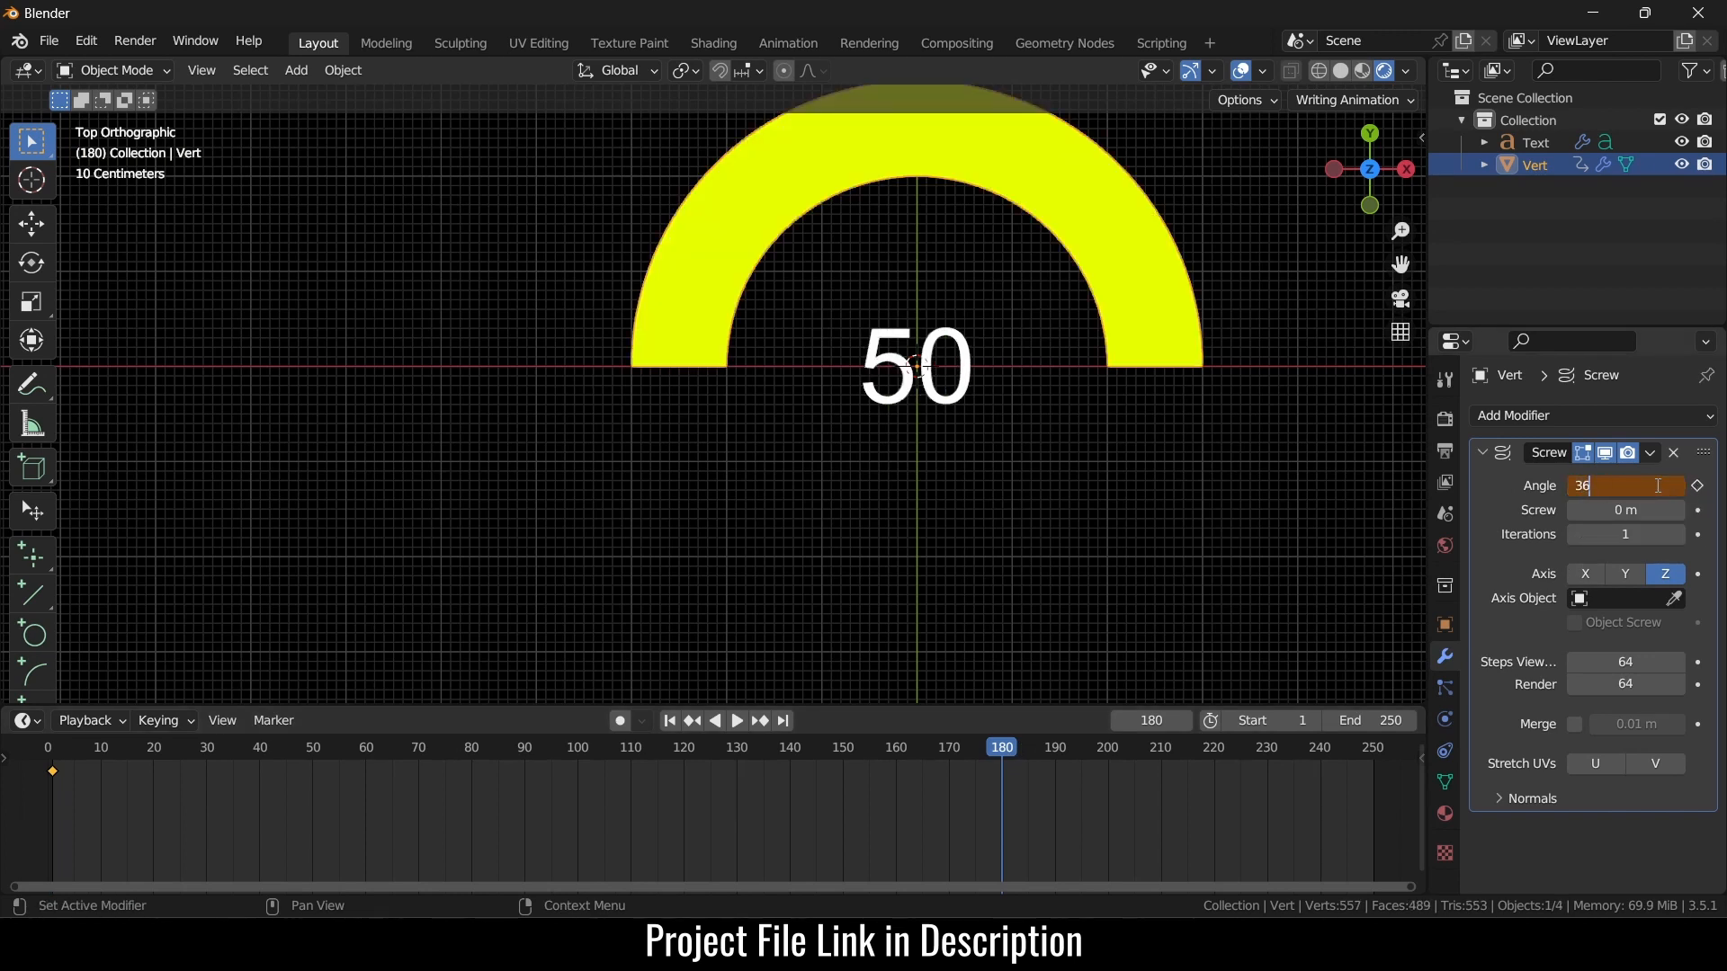
type("360")
key("Return")
left_click(1697, 486)
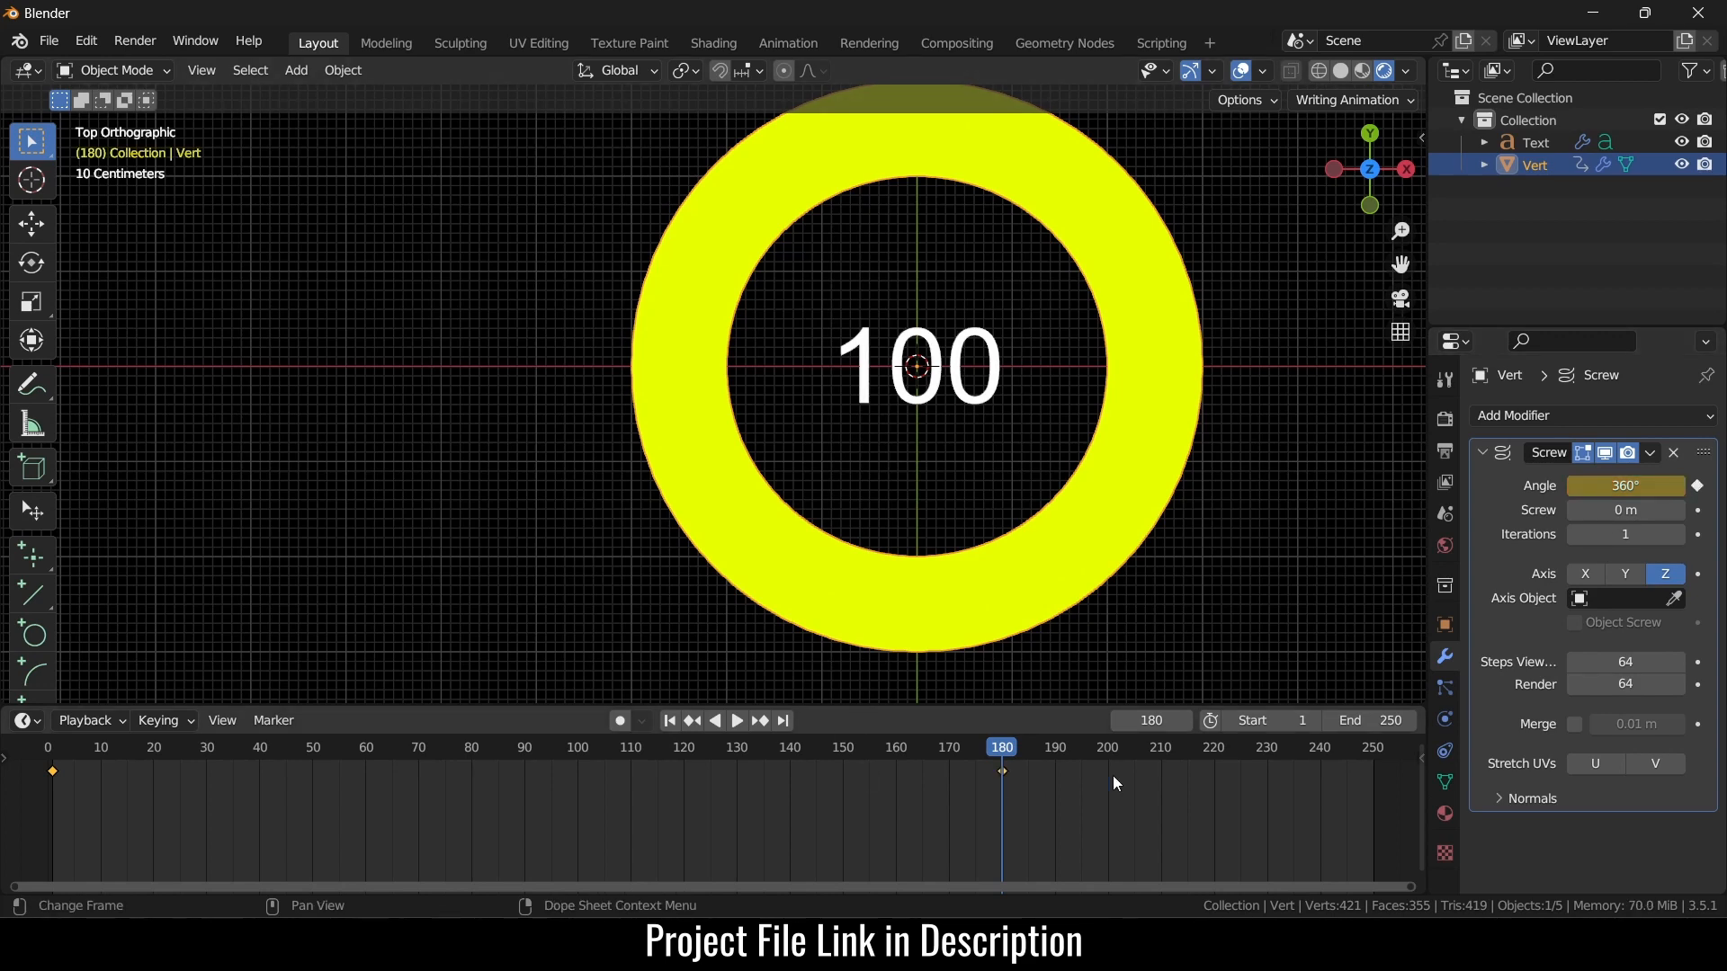
- Set the scene end frame to 180 and make the angle animation linear
left_click(1397, 724)
type("180")
key("Return")
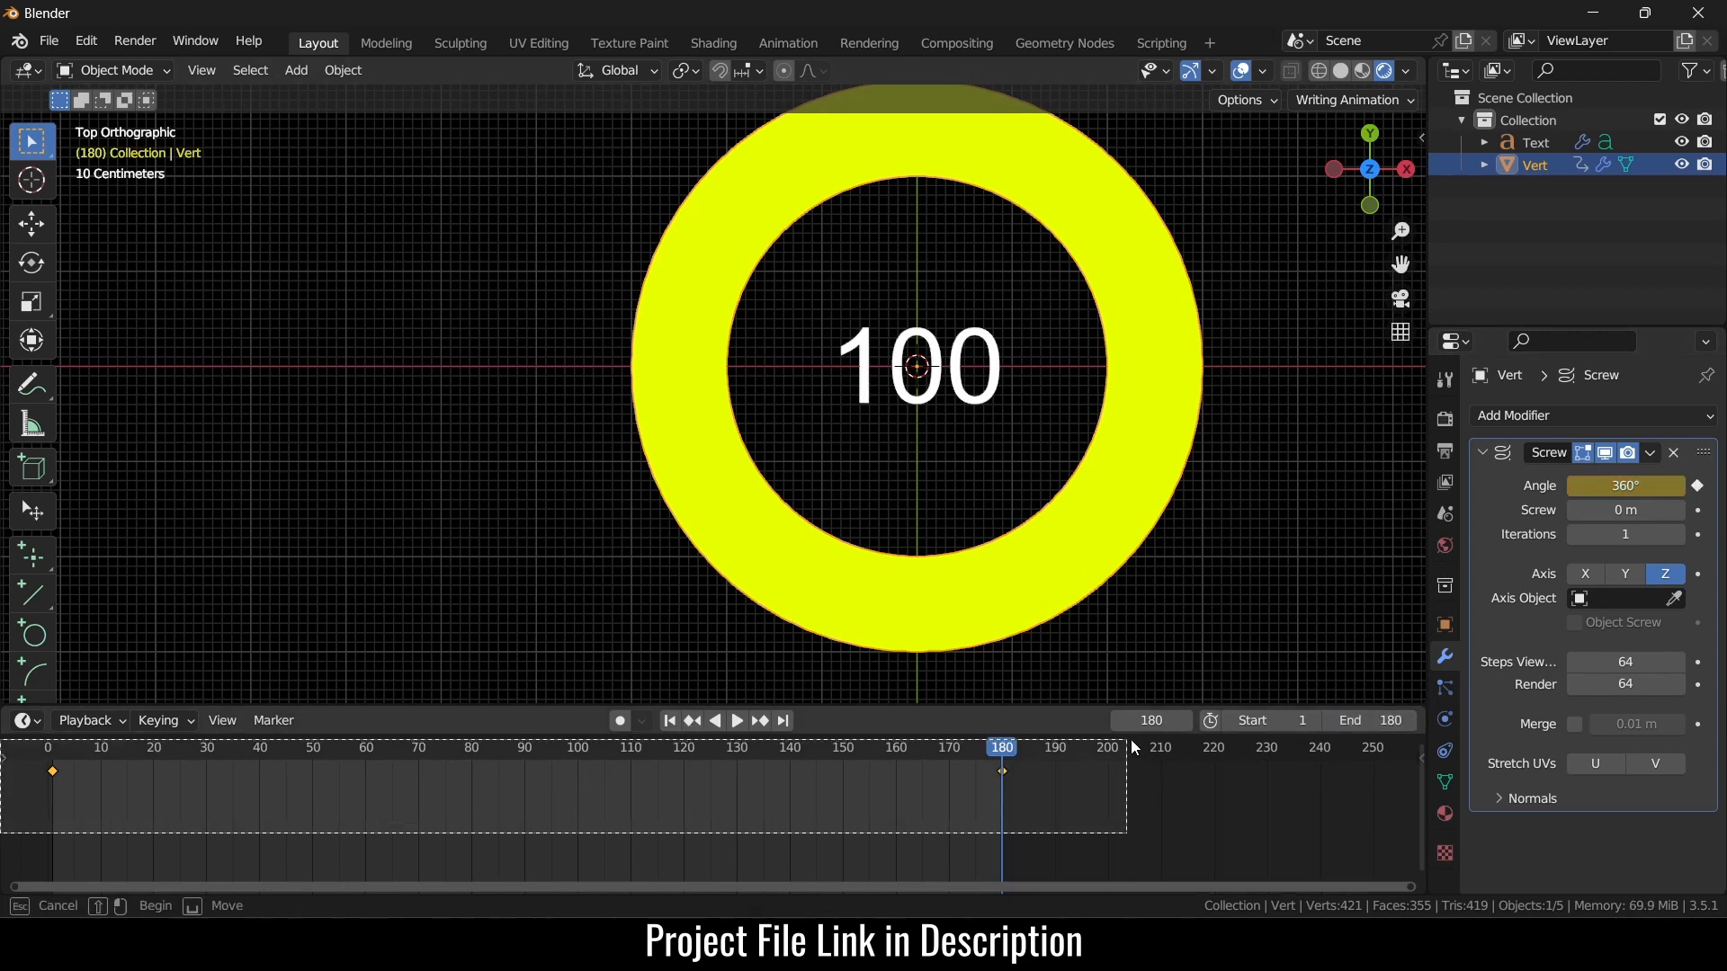
key("t")
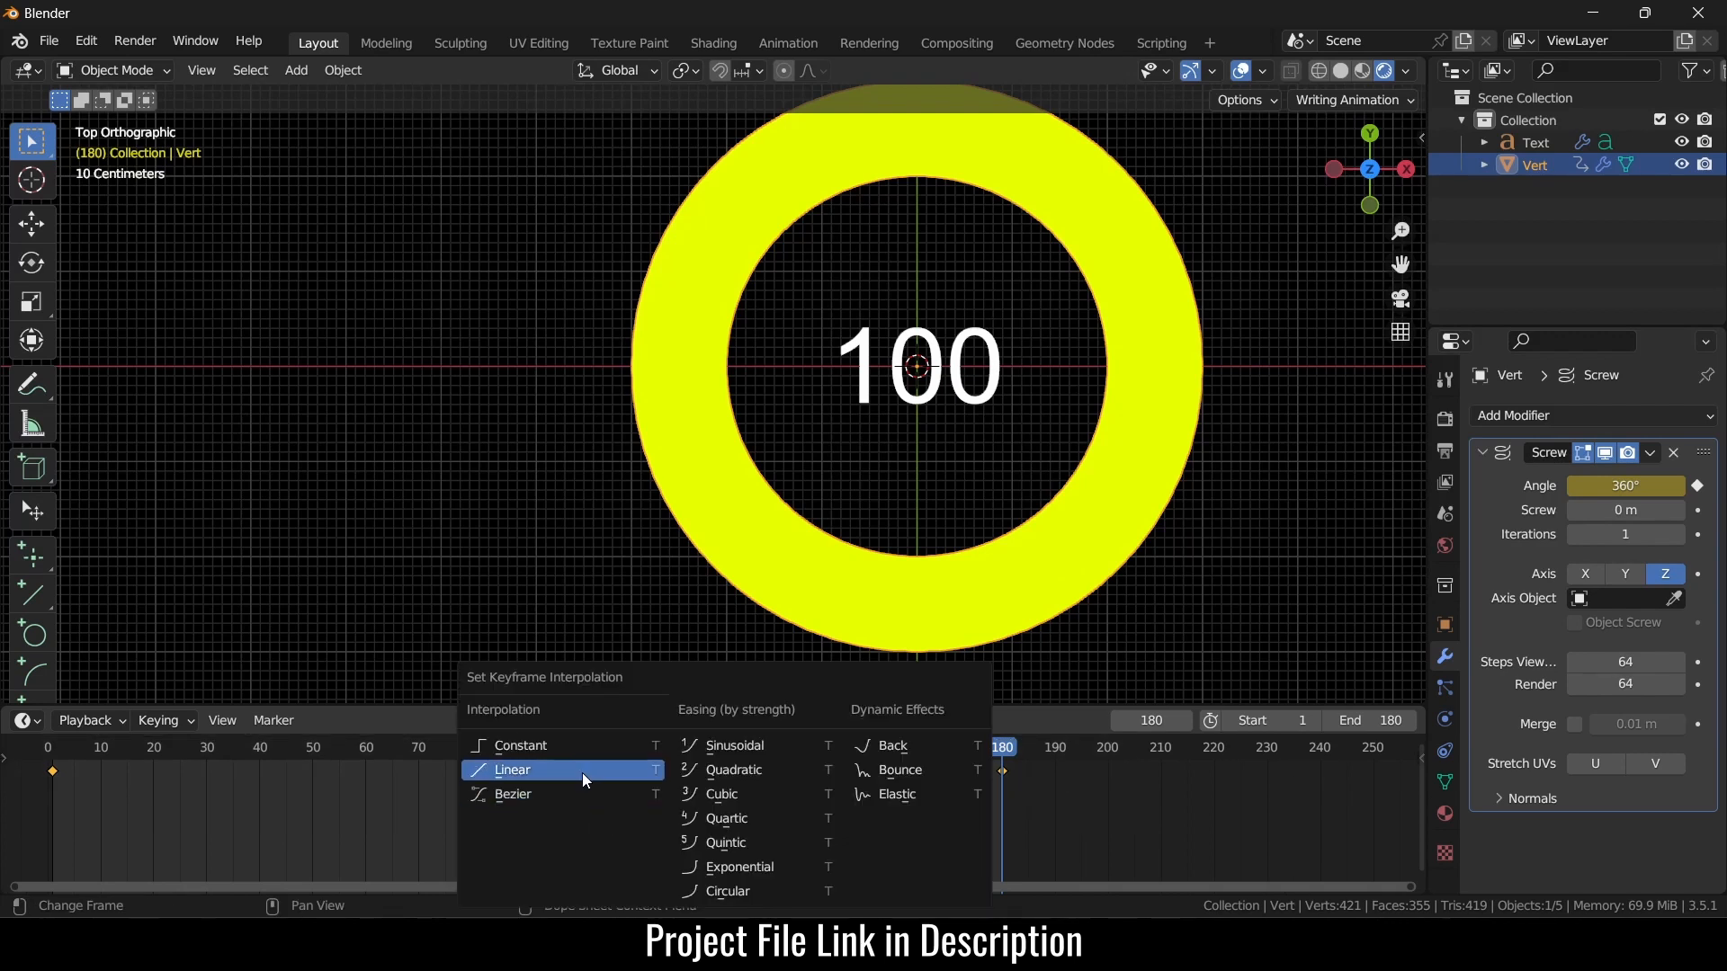
left_click(581, 773)
left_click(670, 721)
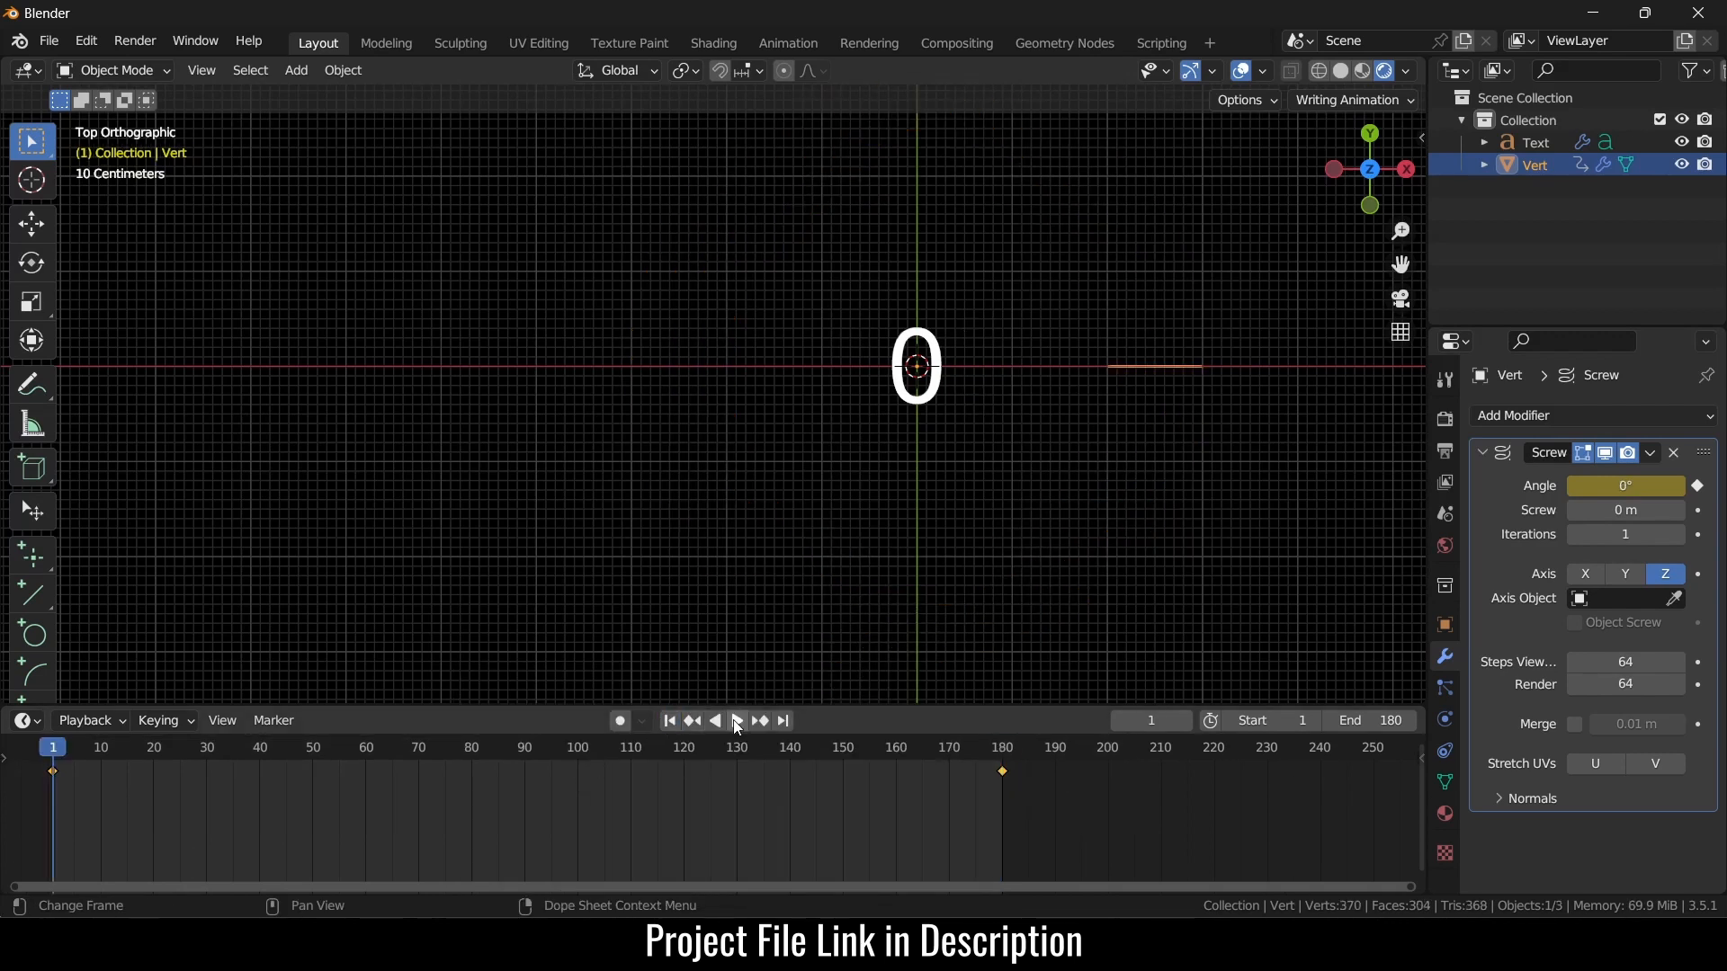
- Start the ring animation playing and enlarge the 3D viewport area
left_click(737, 721)
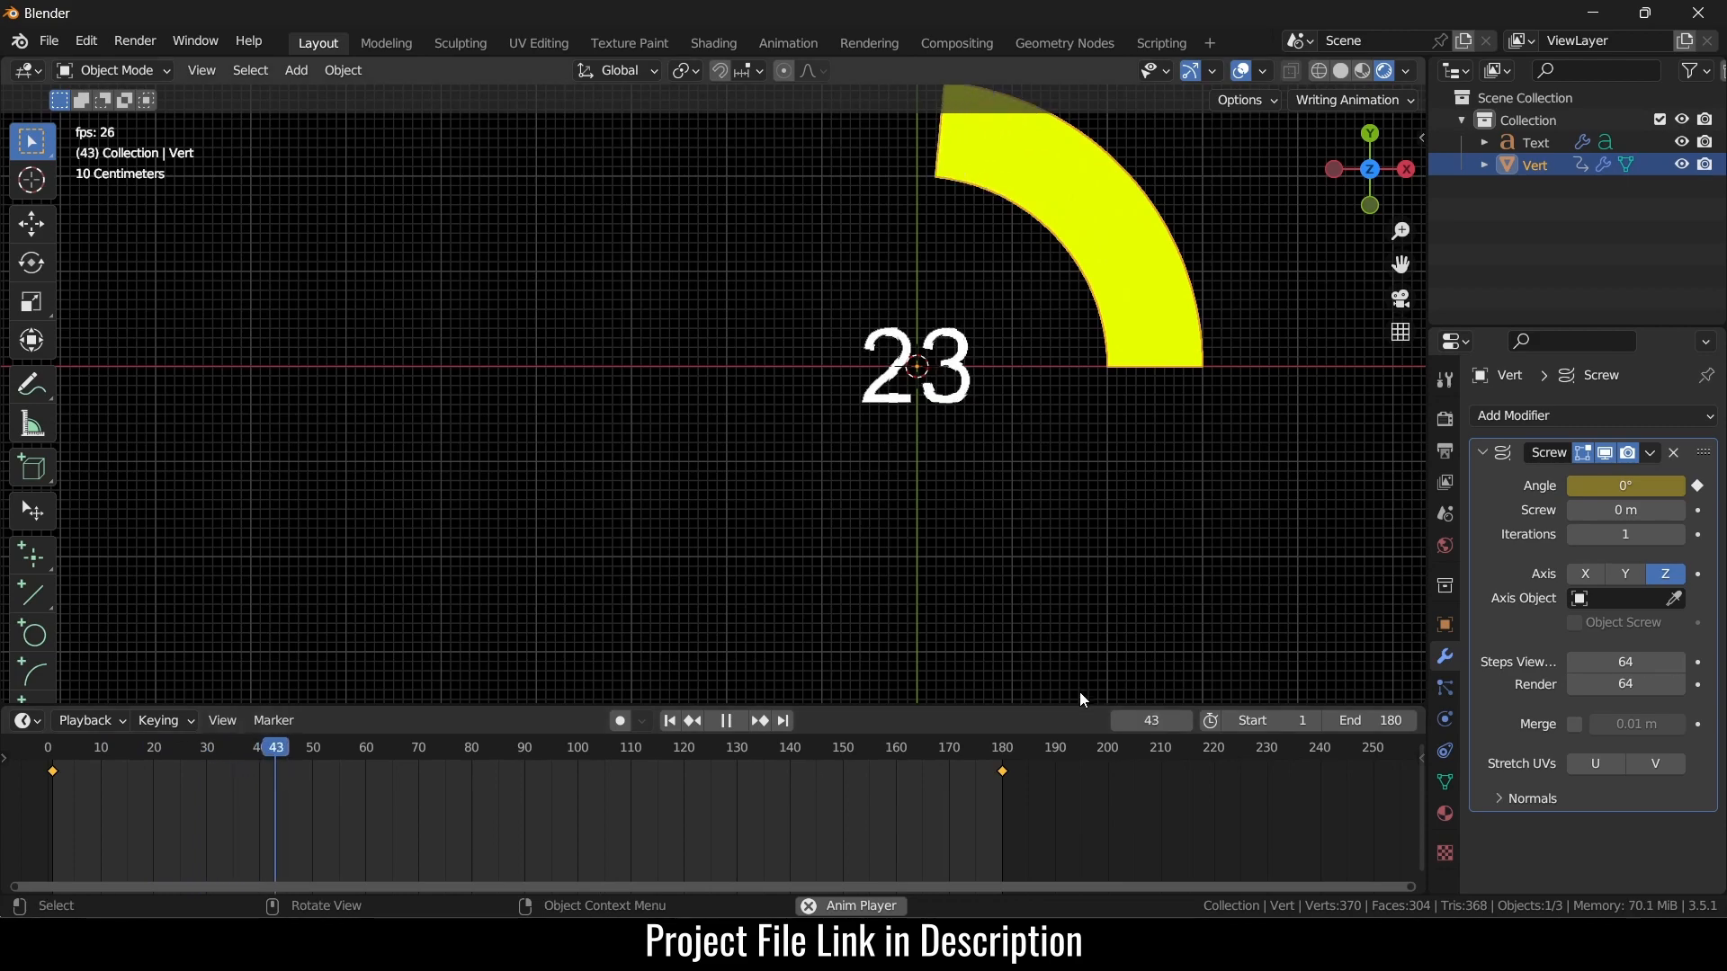
left_click_drag(1081, 706, 1087, 773)
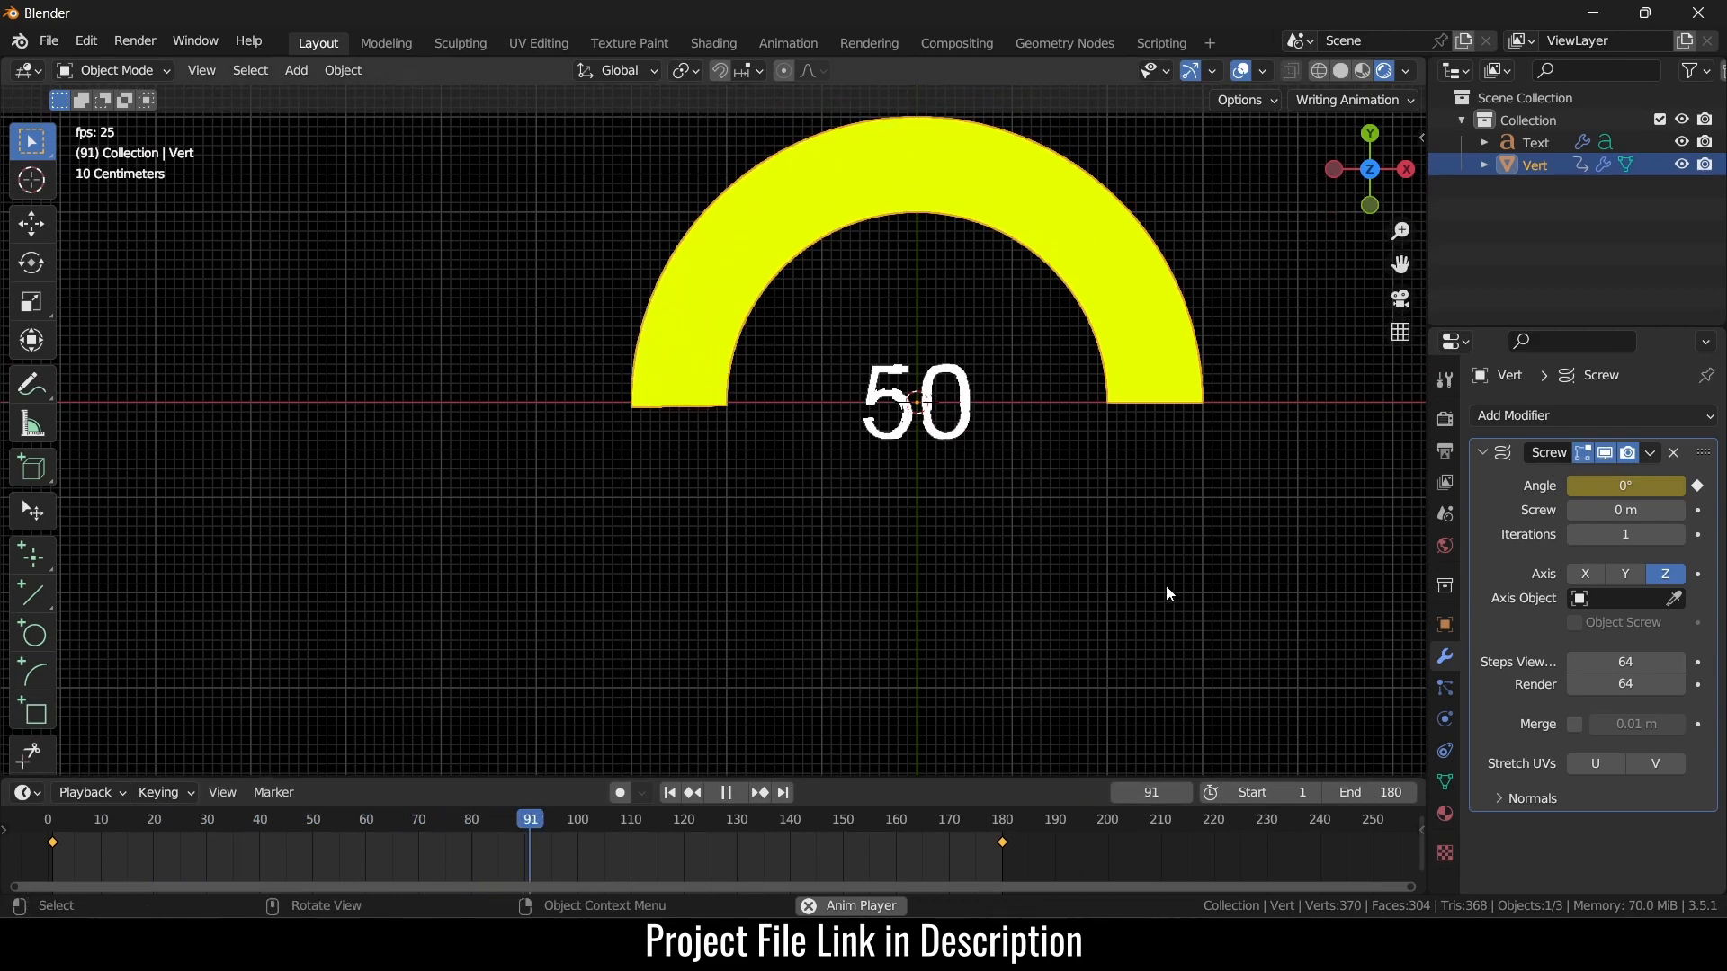
scroll(1166, 585, "up", 3)
scroll(1166, 586, "down", 5)
scroll(1189, 403, "down", 3)
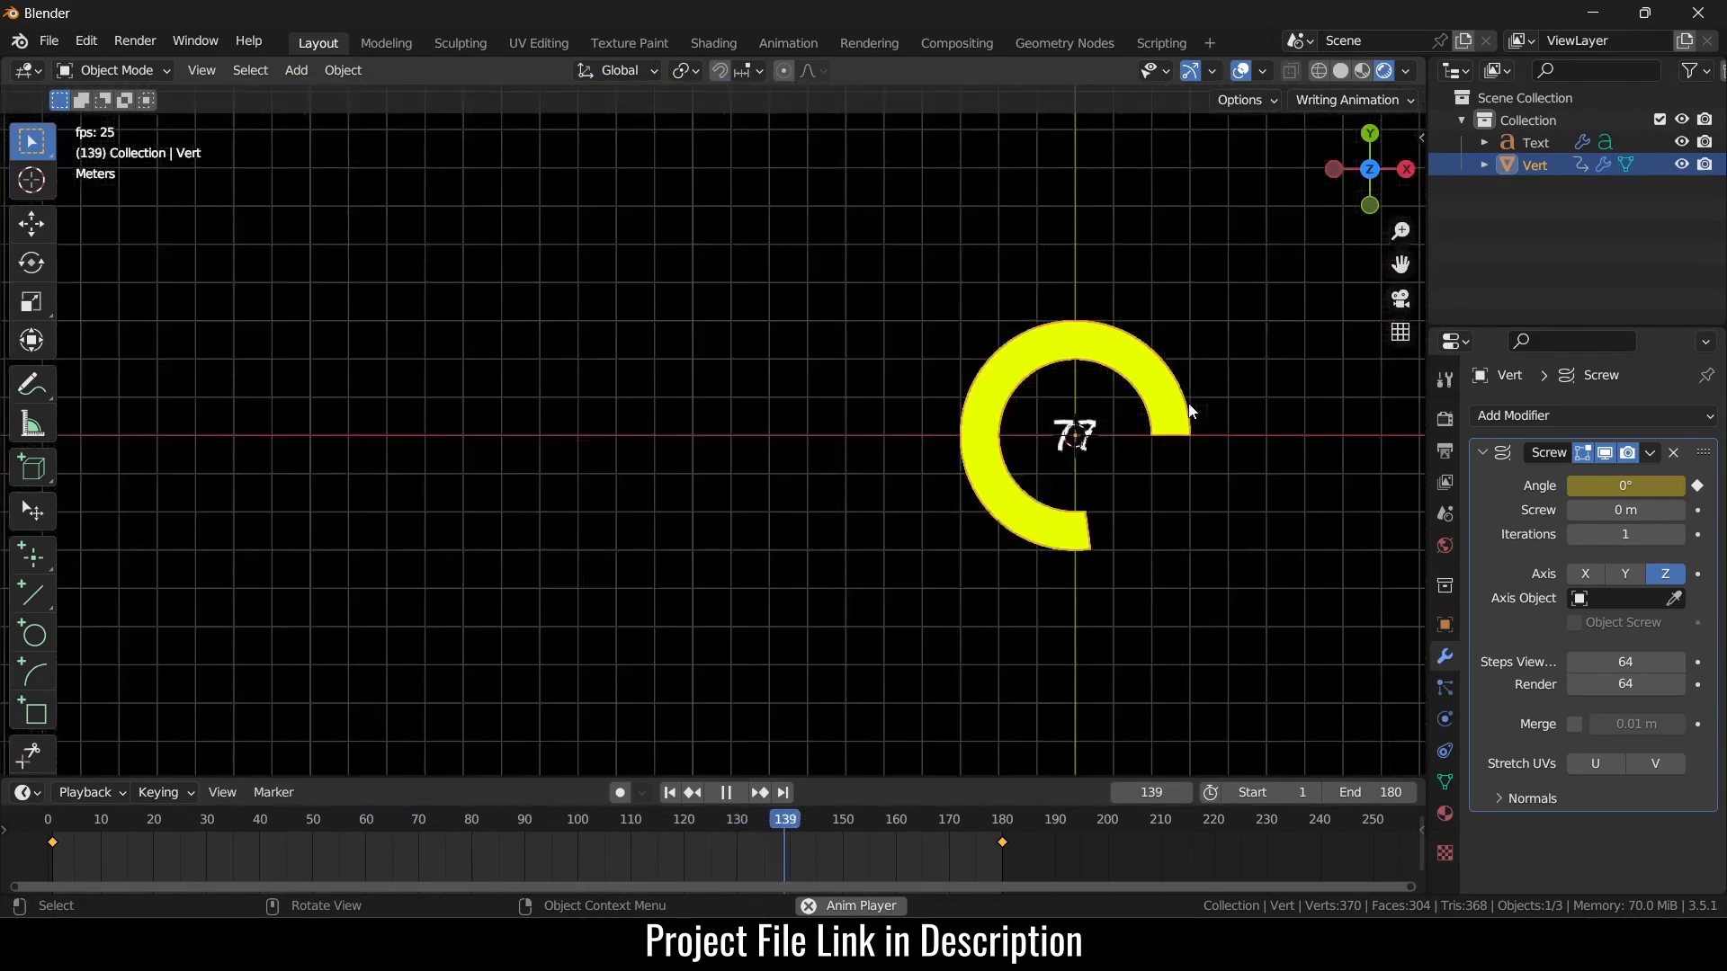
scroll(1191, 382, "up", 4)
- Hide viewport overlays, return to top view centred on the ring, then stop playback
left_click(1242, 70)
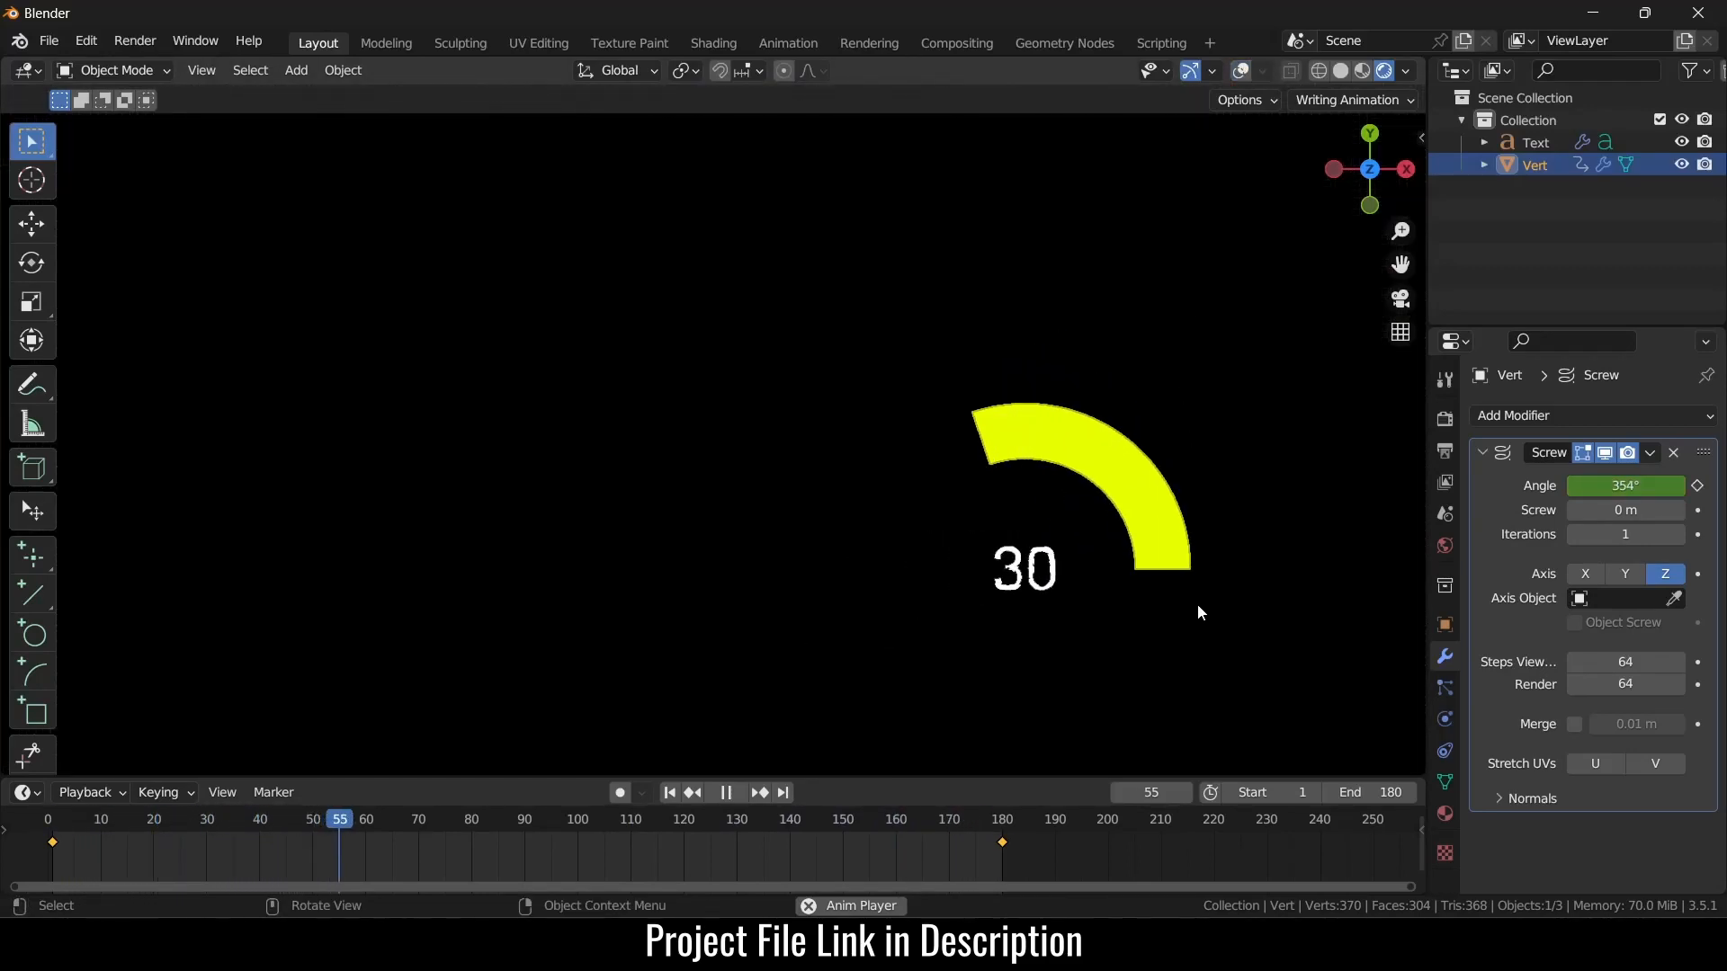
middle_click_drag(1189, 595, 1027, 529)
key("KP_7")
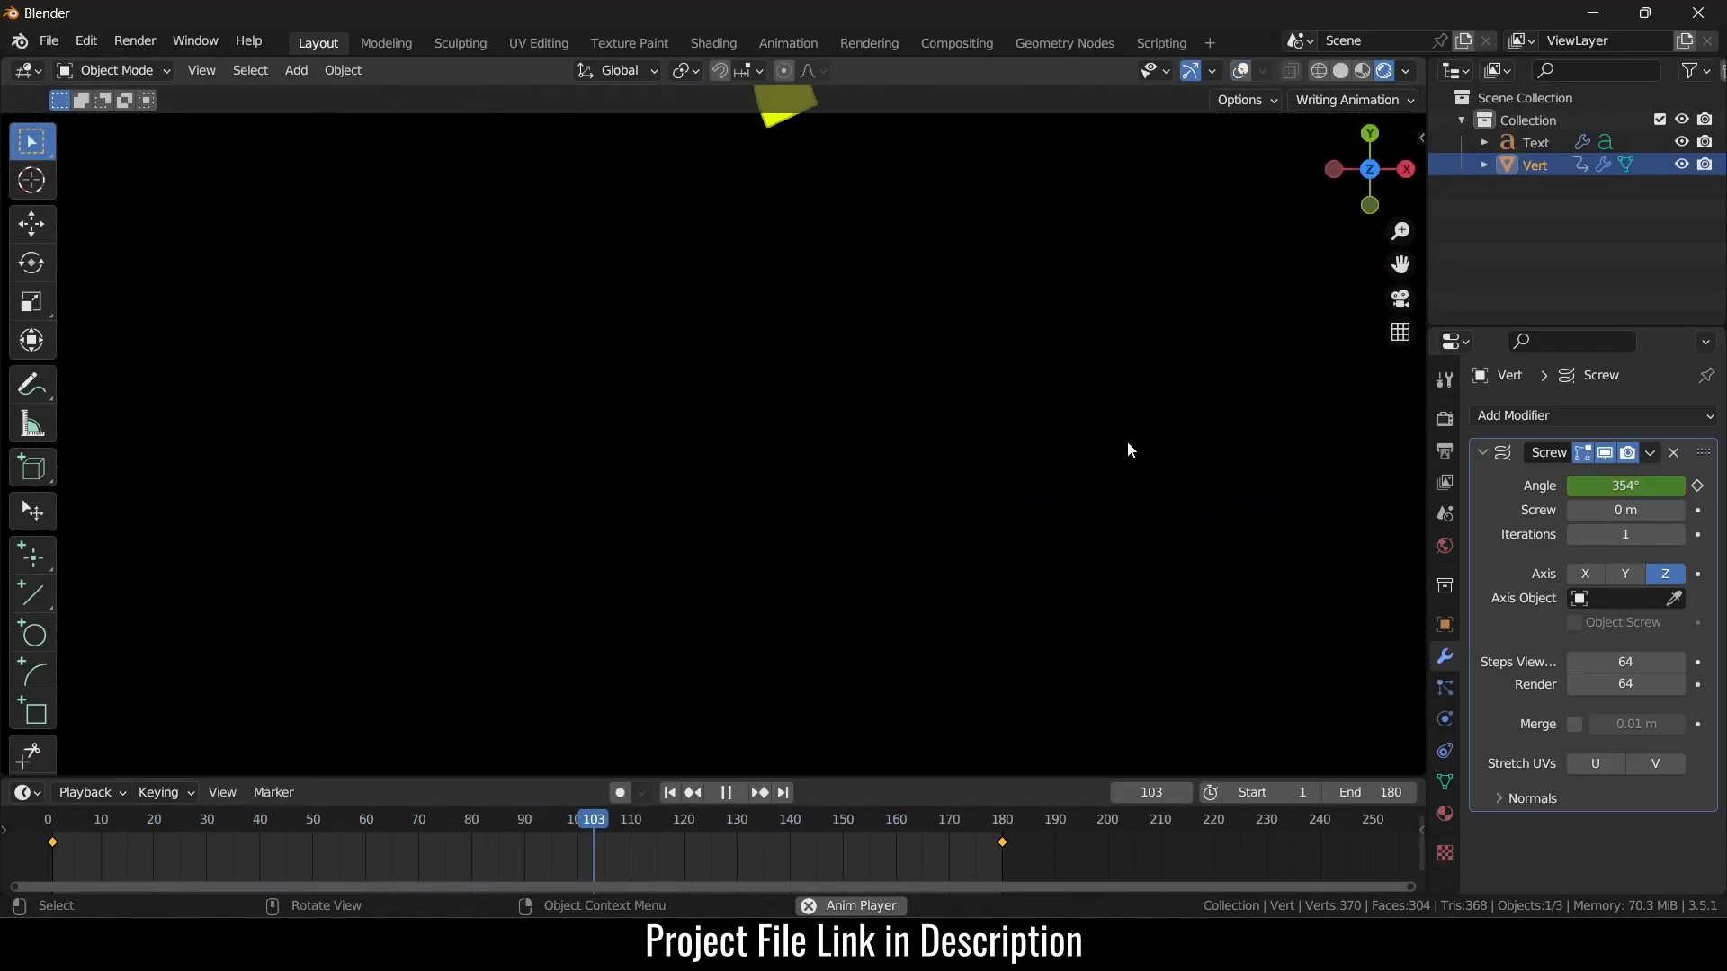
scroll(1139, 412, "down", 3)
middle_click_drag(1025, 303, 822, 405, "shift")
scroll(799, 240, "up", 4)
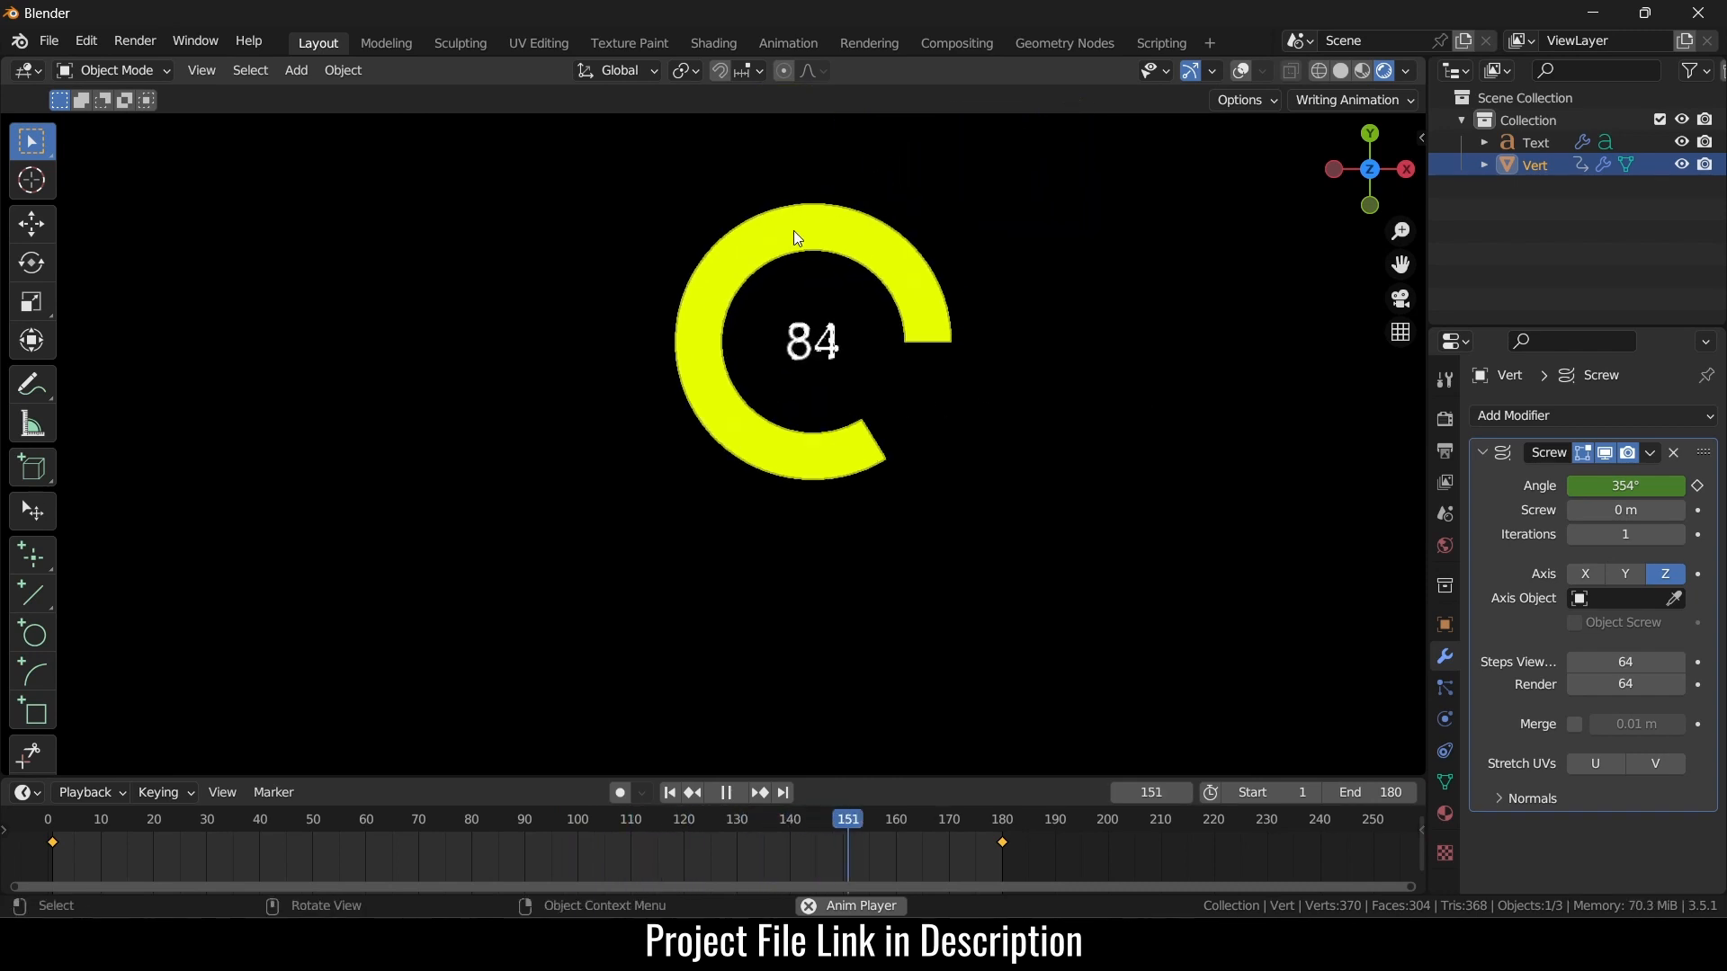
middle_click_drag(926, 347, 915, 436, "shift")
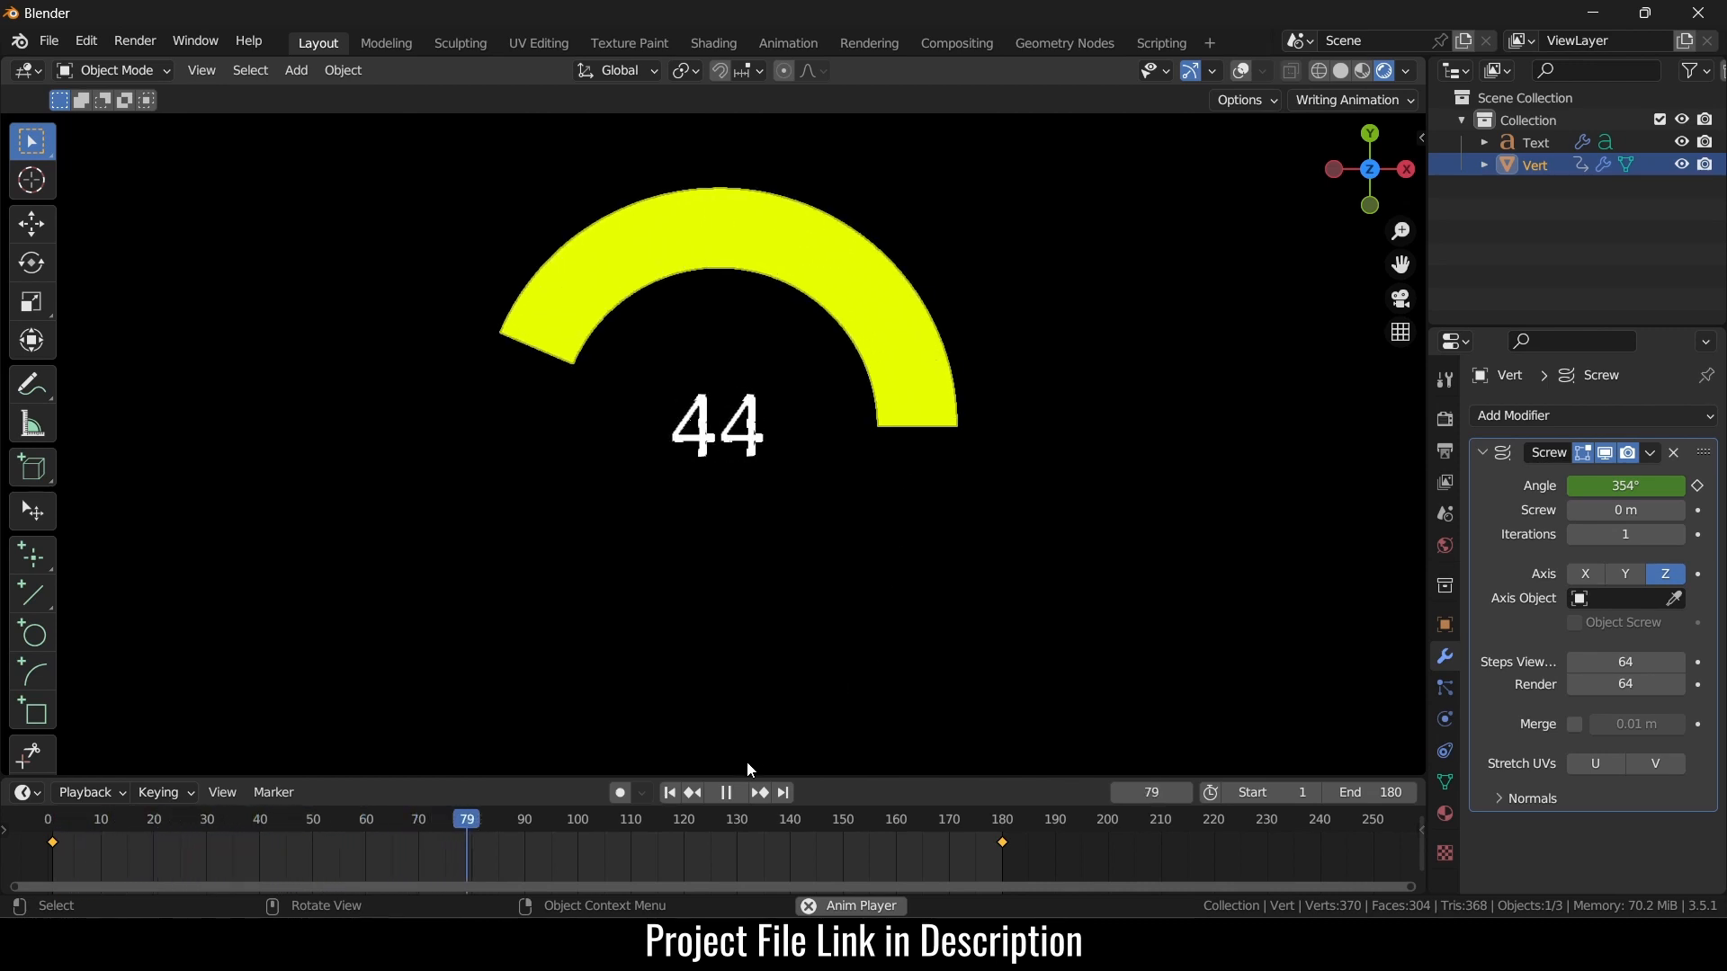
left_click(730, 793)
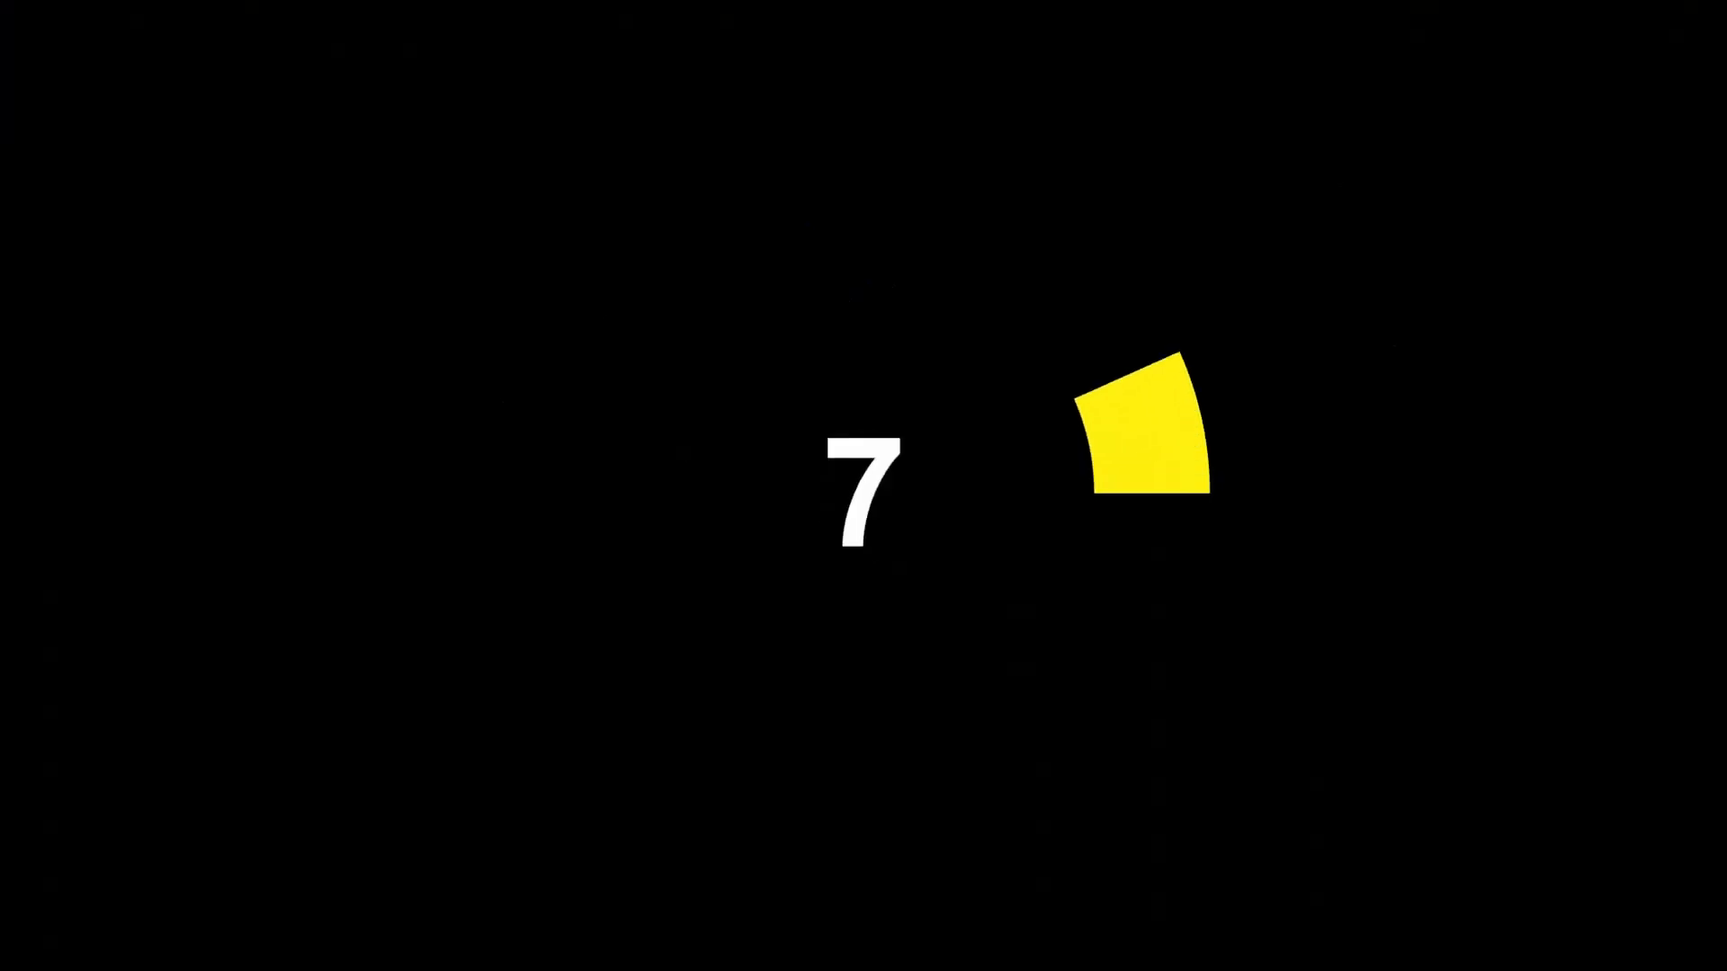